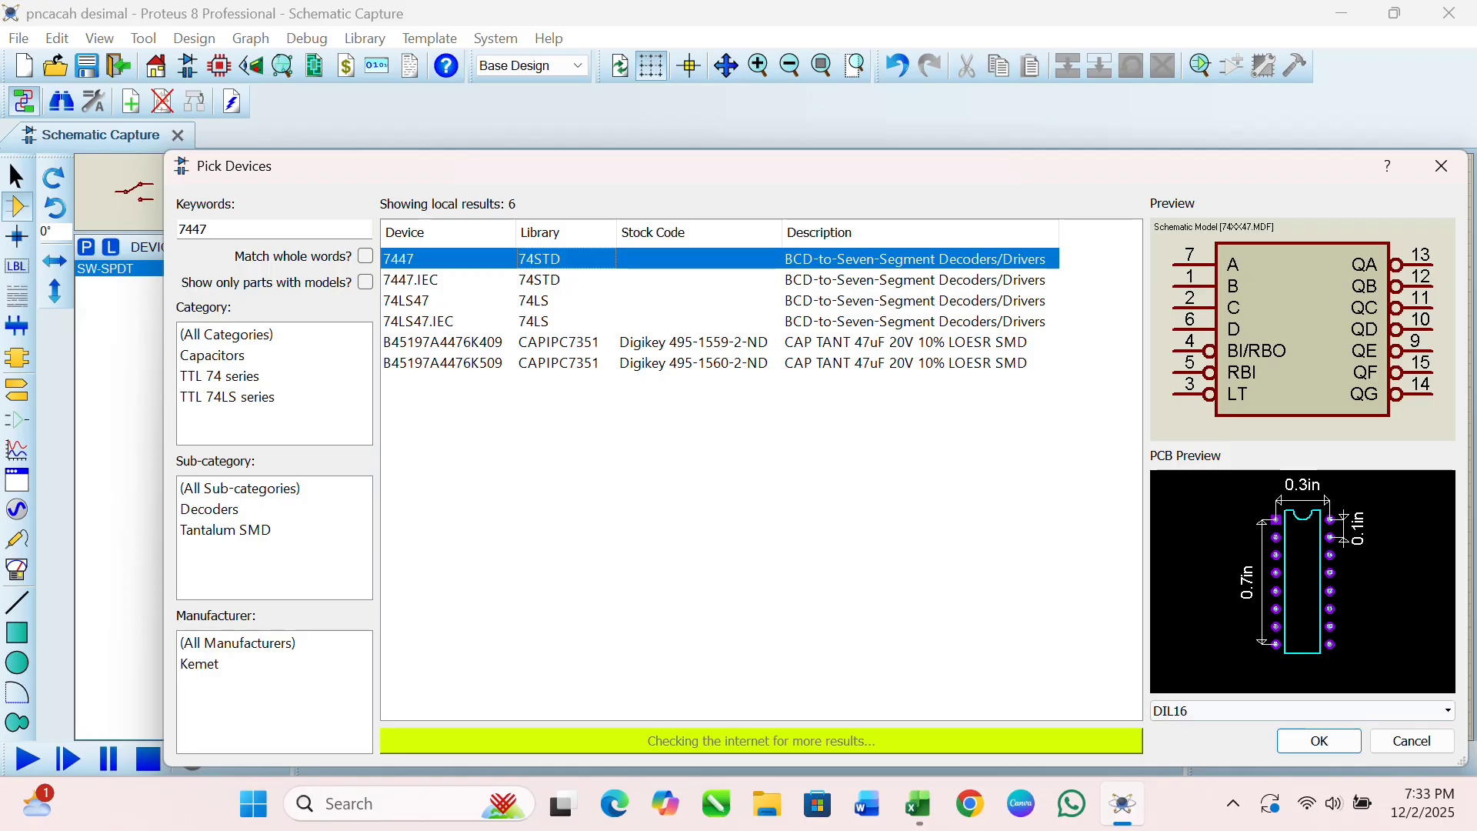
Add the 7447 seven-segment decoder and the 7490 decade counter from the 74STD library to the device list.
{"action": "left_click", "coordinate": [1320, 740]}
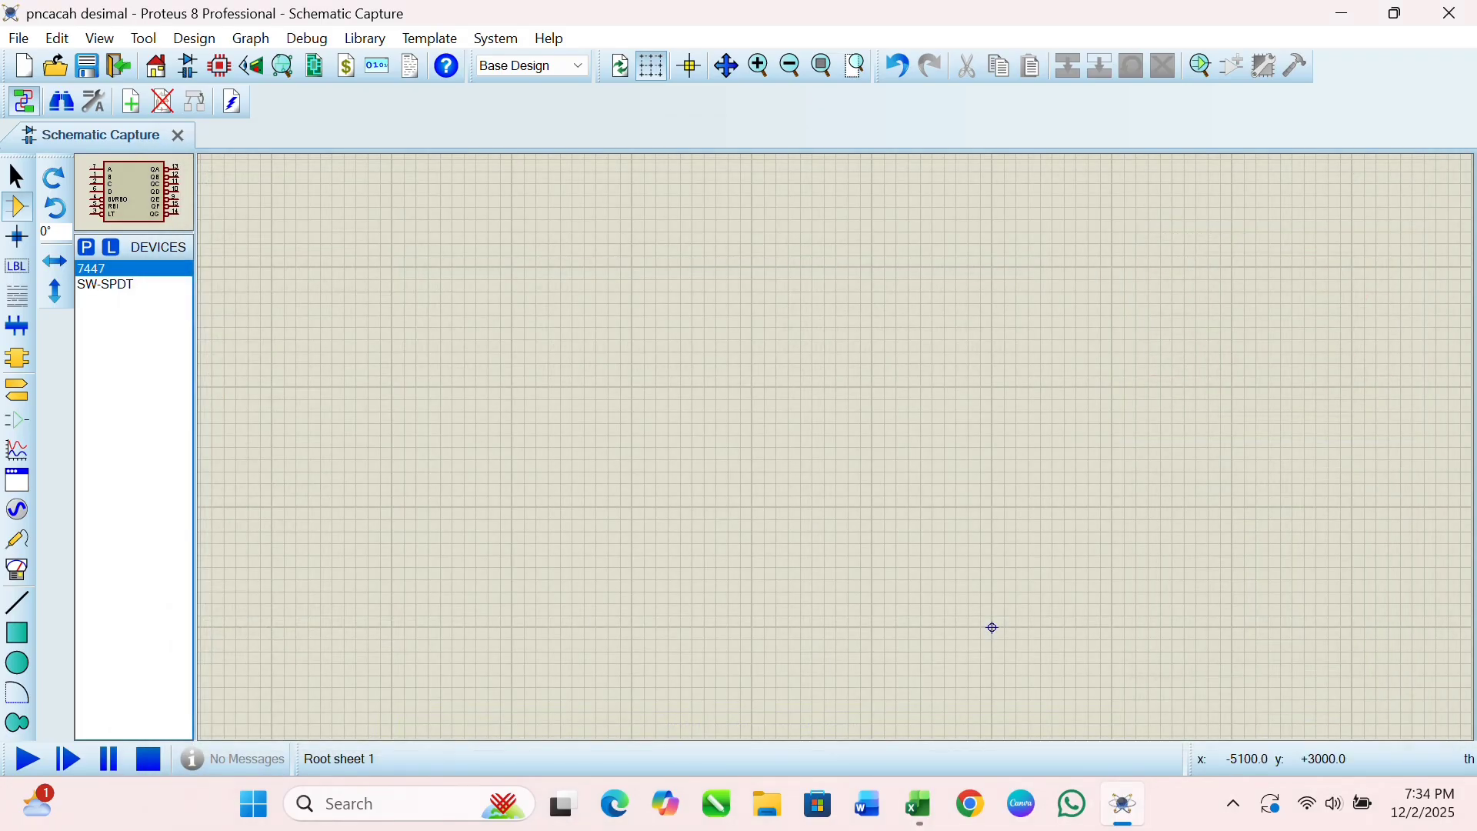
{"action": "left_click", "coordinate": [87, 247]}
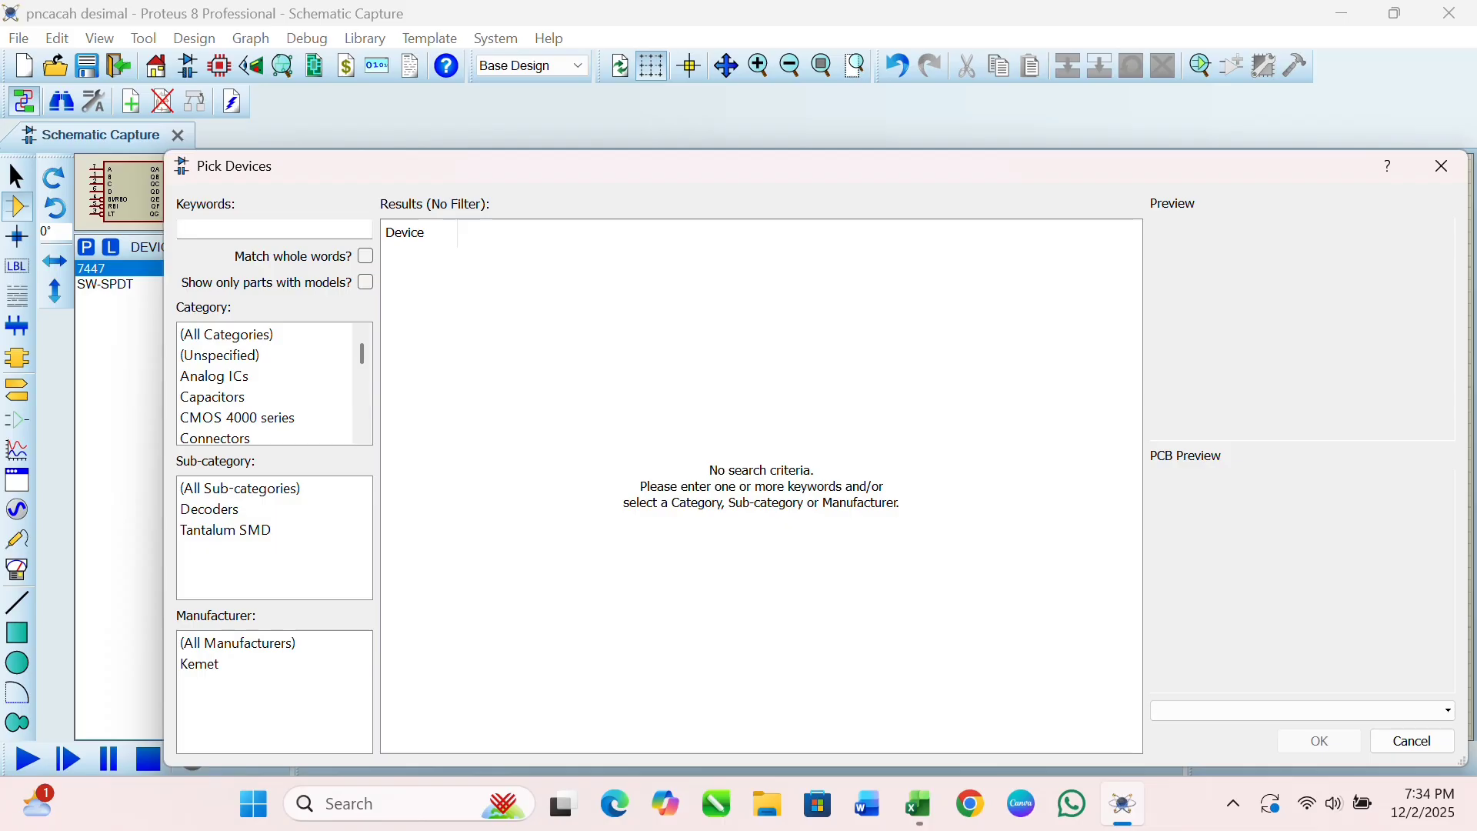
{"action": "type", "text": "749"}
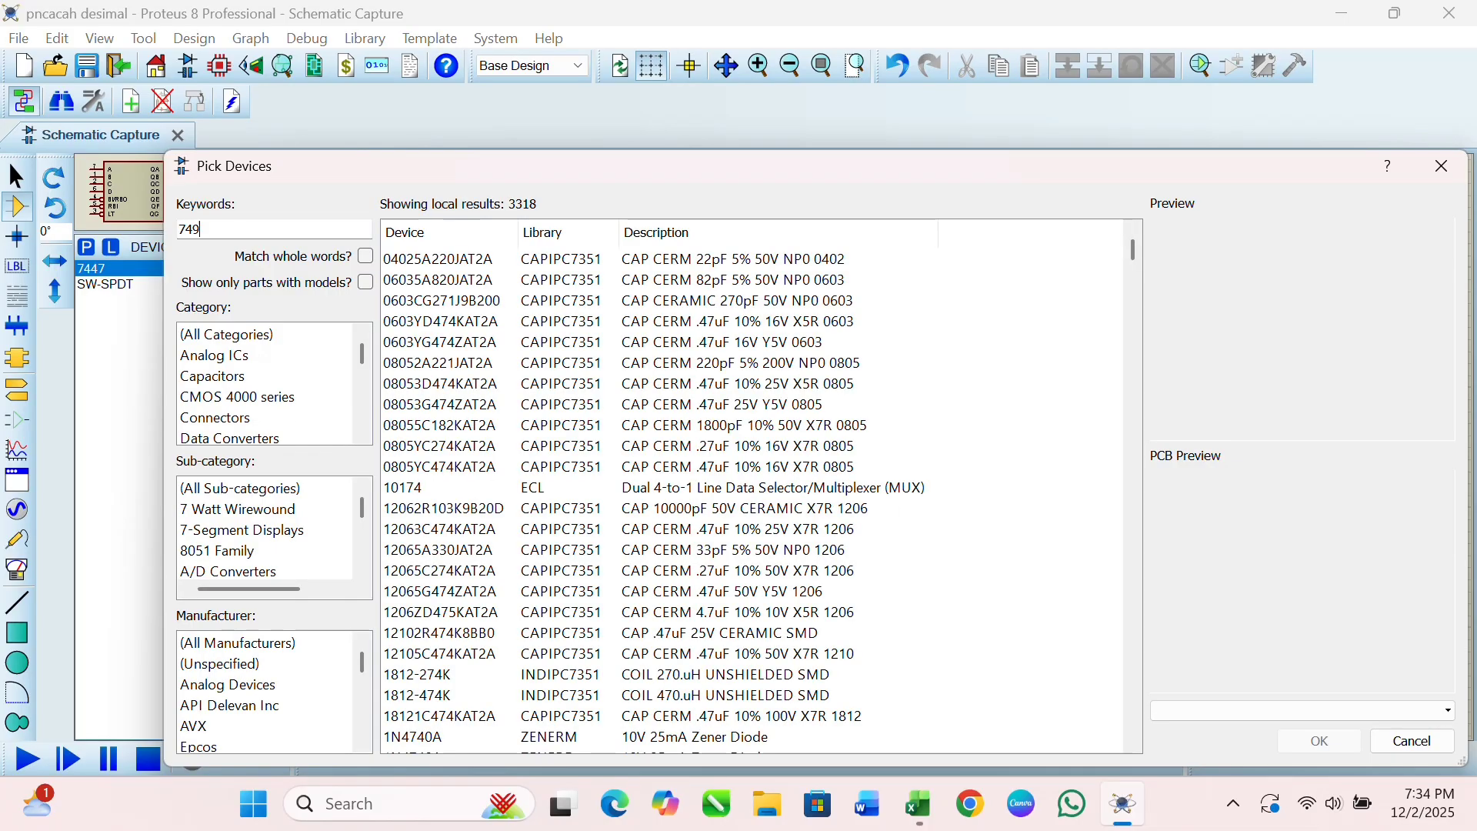
{"action": "type", "text": "0"}
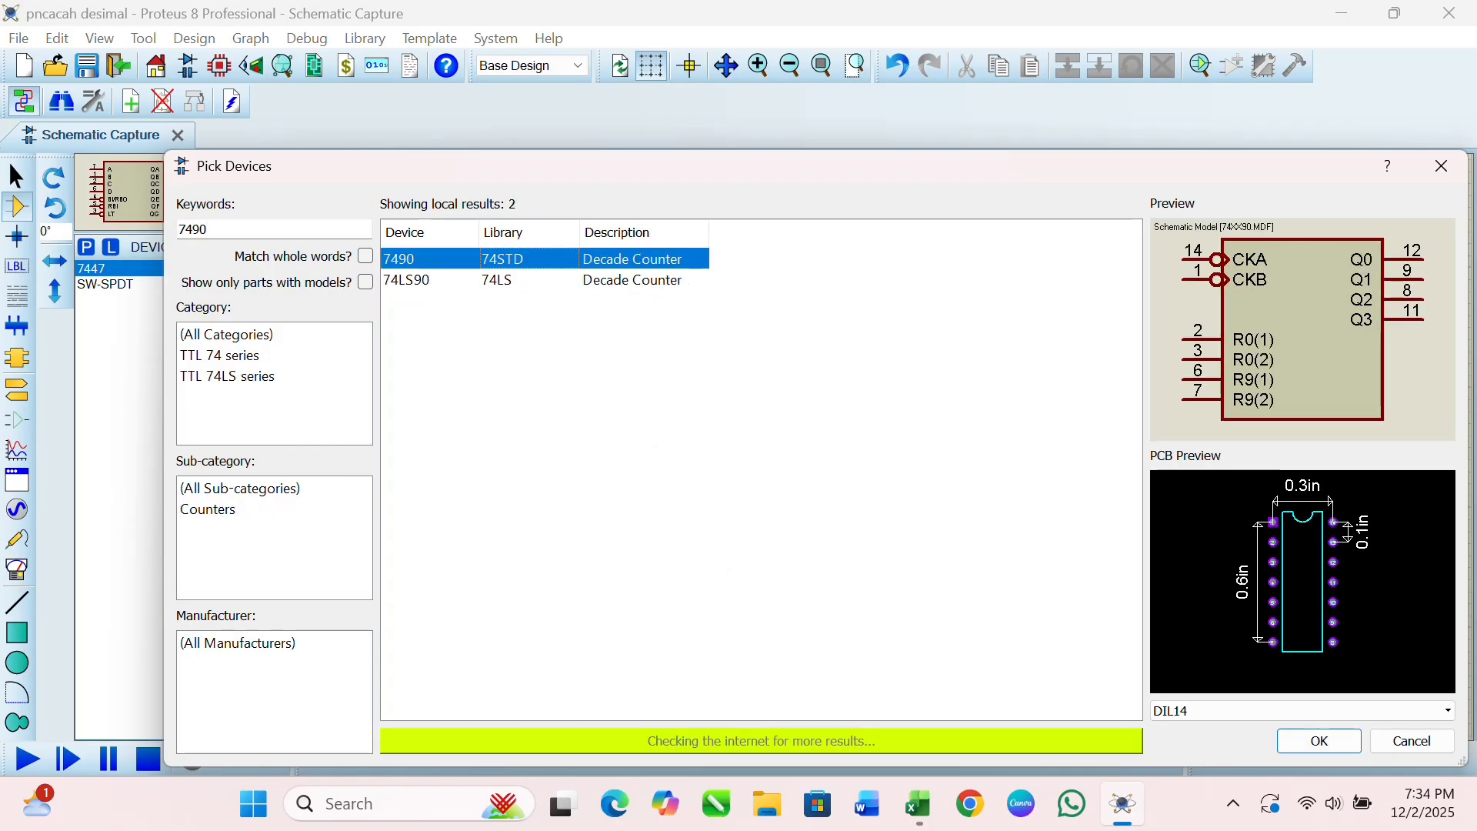
{"action": "left_click", "coordinate": [1320, 741]}
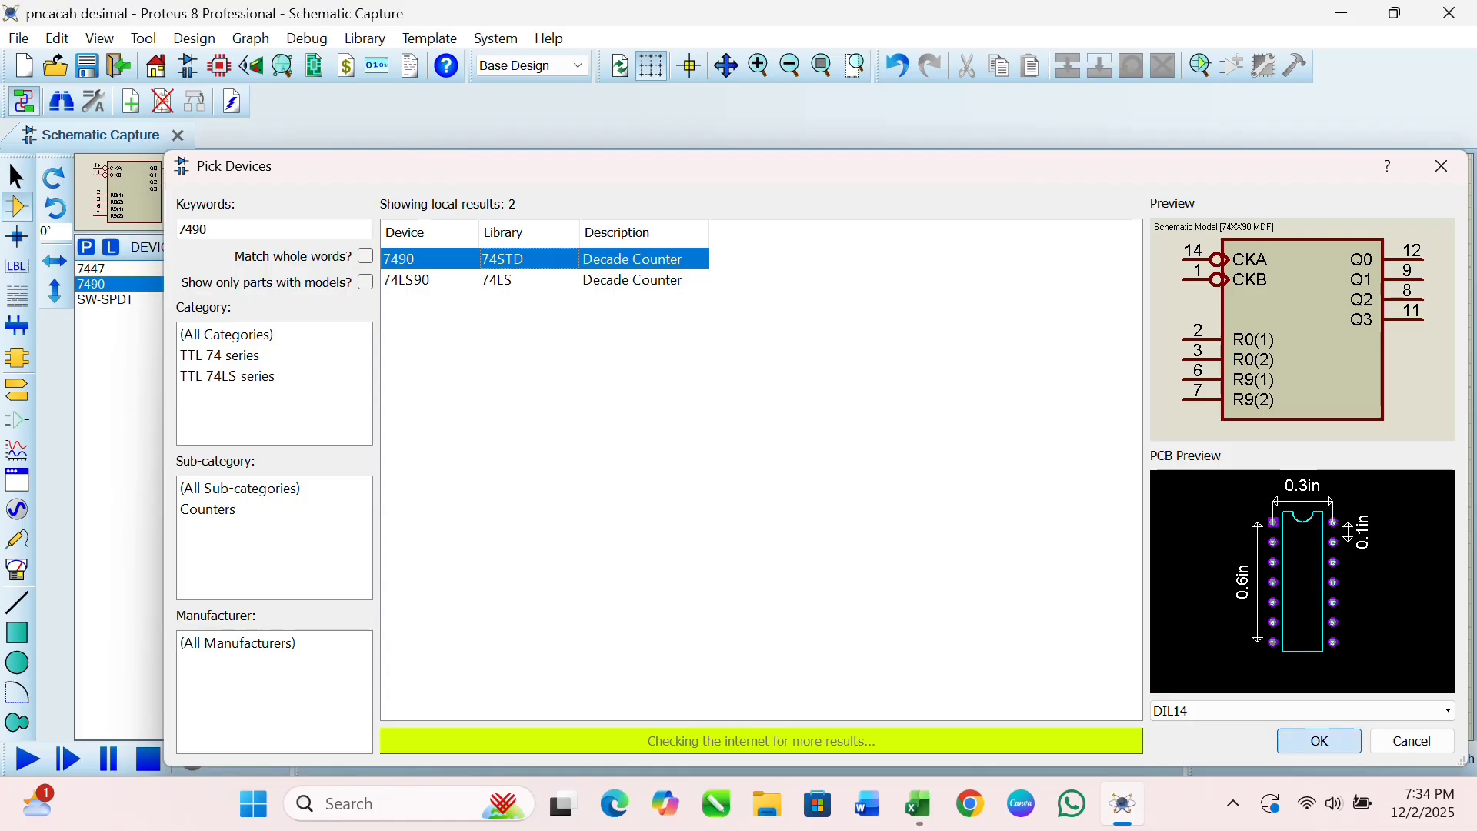
Find the 7seg-com displays in the parts library and add the blue common-anode 7SEG-COM-AN-BLUE to the device list.
{"action": "key", "text": "p"}
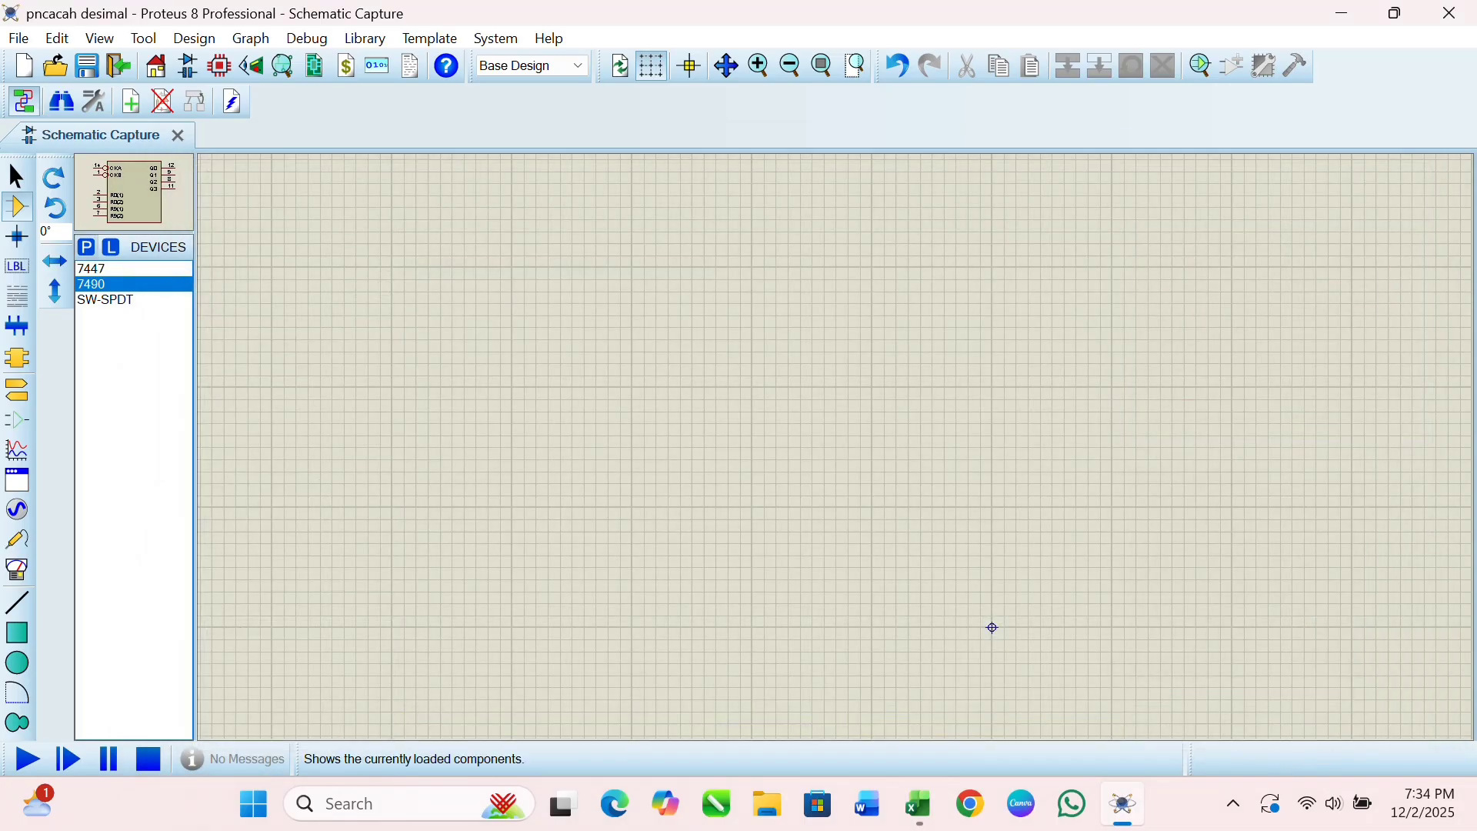
{"action": "type", "text": "7"}
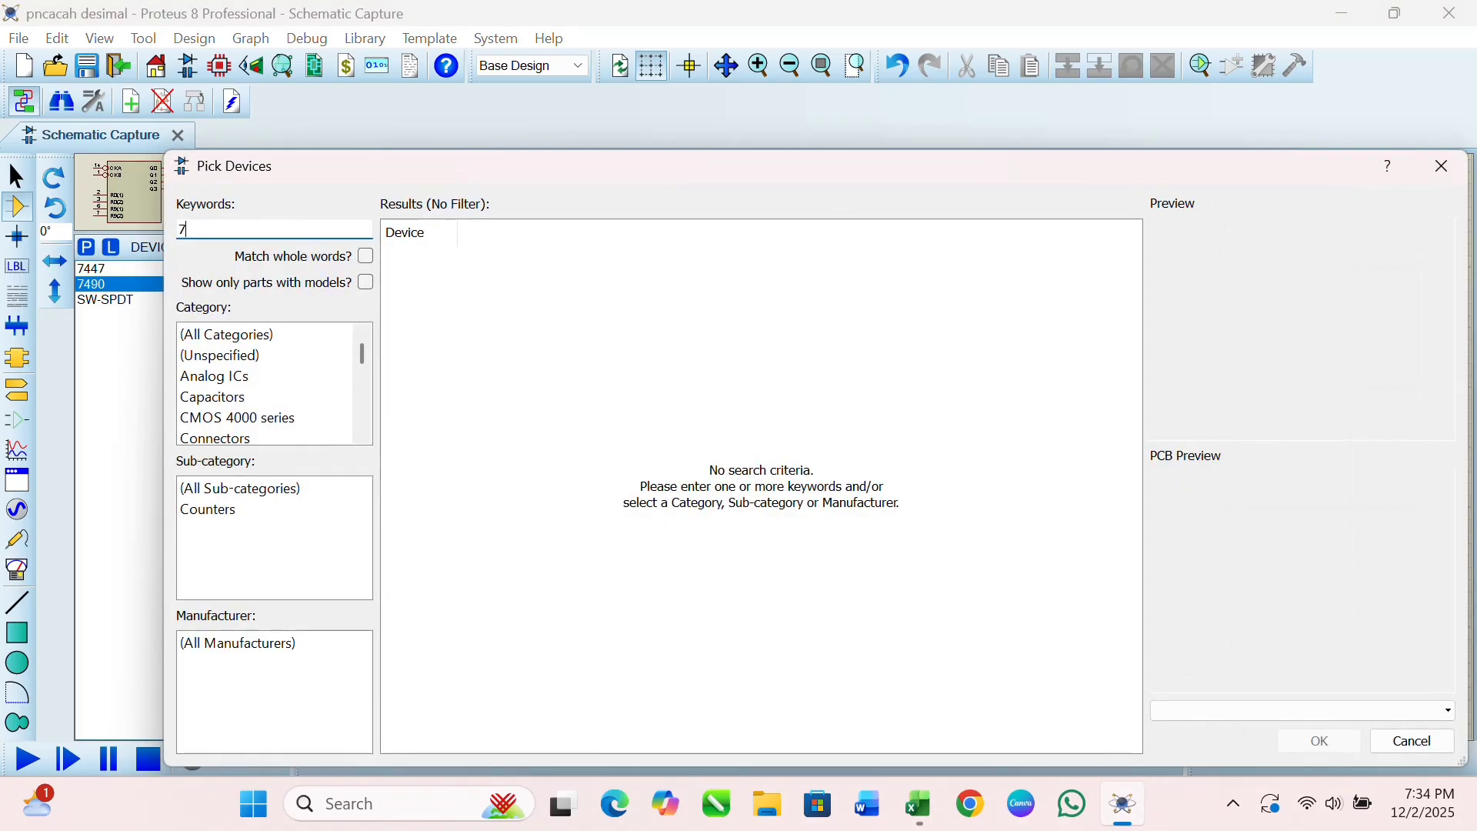
{"action": "type", "text": "seg-com"}
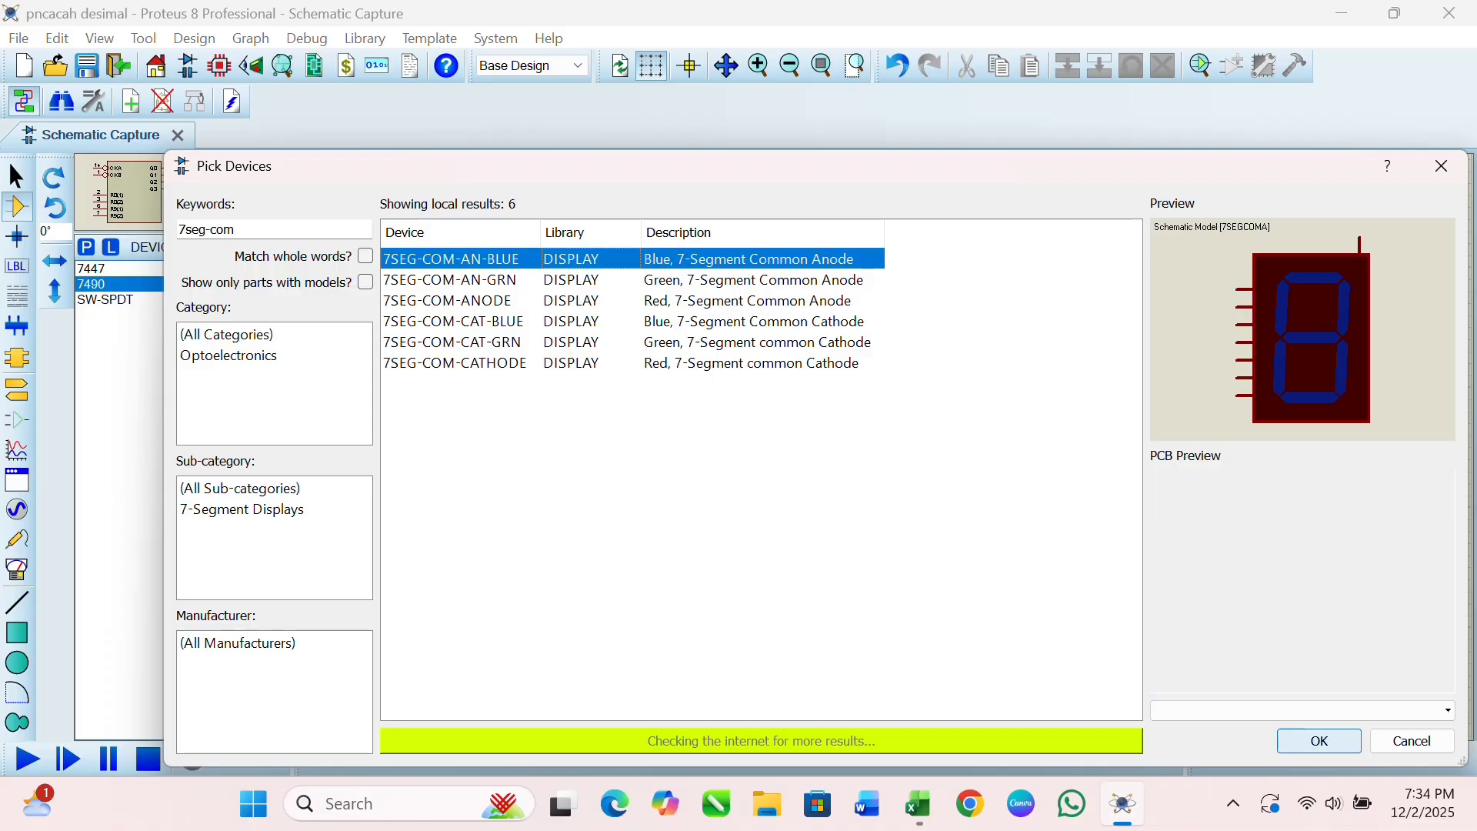
{"action": "left_click", "coordinate": [1319, 740]}
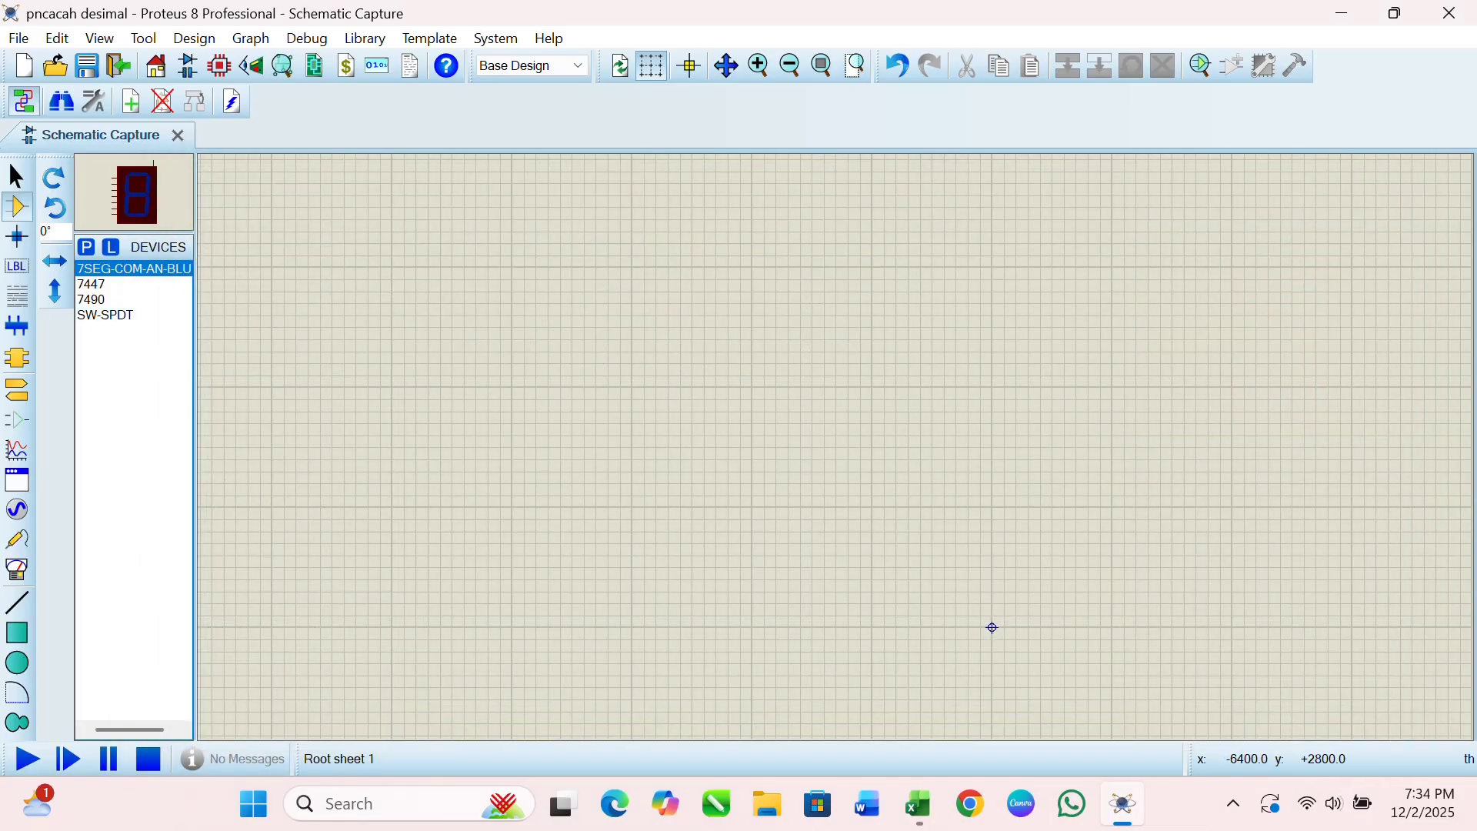
Place an SW-SPDT switch in the left part of the sheet and X-mirror it so its common contact faces right.
{"action": "left_click", "coordinate": [156, 315]}
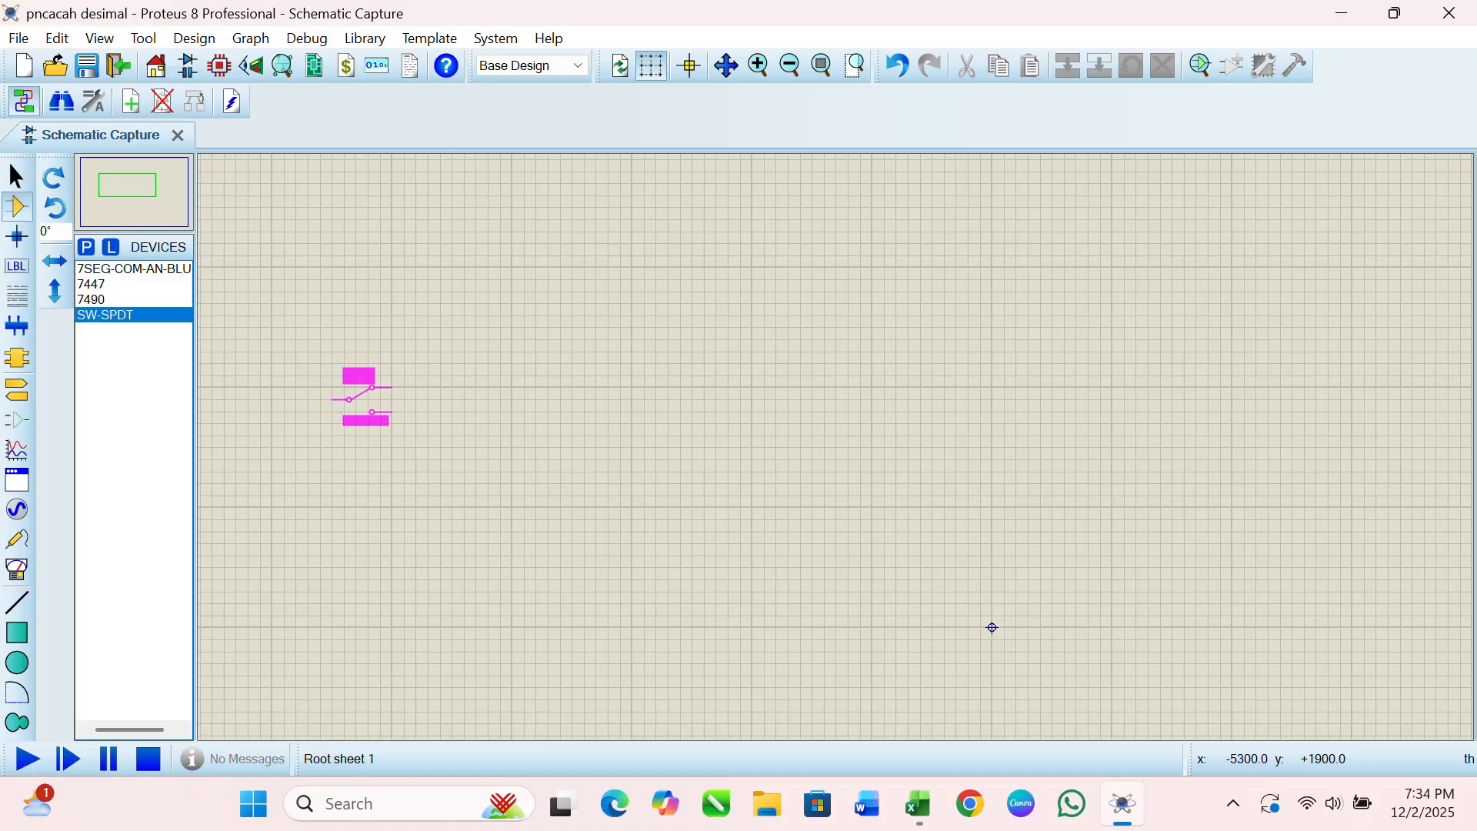
{"action": "left_click", "coordinate": [367, 396]}
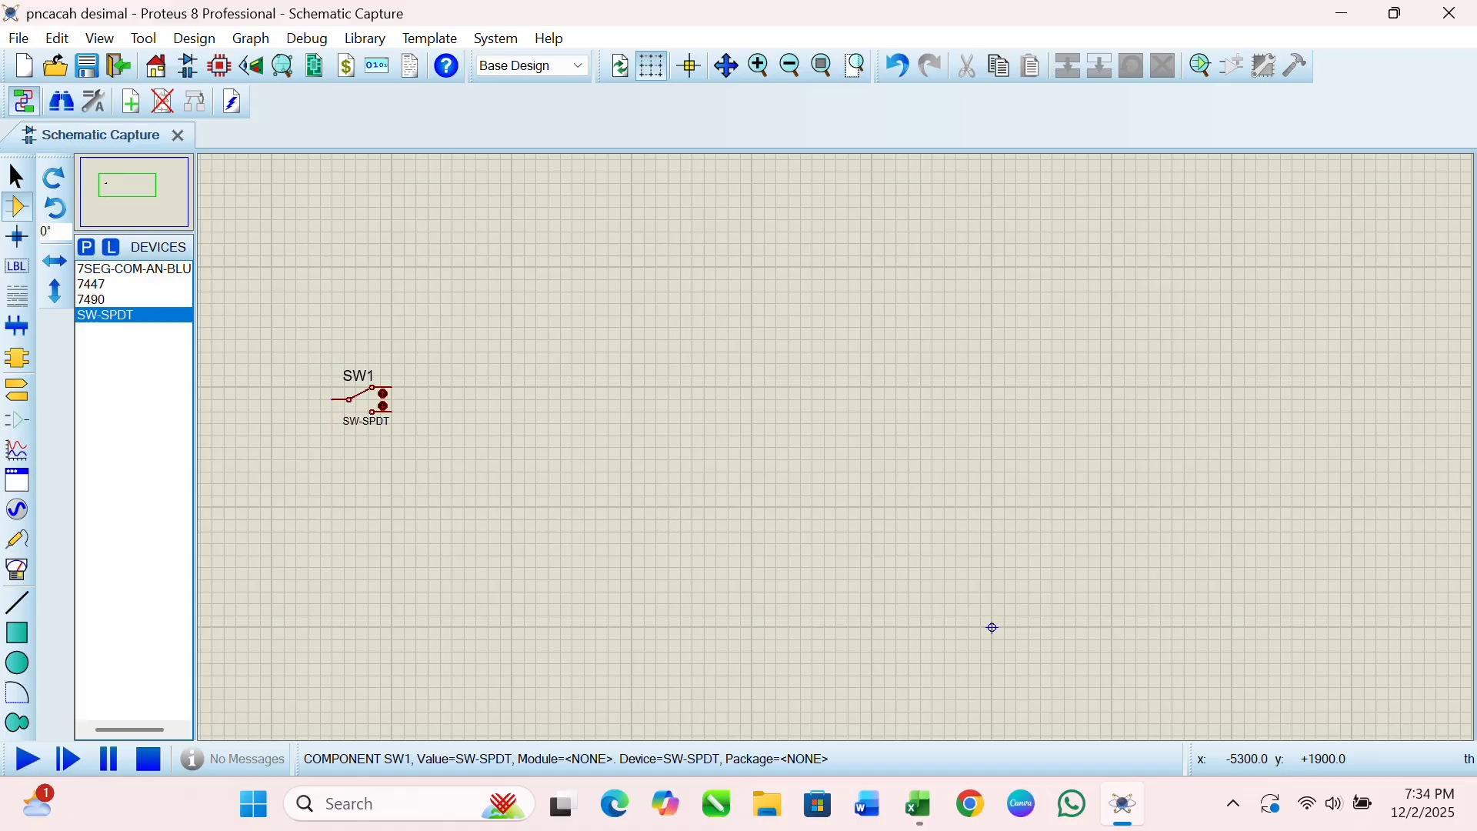
{"action": "right_click", "coordinate": [368, 396]}
{"action": "left_click", "coordinate": [439, 267]}
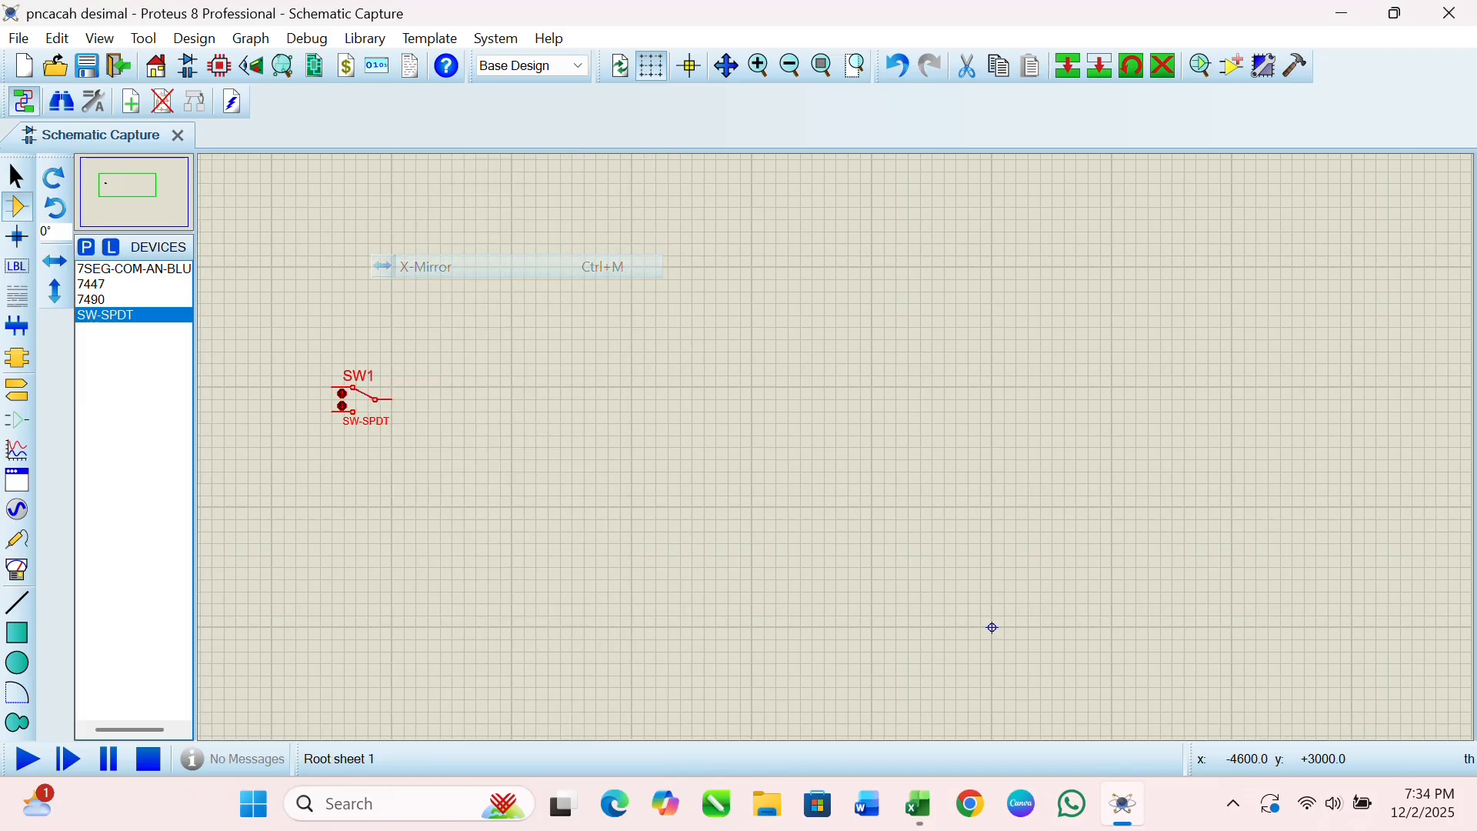
Place the 7490 counter to the right of the switch, with its CKA pin level with the switch's common contact.
{"action": "left_click", "coordinate": [108, 284]}
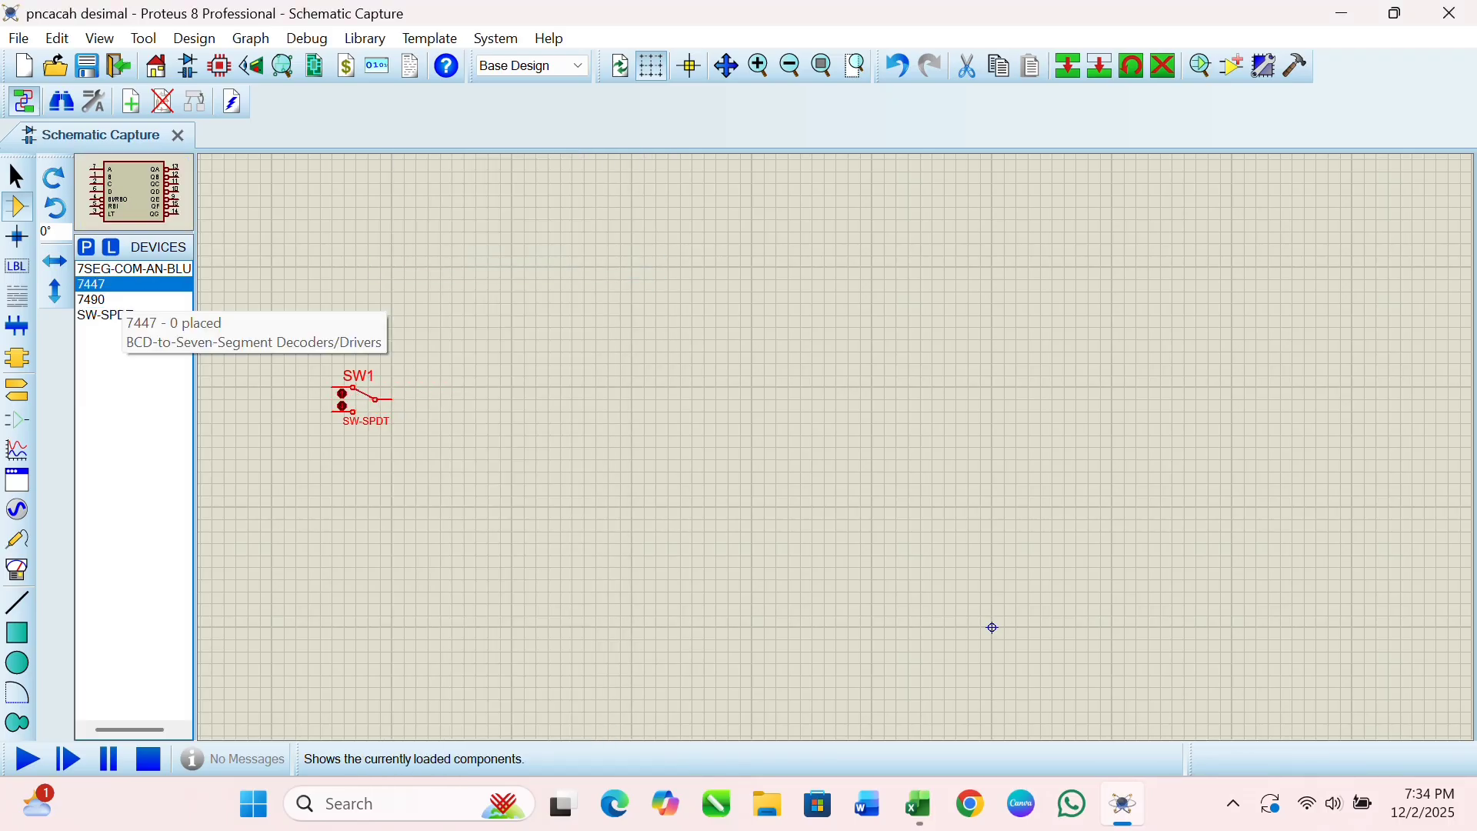
{"action": "left_click", "coordinate": [115, 300]}
{"action": "left_click", "coordinate": [499, 399]}
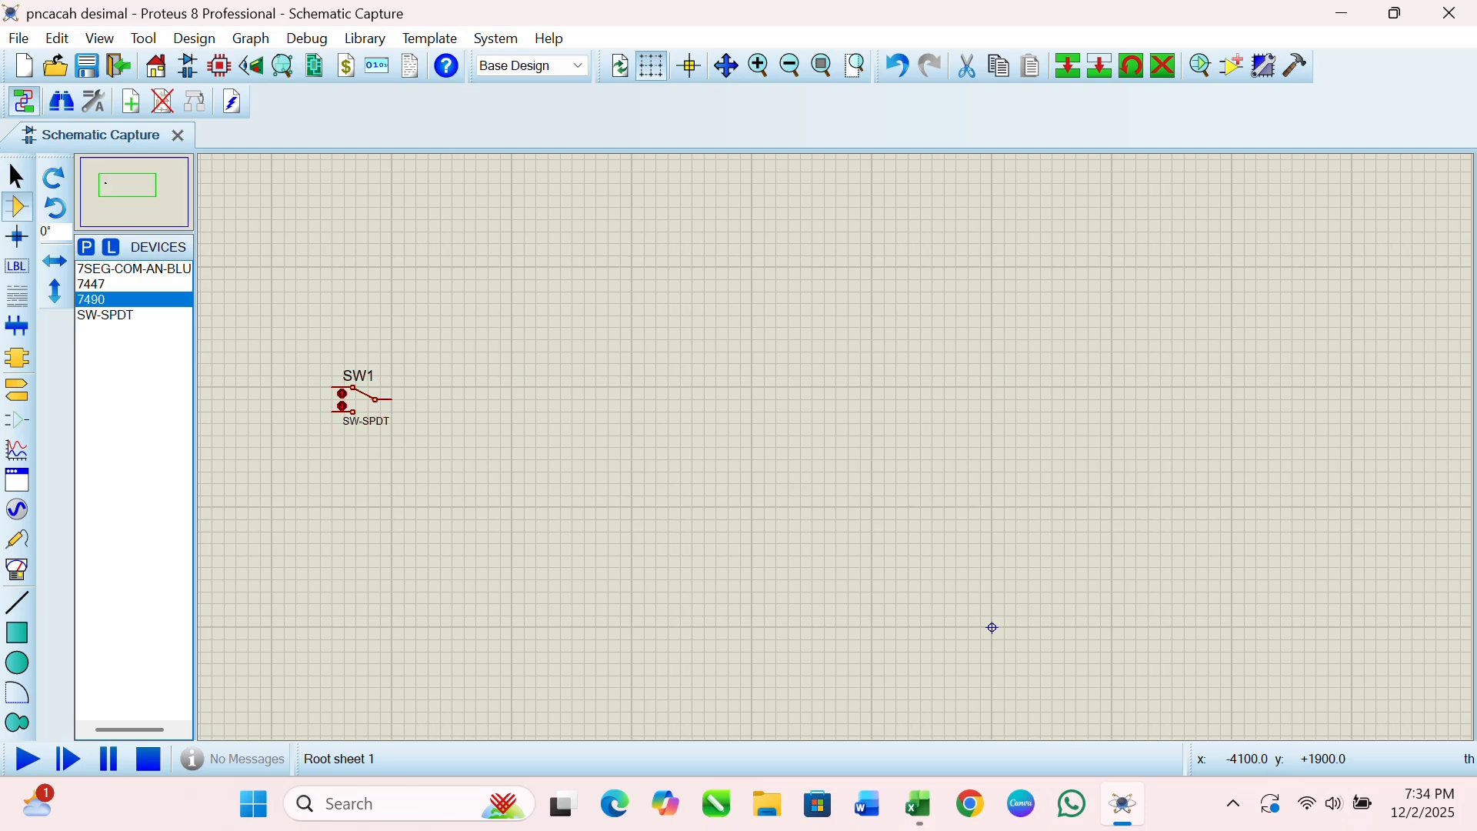
{"action": "left_click", "coordinate": [523, 399]}
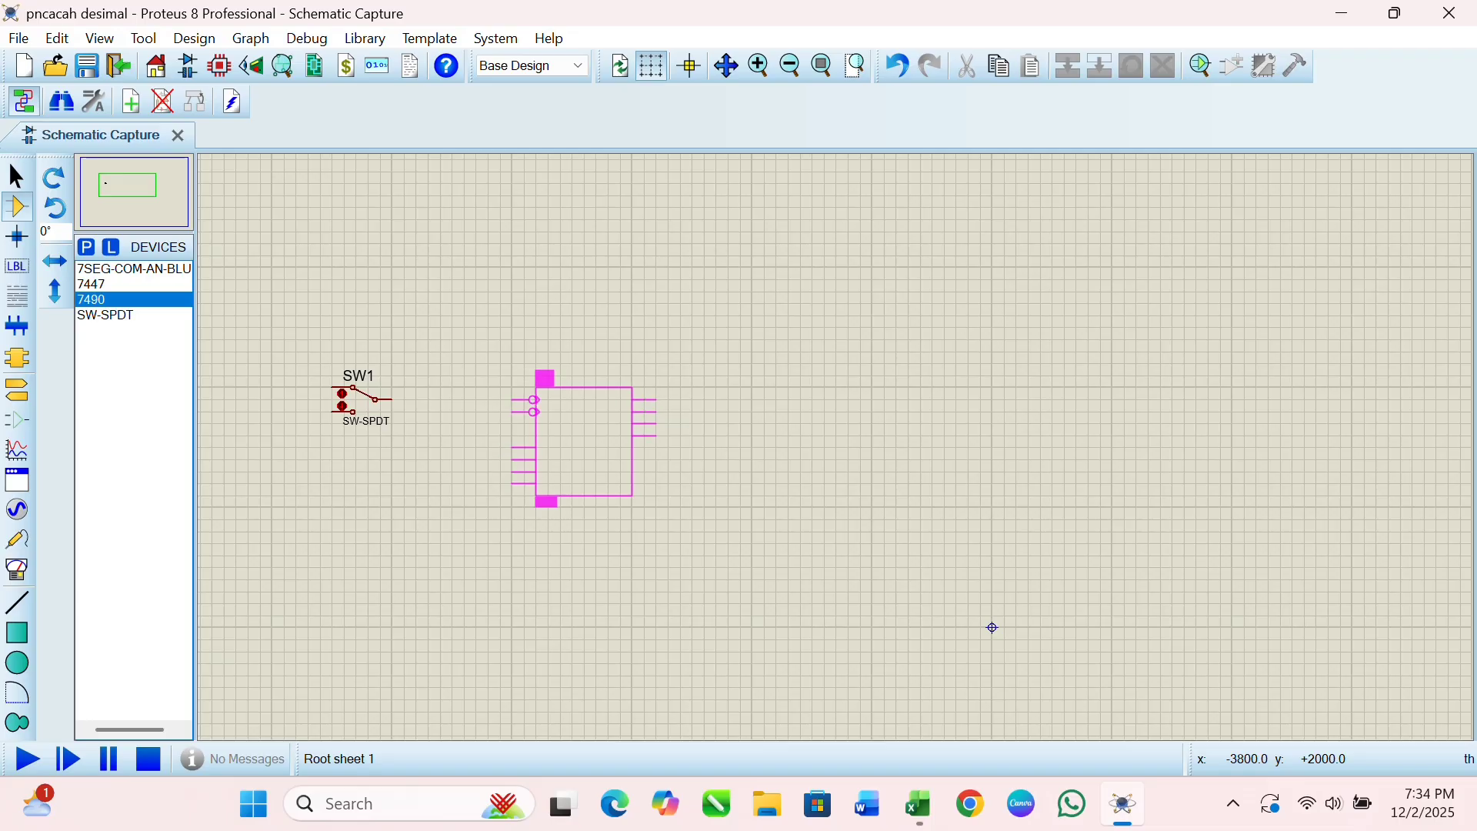
{"action": "left_click", "coordinate": [536, 388]}
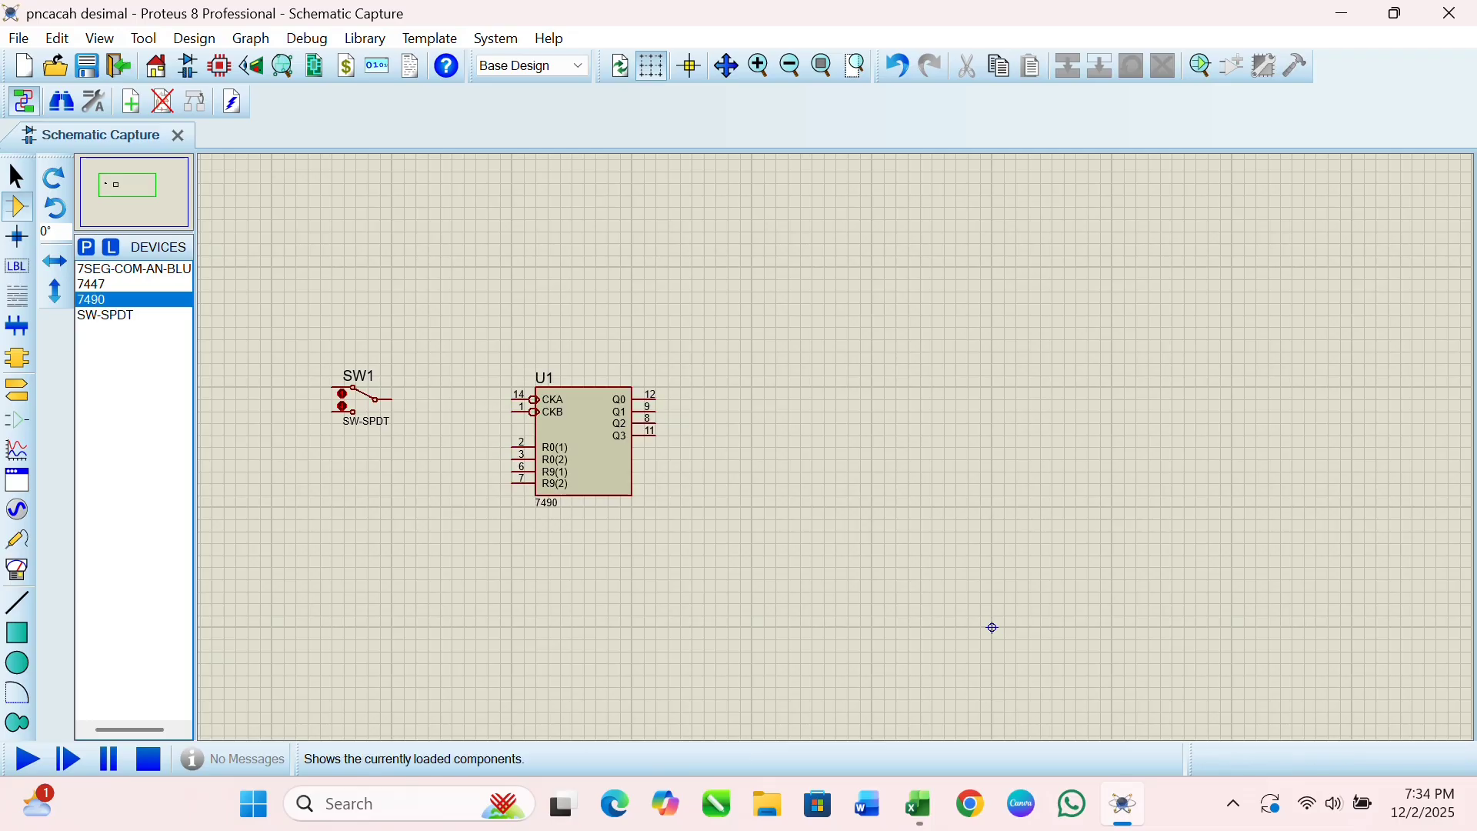
Place the 7447 decoder to the right of the 7490, with its A–D inputs level with the counter's Q0–Q3 outputs.
{"action": "left_click", "coordinate": [134, 268]}
{"action": "key", "text": "Down"}
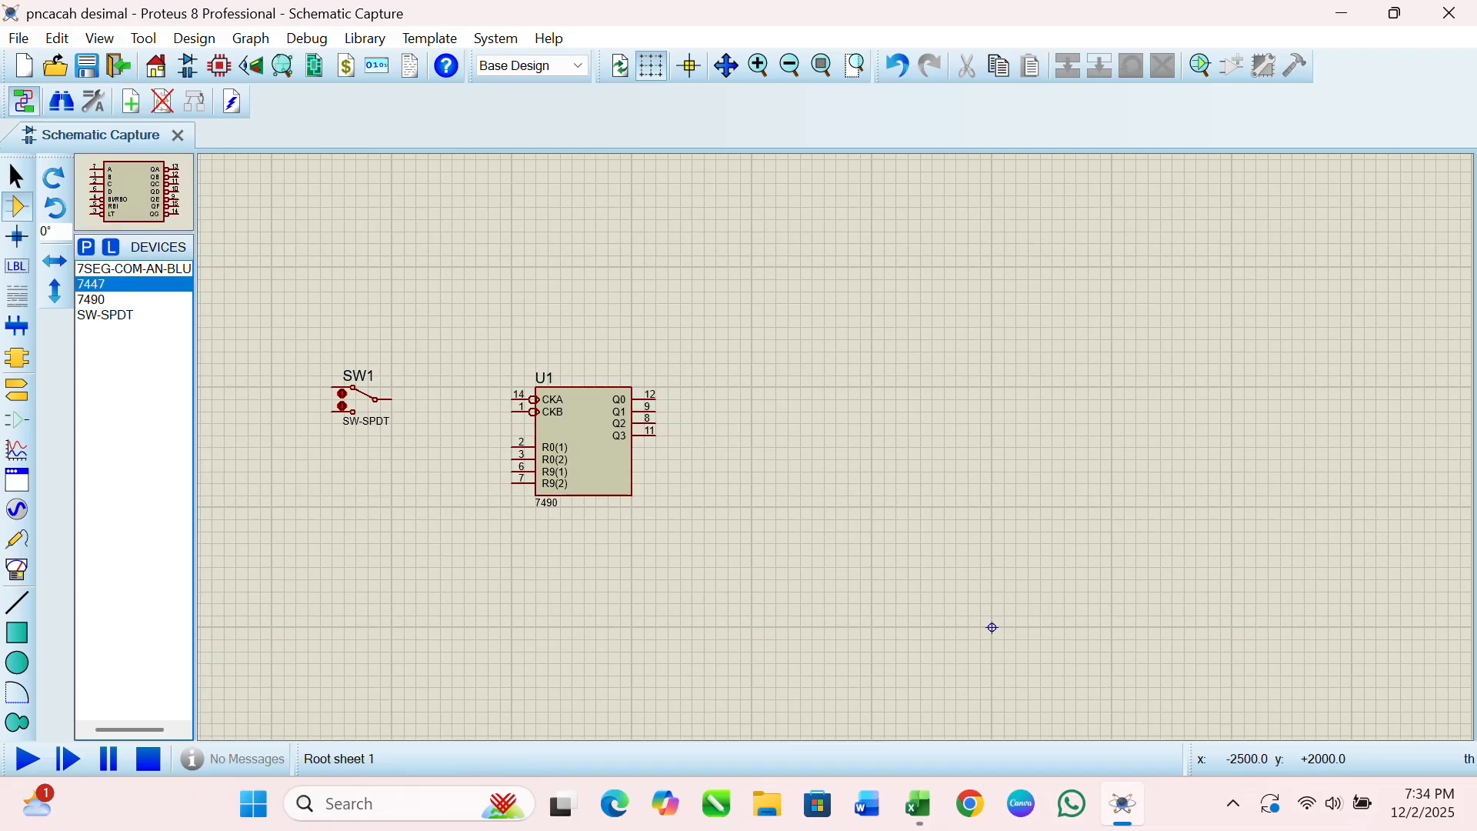
{"action": "left_click", "coordinate": [992, 627]}
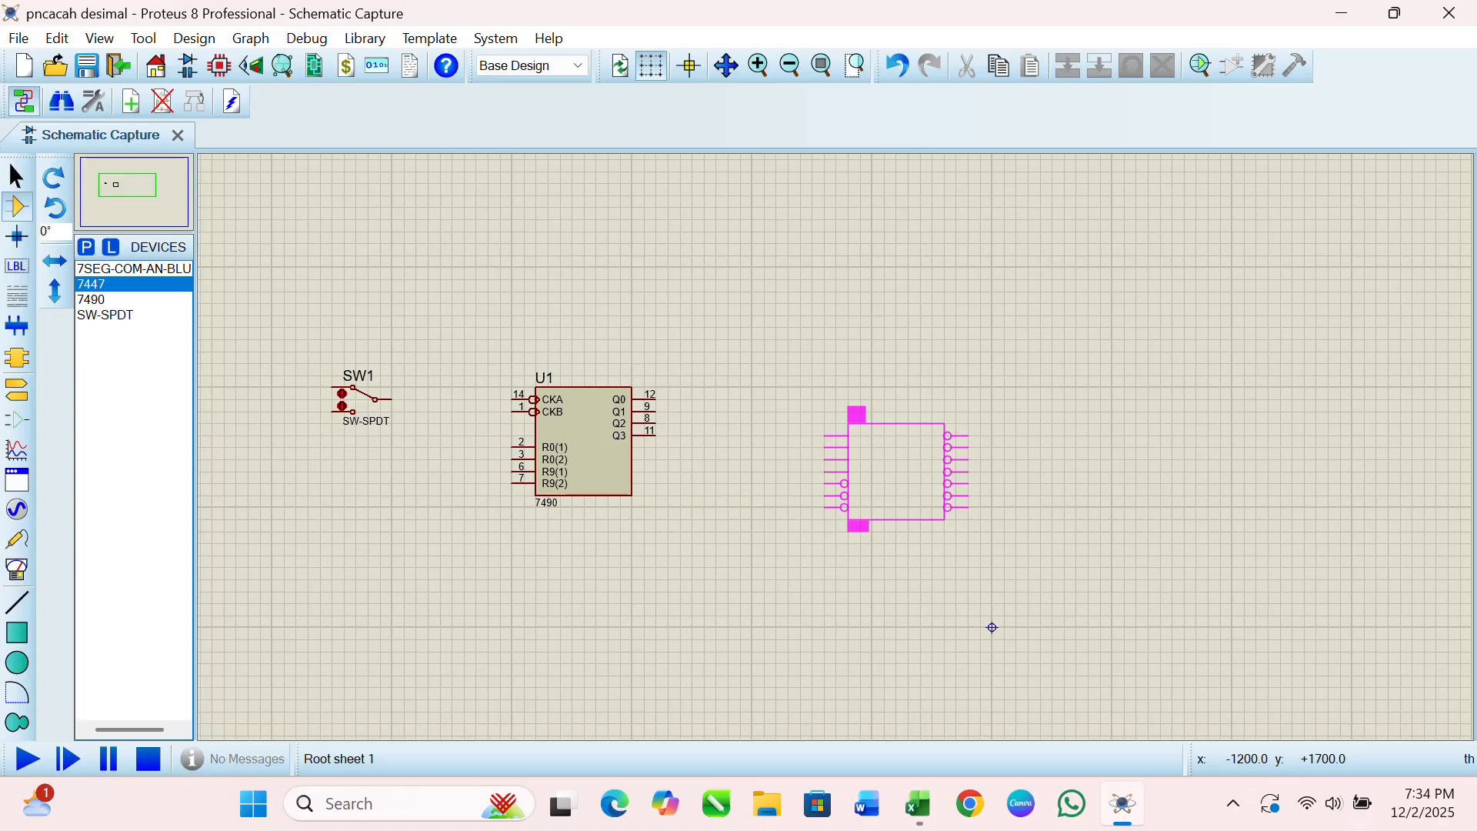
{"action": "key", "text": "Up"}
{"action": "key", "text": "Up"}
{"action": "key", "text": "Up"}
{"action": "key", "text": "Left"}
{"action": "key", "text": "Left"}
{"action": "key", "text": "Left"}
{"action": "key", "text": "Left"}
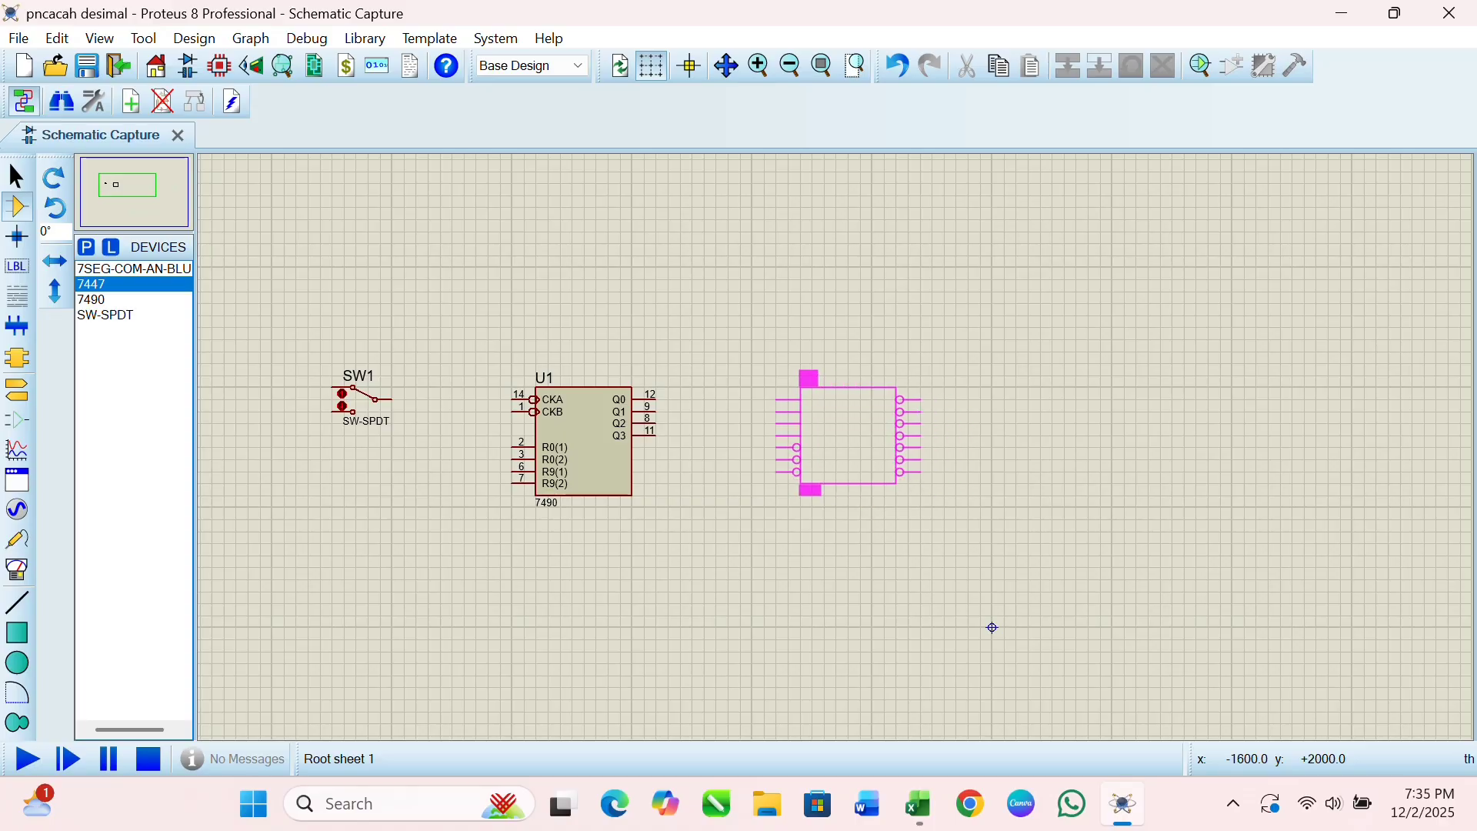
{"action": "key", "text": "Left"}
{"action": "key", "text": "Left"}
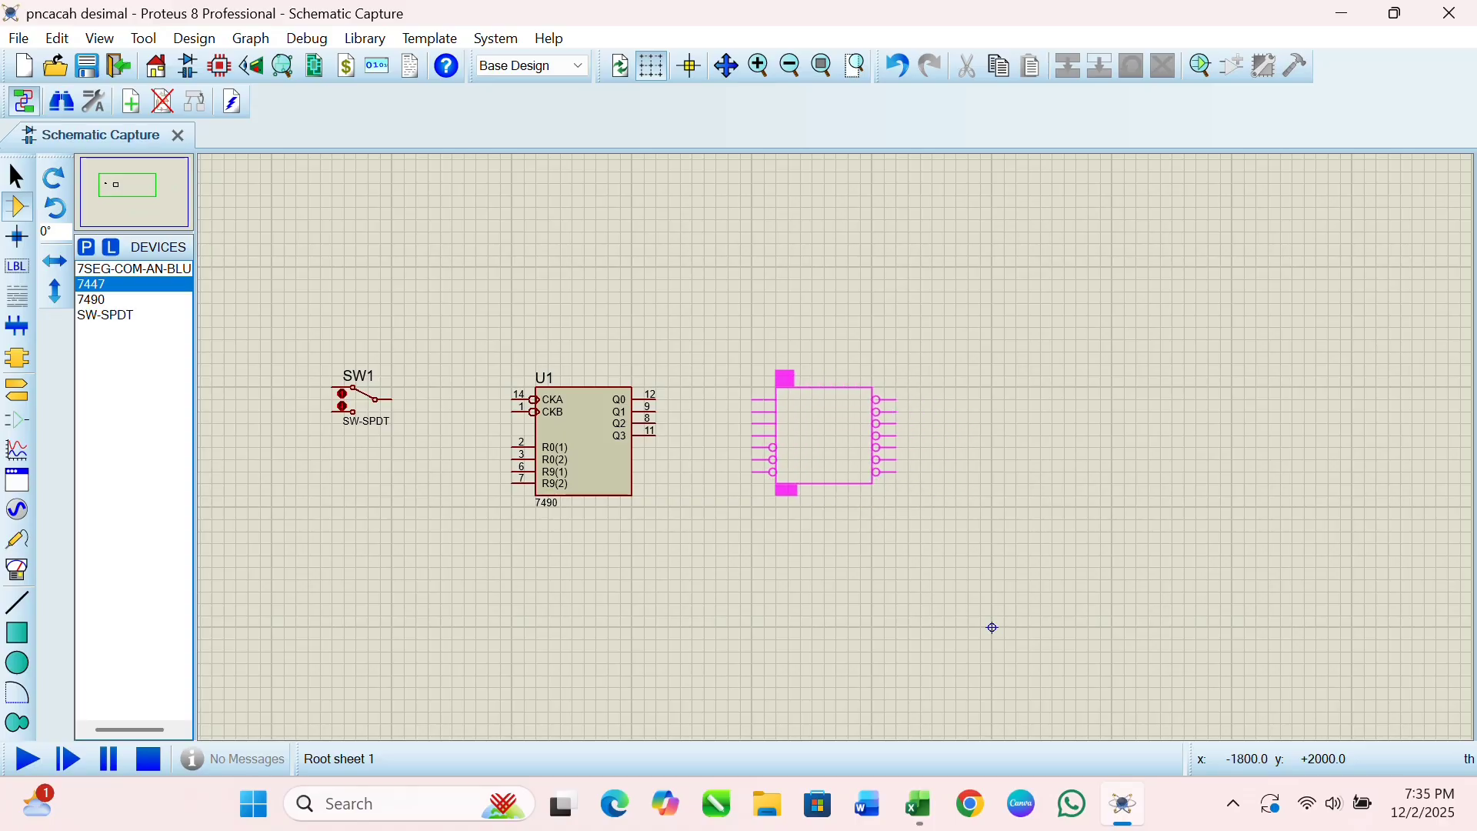
{"action": "key", "text": "Return"}
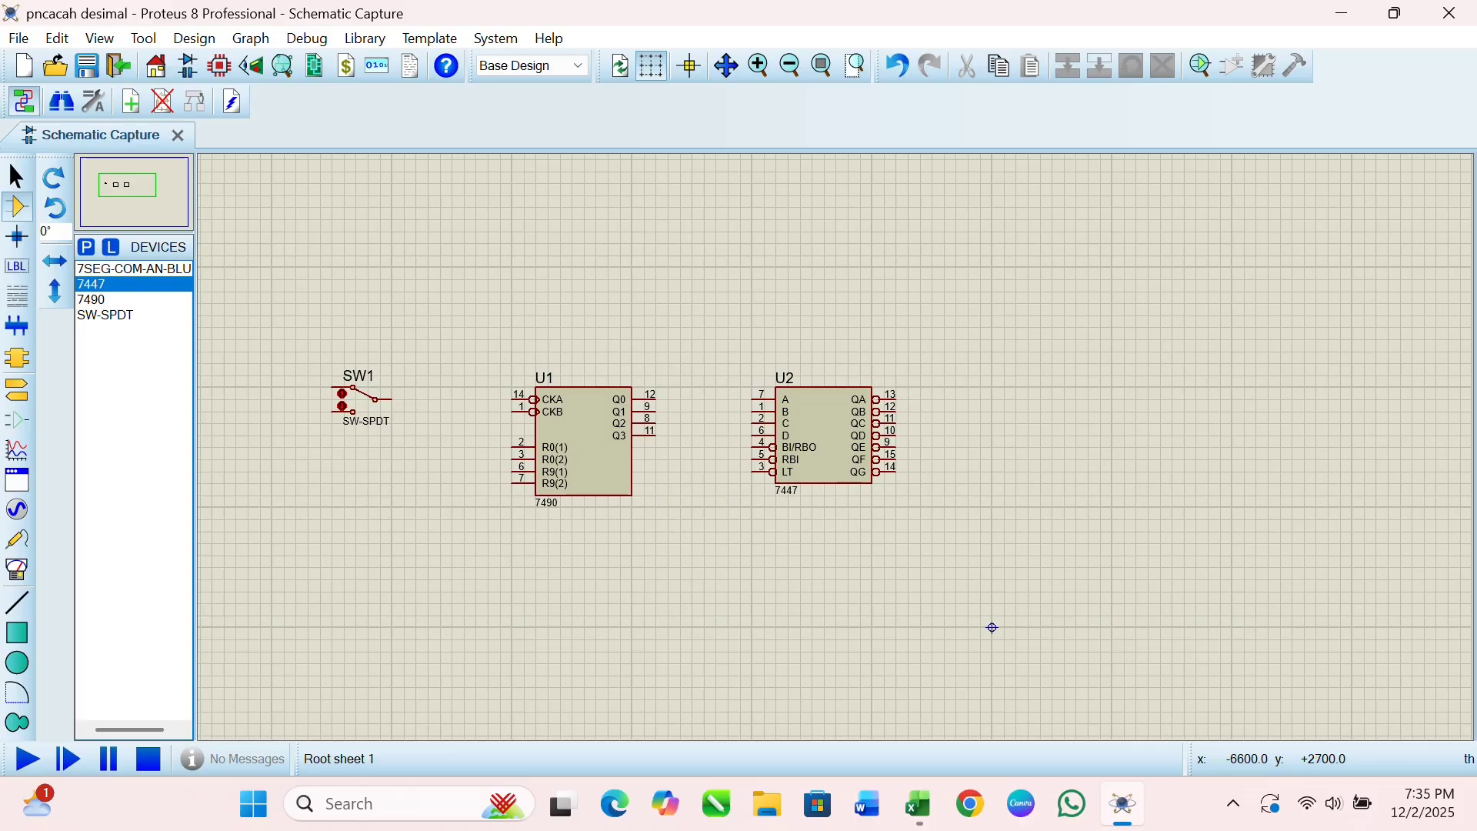
Place the blue common-anode seven-segment display to the right of the 7447, with its segment pins level with outputs QA–QG.
{"action": "key", "text": "Up"}
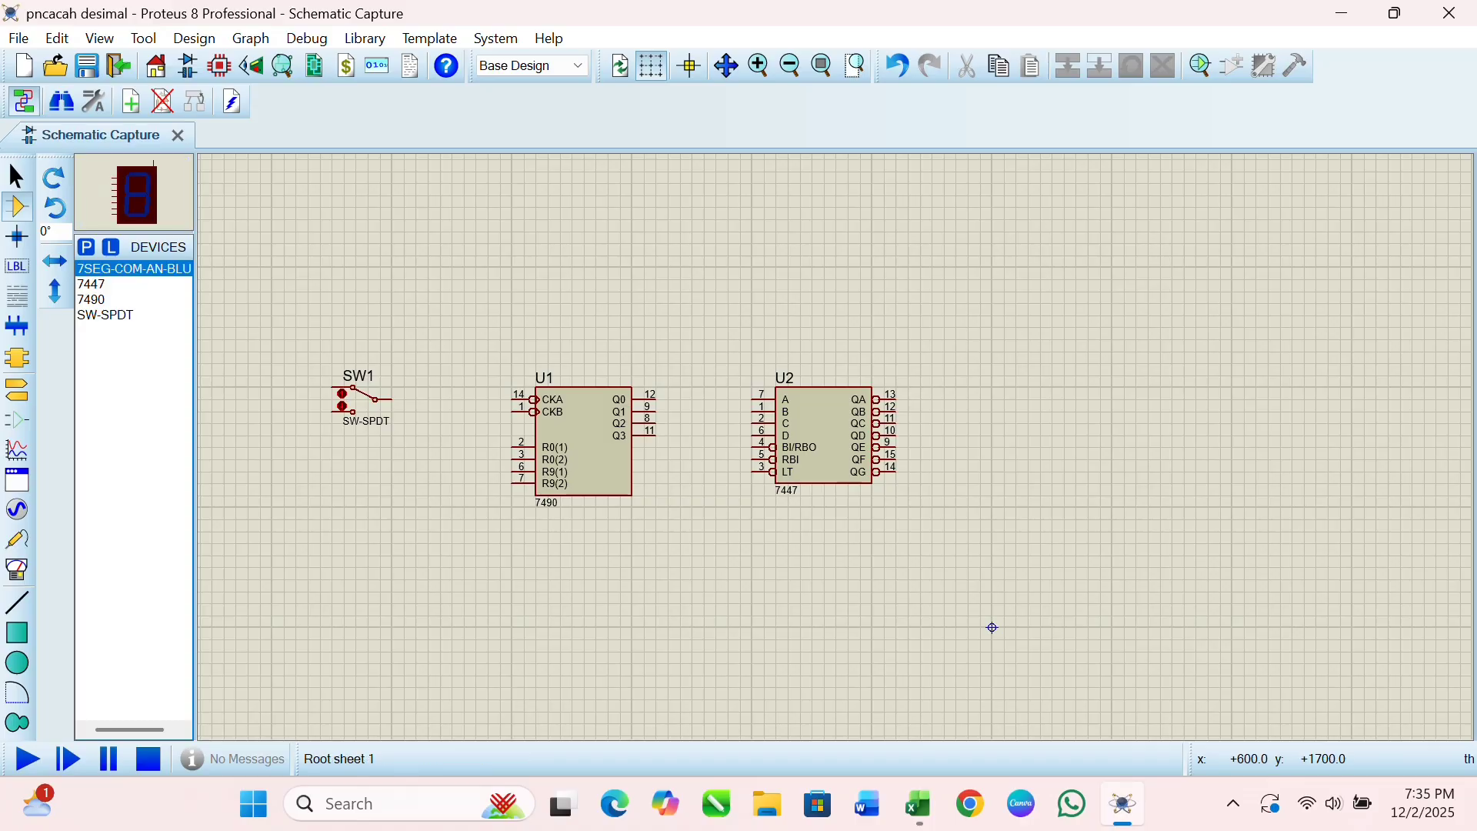
{"action": "key", "text": "Left"}
{"action": "key", "text": "Left"}
{"action": "key", "text": "Up"}
{"action": "key", "text": "Up"}
{"action": "key", "text": "Left"}
{"action": "key", "text": "Up"}
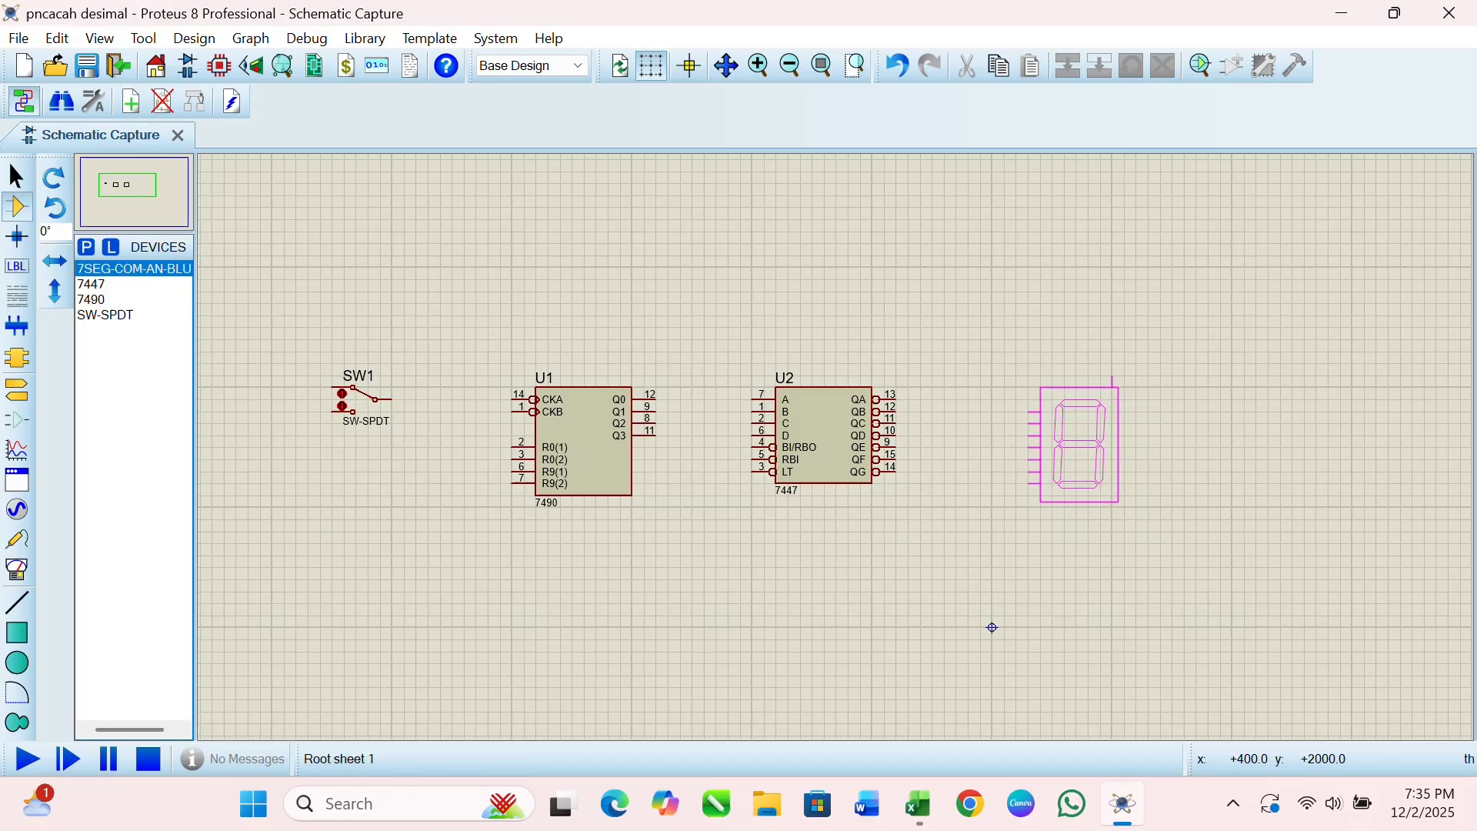
{"action": "key", "text": "Left"}
{"action": "key", "text": "Up"}
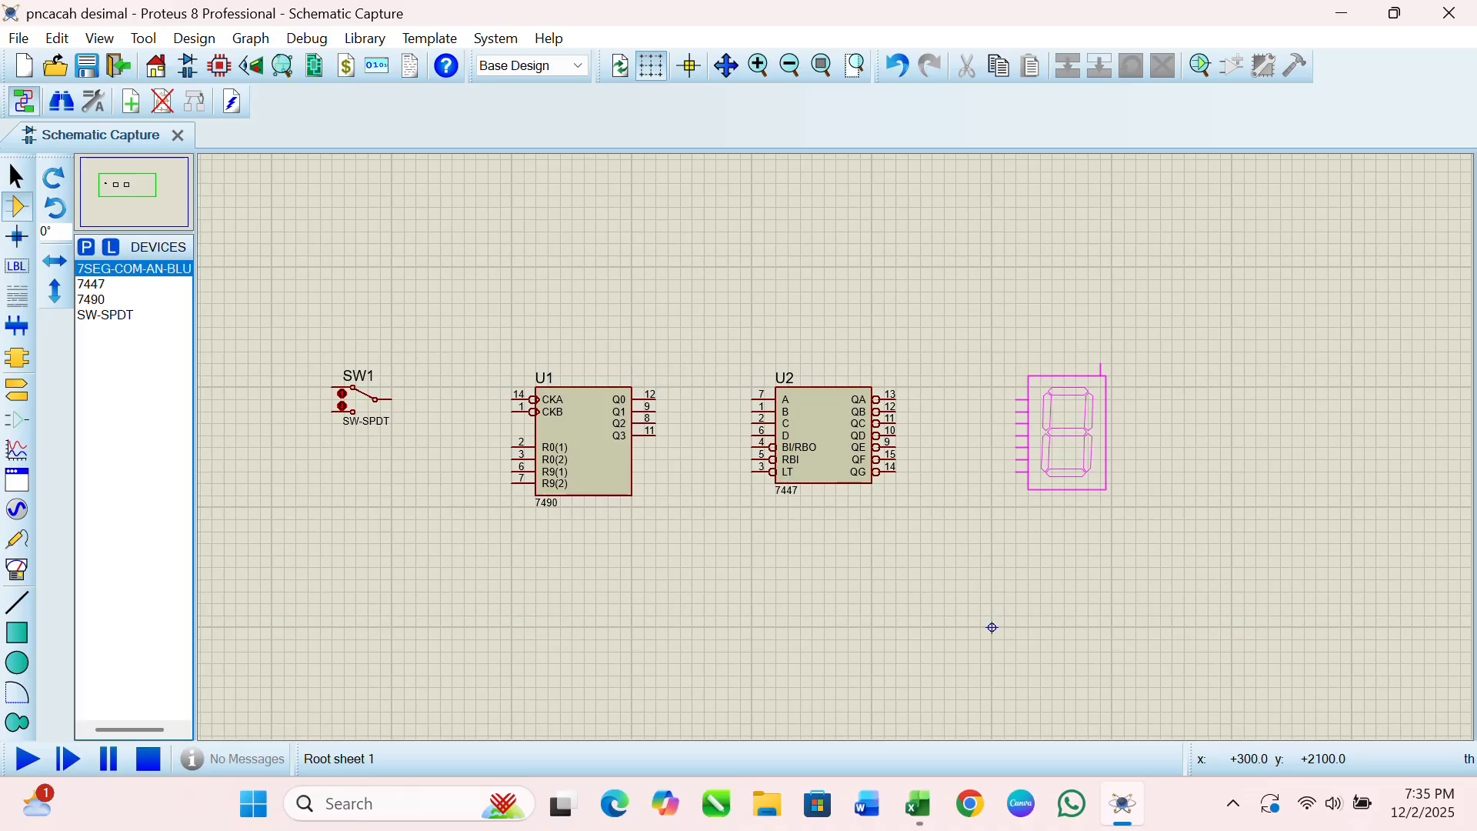
{"action": "key", "text": "Left"}
{"action": "key", "text": "Left"}
{"action": "key", "text": "Return"}
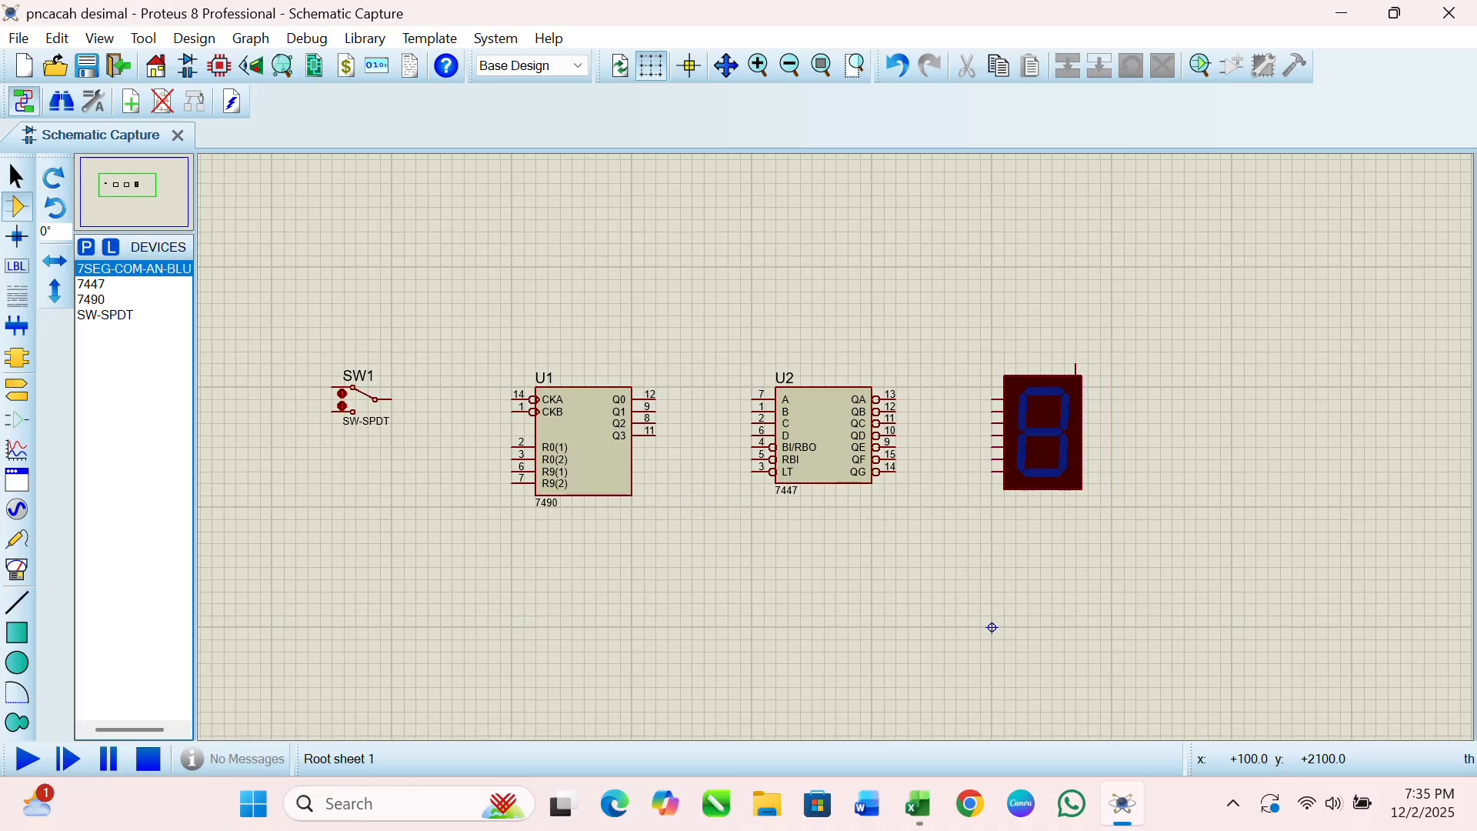
Place a POWER terminal above and left of the switch and a GROUND terminal below the switch.
{"action": "left_click", "coordinate": [16, 388]}
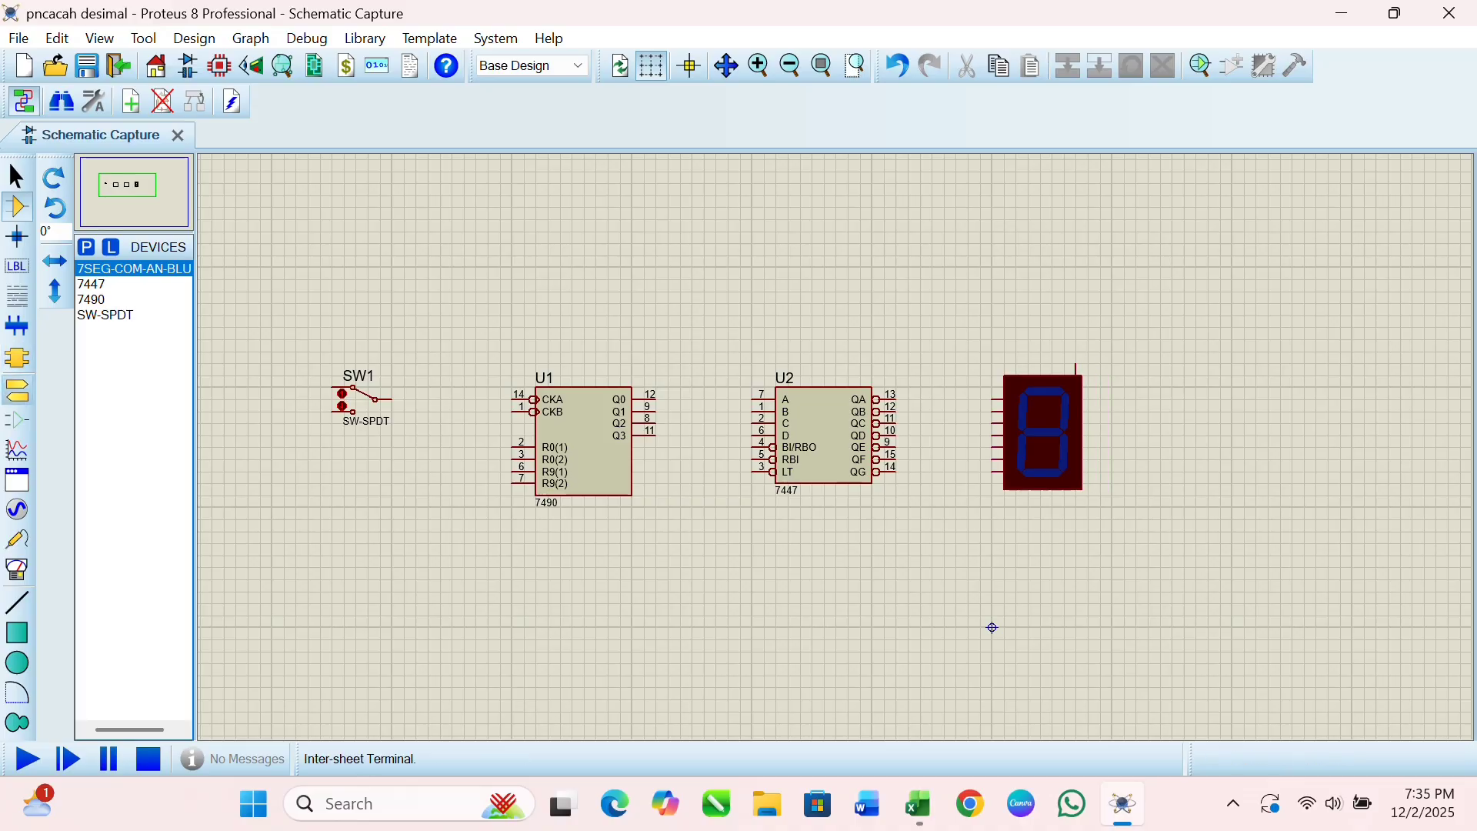
{"action": "left_click", "coordinate": [101, 330]}
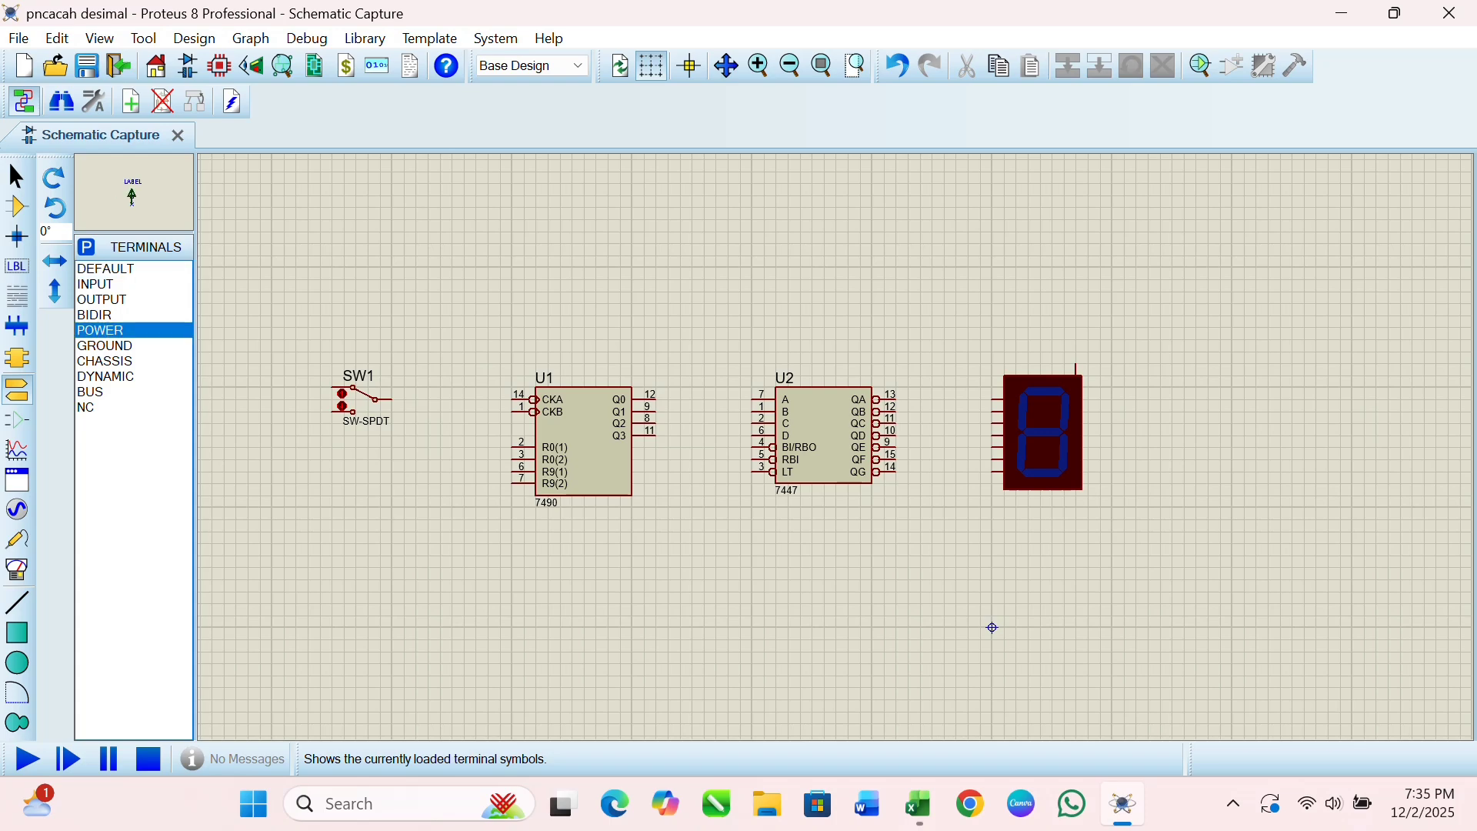
{"action": "left_click", "coordinate": [271, 331]}
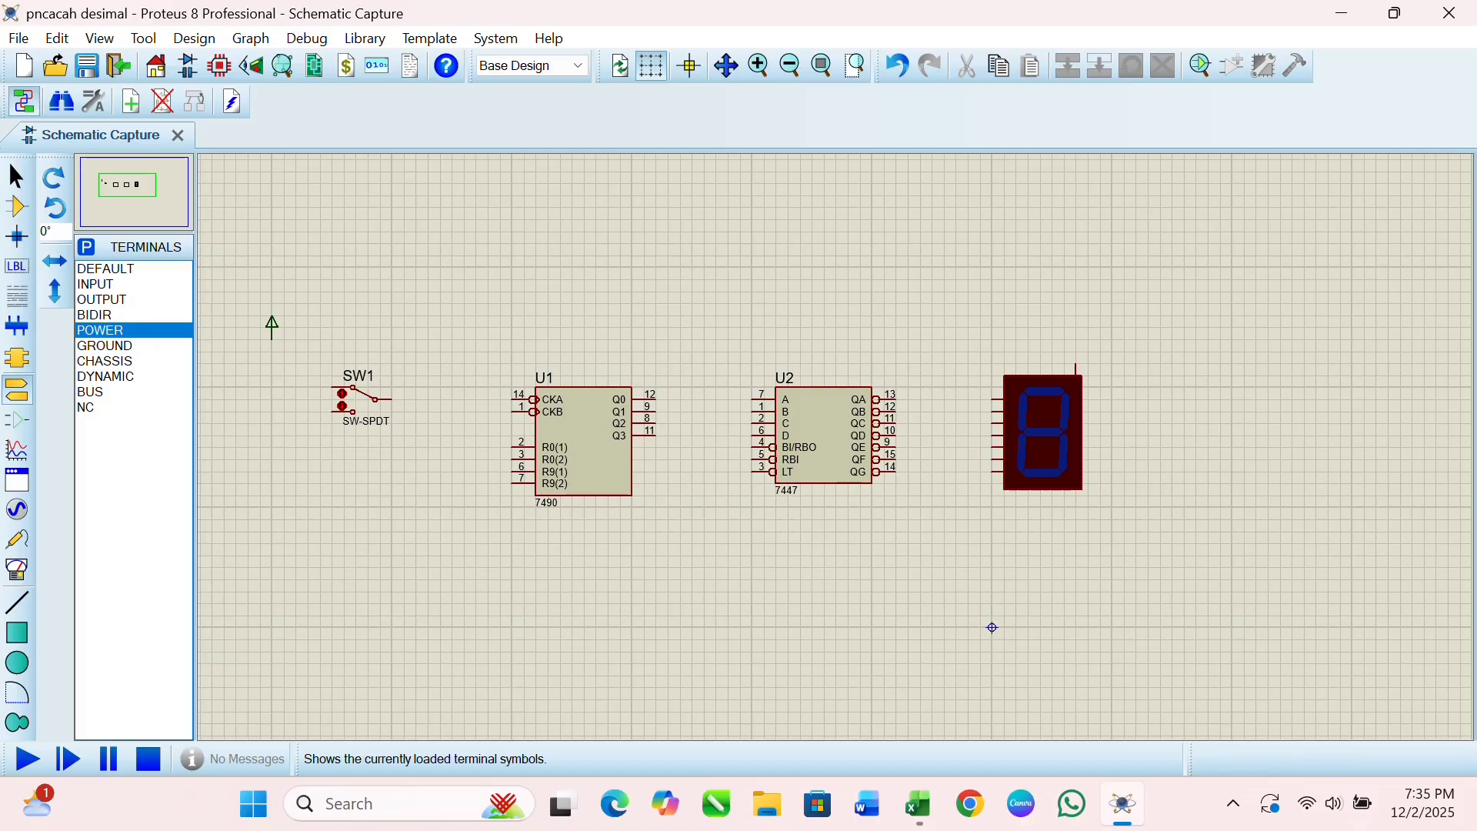
{"action": "left_click", "coordinate": [104, 345]}
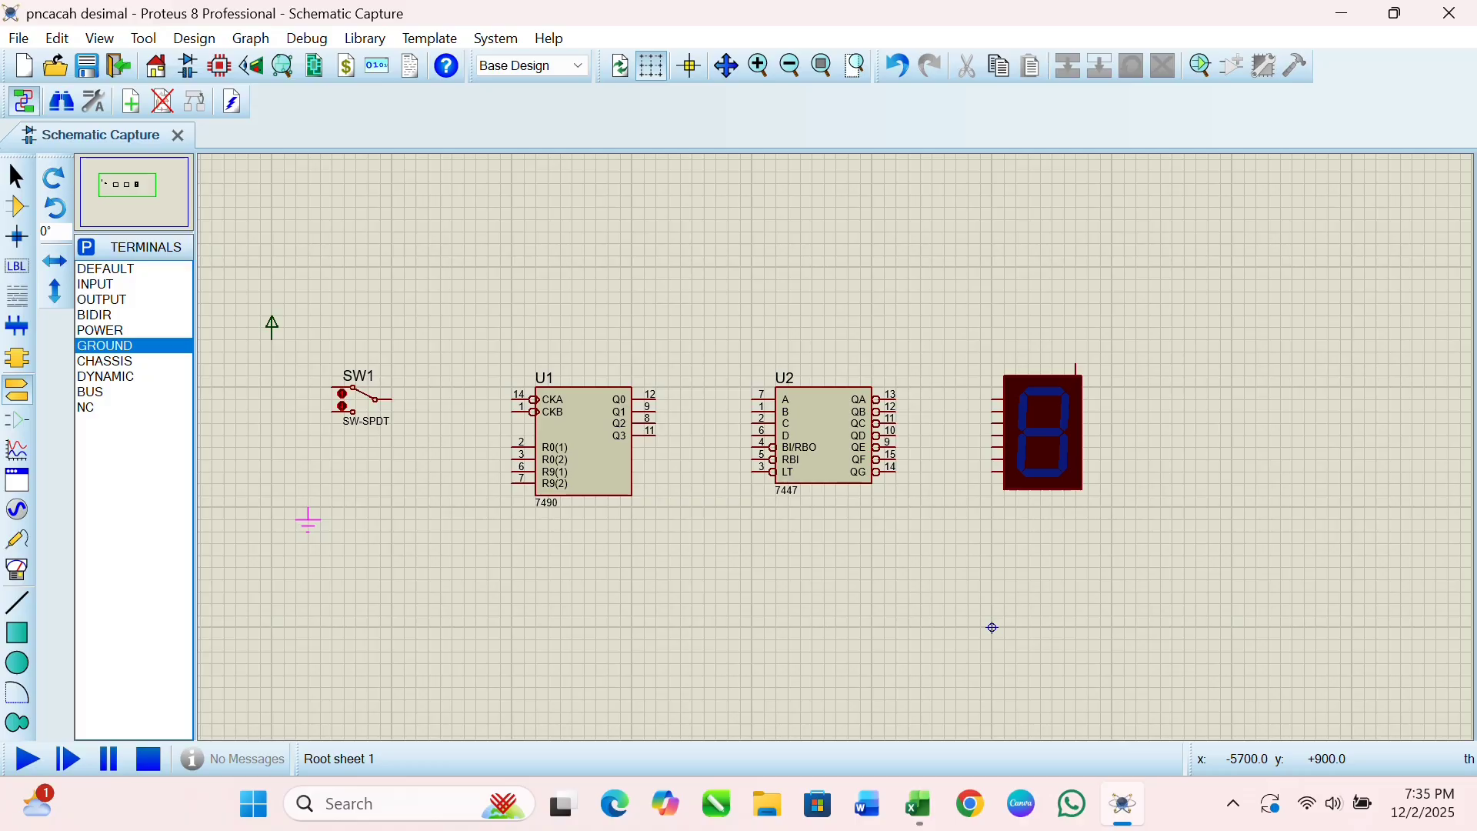
{"action": "left_click", "coordinate": [308, 521]}
{"action": "key", "text": "Escape"}
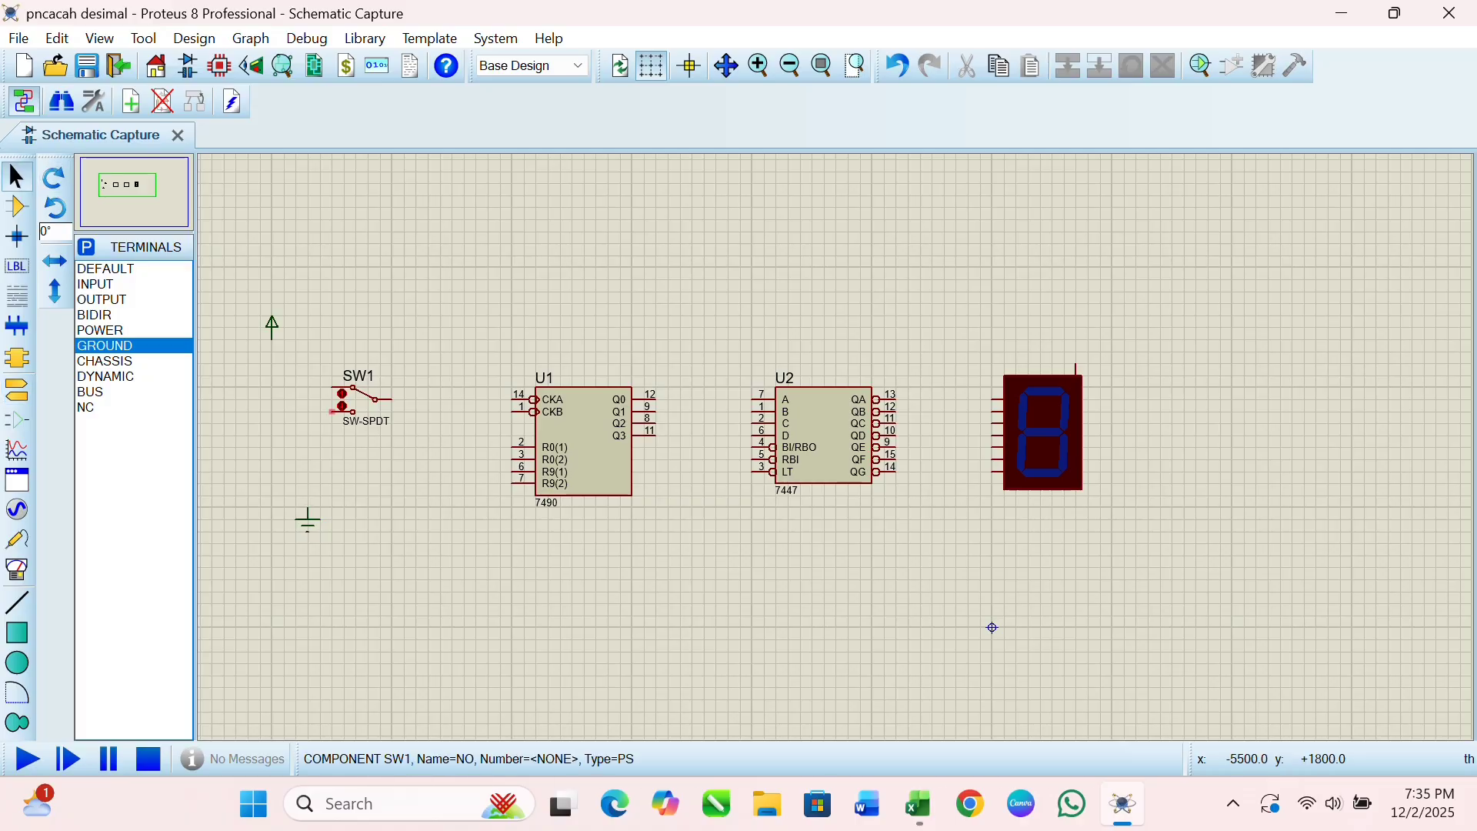
Wire the switch's lower left contact to the ground terminal and its common contact to the 7490's CKA pin.
{"action": "left_click", "coordinate": [332, 411]}
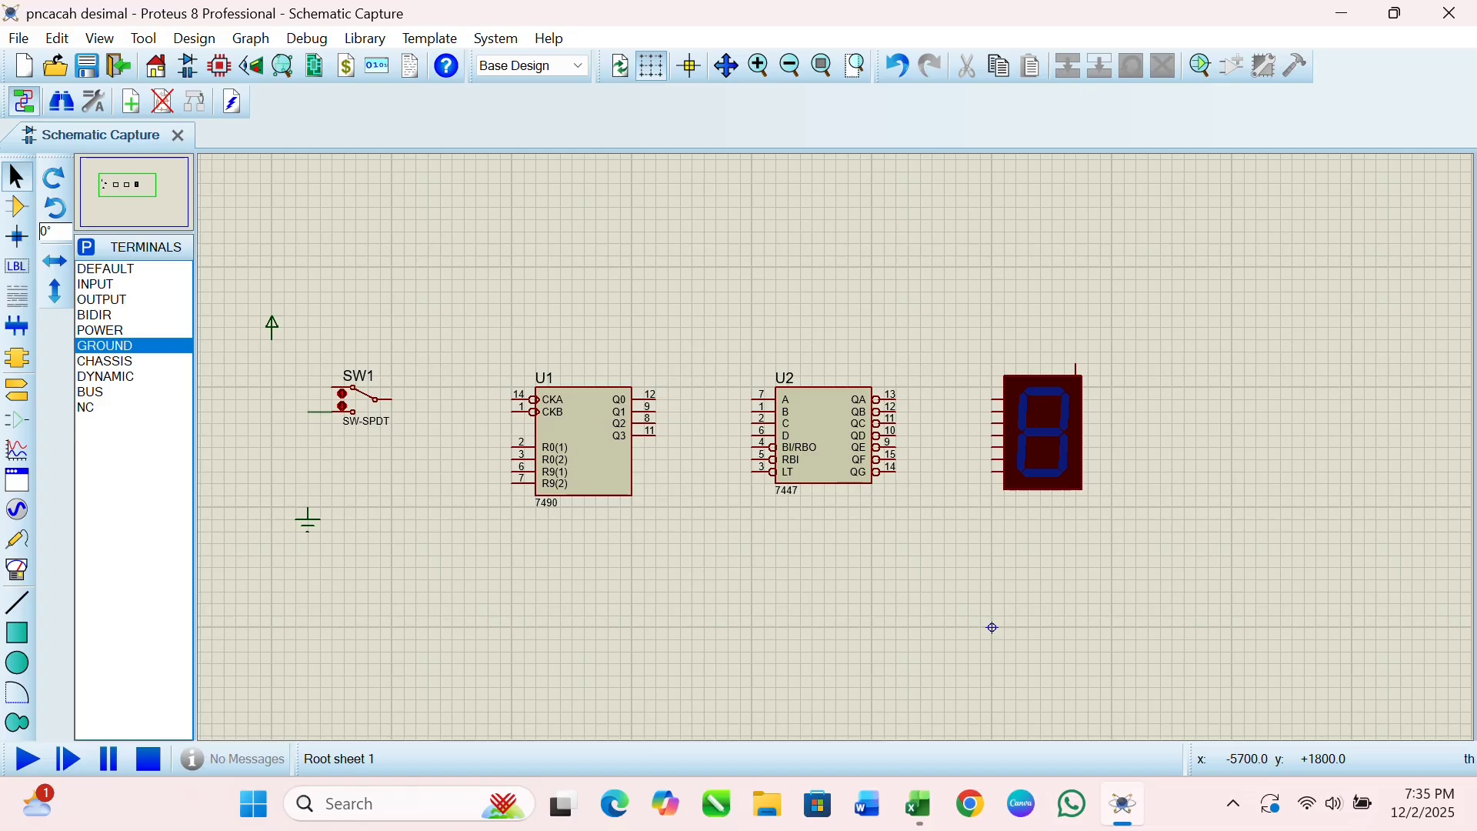
{"action": "left_click", "coordinate": [308, 508]}
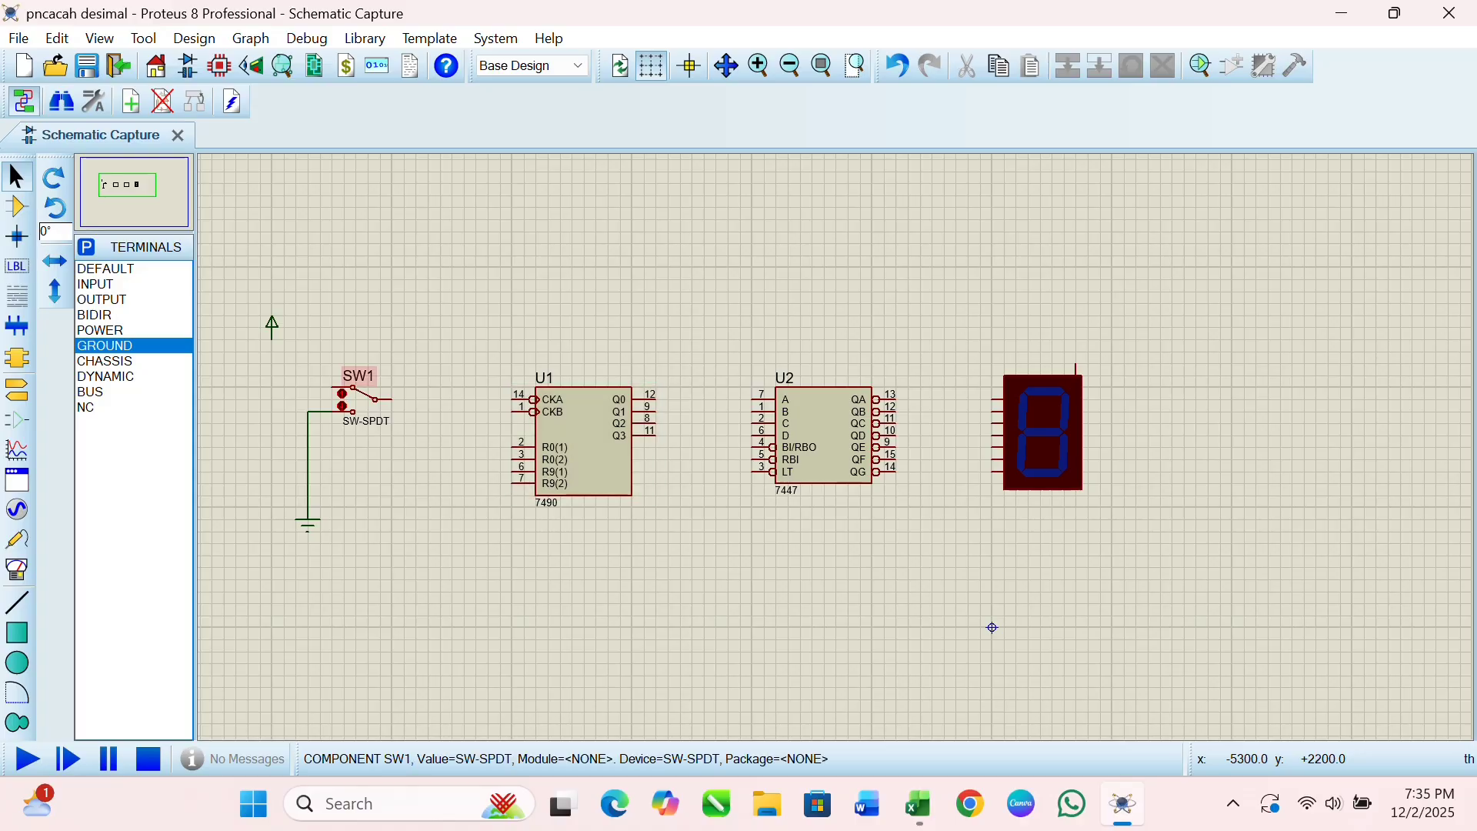
{"action": "left_click", "coordinate": [392, 399]}
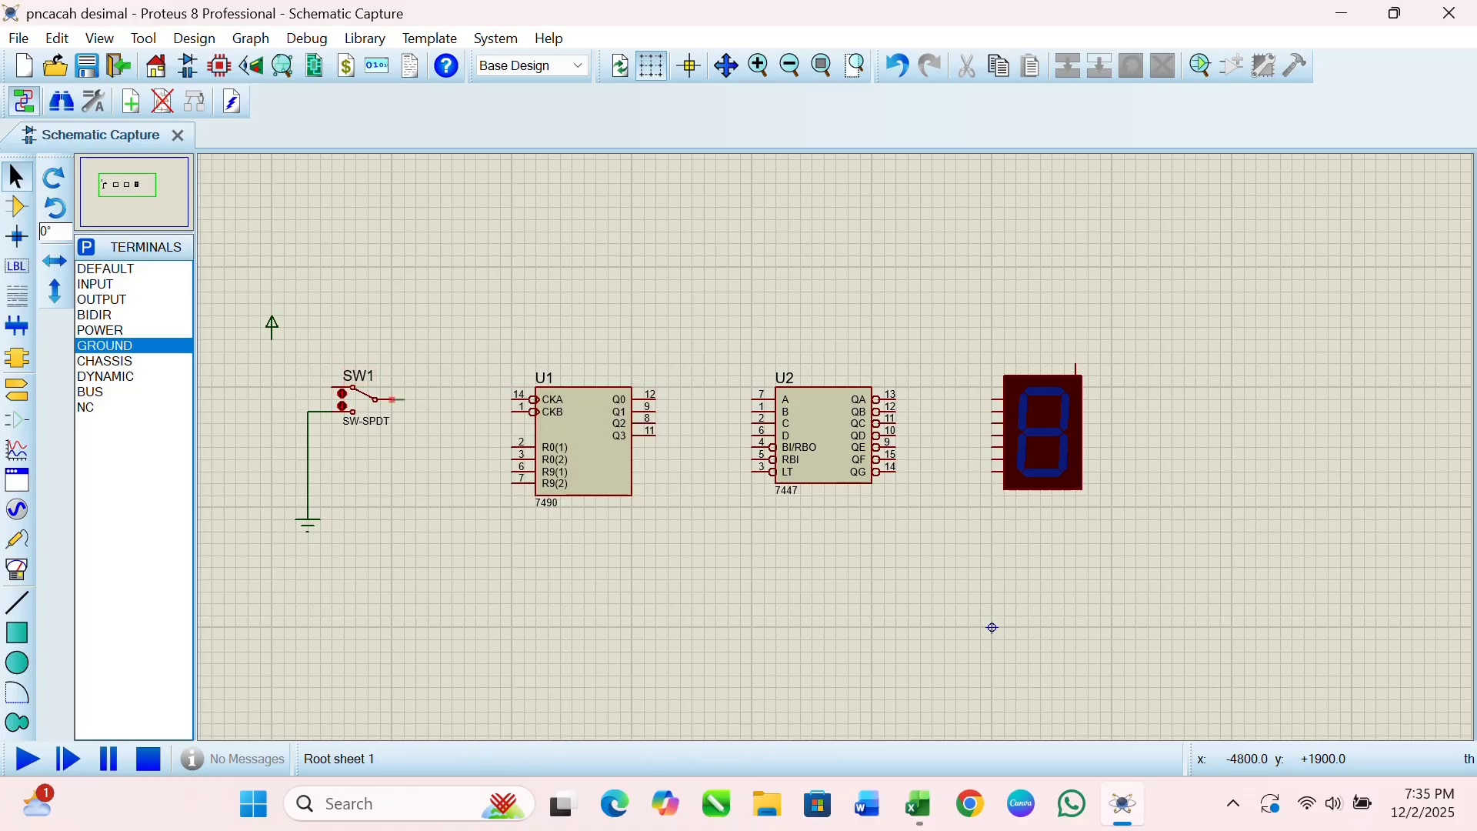
{"action": "left_click", "coordinate": [514, 399]}
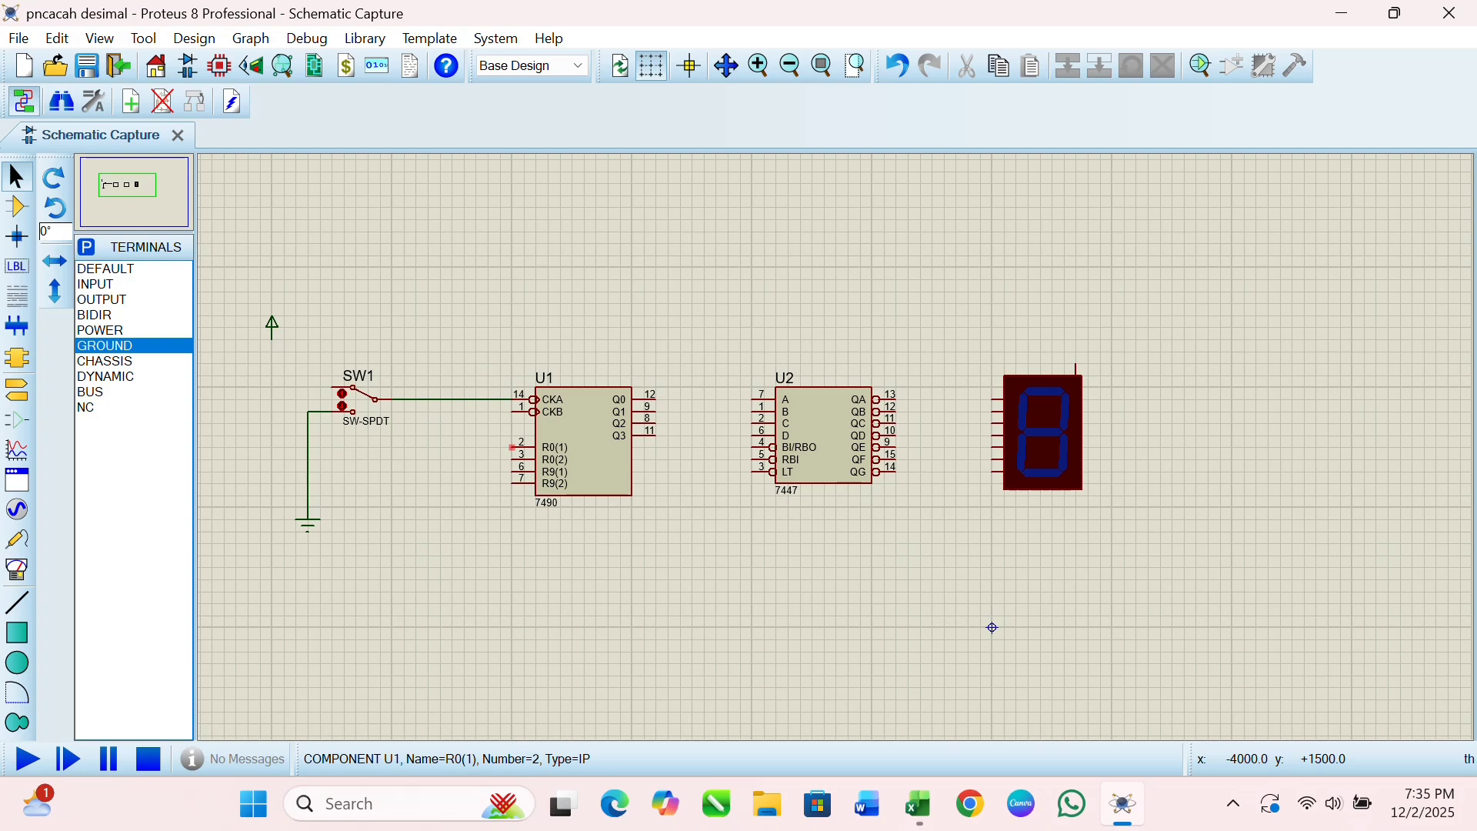
Tie the 7490's R0(1), R0(2), R9(1) and R9(2) pins together with a common wire on their left side.
{"action": "left_click", "coordinate": [512, 446]}
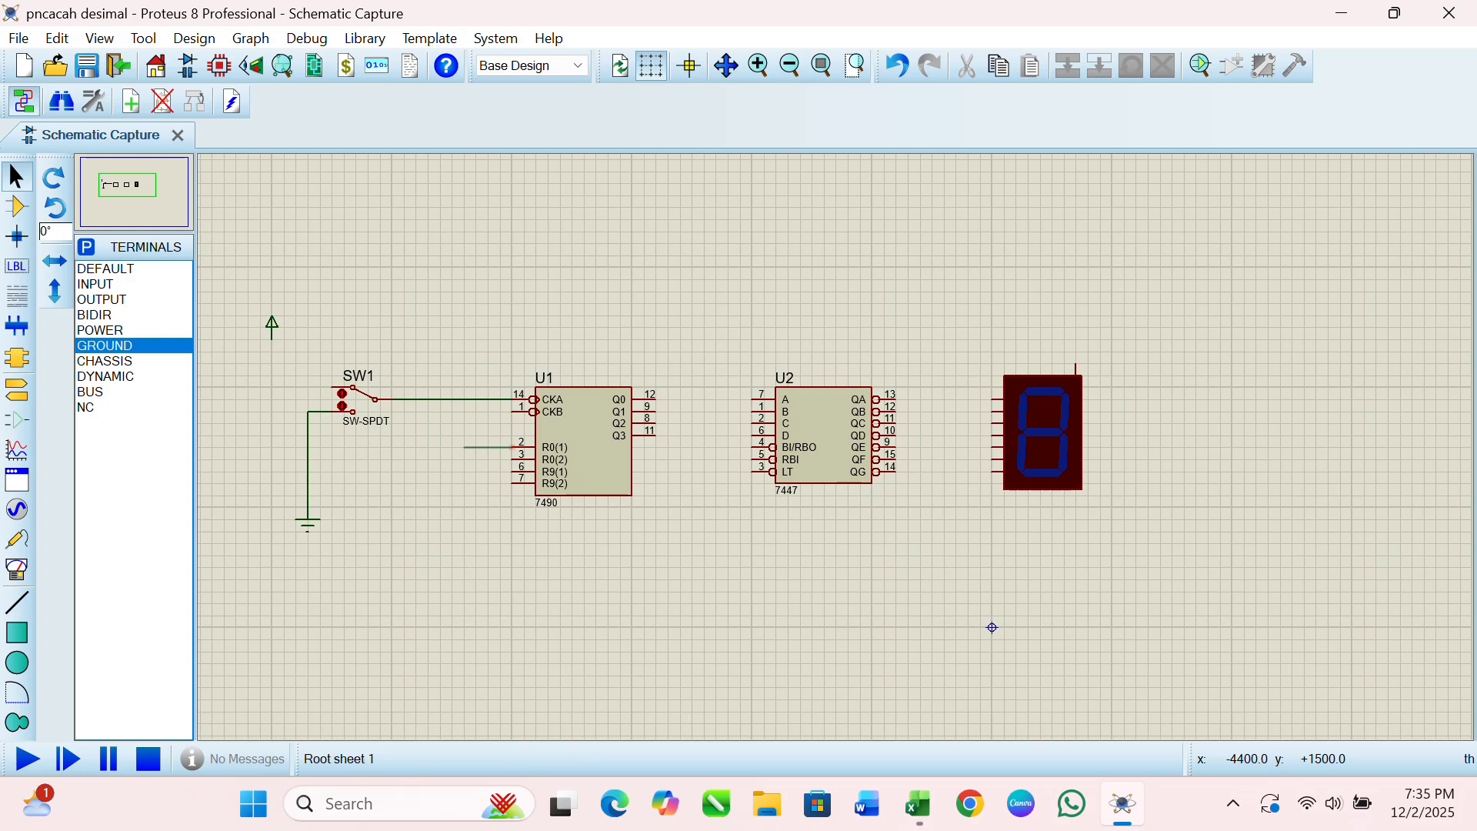
{"action": "left_click", "coordinate": [464, 447]}
{"action": "left_click", "coordinate": [512, 484]}
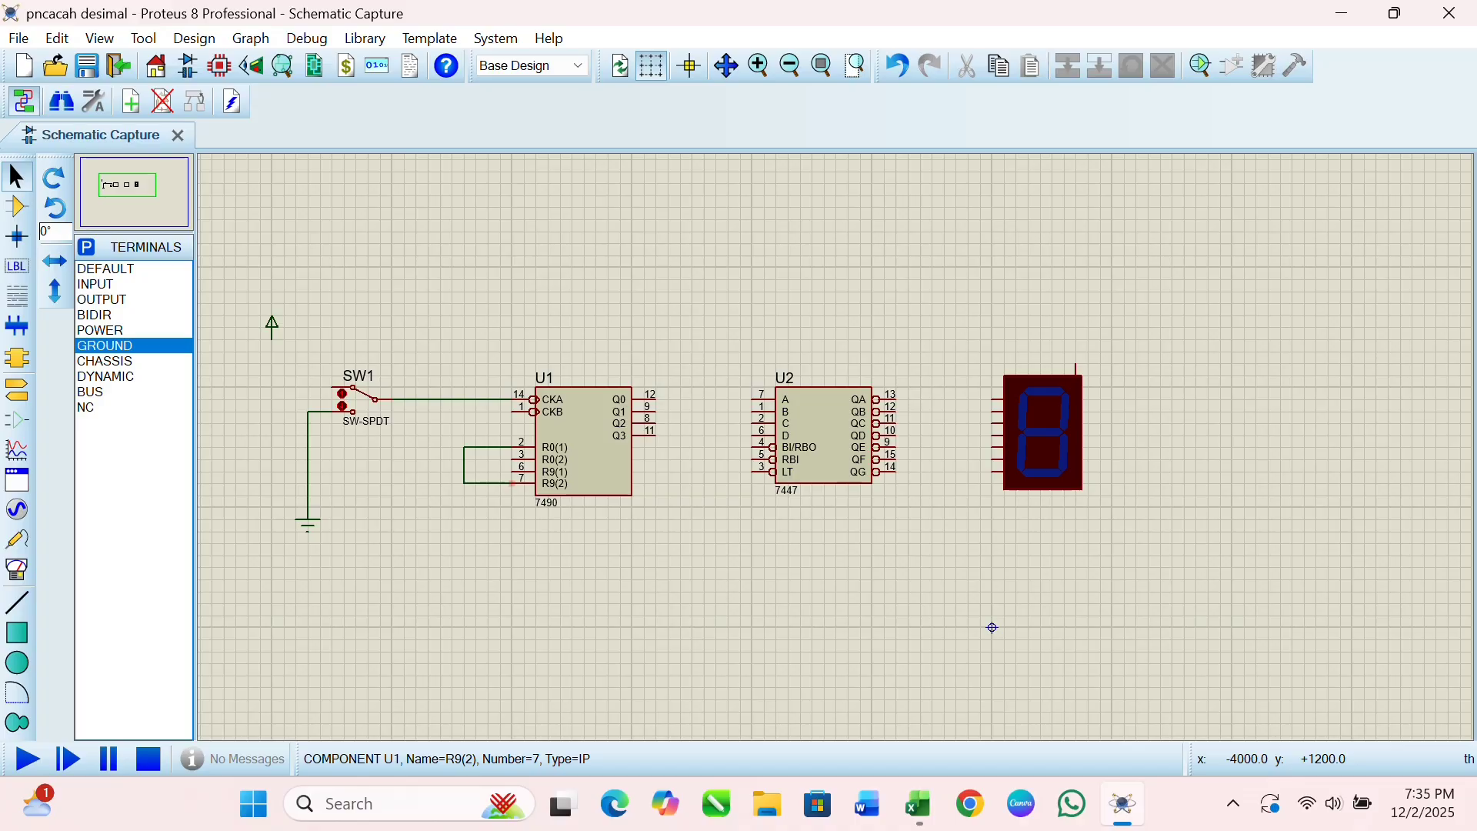
{"action": "left_click", "coordinate": [512, 472]}
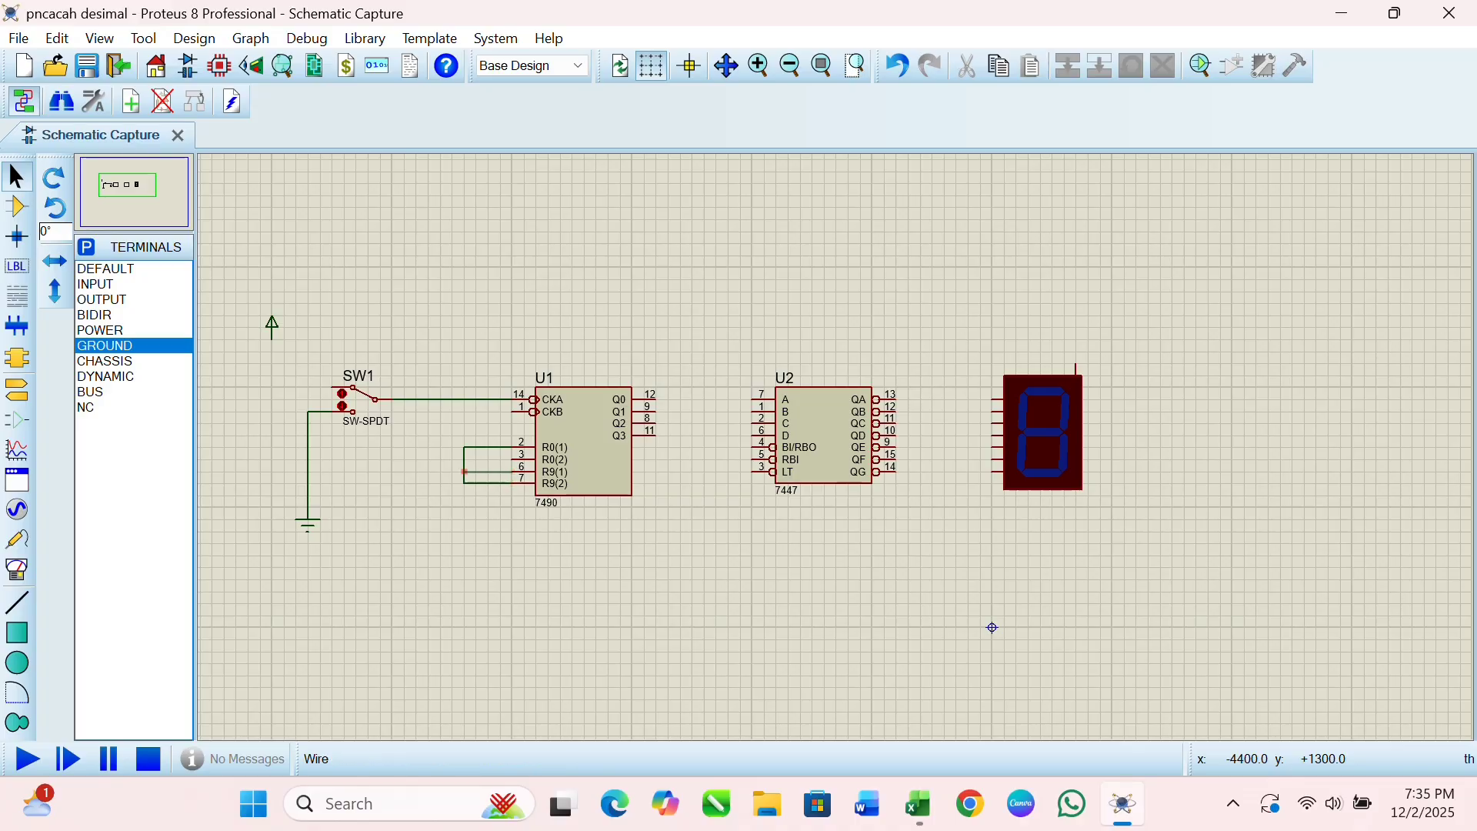
{"action": "left_click", "coordinate": [464, 472]}
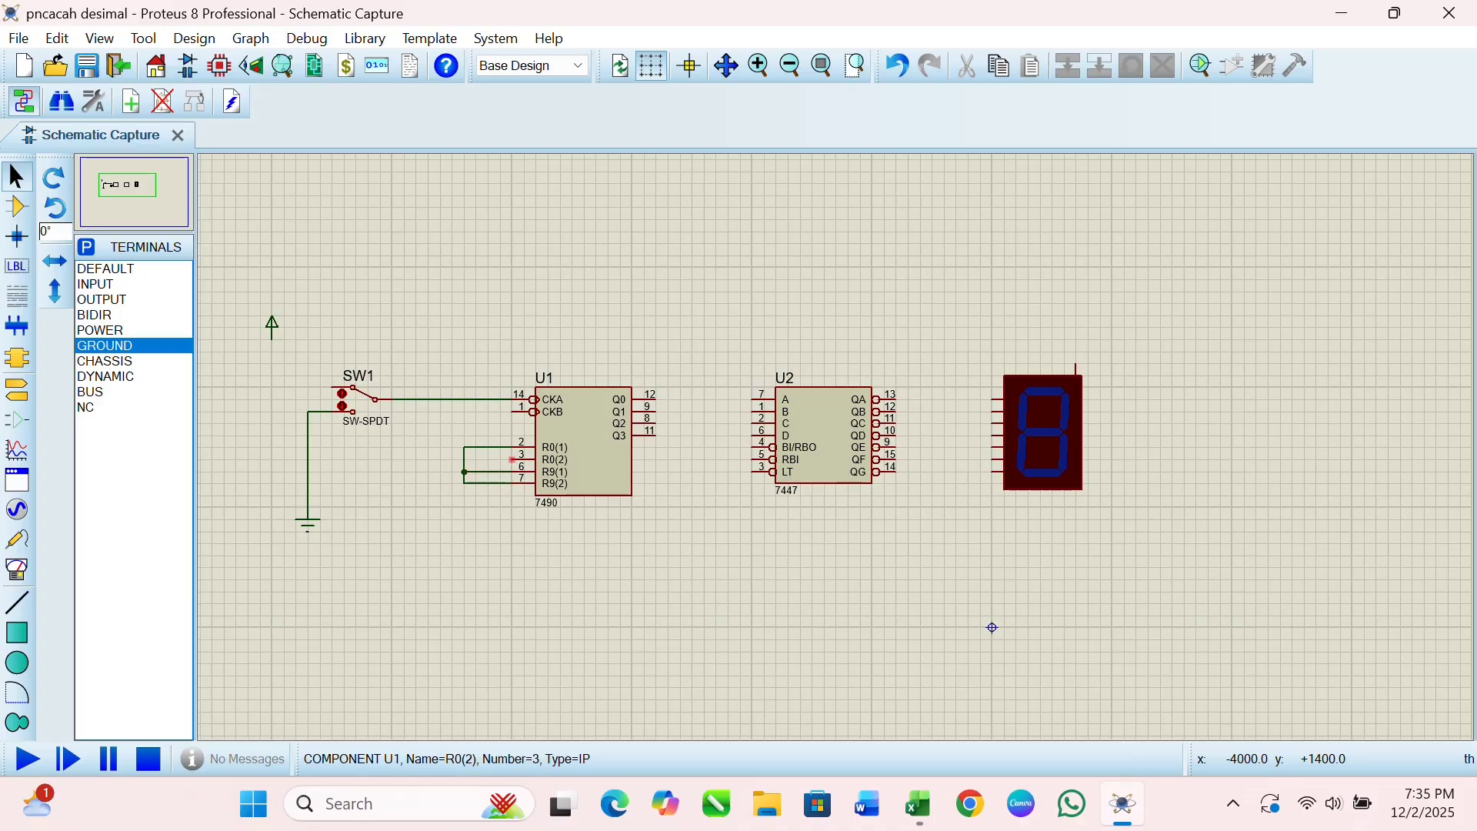
{"action": "left_click", "coordinate": [512, 459]}
{"action": "left_click", "coordinate": [464, 459]}
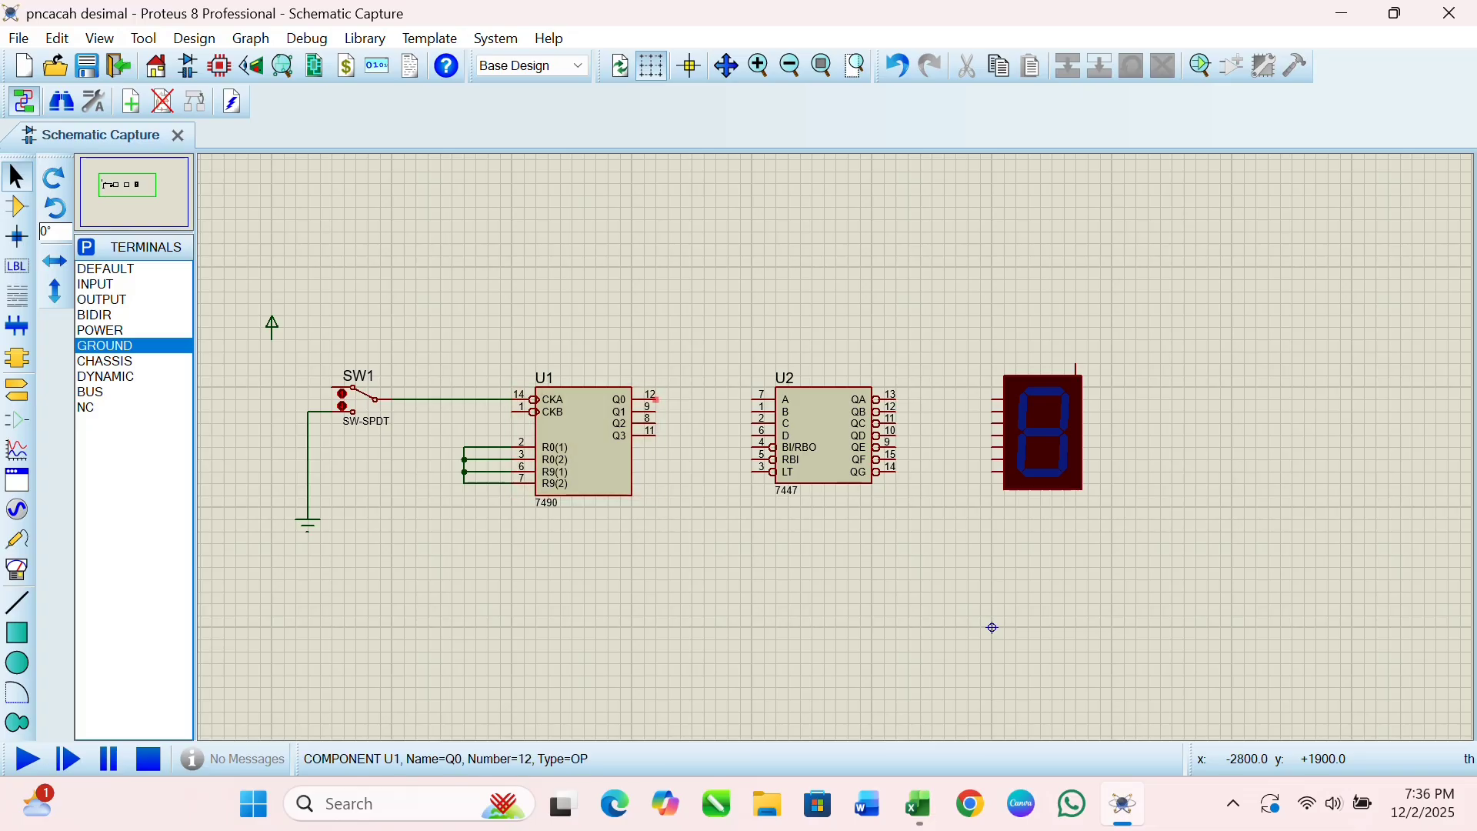
Wire the 7490's outputs Q0, Q1, Q2 and Q3 straight across to the 7447's inputs A, B, C and D.
{"action": "left_click", "coordinate": [653, 399]}
{"action": "left_click", "coordinate": [754, 399]}
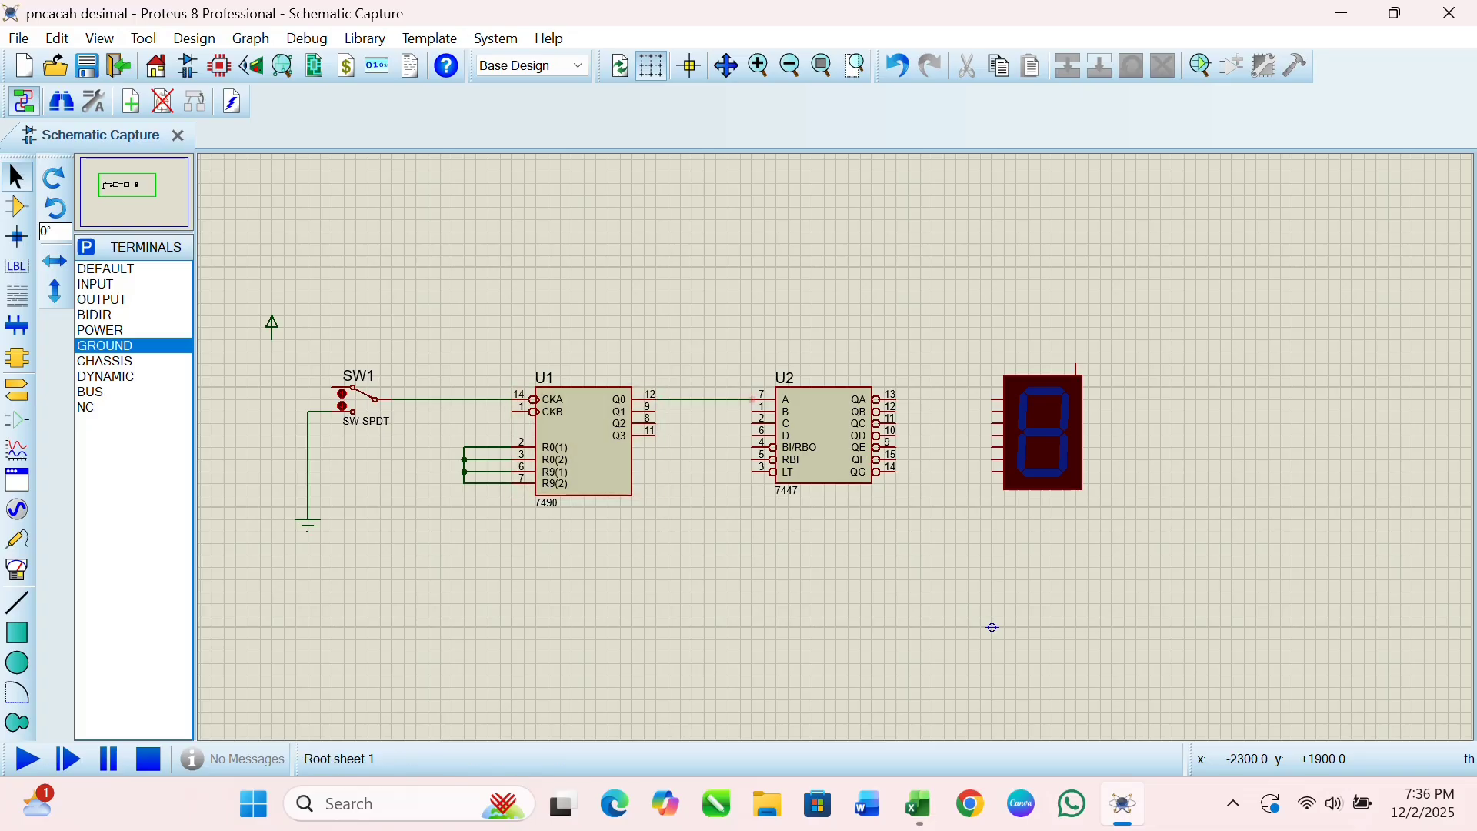
{"action": "left_click", "coordinate": [655, 412]}
{"action": "left_click", "coordinate": [755, 411]}
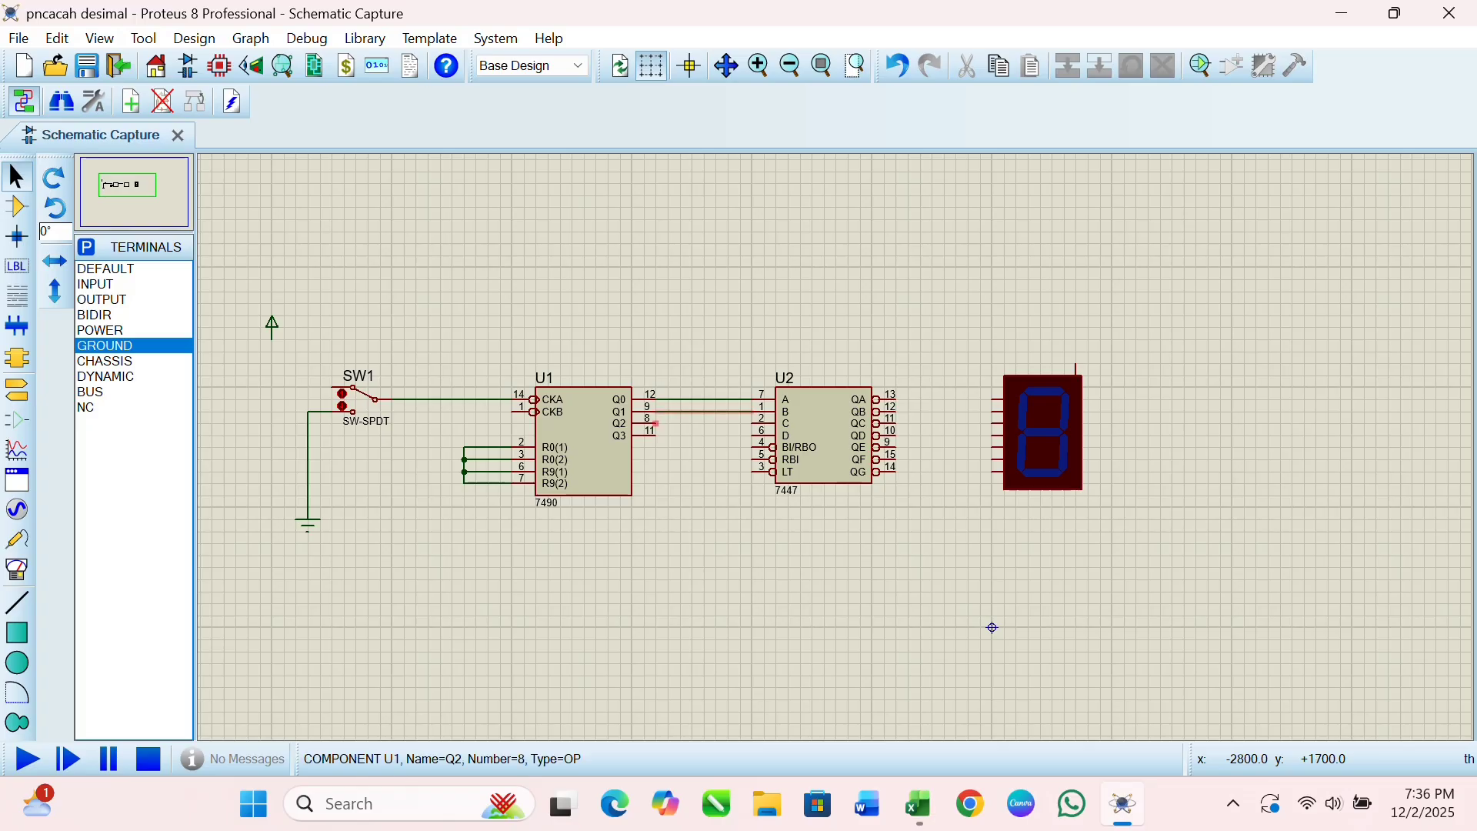
{"action": "left_click", "coordinate": [655, 423]}
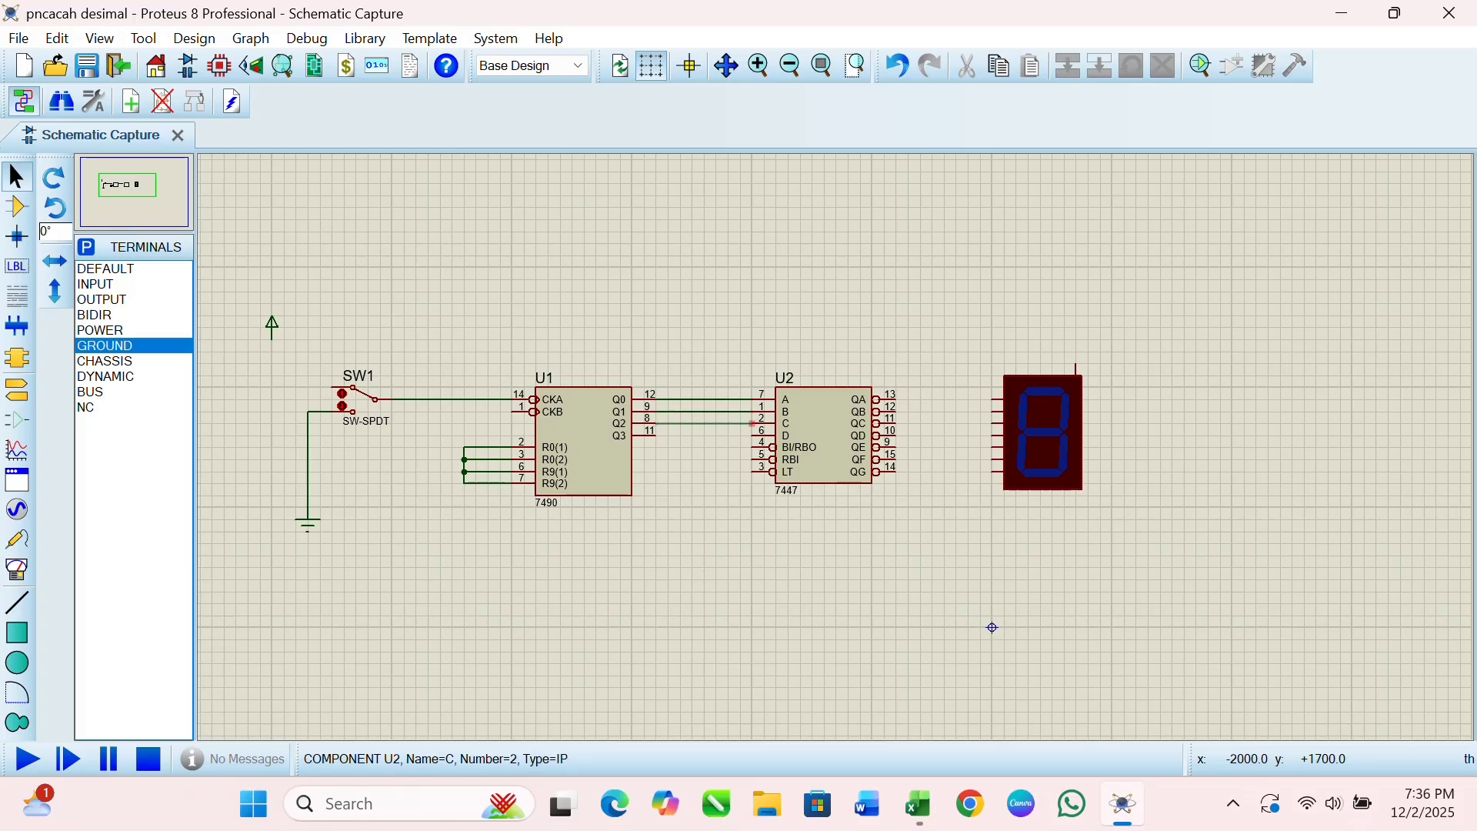
{"action": "left_click", "coordinate": [754, 423]}
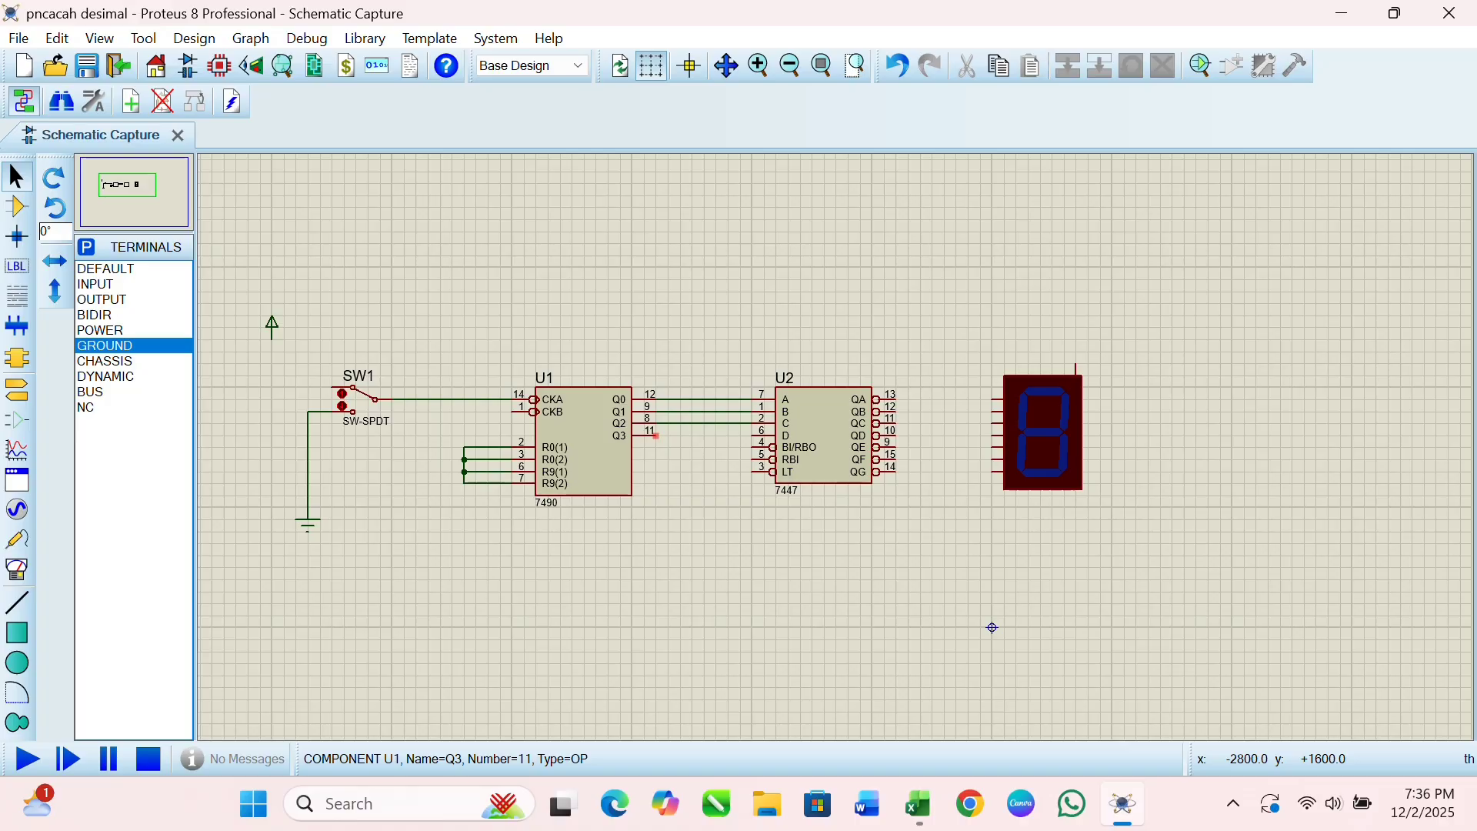
{"action": "left_click", "coordinate": [655, 435]}
{"action": "left_click", "coordinate": [754, 436]}
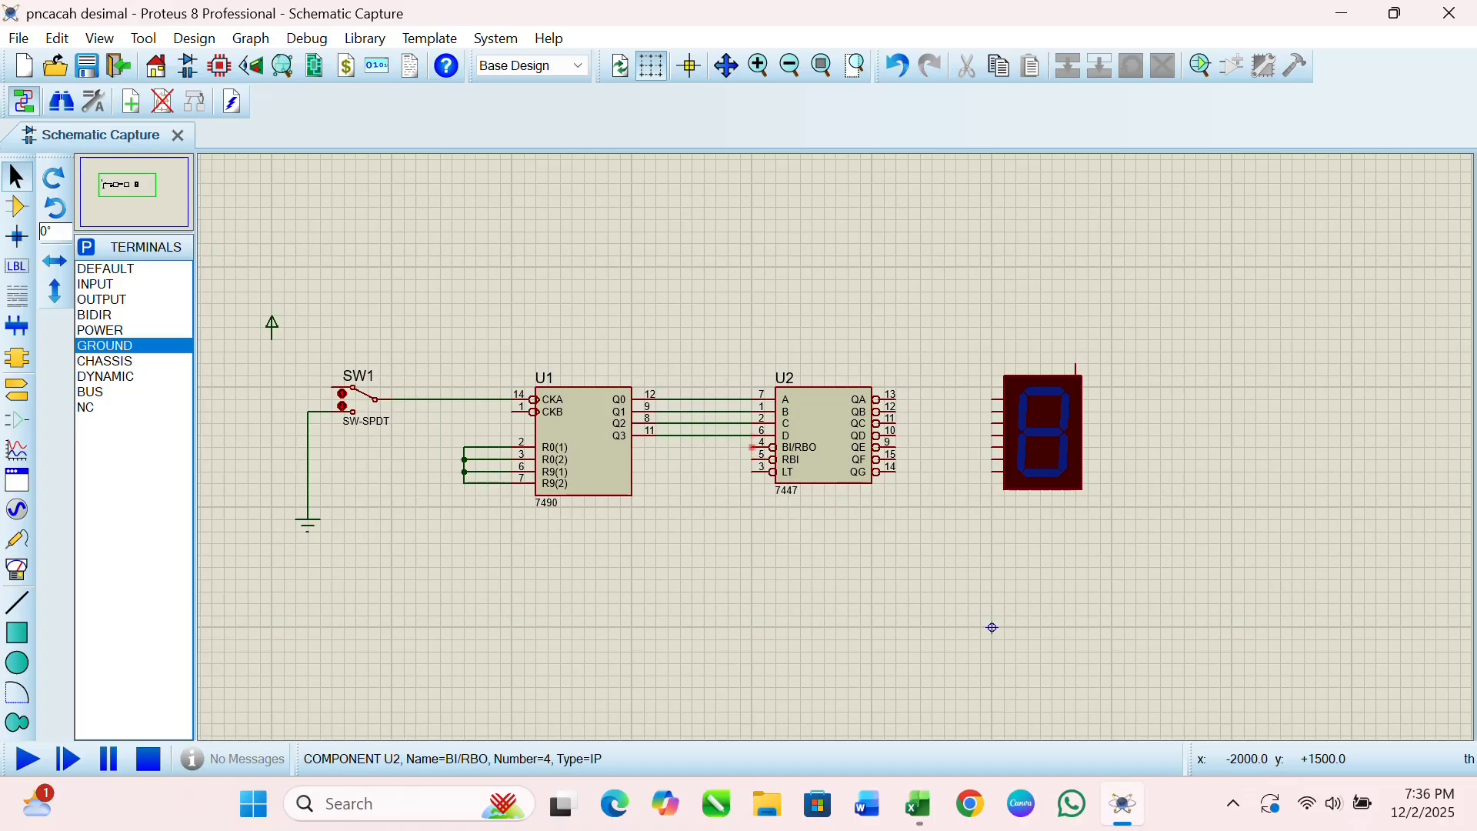
Tie the 7447's BI/RBO, RBI and LT pins together, and connect the 7490's joined reset pins to the switch's ground wire.
{"action": "left_click", "coordinate": [753, 447]}
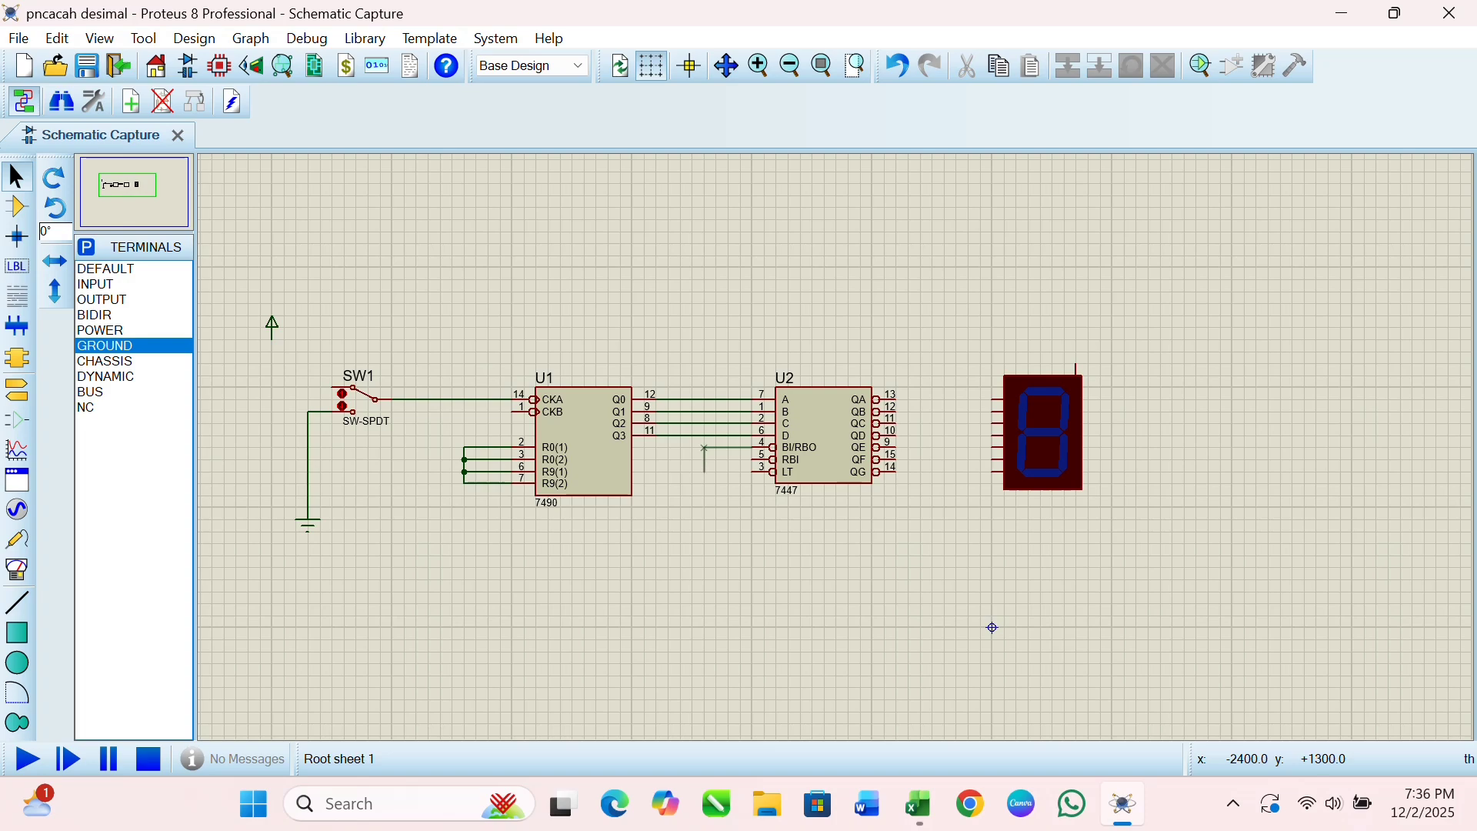
{"action": "left_click", "coordinate": [755, 471]}
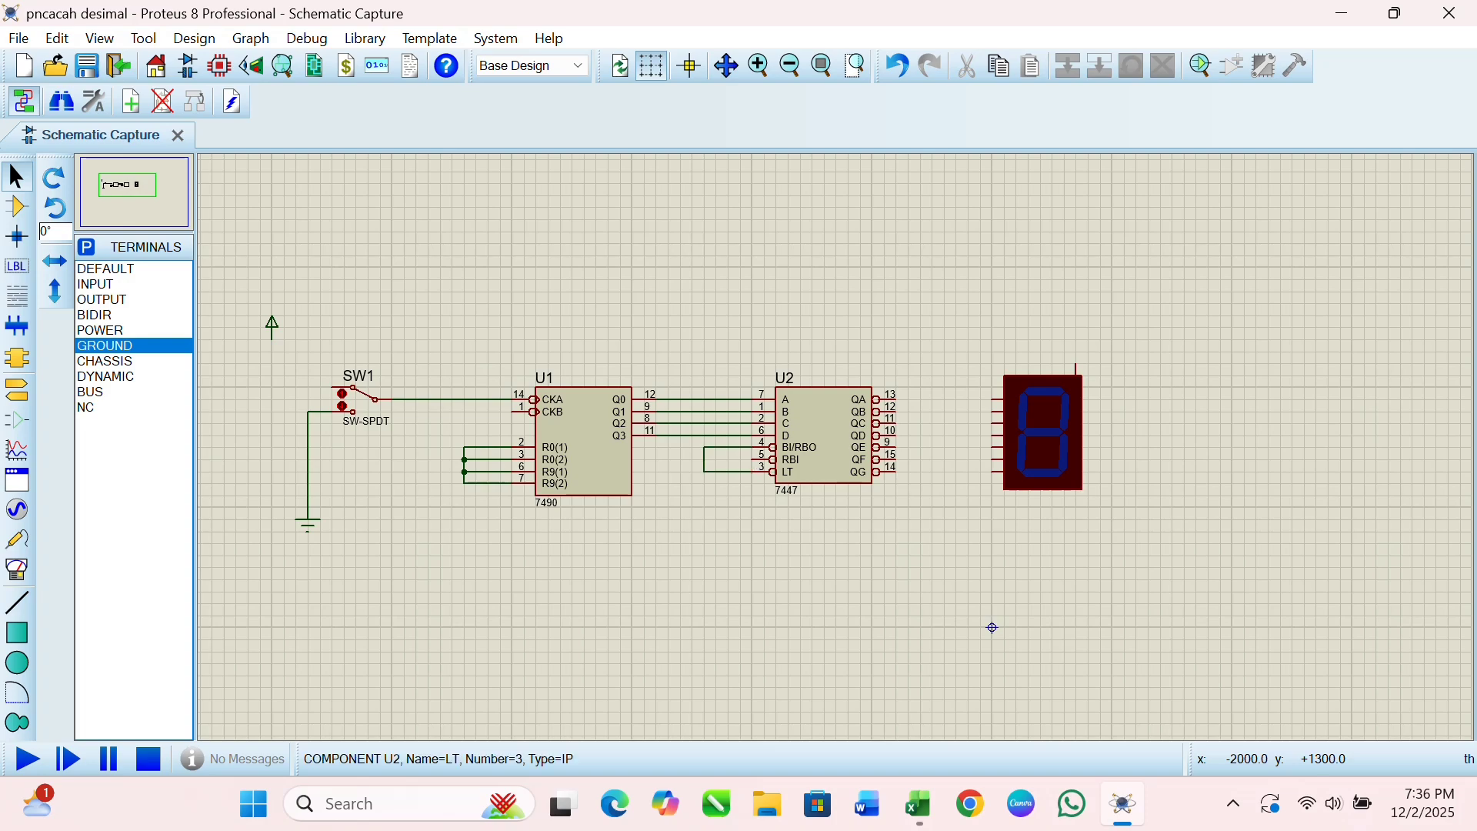
{"action": "left_click", "coordinate": [704, 460]}
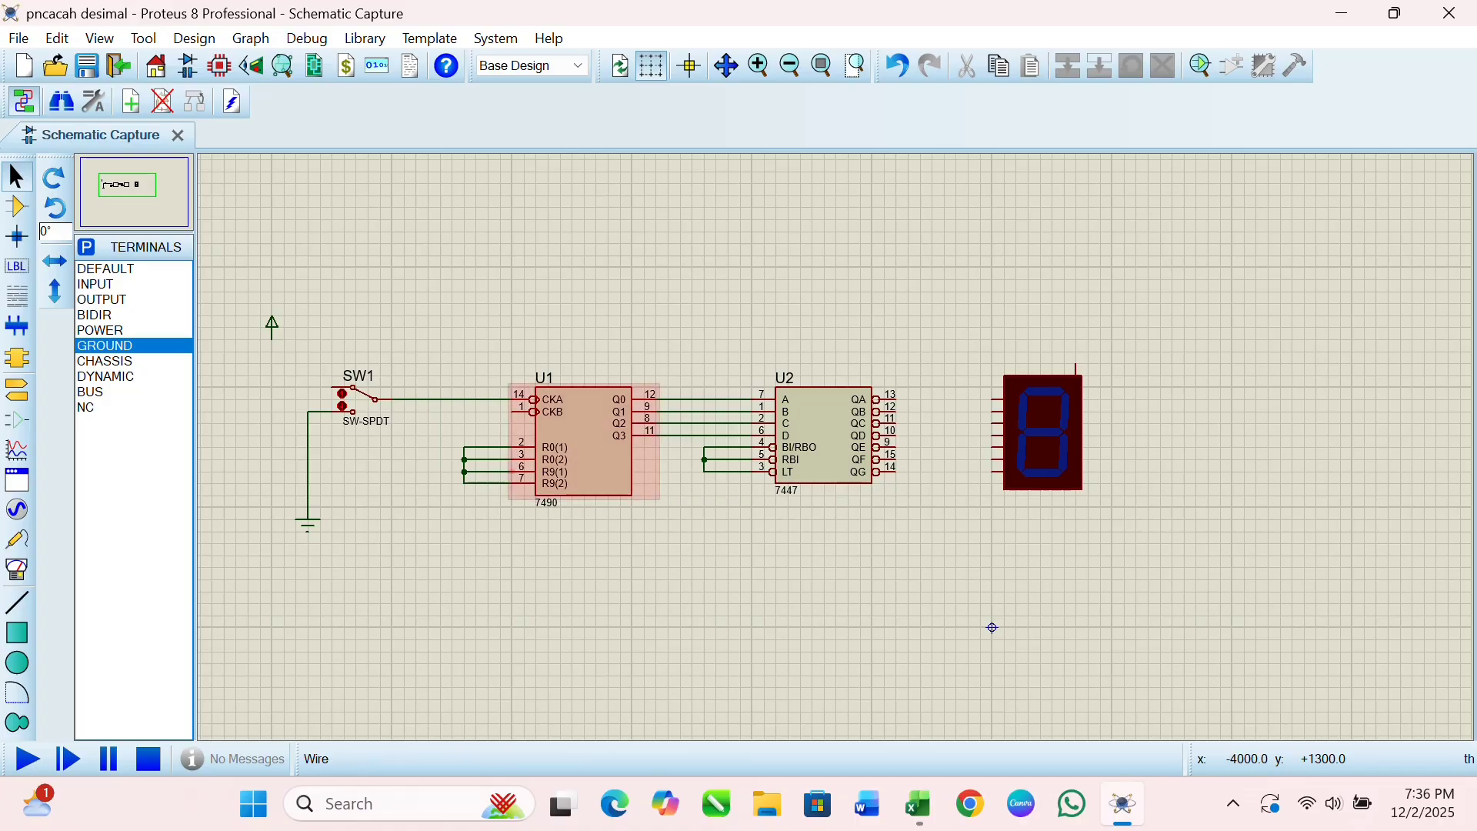
{"action": "left_click", "coordinate": [465, 460]}
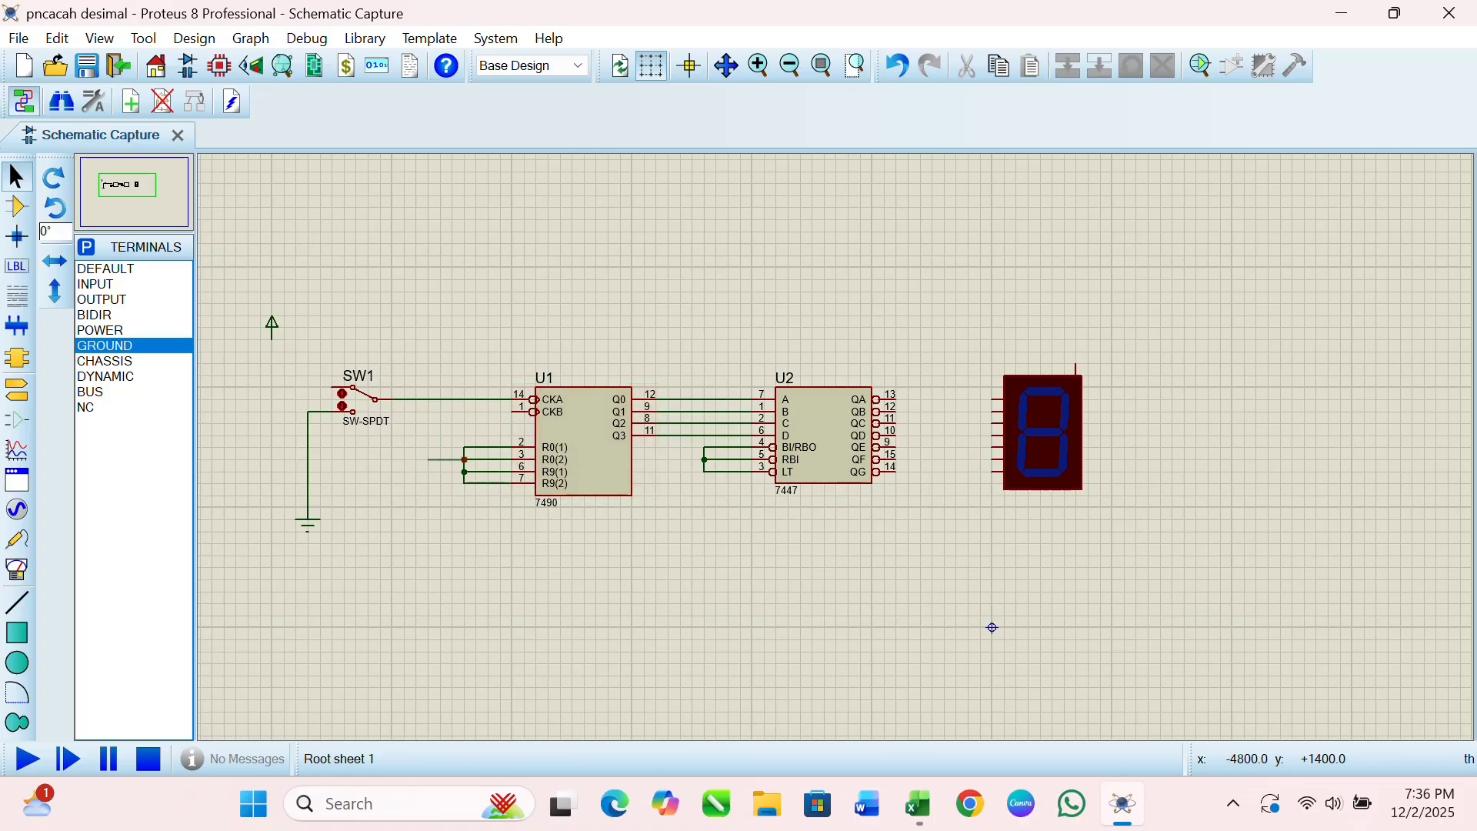
{"action": "left_click", "coordinate": [308, 460]}
Wire the 7447's outputs QA through QG to the matching segment pins of the seven-segment display.
{"action": "left_click", "coordinate": [895, 399]}
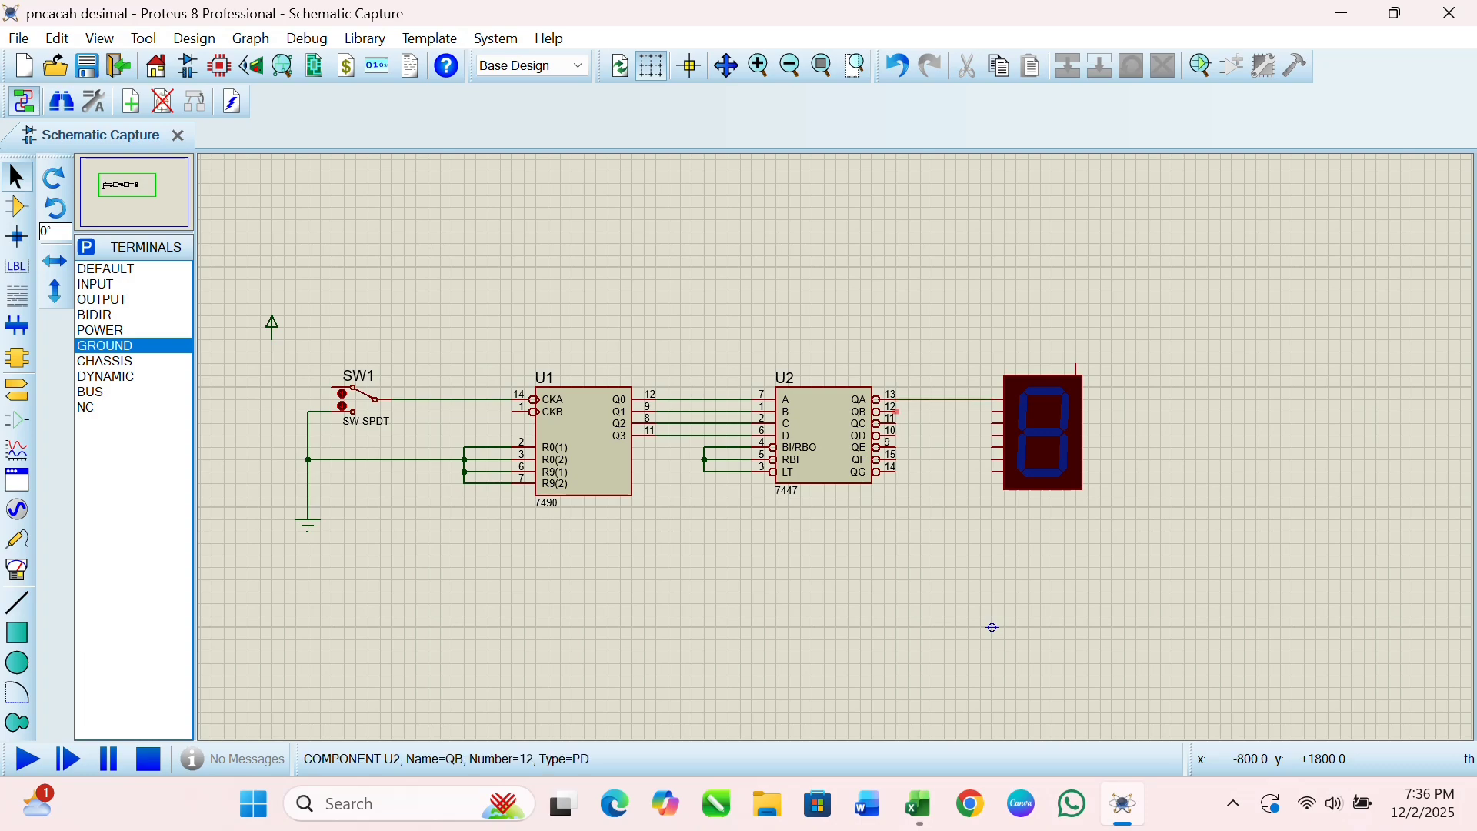
{"action": "left_click", "coordinate": [895, 411]}
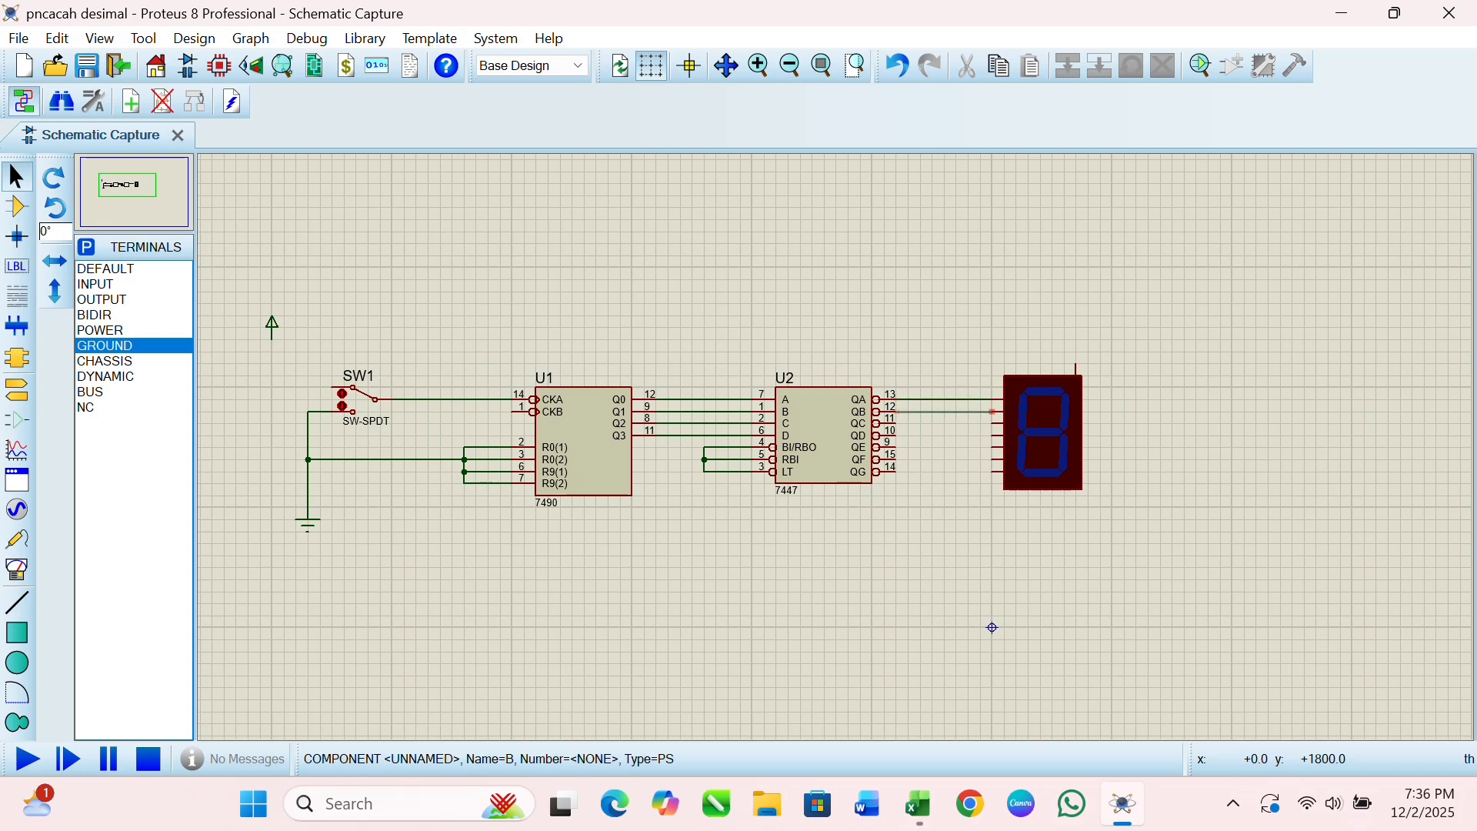
{"action": "left_click", "coordinate": [995, 412]}
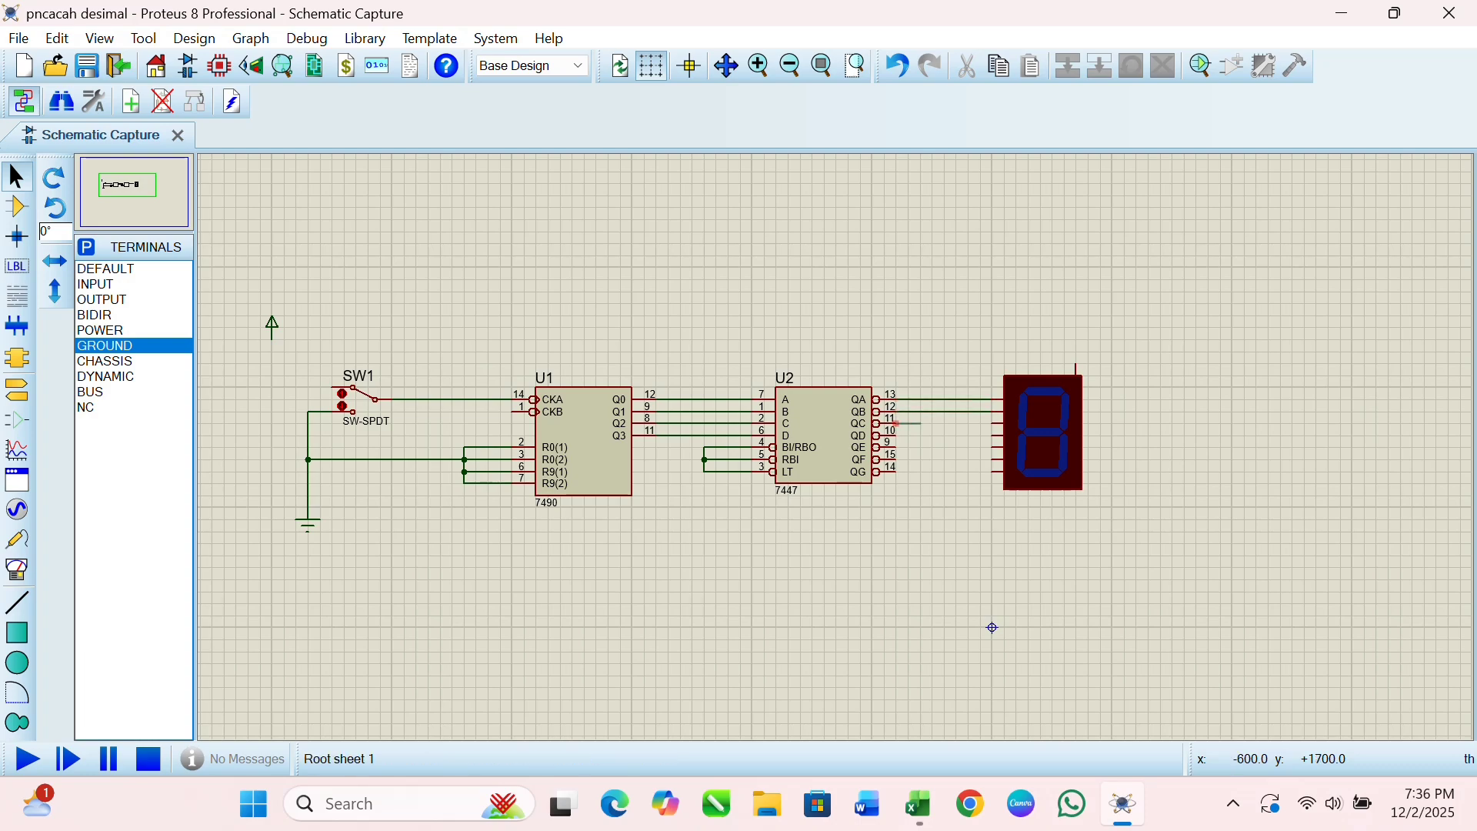
{"action": "left_click", "coordinate": [896, 424]}
{"action": "left_click", "coordinate": [994, 423]}
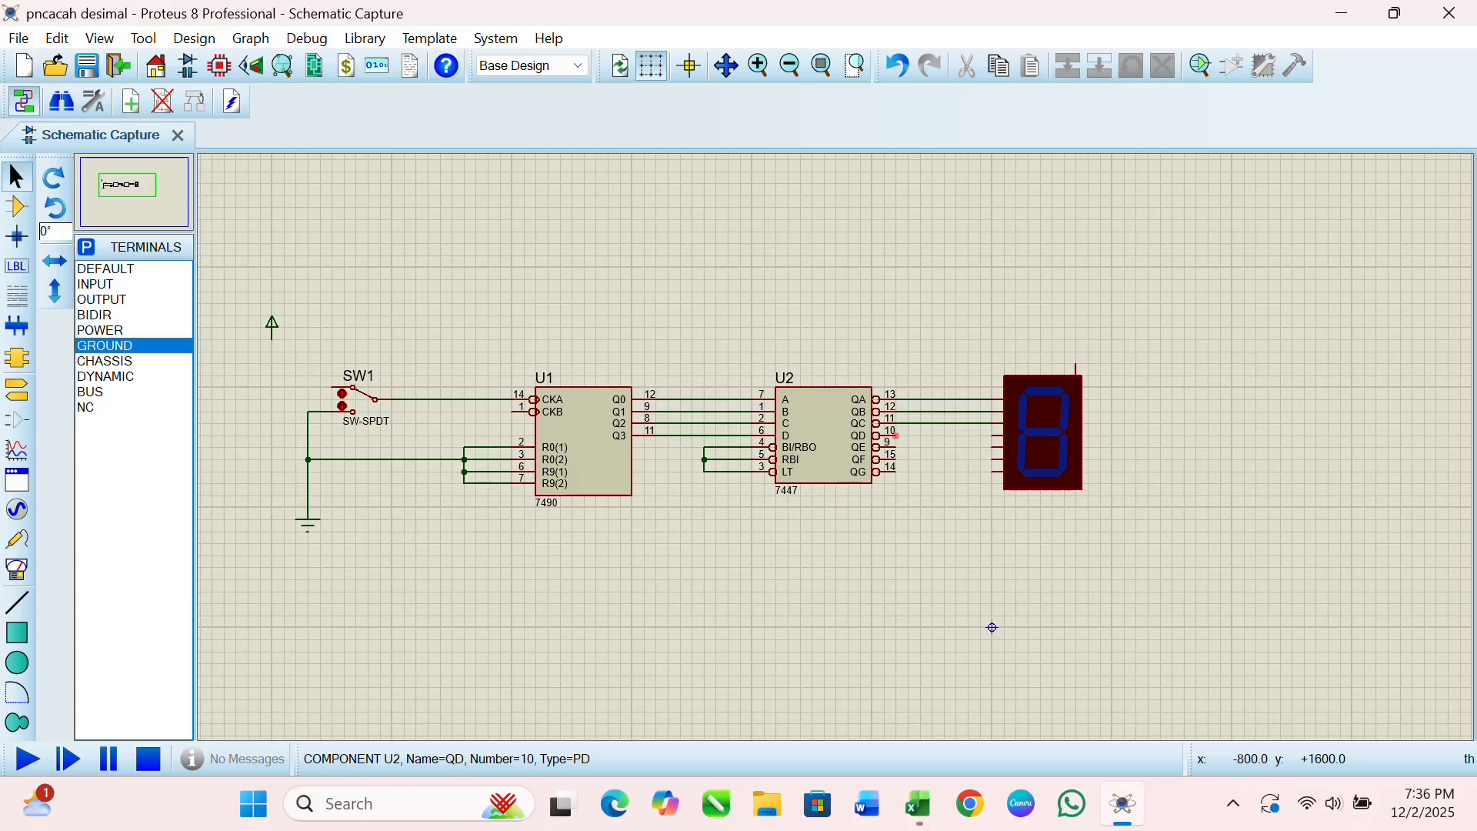
{"action": "left_click", "coordinate": [896, 435]}
{"action": "left_click", "coordinate": [994, 435]}
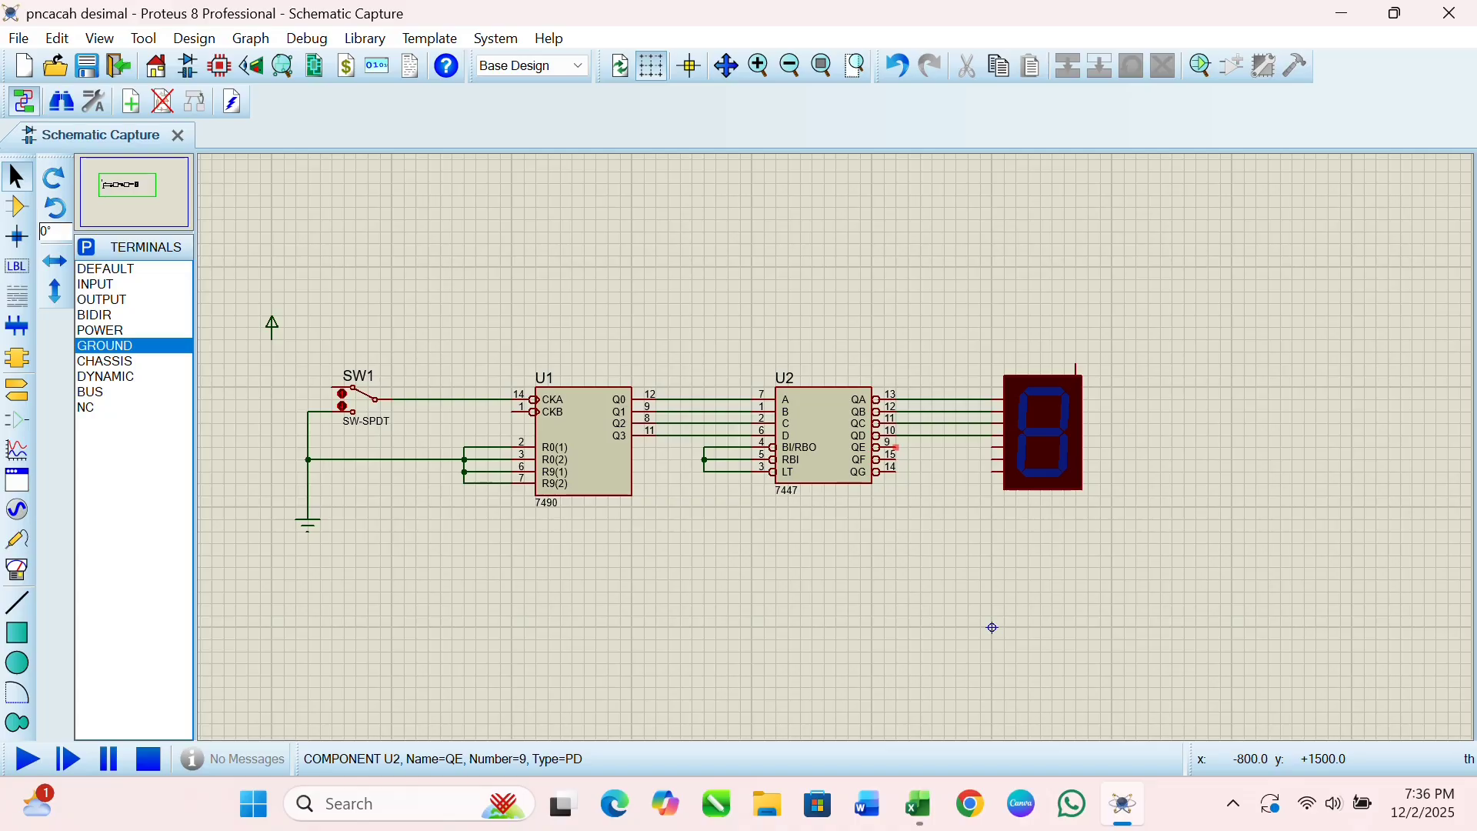
{"action": "left_click", "coordinate": [896, 447]}
{"action": "left_click", "coordinate": [994, 447]}
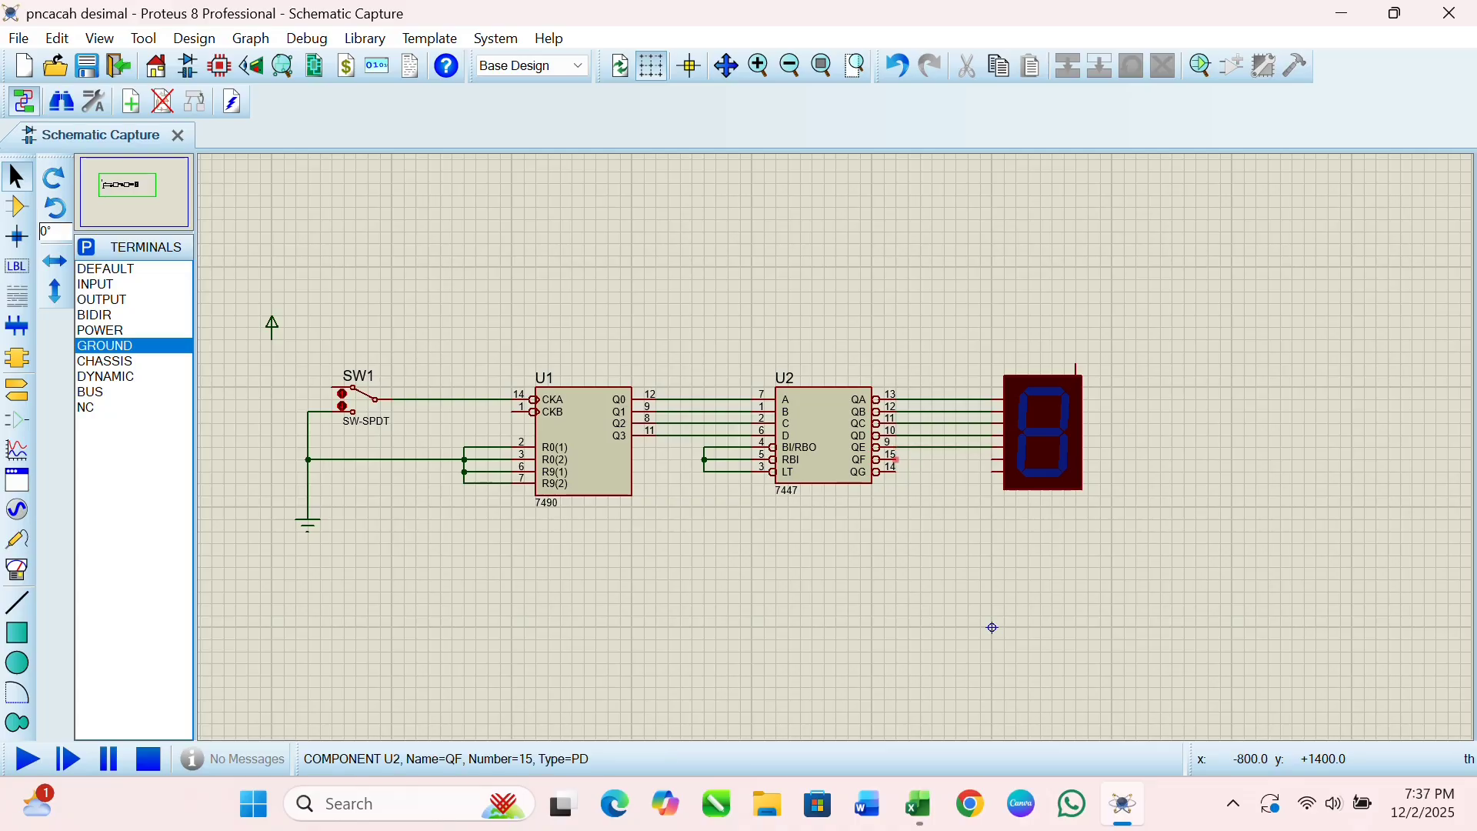
{"action": "left_click", "coordinate": [896, 459]}
{"action": "left_click", "coordinate": [994, 459]}
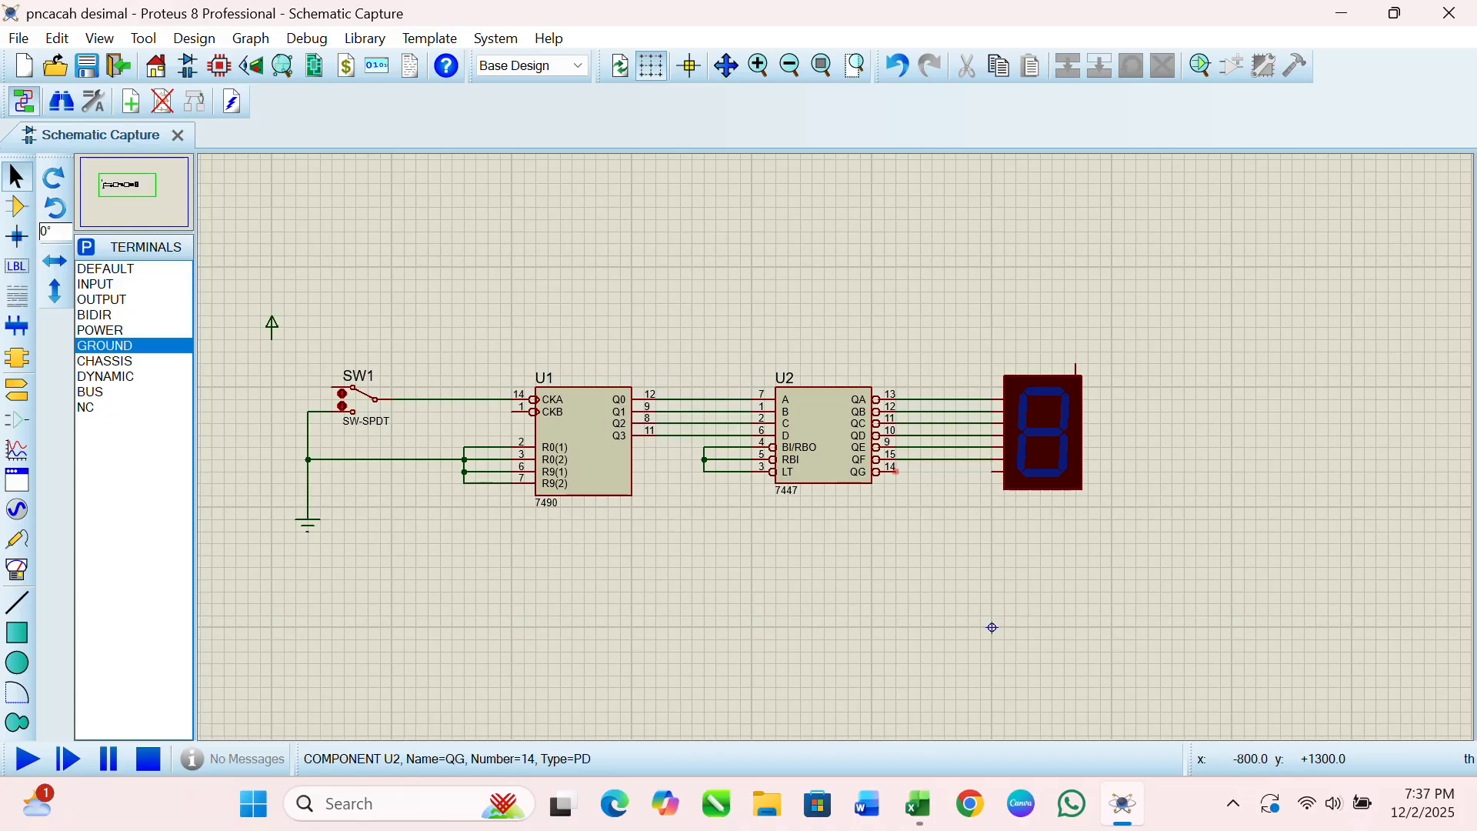
{"action": "left_click", "coordinate": [896, 471]}
{"action": "left_click", "coordinate": [999, 471]}
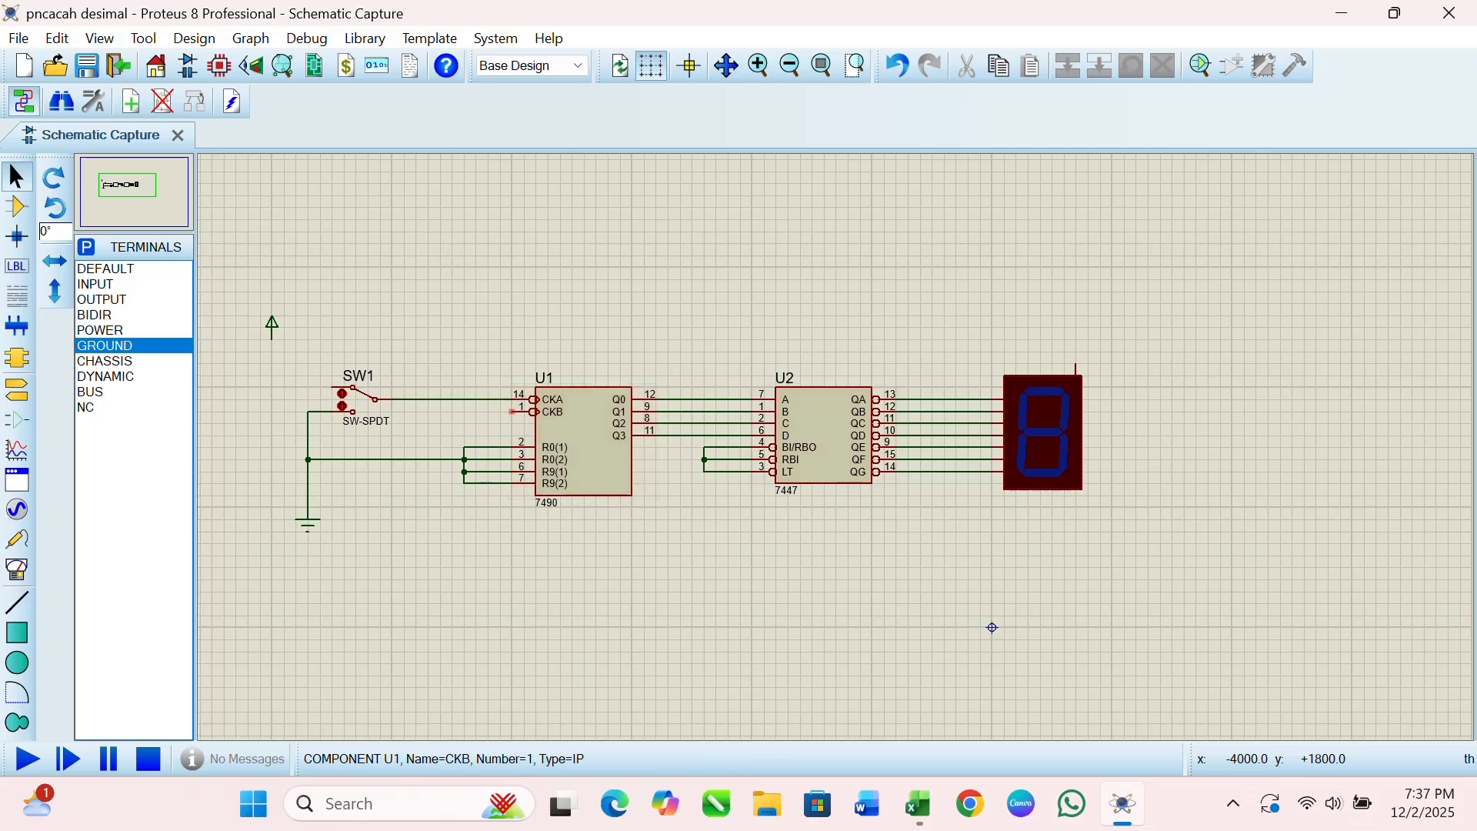
Wire the 7490's CKB over the chip to the Q0 line, and route the 7447's joined control pins below the circuit to the POWER terminal.
{"action": "left_click", "coordinate": [512, 412]}
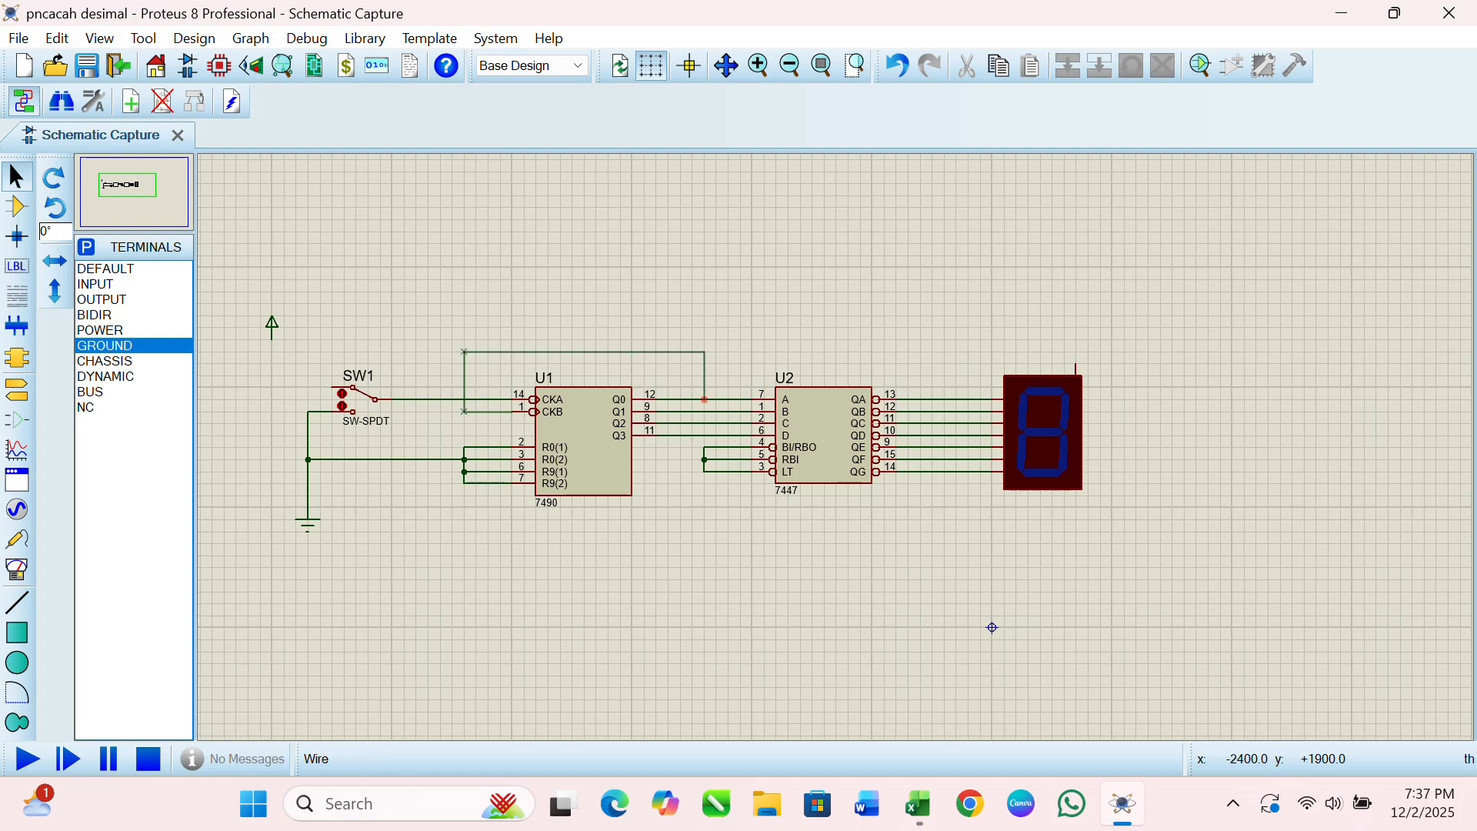
{"action": "left_click", "coordinate": [705, 399]}
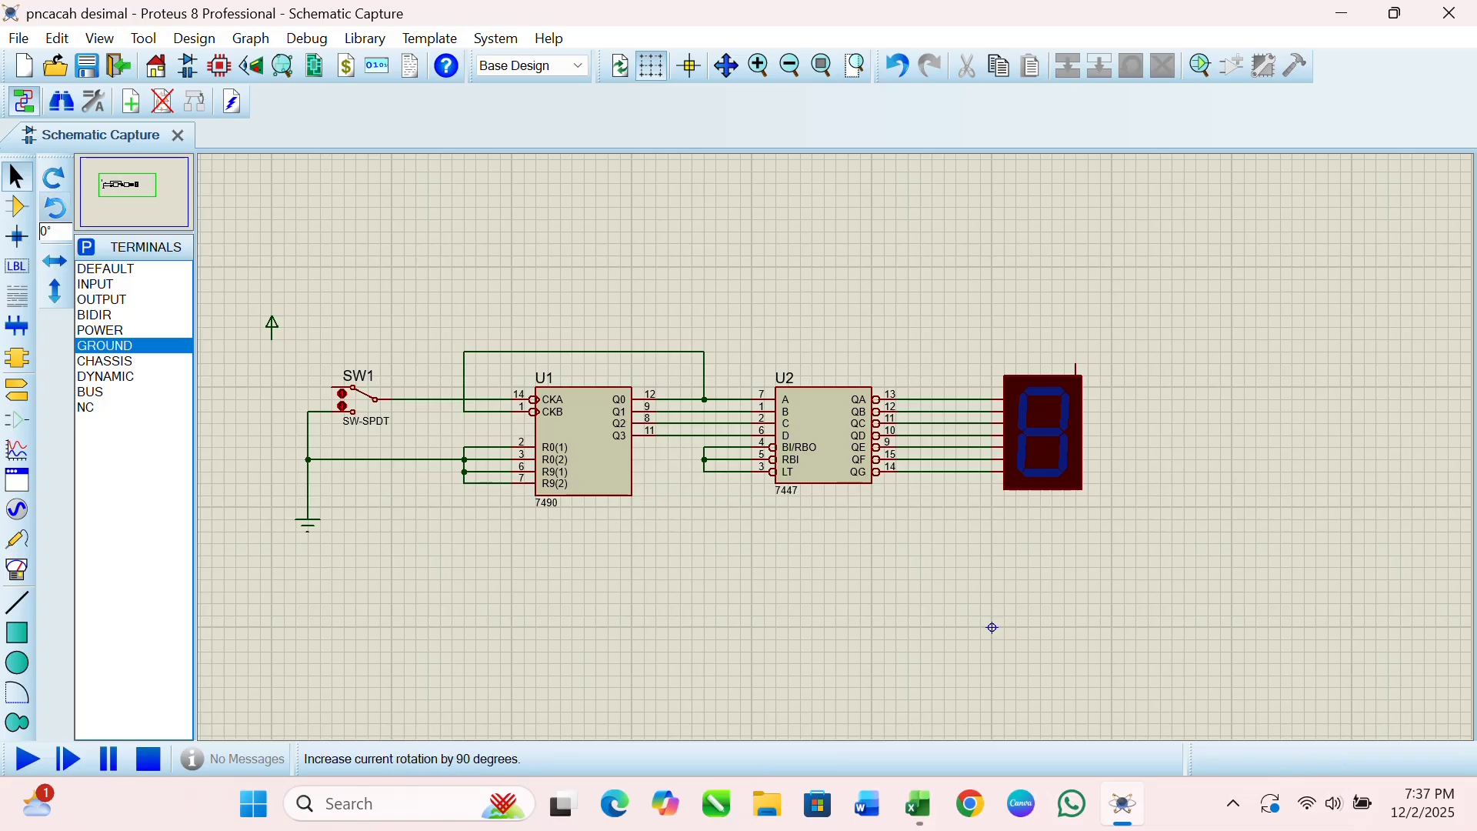
{"action": "left_click", "coordinate": [17, 206]}
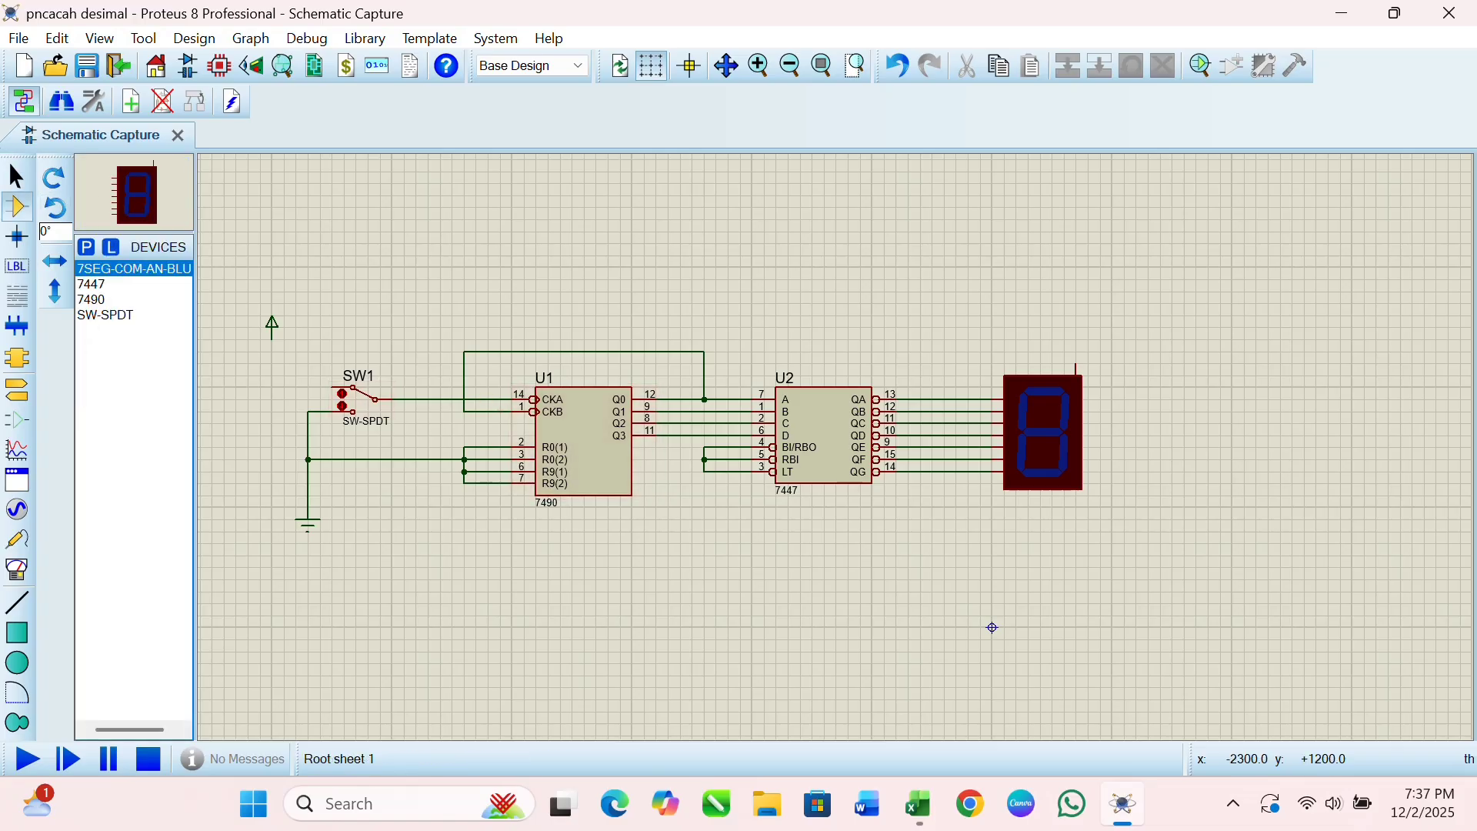
{"action": "left_click", "coordinate": [704, 471]}
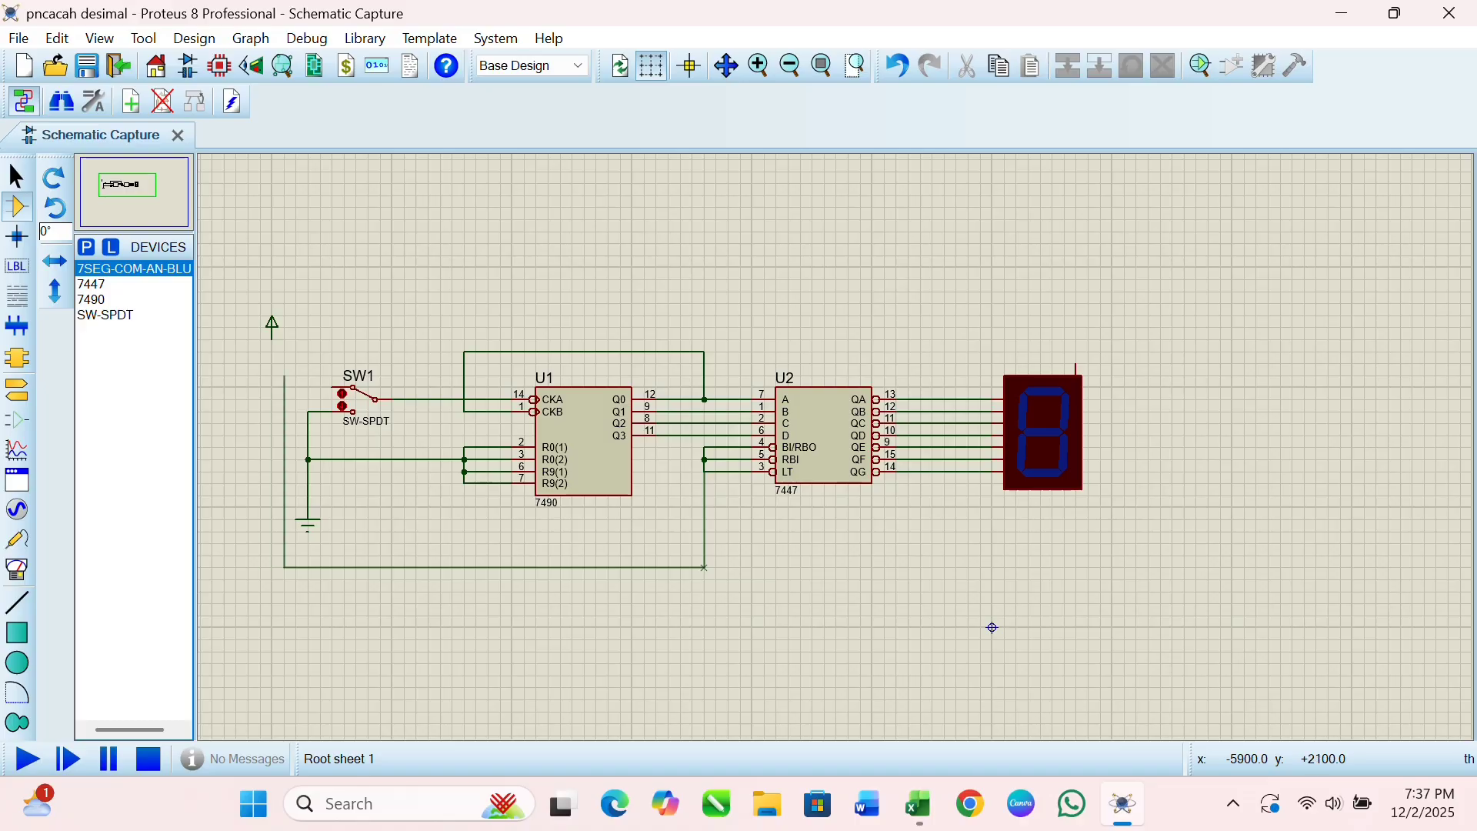
{"action": "left_click", "coordinate": [272, 323]}
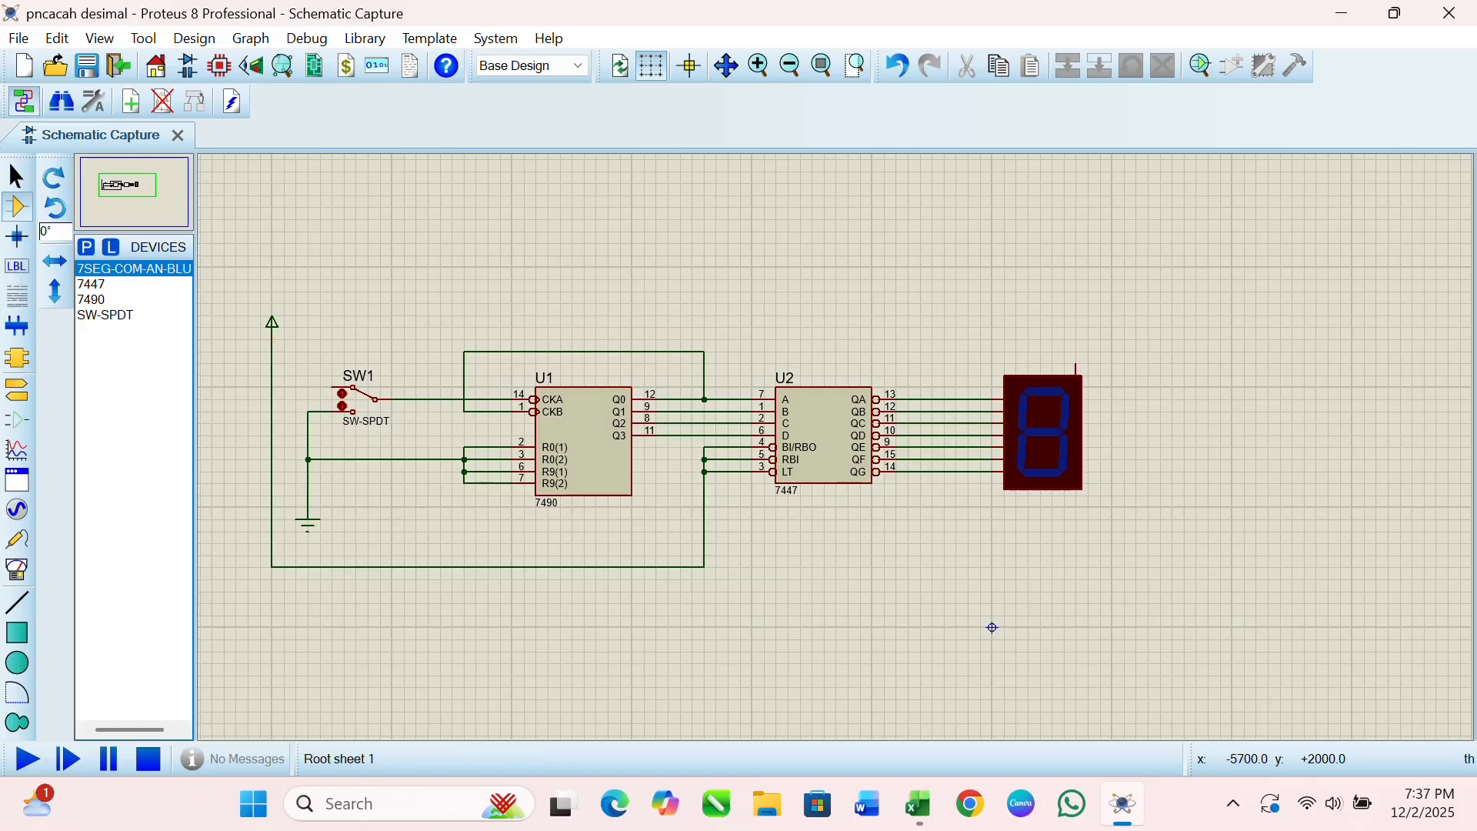
Connect the switch's upper contact to the power line, and wire that connection over the circuit to the display's COM pin.
{"action": "left_click", "coordinate": [331, 387]}
{"action": "left_click", "coordinate": [271, 386]}
{"action": "left_click", "coordinate": [295, 387]}
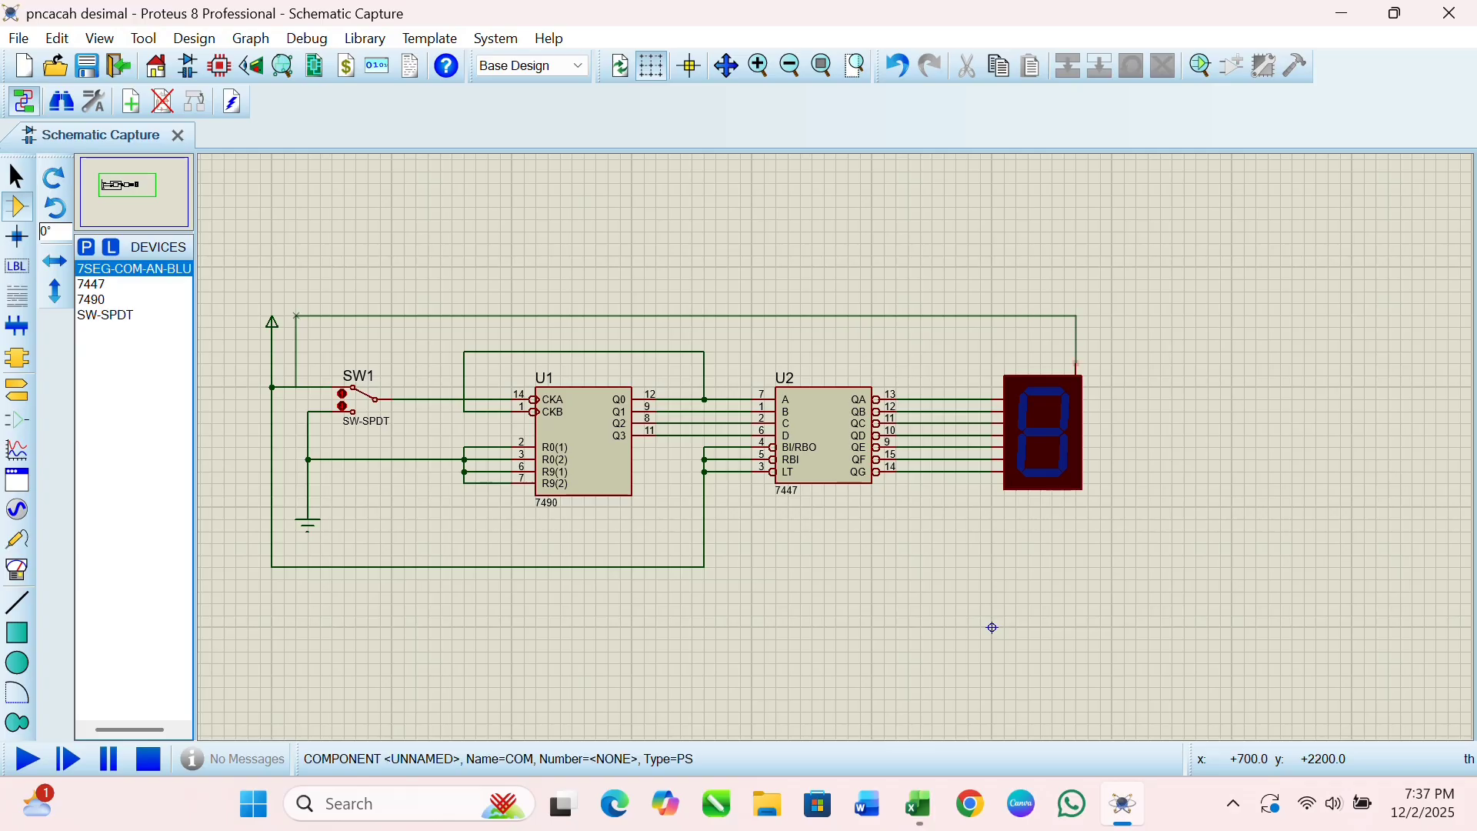
{"action": "left_click", "coordinate": [1075, 366]}
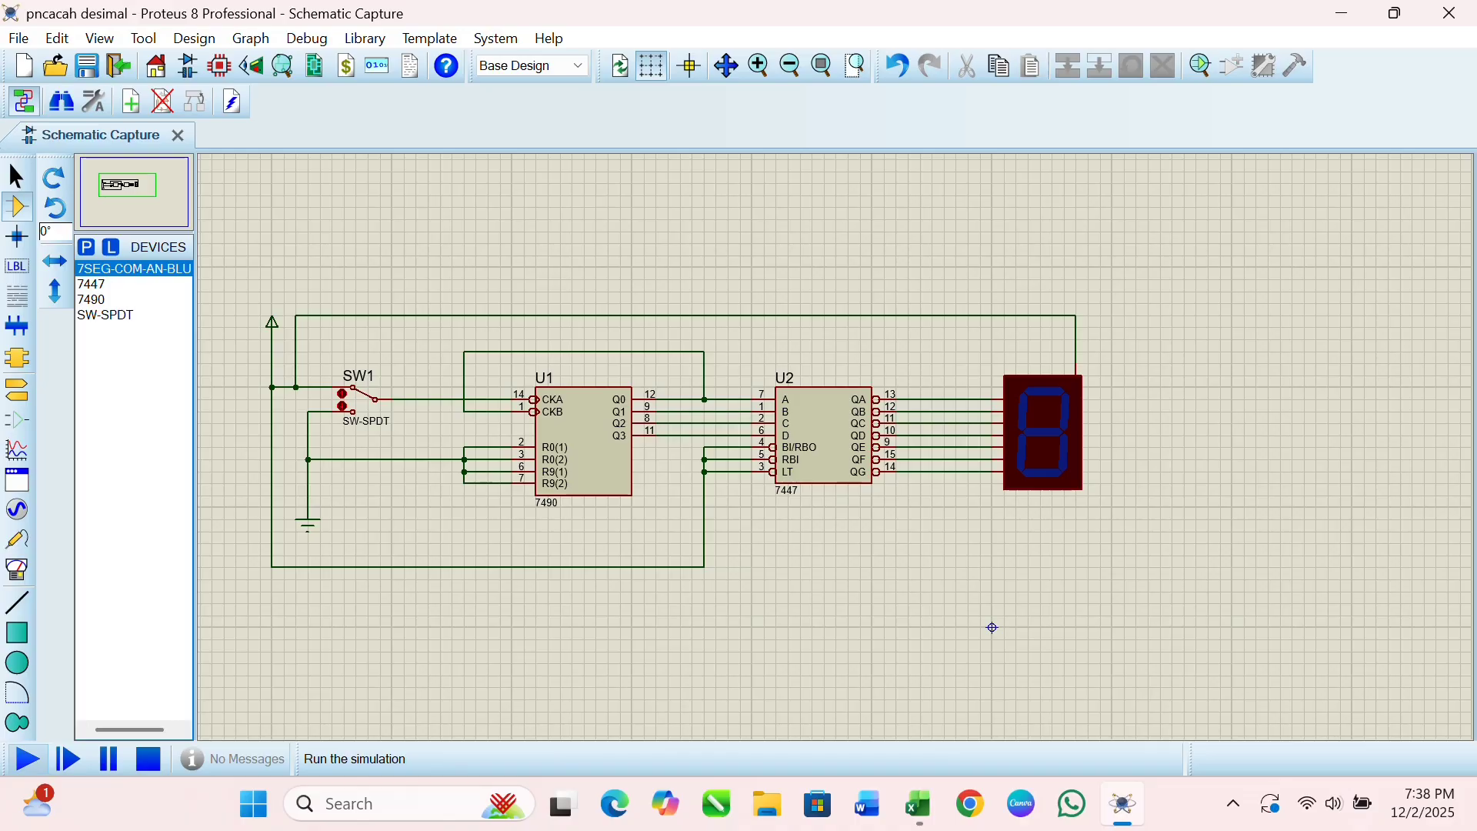
Start the simulation and arrange the schematic beside the Excel results table, giving the schematic window the larger share of the screen.
{"action": "left_click", "coordinate": [26, 759]}
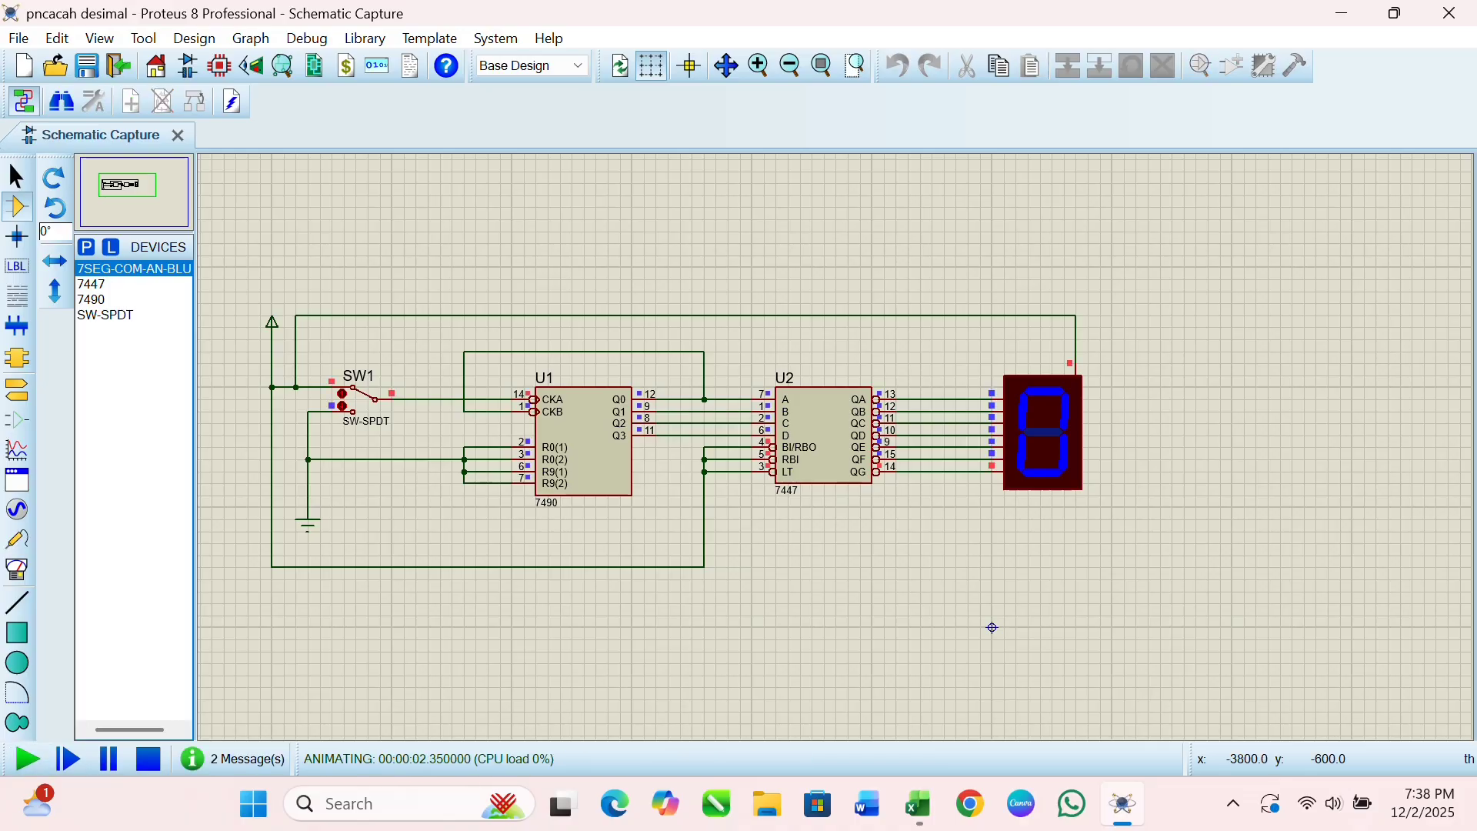
{"action": "key", "text": "super+Right"}
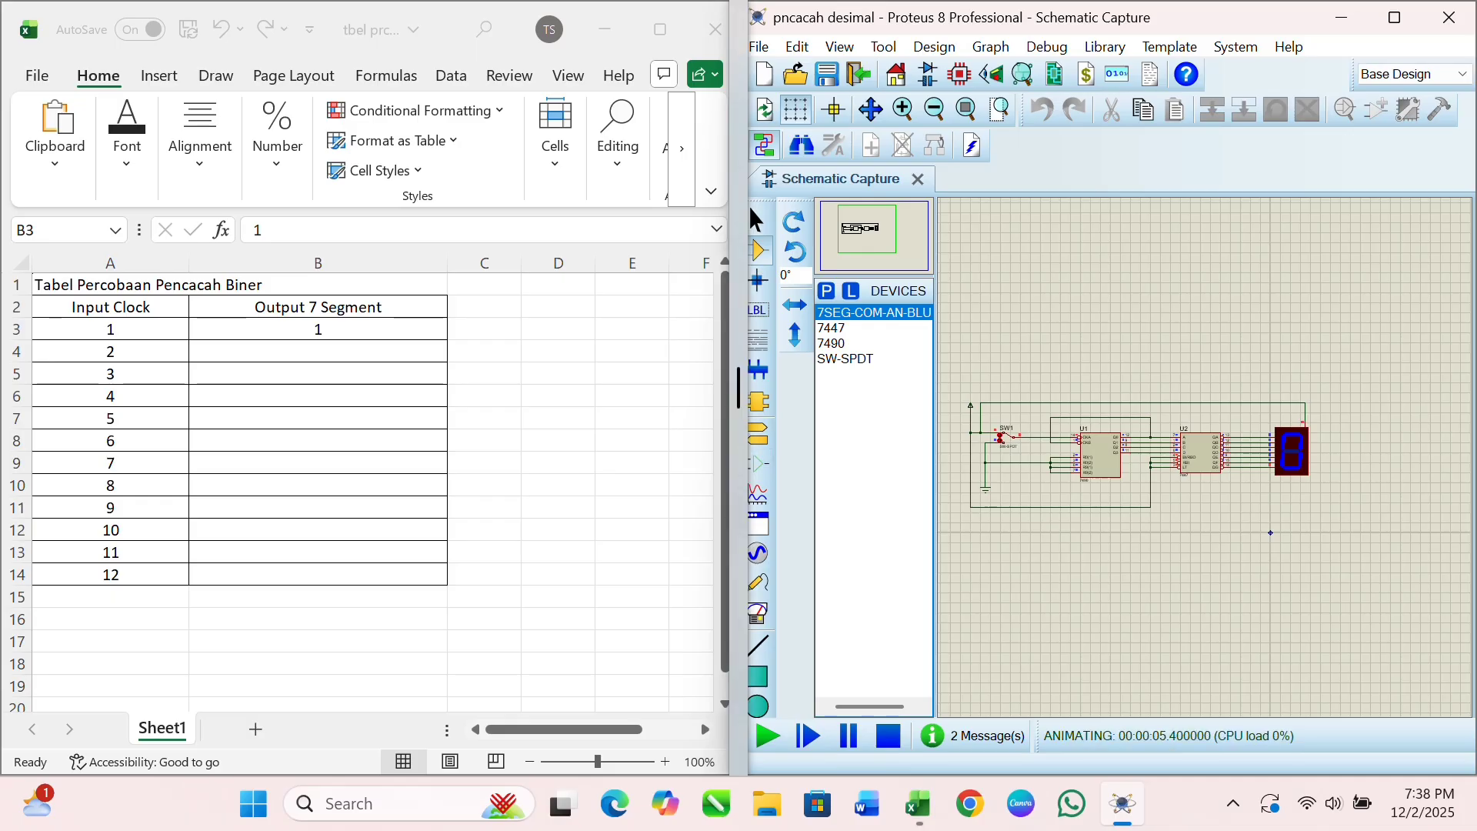
{"action": "left_click_drag", "start_coordinate": [739, 493], "coordinate": [451, 498]}
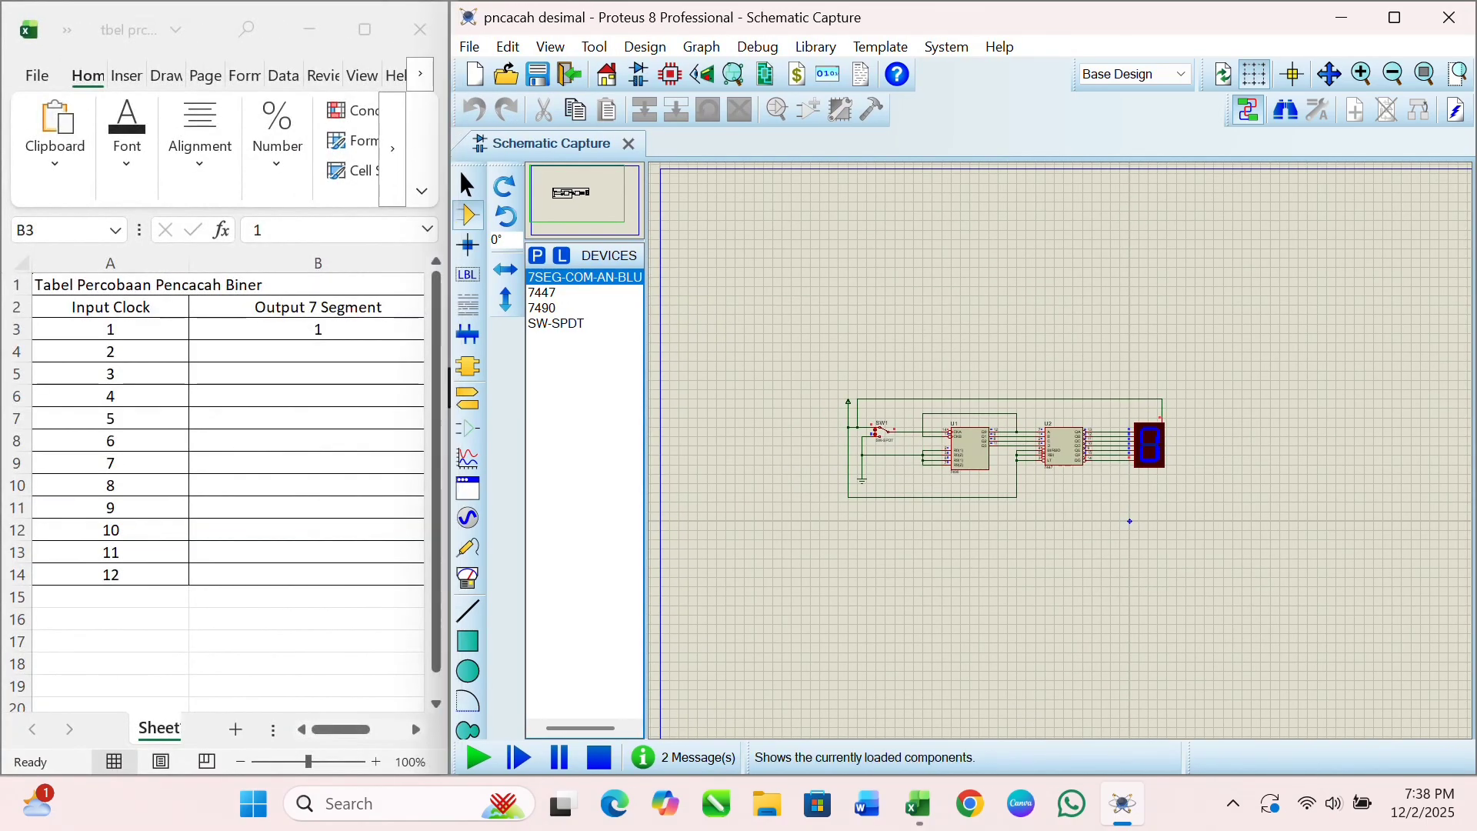
{"action": "scroll", "coordinate": [802, 280], "scroll_direction": "up", "scroll_amount": 2}
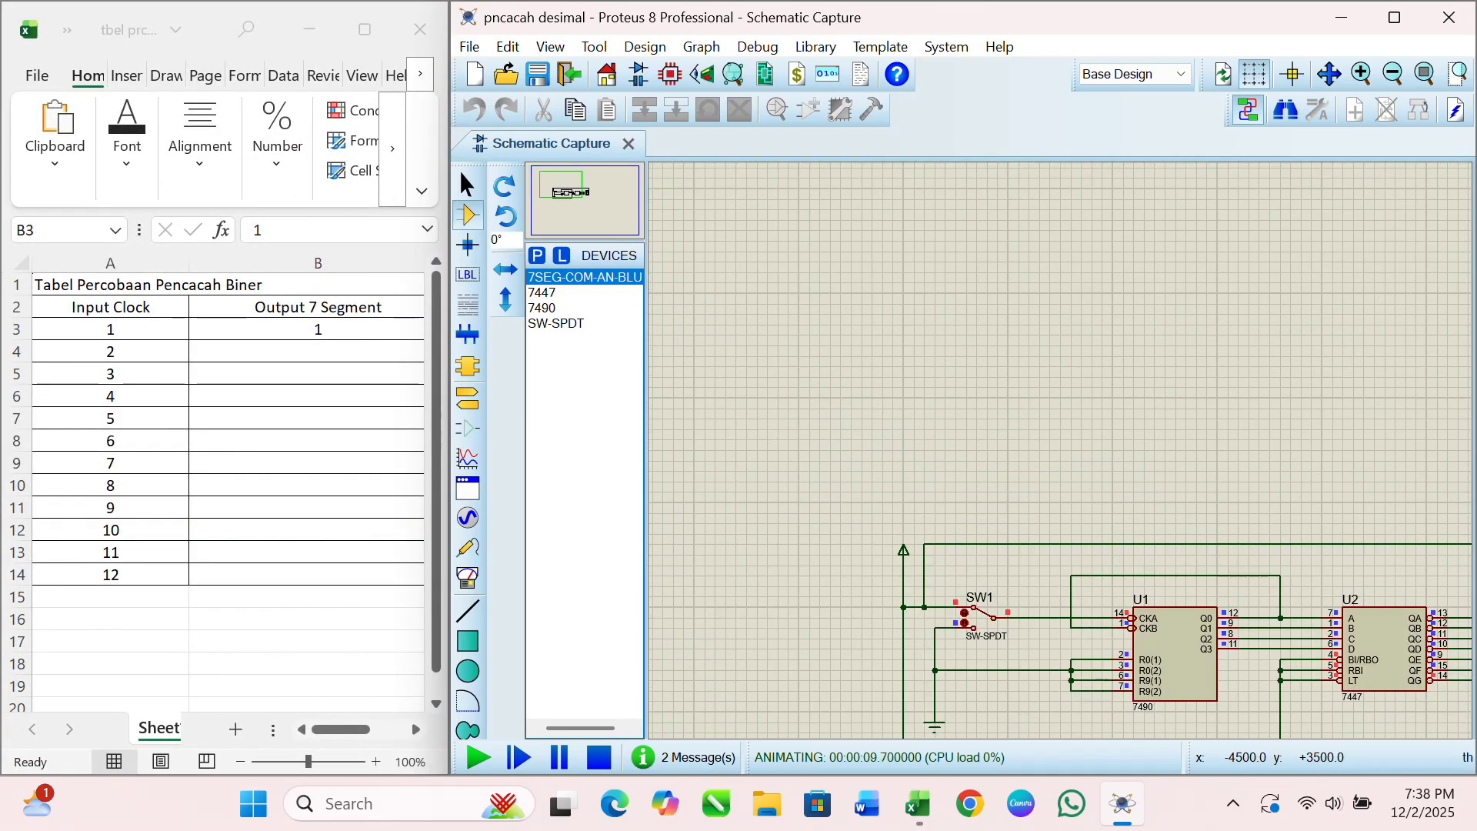
{"action": "scroll", "coordinate": [1060, 450], "scroll_direction": "up", "scroll_amount": 2}
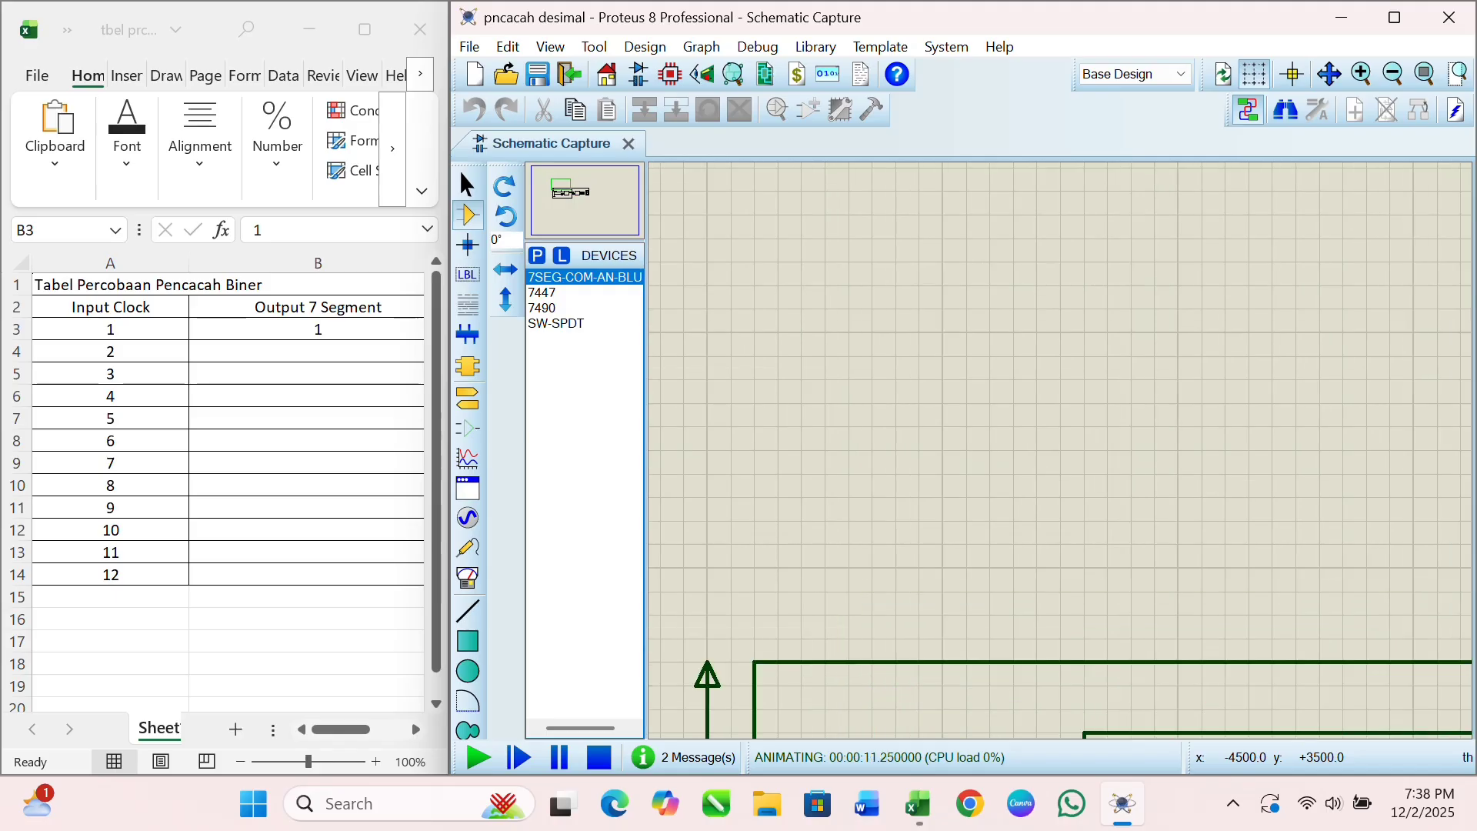
{"action": "scroll", "coordinate": [1060, 450], "scroll_direction": "down", "scroll_amount": 2}
{"action": "scroll", "coordinate": [1060, 450], "scroll_direction": "down", "scroll_amount": 1}
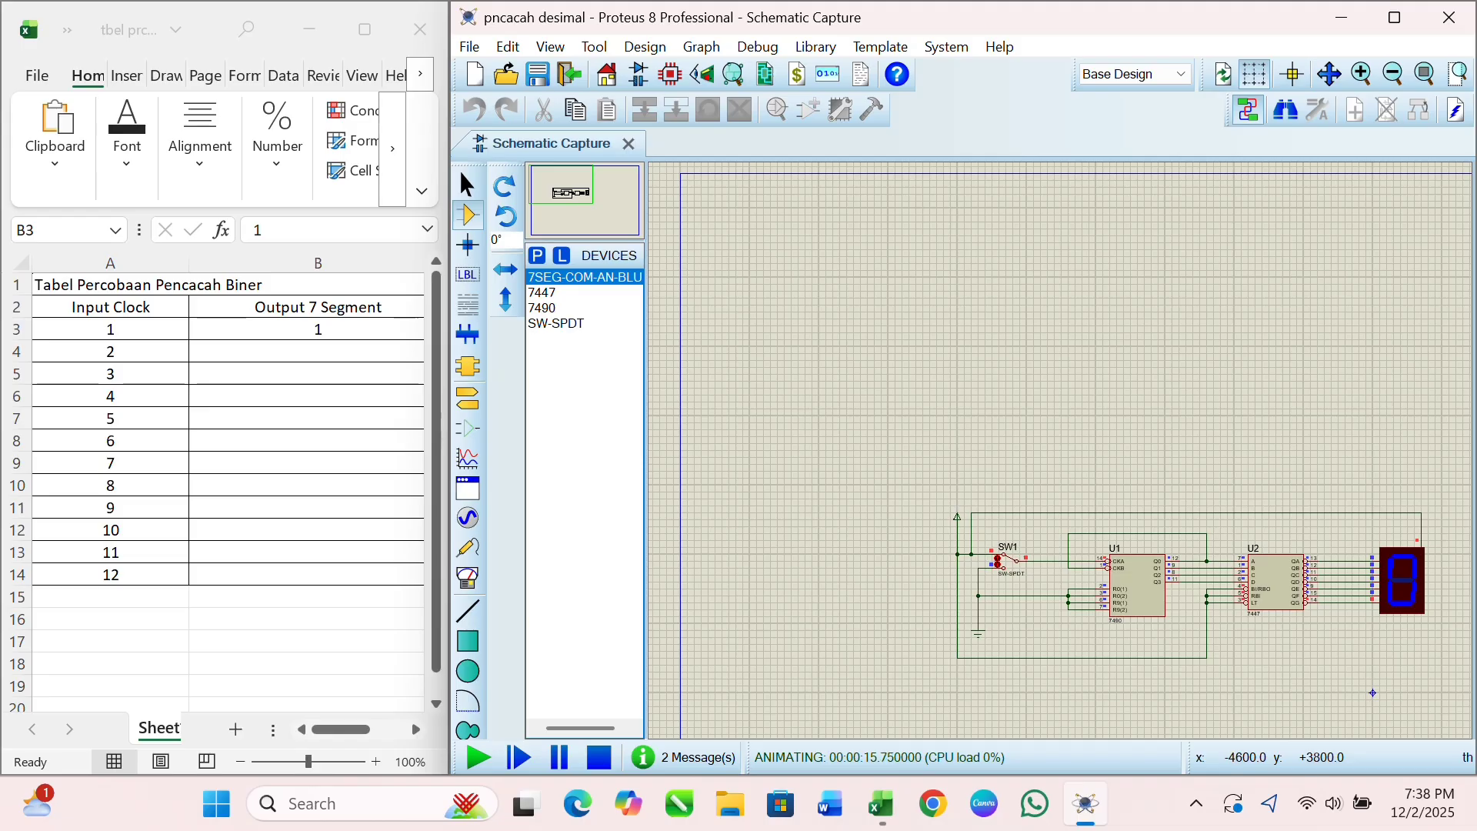
Clear the existing seven-segment output value in cell B3 of the results table.
{"action": "scroll", "coordinate": [1050, 411], "scroll_direction": "up", "scroll_amount": 2}
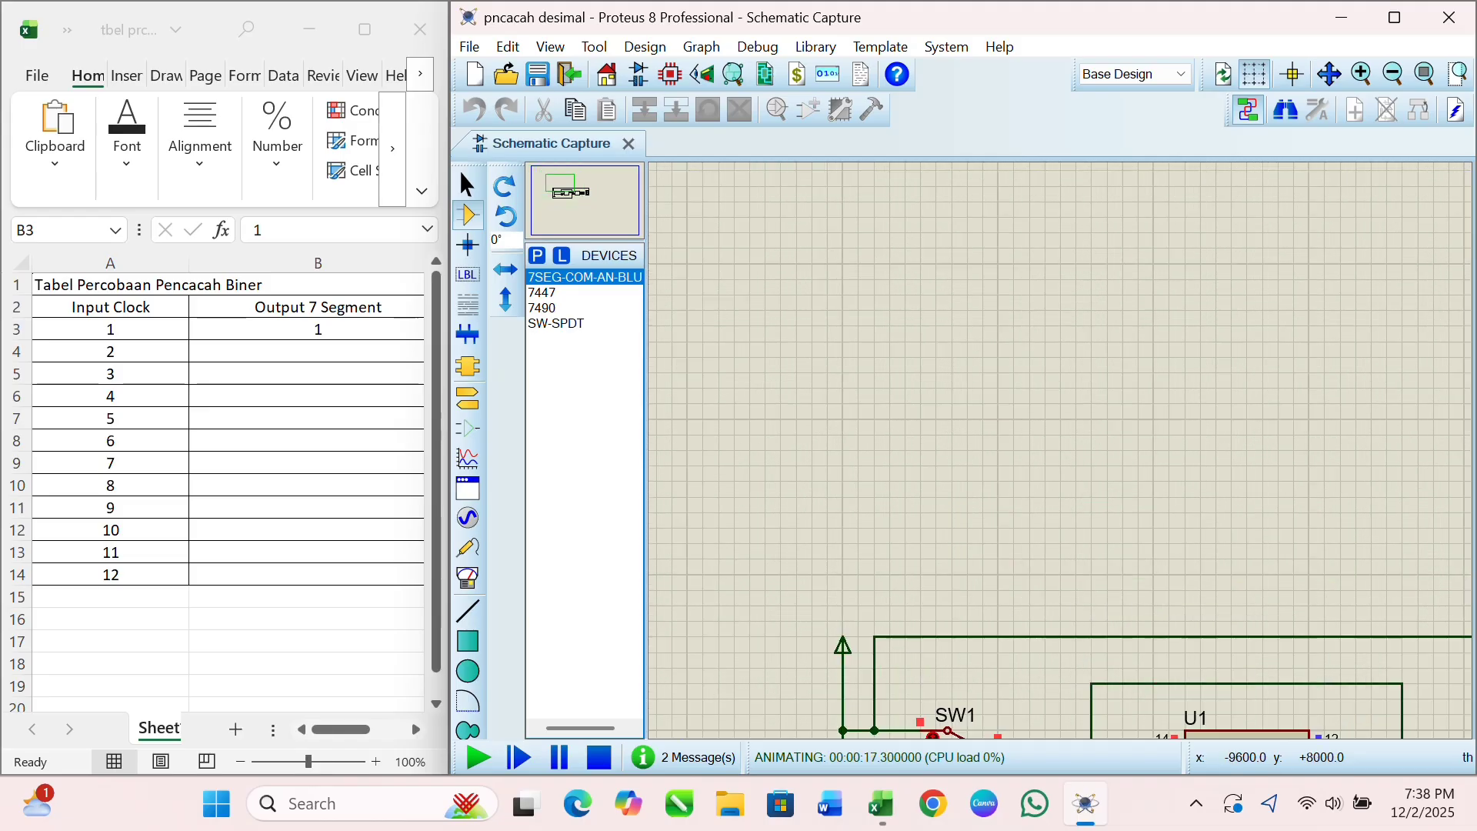
{"action": "middle_click", "coordinate": [953, 290]}
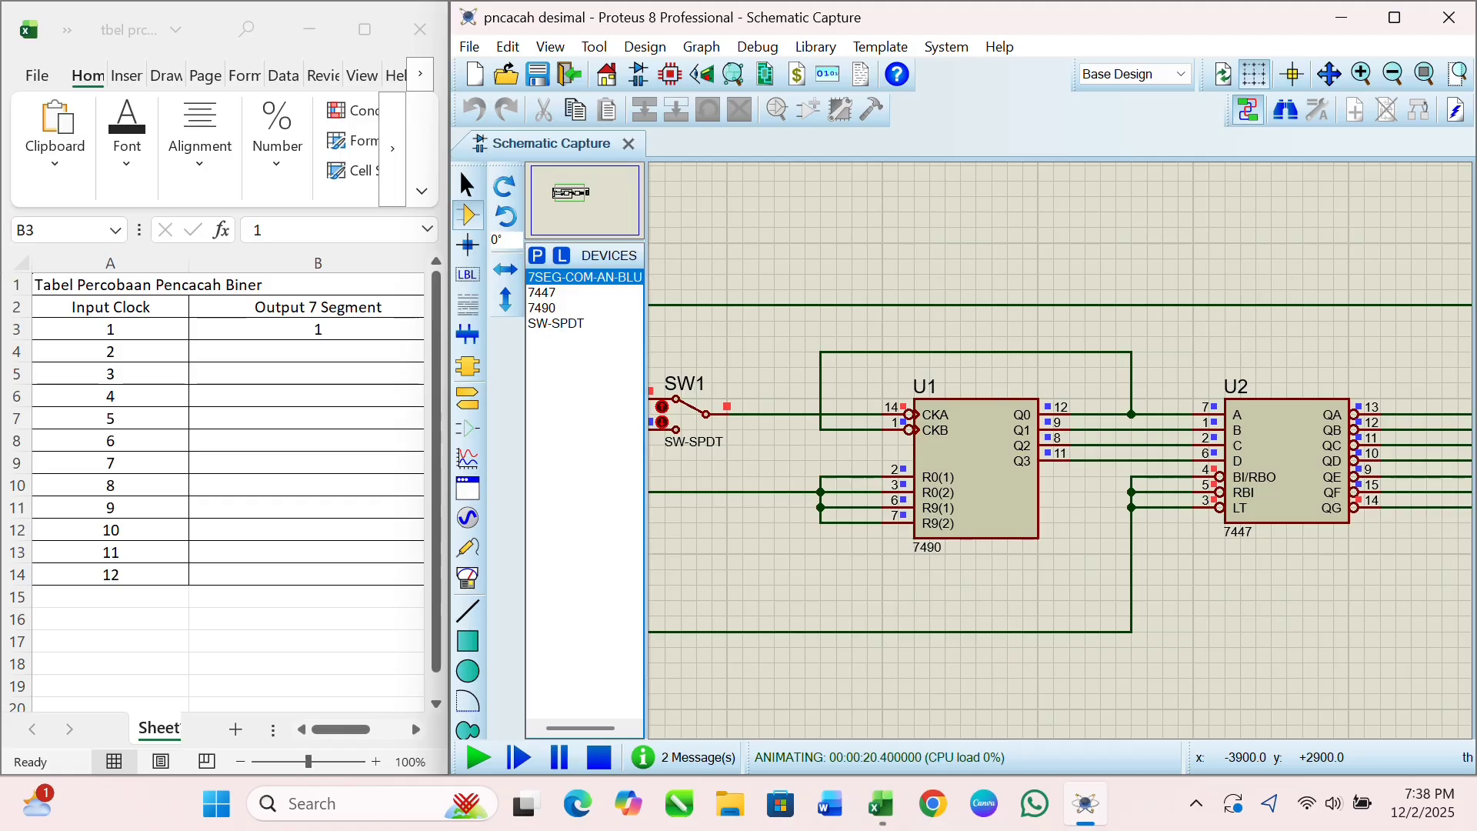
{"action": "scroll", "coordinate": [1356, 621], "scroll_direction": "down", "scroll_amount": 1}
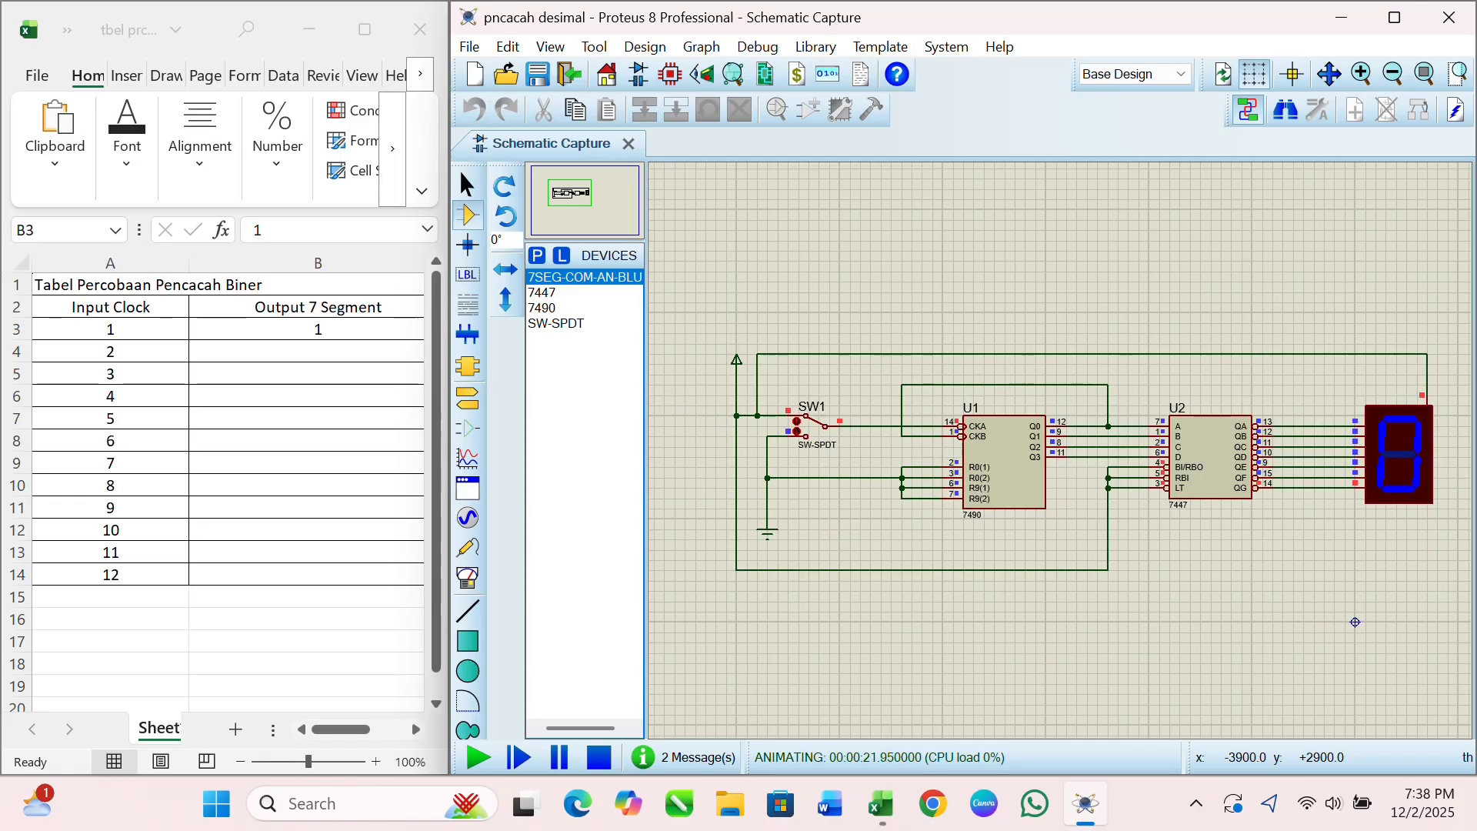
{"action": "scroll", "coordinate": [1355, 622], "scroll_direction": "up", "scroll_amount": 1}
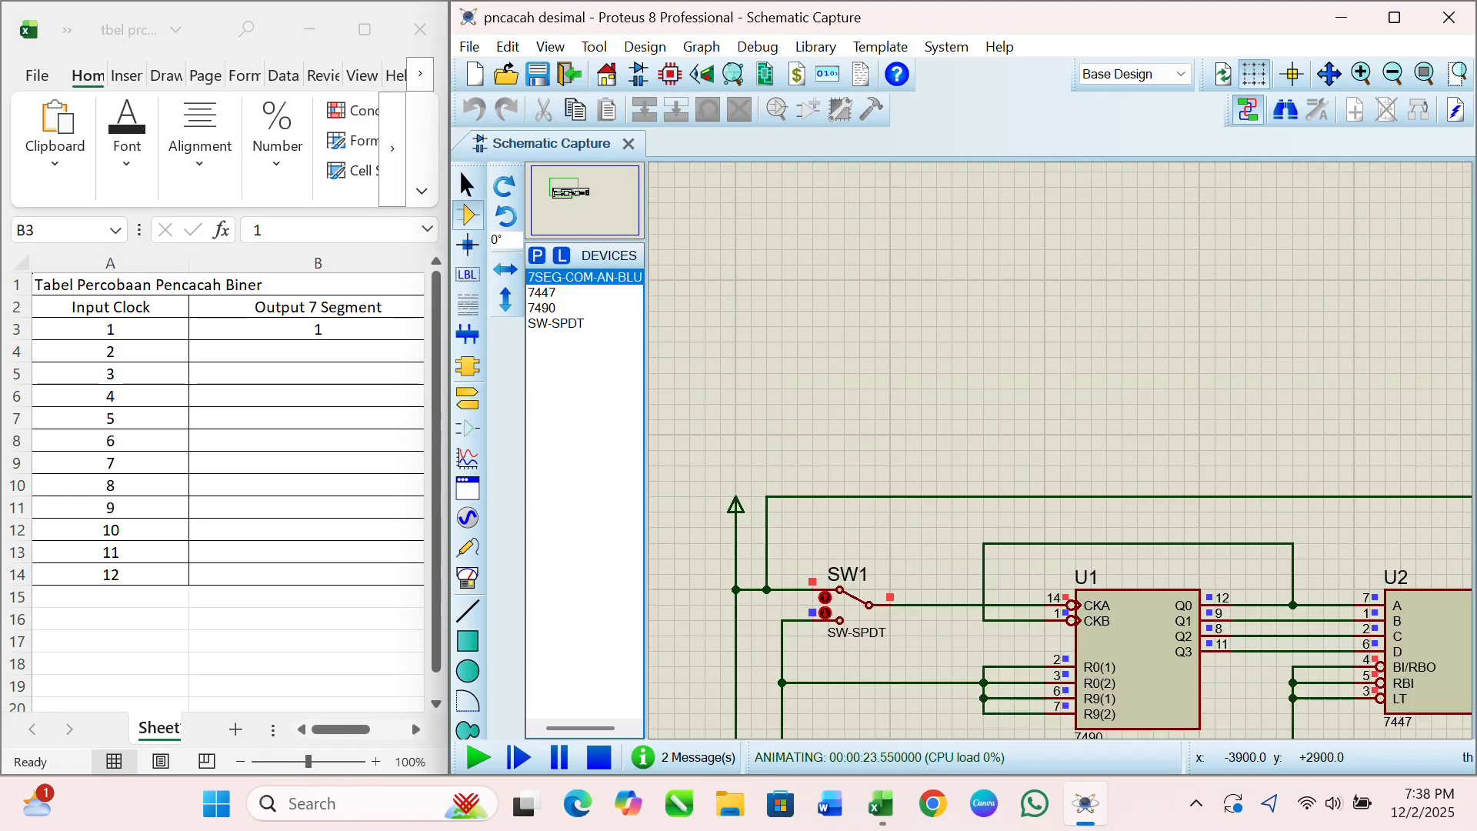
{"action": "scroll", "coordinate": [1060, 450], "scroll_direction": "down", "scroll_amount": 1}
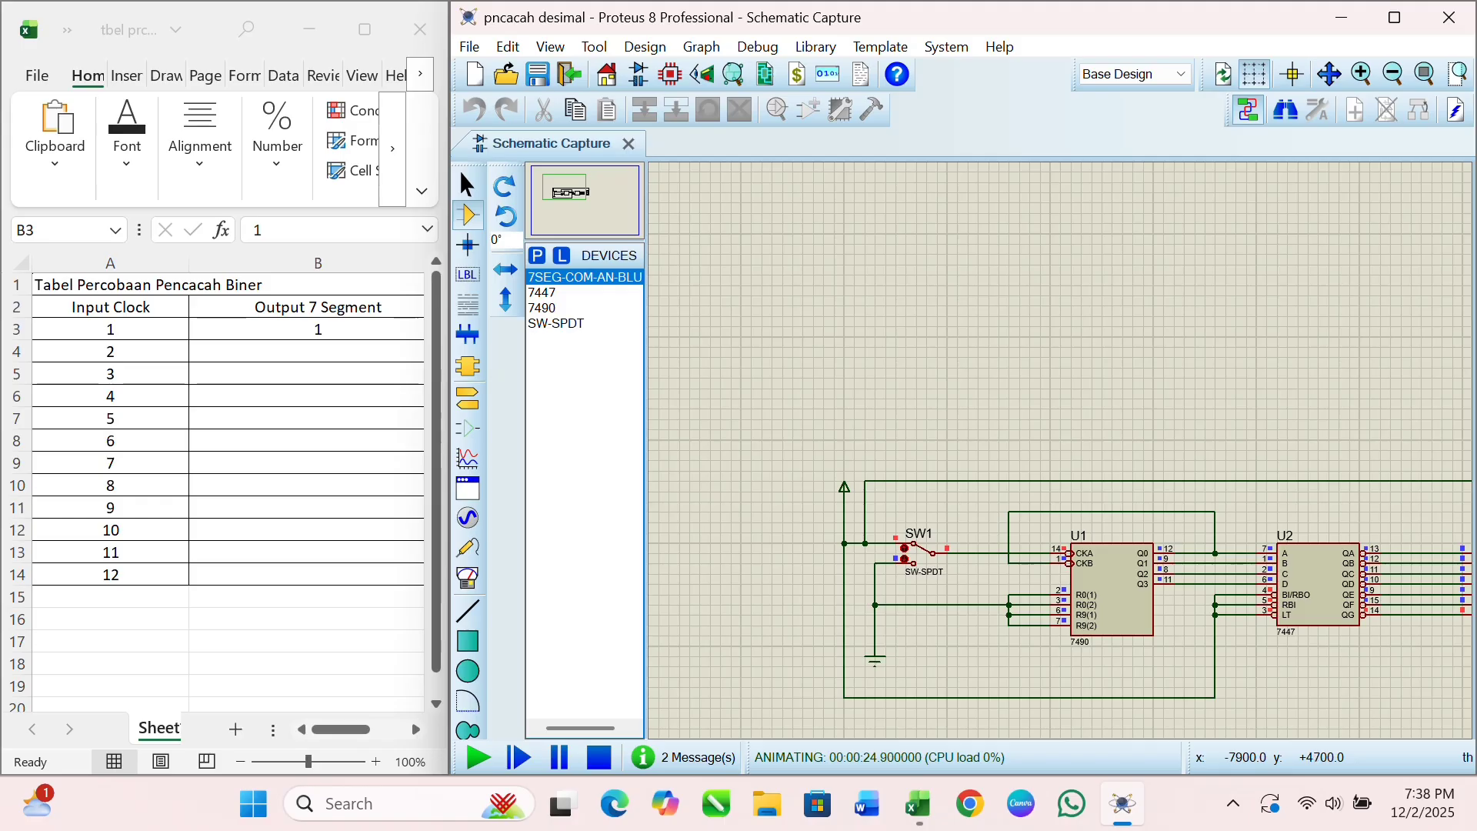
{"action": "left_click", "coordinate": [561, 193]}
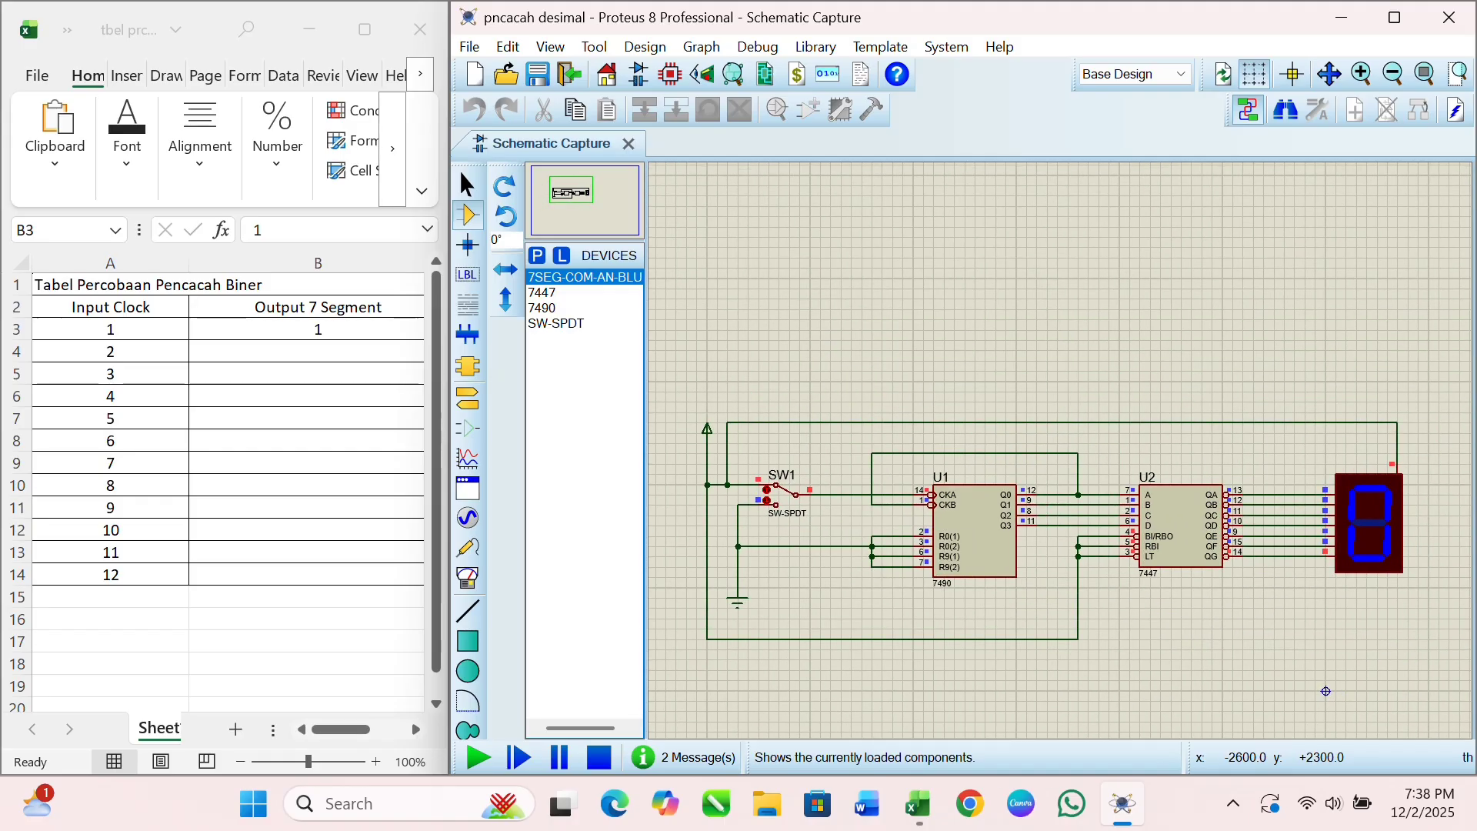
{"action": "left_click", "coordinate": [571, 193]}
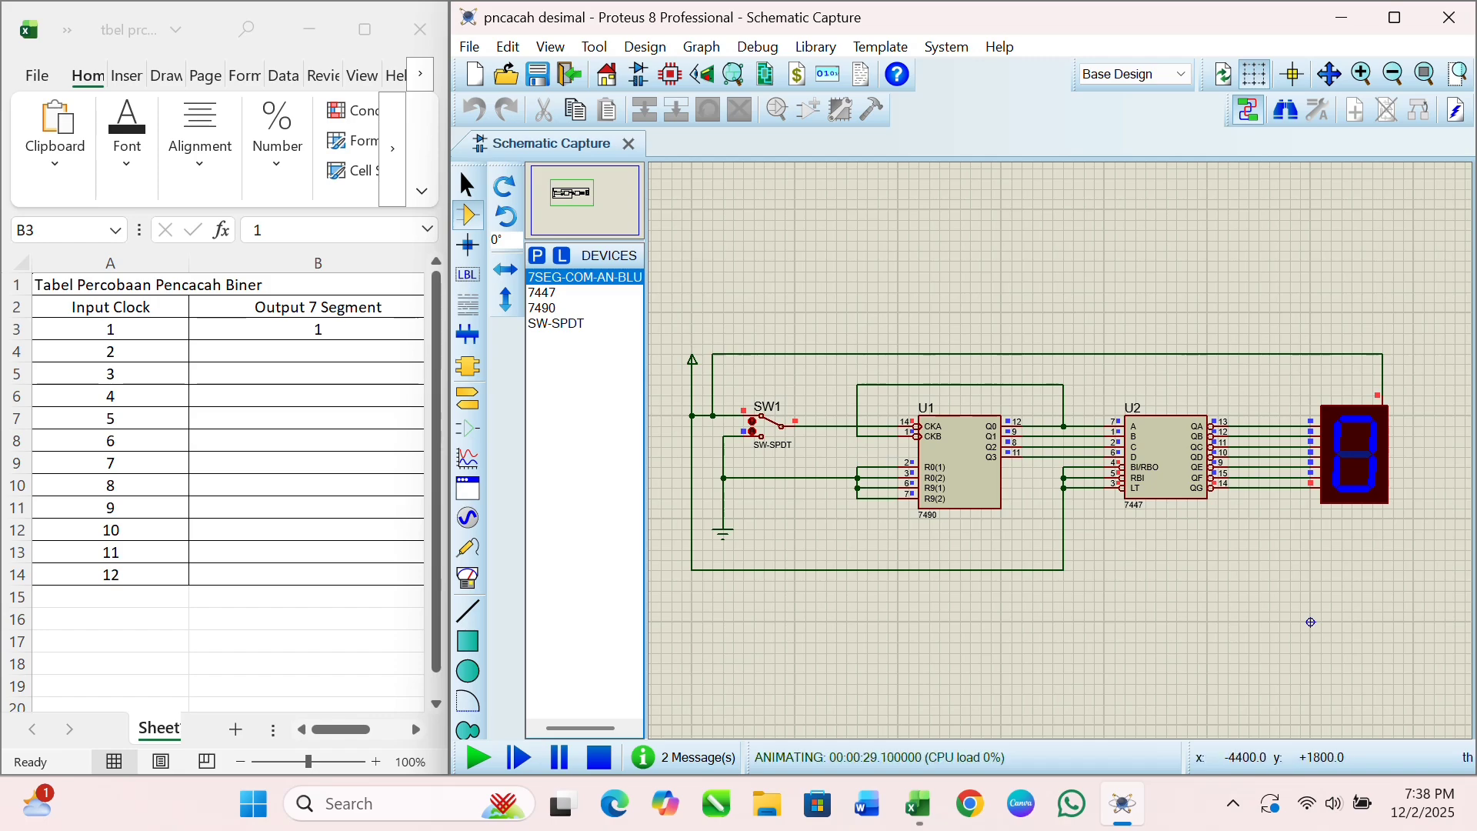
{"action": "left_click", "coordinate": [318, 329]}
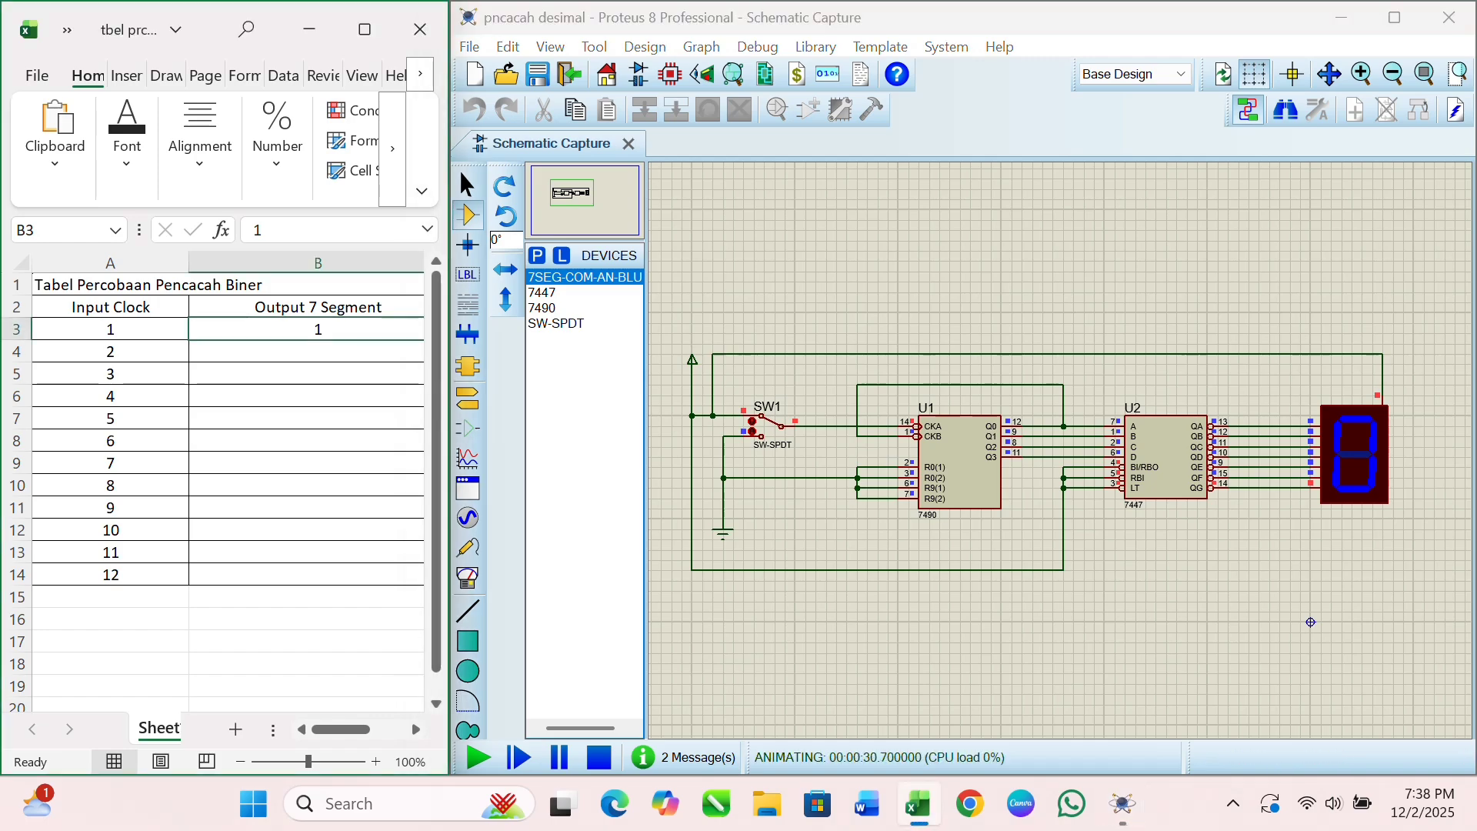
{"action": "key", "text": "BackSpace"}
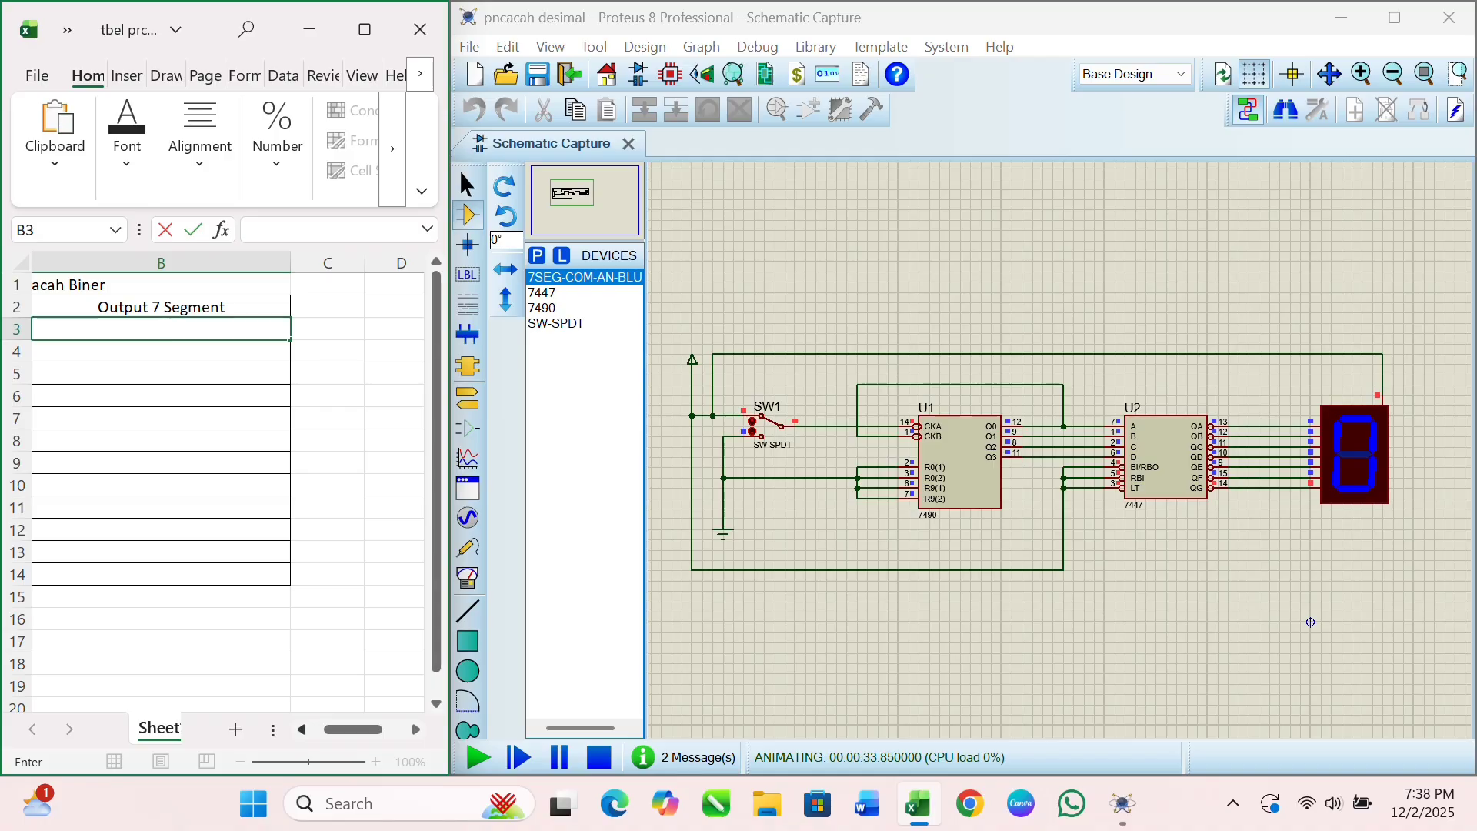
{"action": "scroll", "coordinate": [228, 485], "scroll_direction": "left", "scroll_amount": 1}
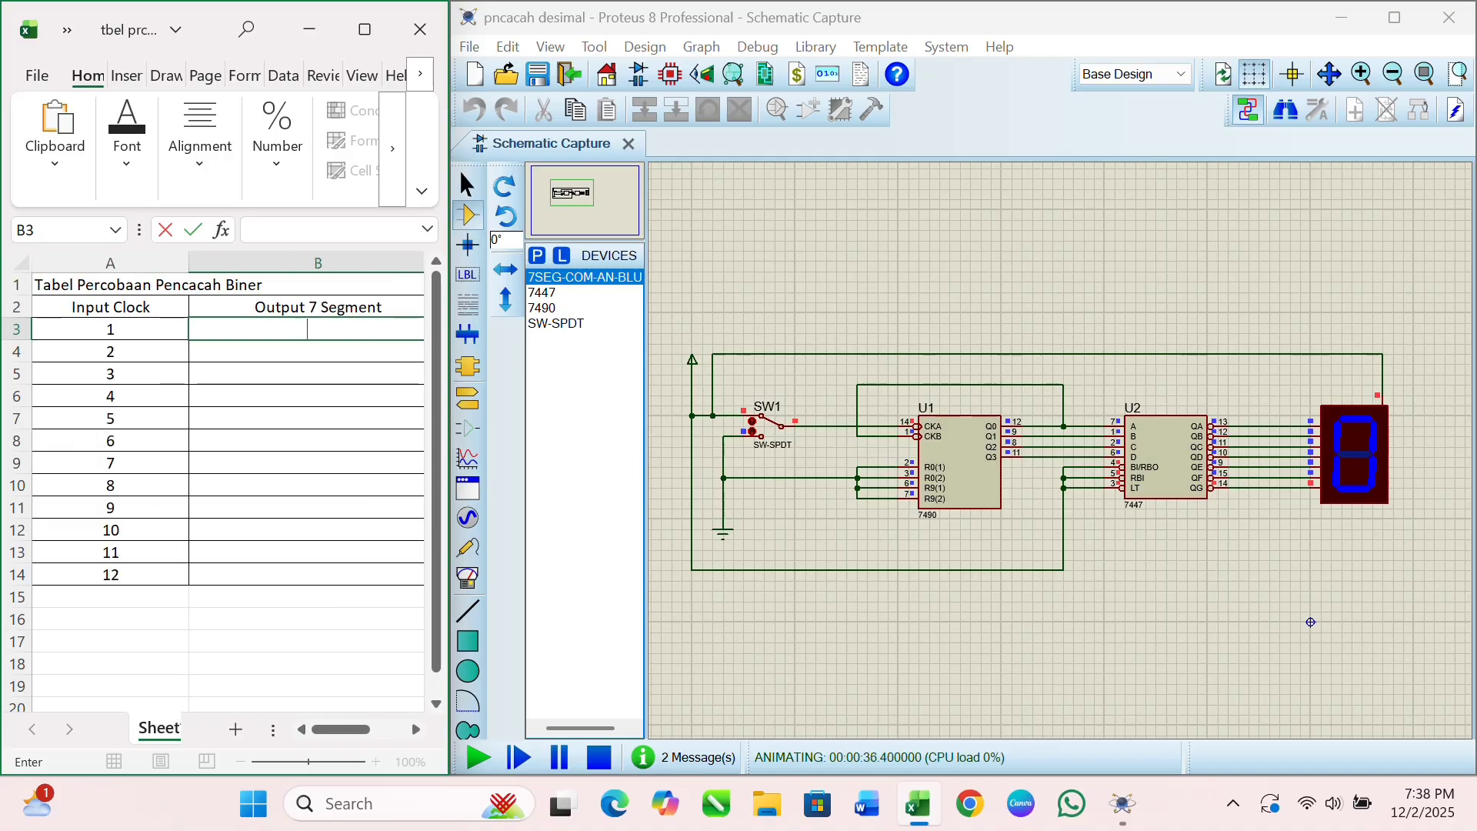
Toggle SW1 to apply the first clock pulse and enter 1 as its seven-segment output in cell B3.
{"action": "left_click", "coordinate": [757, 427]}
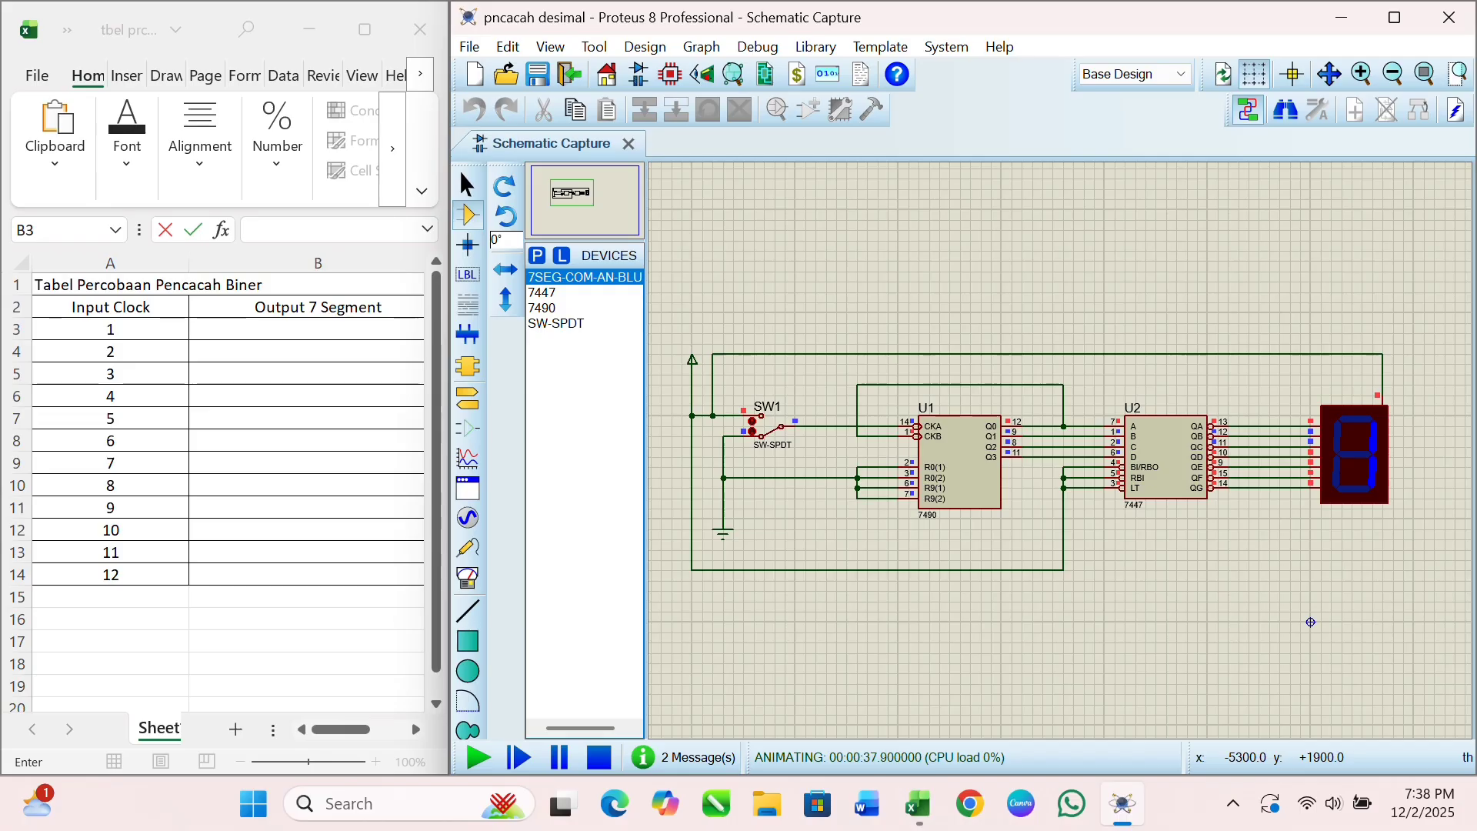
{"action": "key", "text": "alt+Tab"}
{"action": "type", "text": "1"}
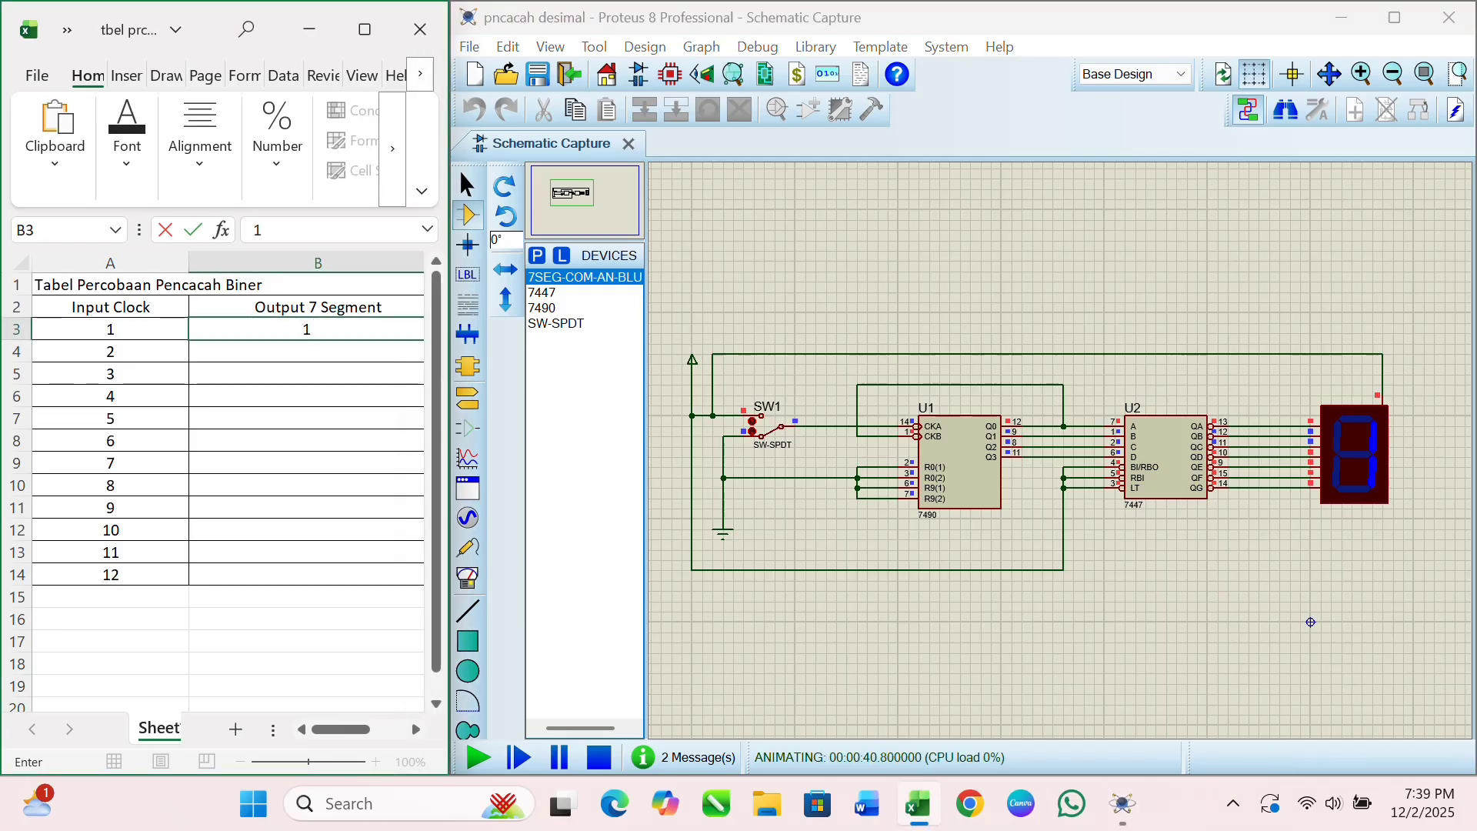
Toggle SW1 through the second clock pulse and record 2 in cell B4 of the Excel table.
{"action": "key", "text": "alt+Tab"}
{"action": "left_click", "coordinate": [752, 423]}
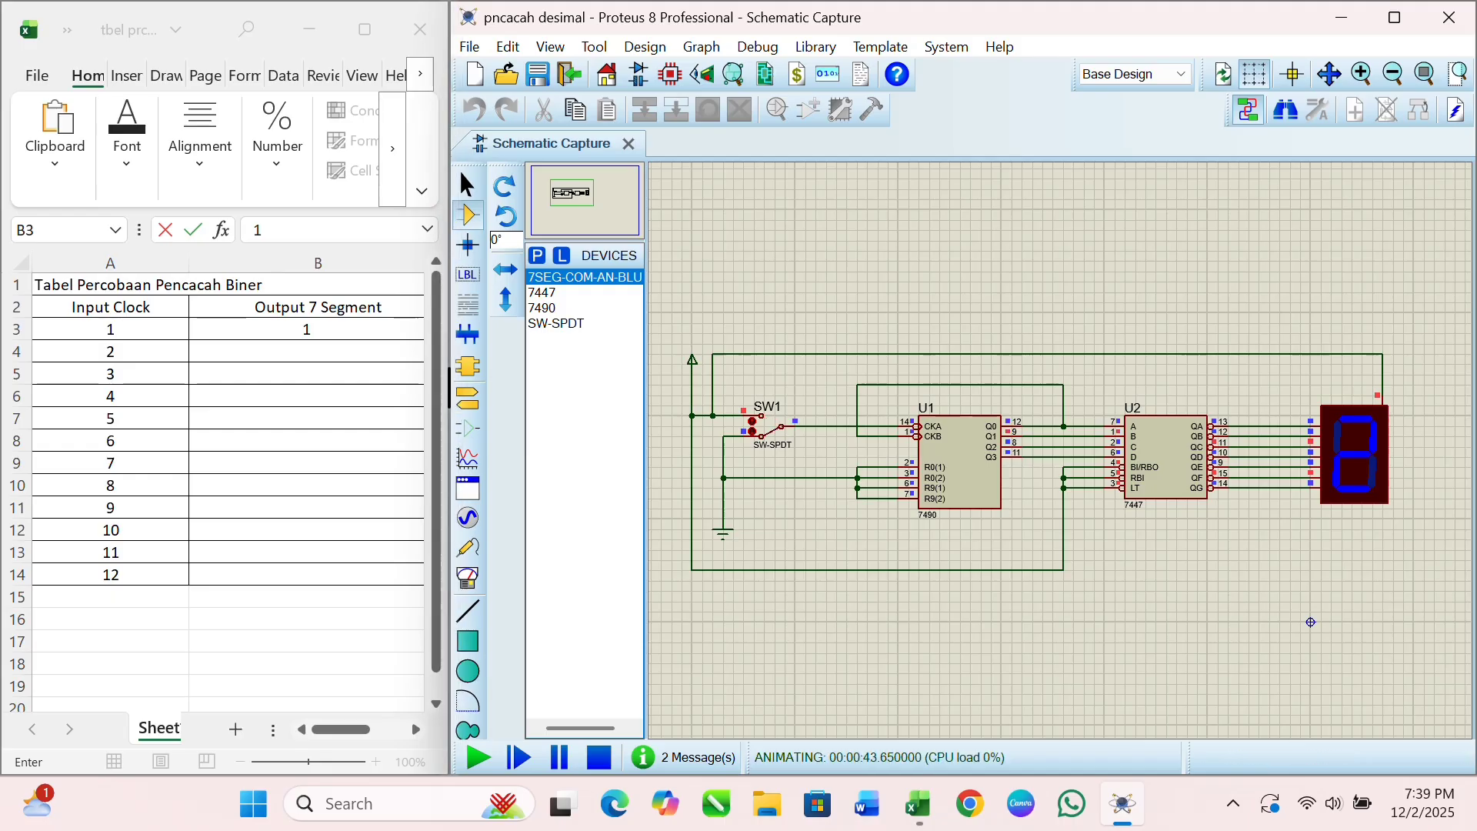
{"action": "key", "text": "alt+Tab"}
{"action": "key", "text": "Return"}
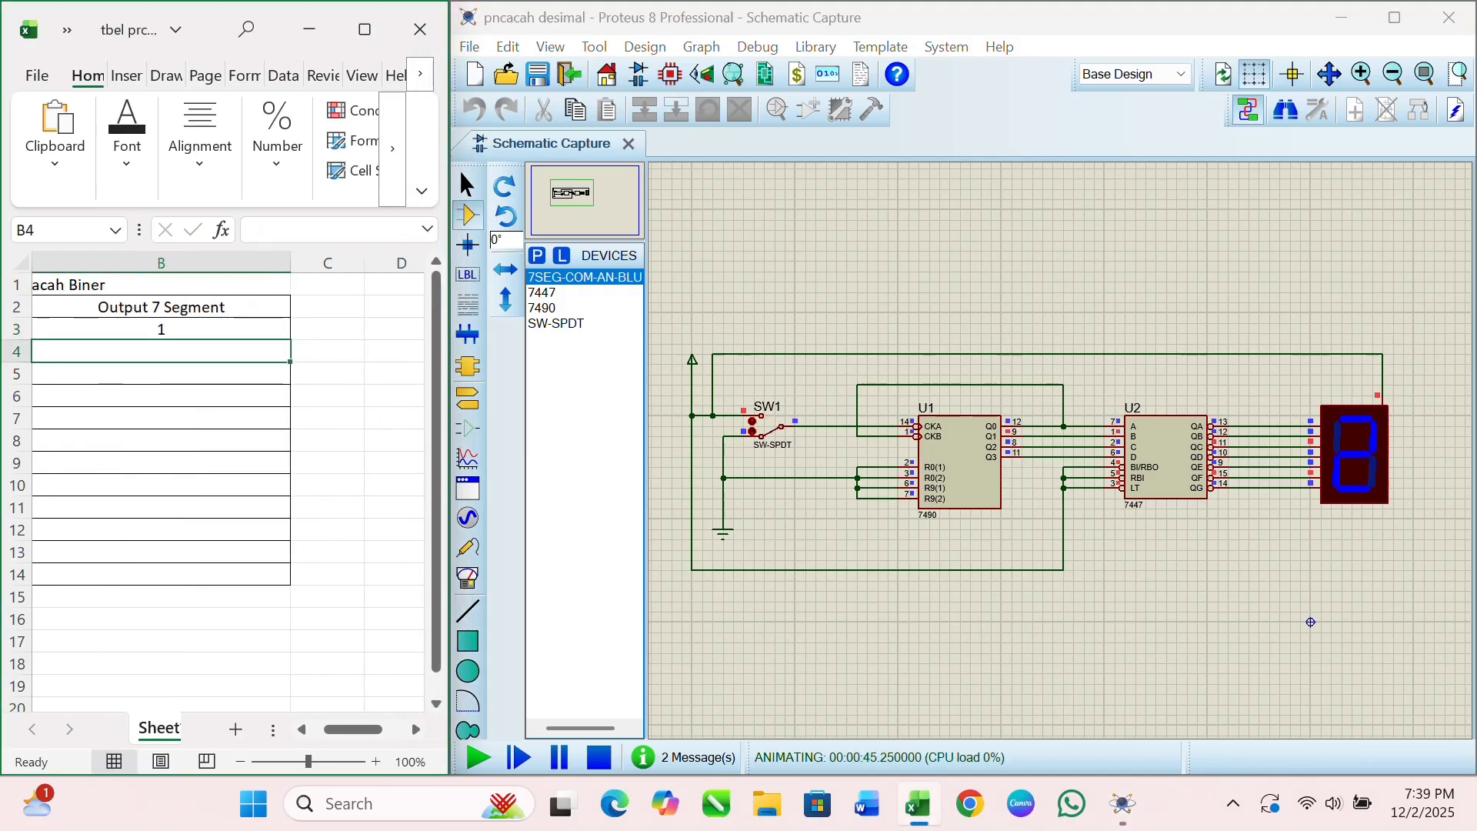
{"action": "type", "text": "2"}
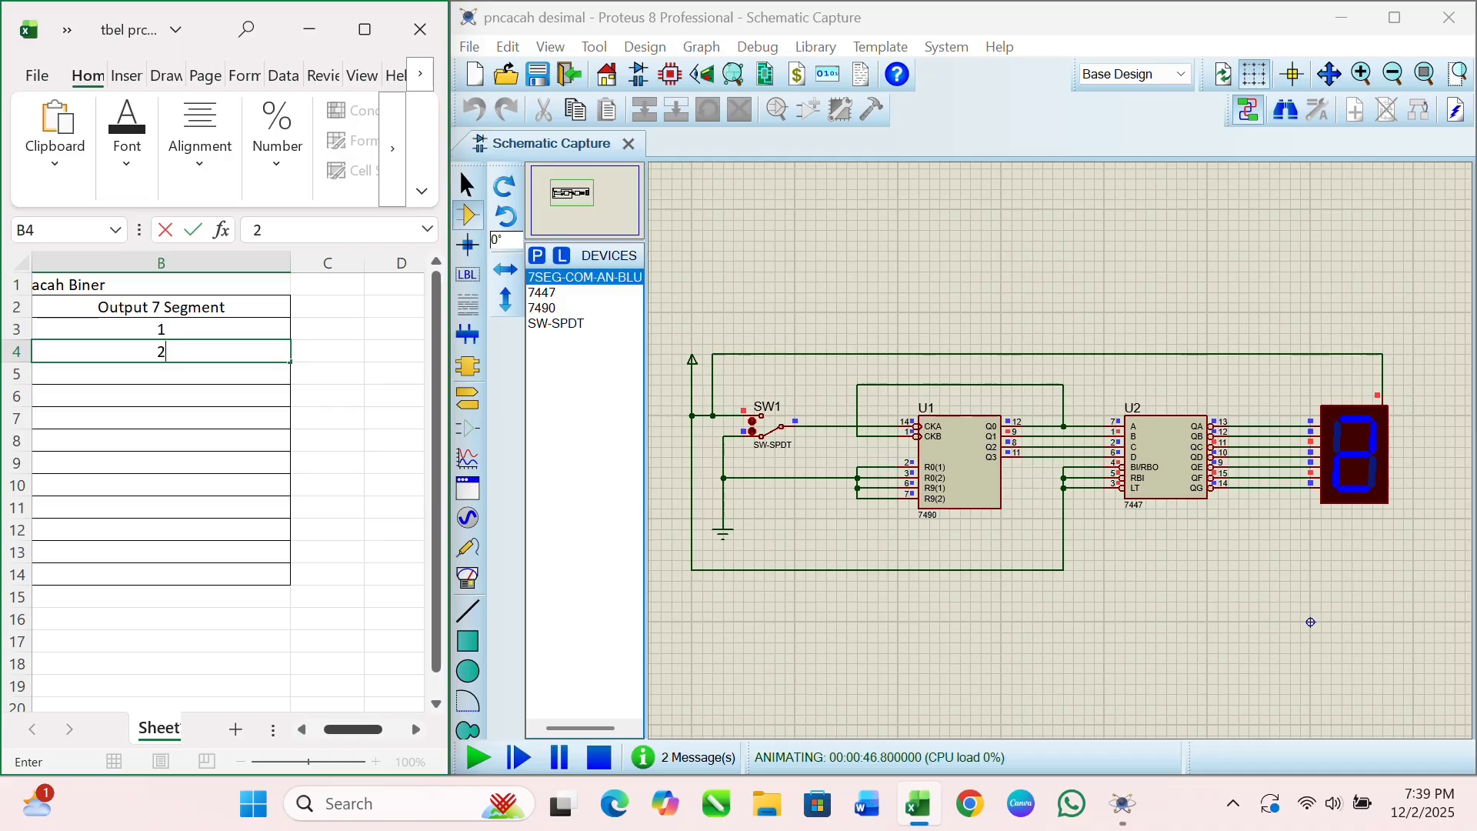
{"action": "left_click_drag", "start_coordinate": [353, 729], "coordinate": [338, 730]}
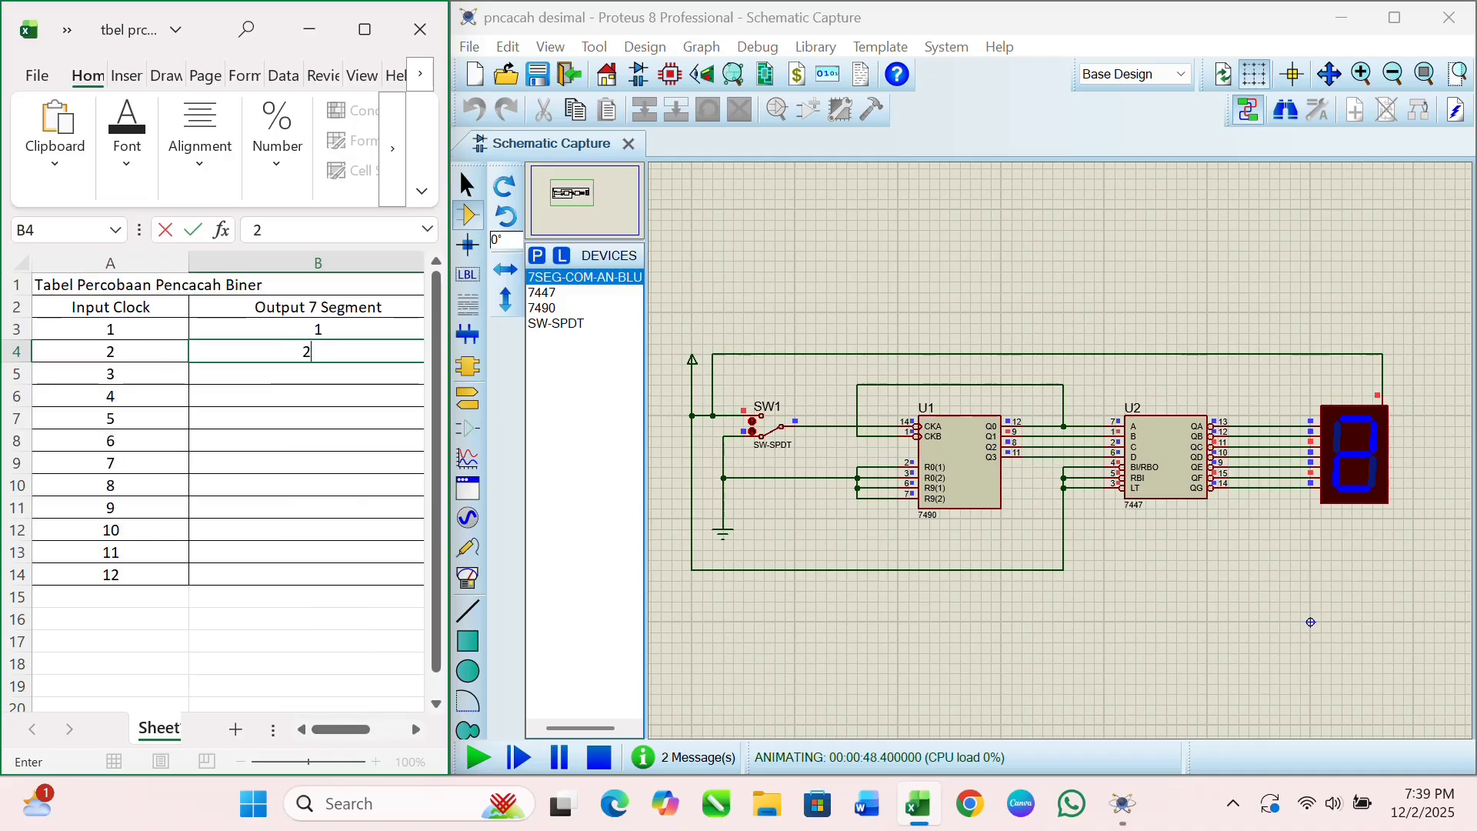
{"action": "key", "text": "Return"}
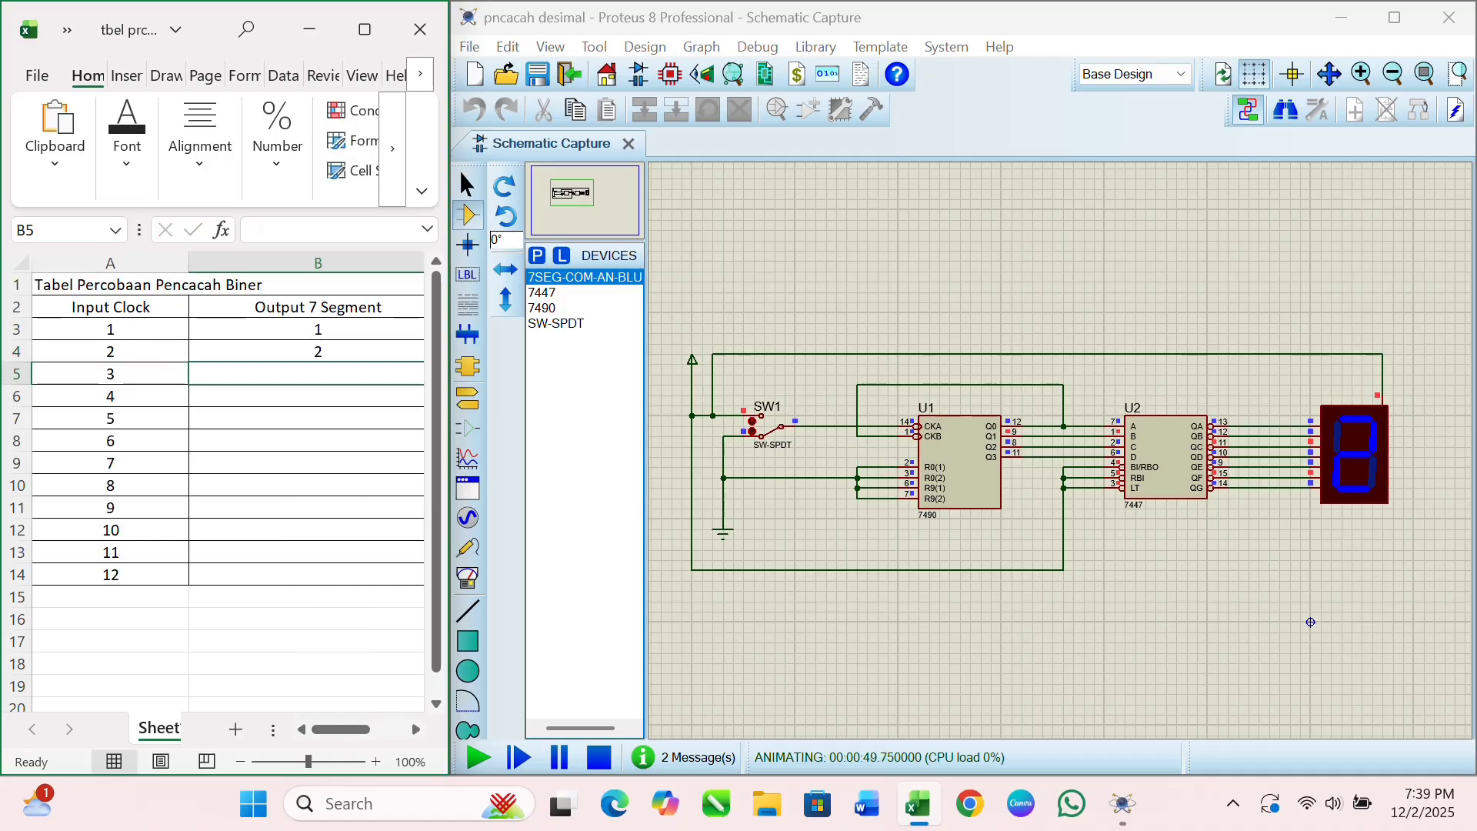
Switch SW1 up and back down for the third clock pulse, and record 3 in cell B5.
{"action": "left_click", "coordinate": [1311, 622]}
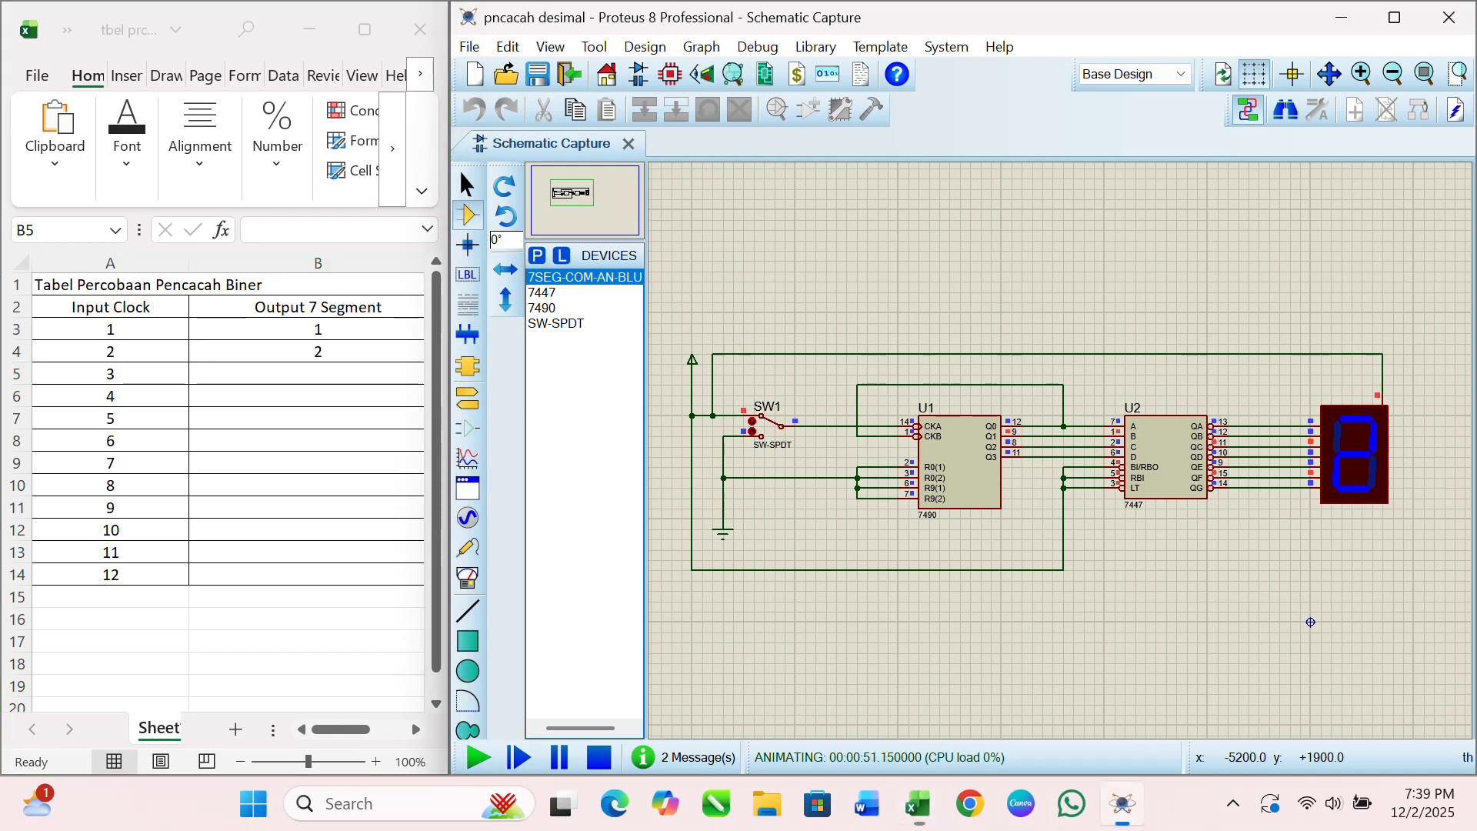
{"action": "left_click", "coordinate": [774, 426]}
{"action": "key", "text": "alt+Tab"}
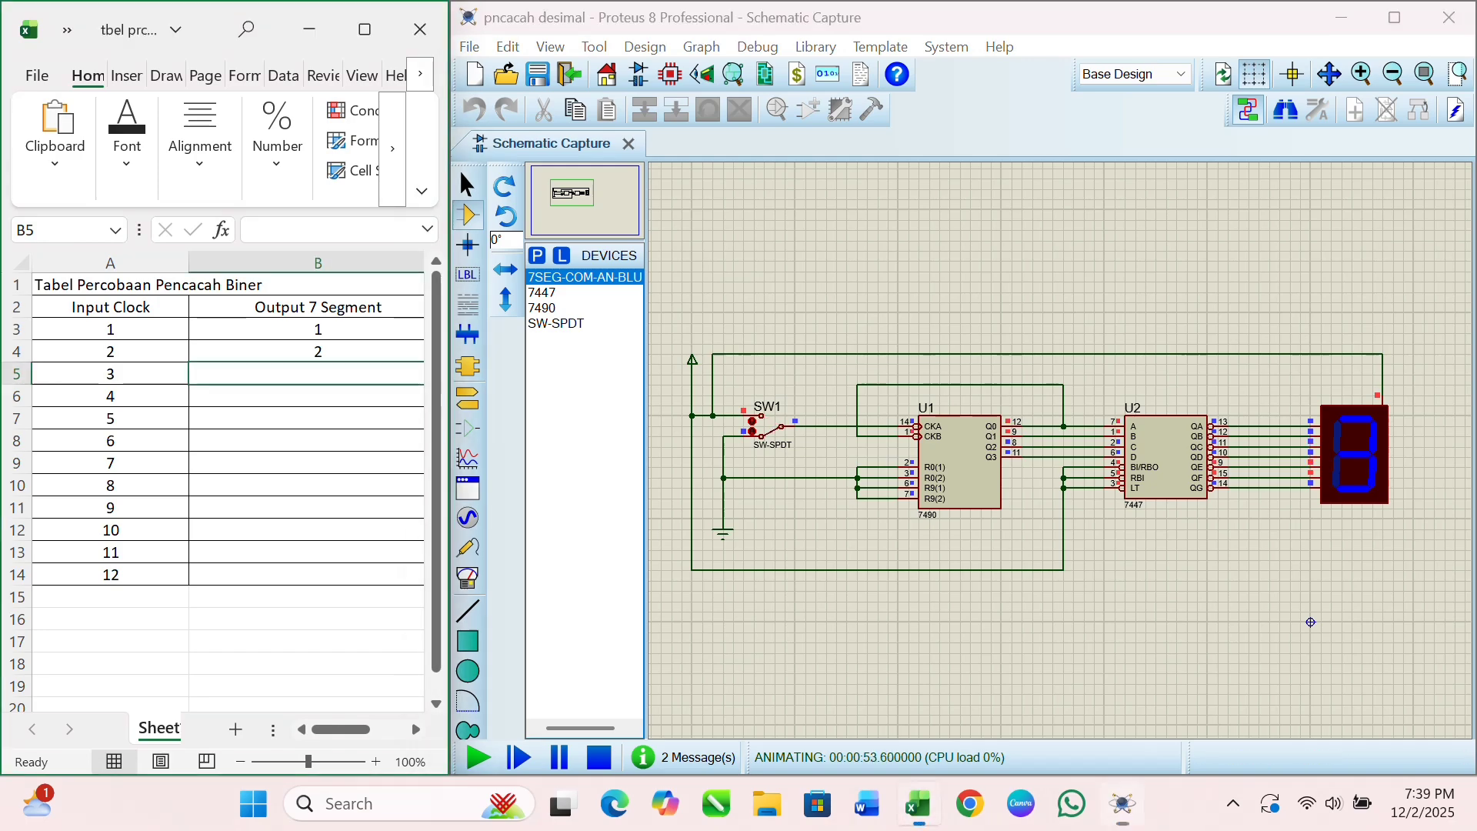
{"action": "type", "text": "3"}
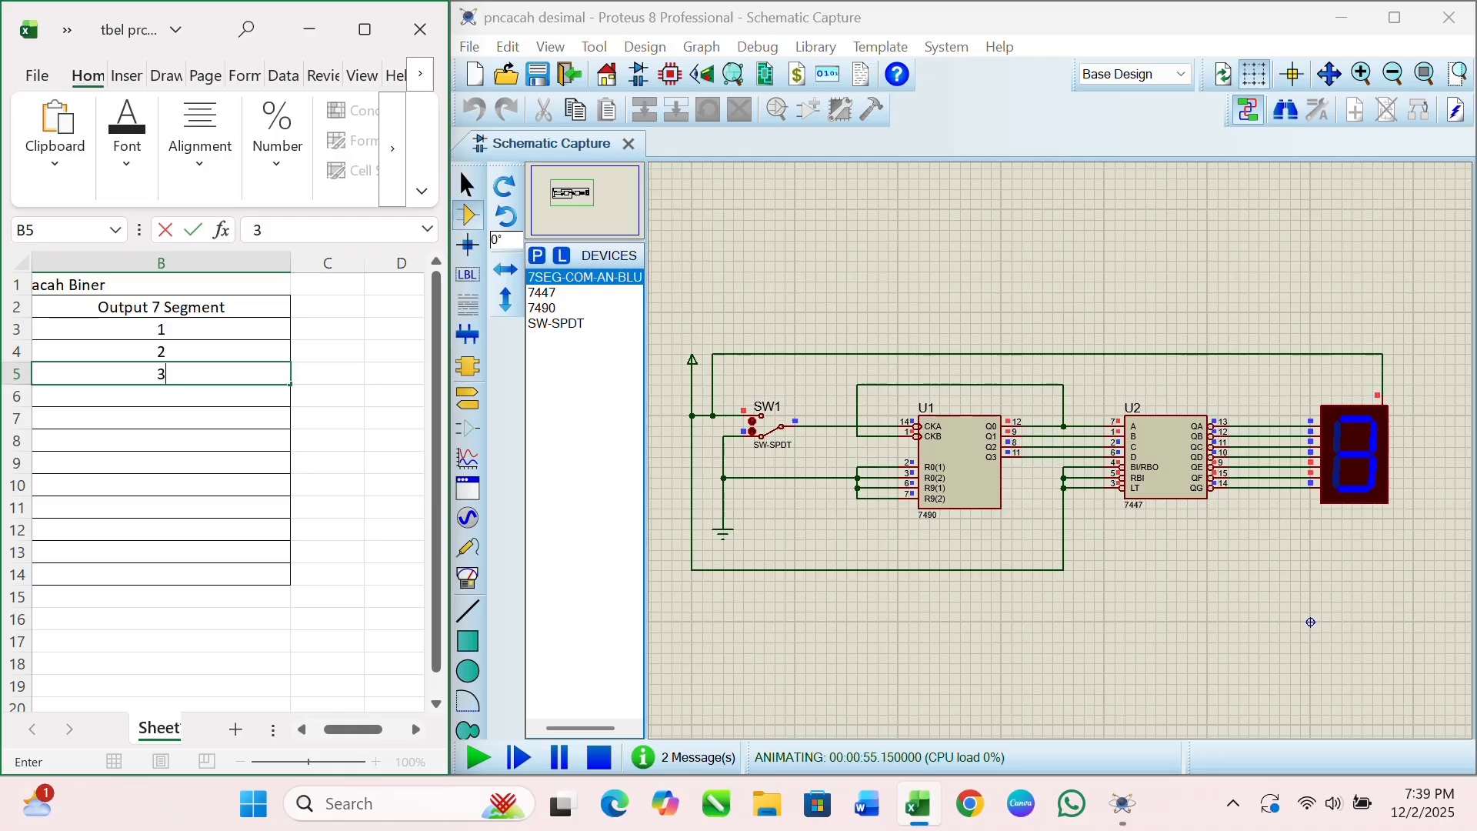
{"action": "key", "text": "Return"}
{"action": "left_click_drag", "start_coordinate": [353, 730], "coordinate": [339, 730]}
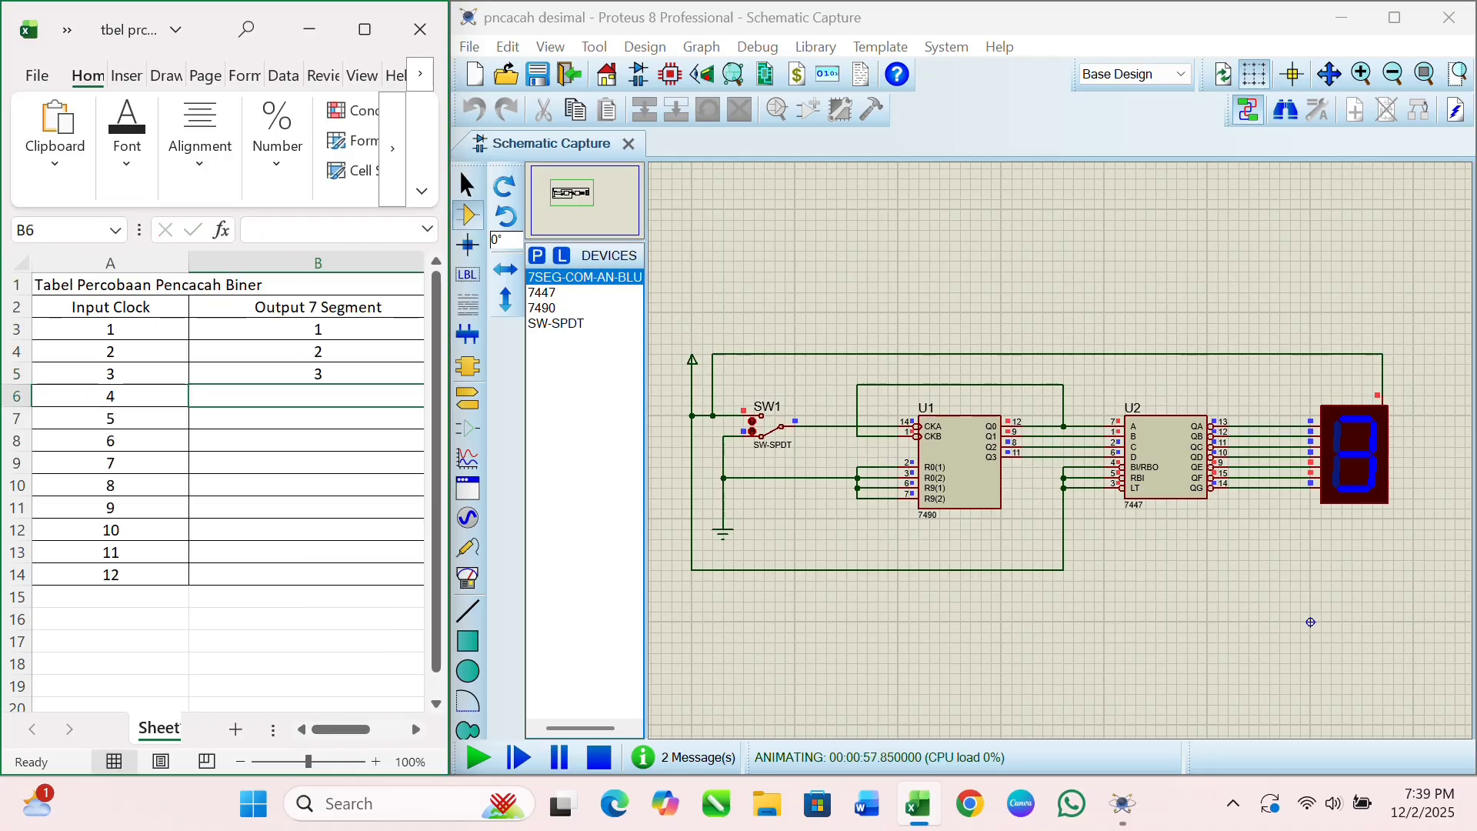
Apply the fourth clock pulse with SW1 and enter 4 as the output in cell B6.
{"action": "key", "text": "alt+Tab"}
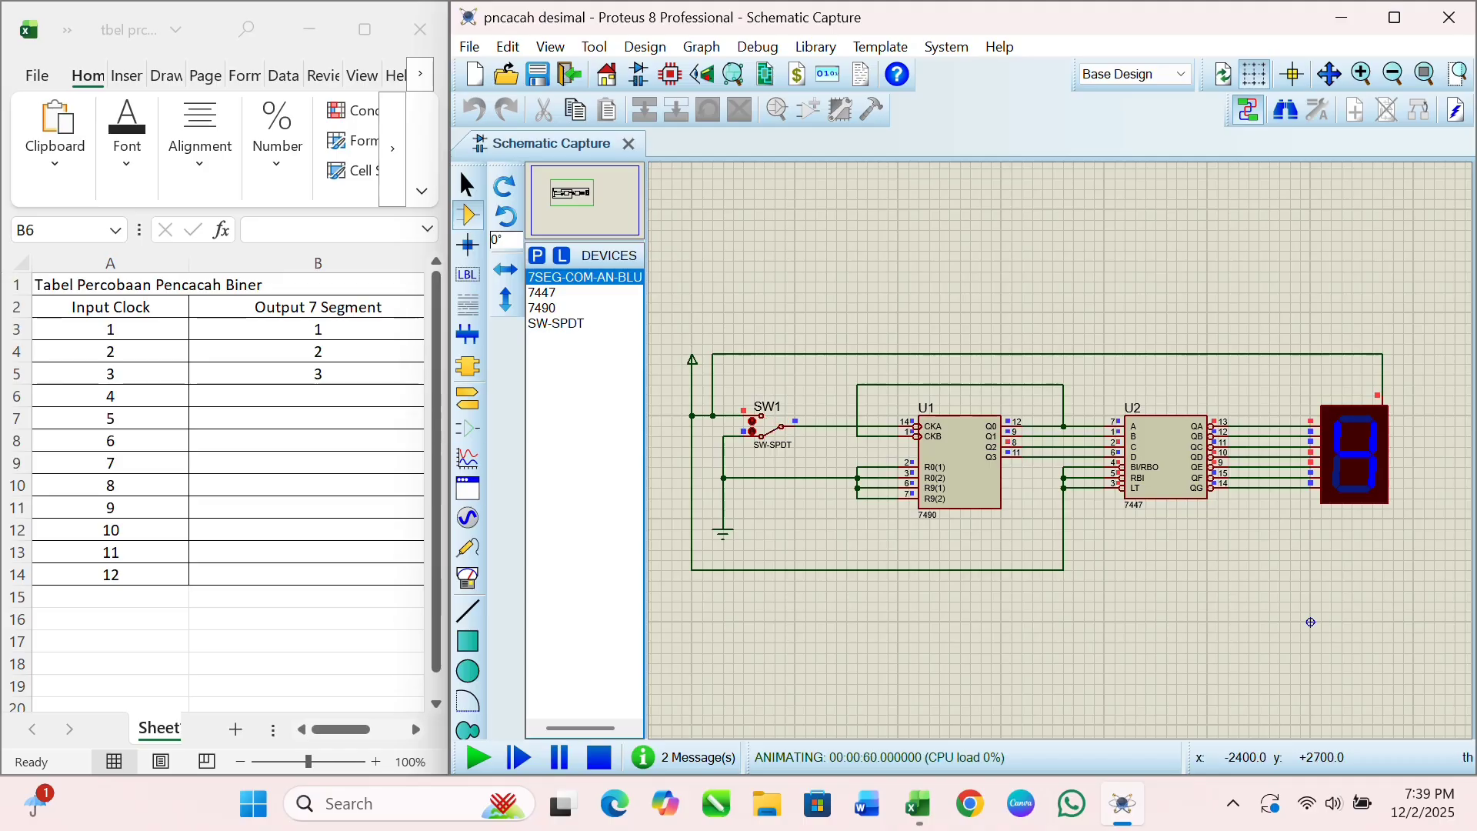
{"action": "key", "text": "alt+Tab"}
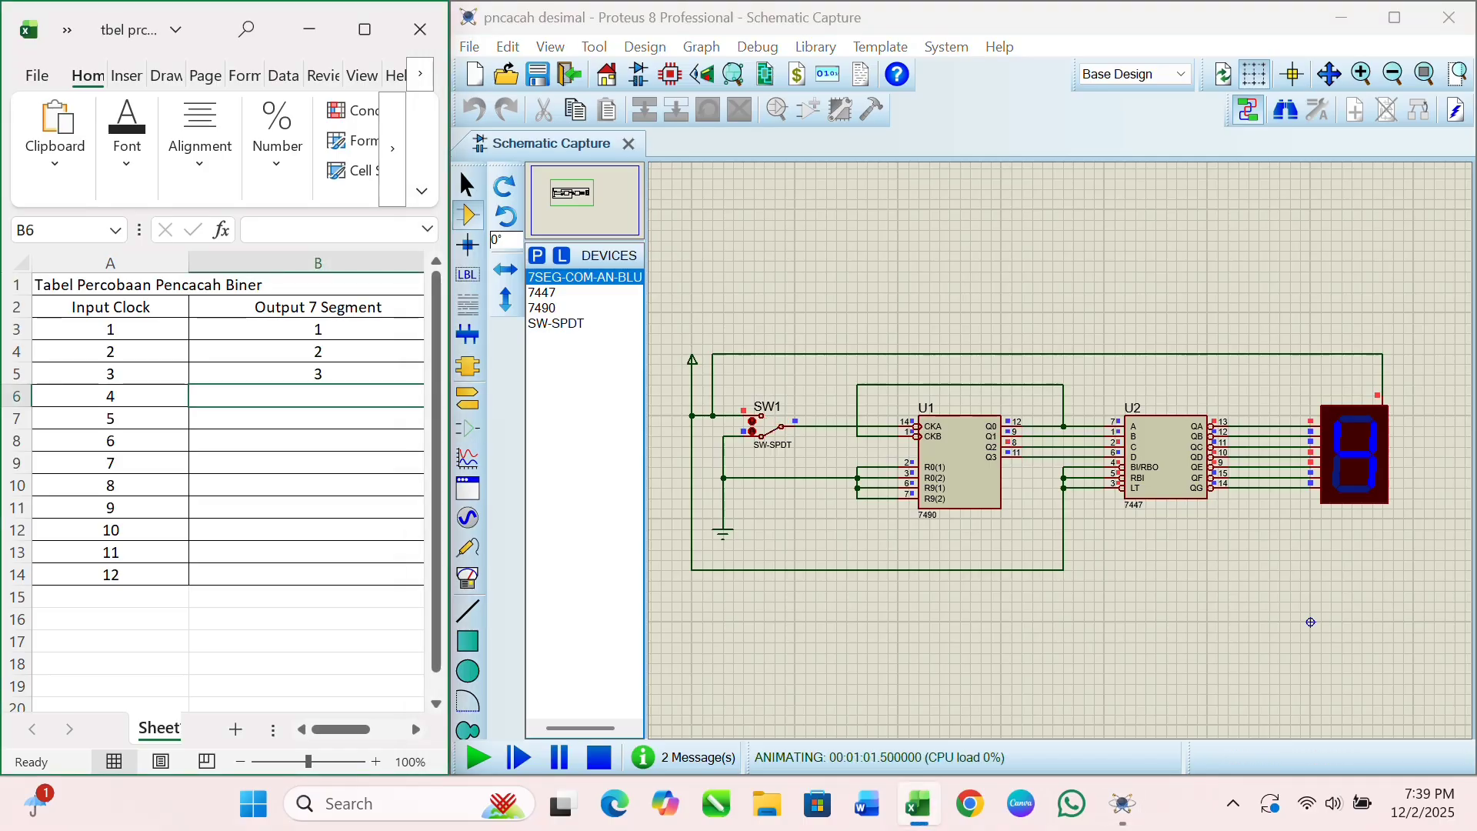
{"action": "type", "text": "4"}
{"action": "key", "text": "Return"}
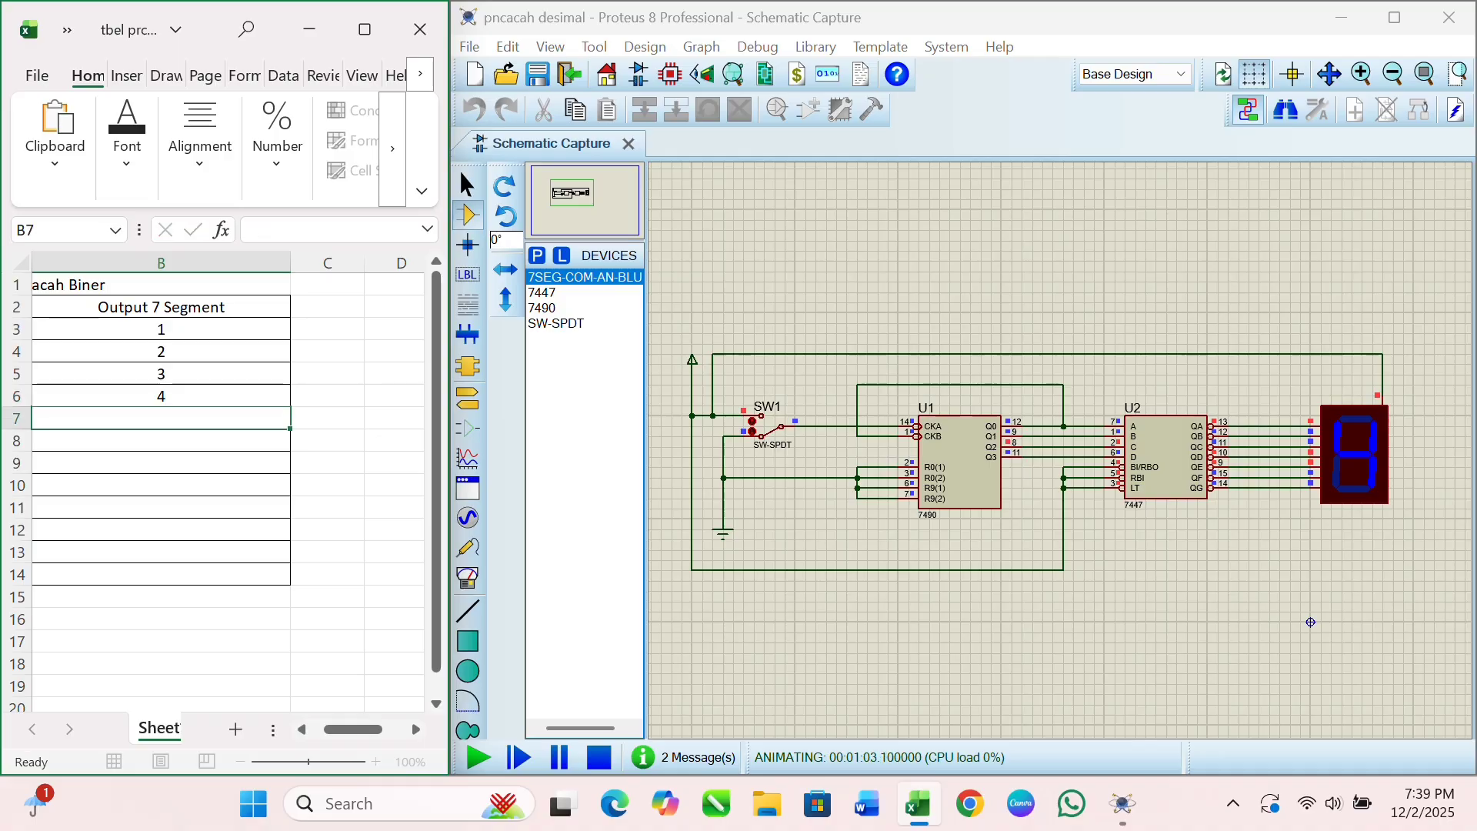
{"action": "left_click_drag", "start_coordinate": [160, 419], "coordinate": [328, 619]}
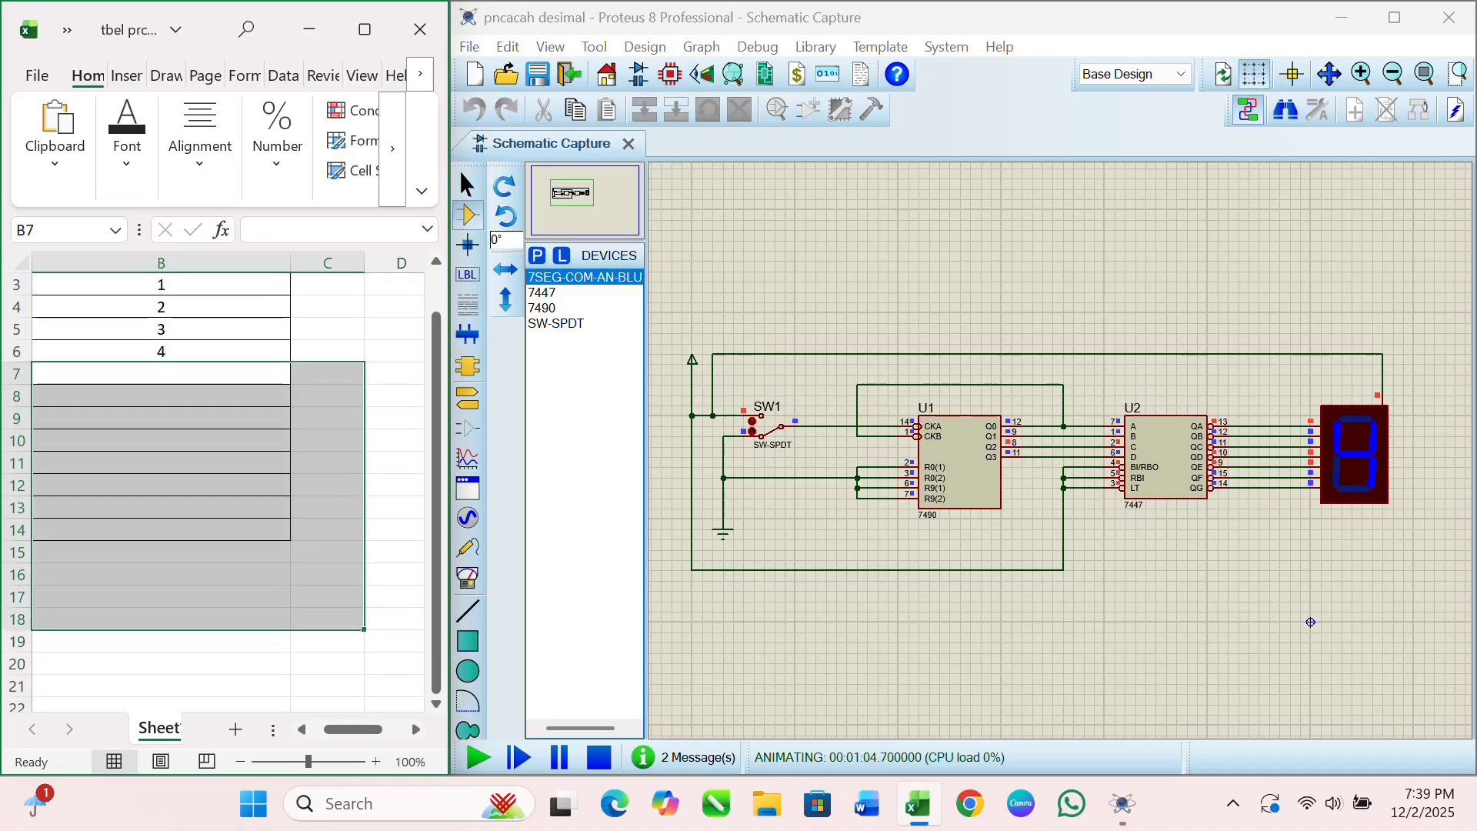
{"action": "left_click", "coordinate": [393, 597]}
{"action": "scroll", "coordinate": [227, 492], "scroll_direction": "left", "scroll_amount": 2}
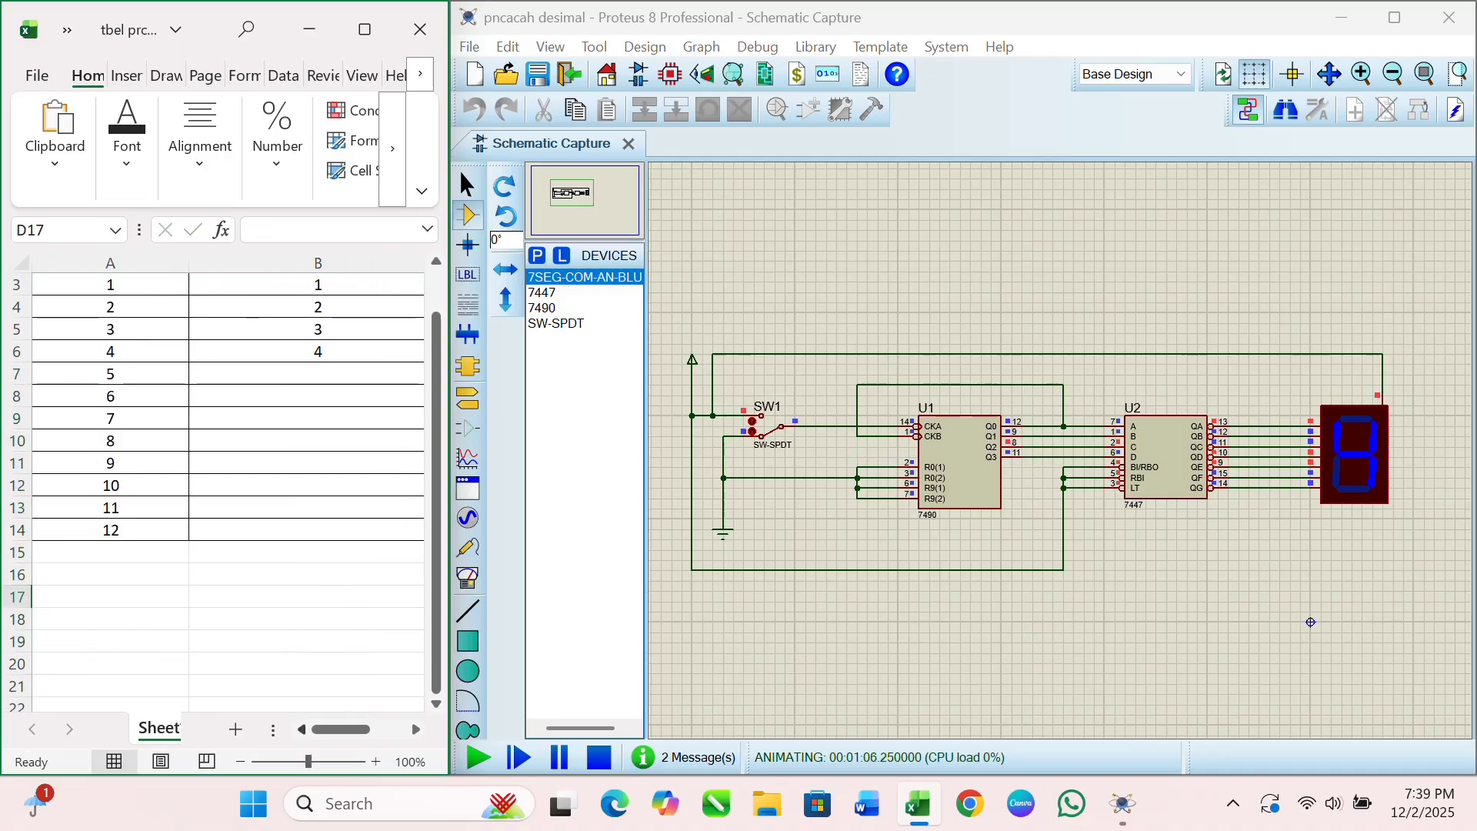
Apply the fifth clock pulse with SW1 and enter 5 as the output in cell B7.
{"action": "left_click", "coordinate": [773, 436]}
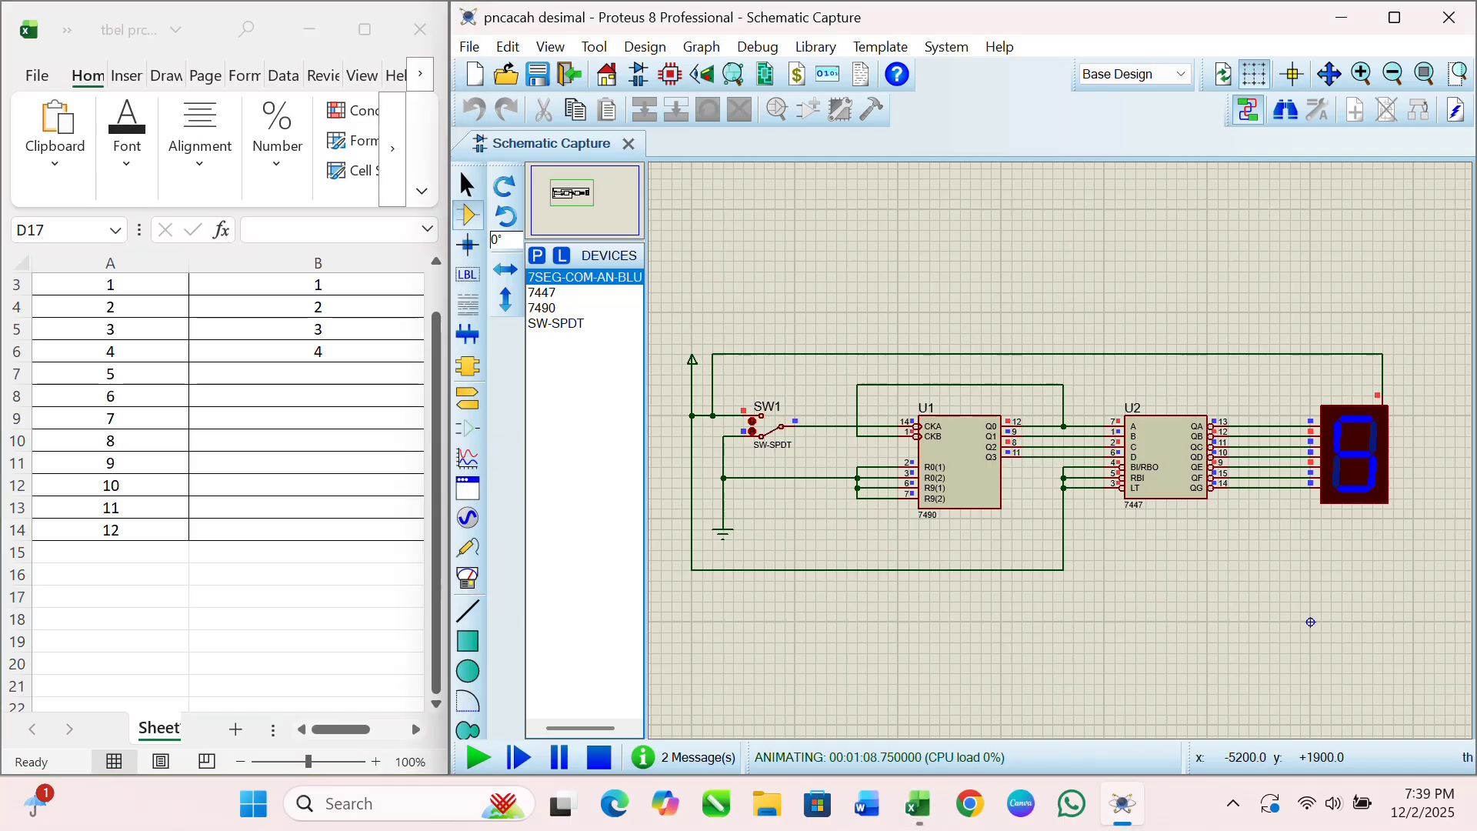
{"action": "left_click", "coordinate": [308, 374]}
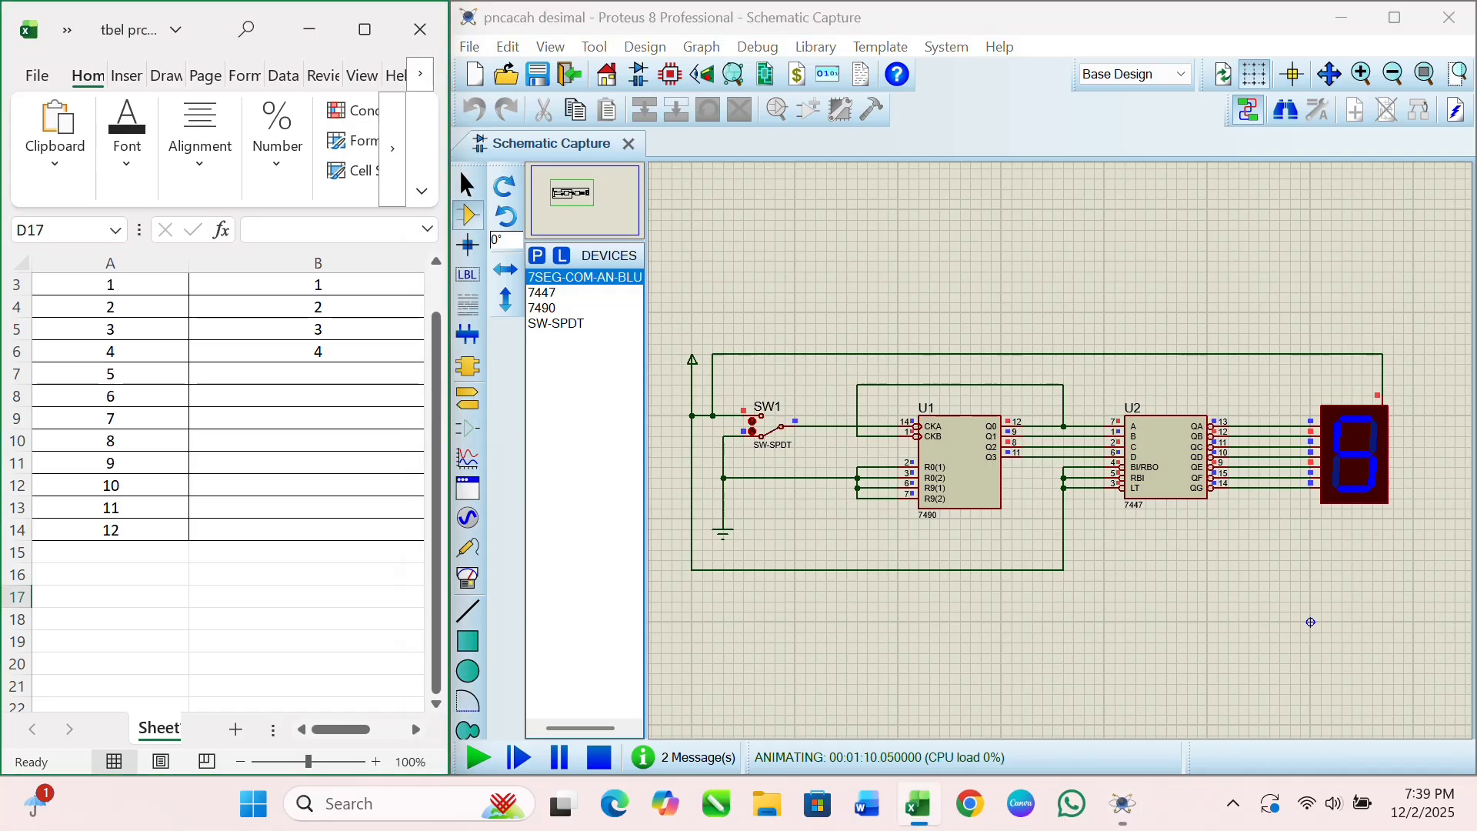
{"action": "left_click", "coordinate": [308, 374]}
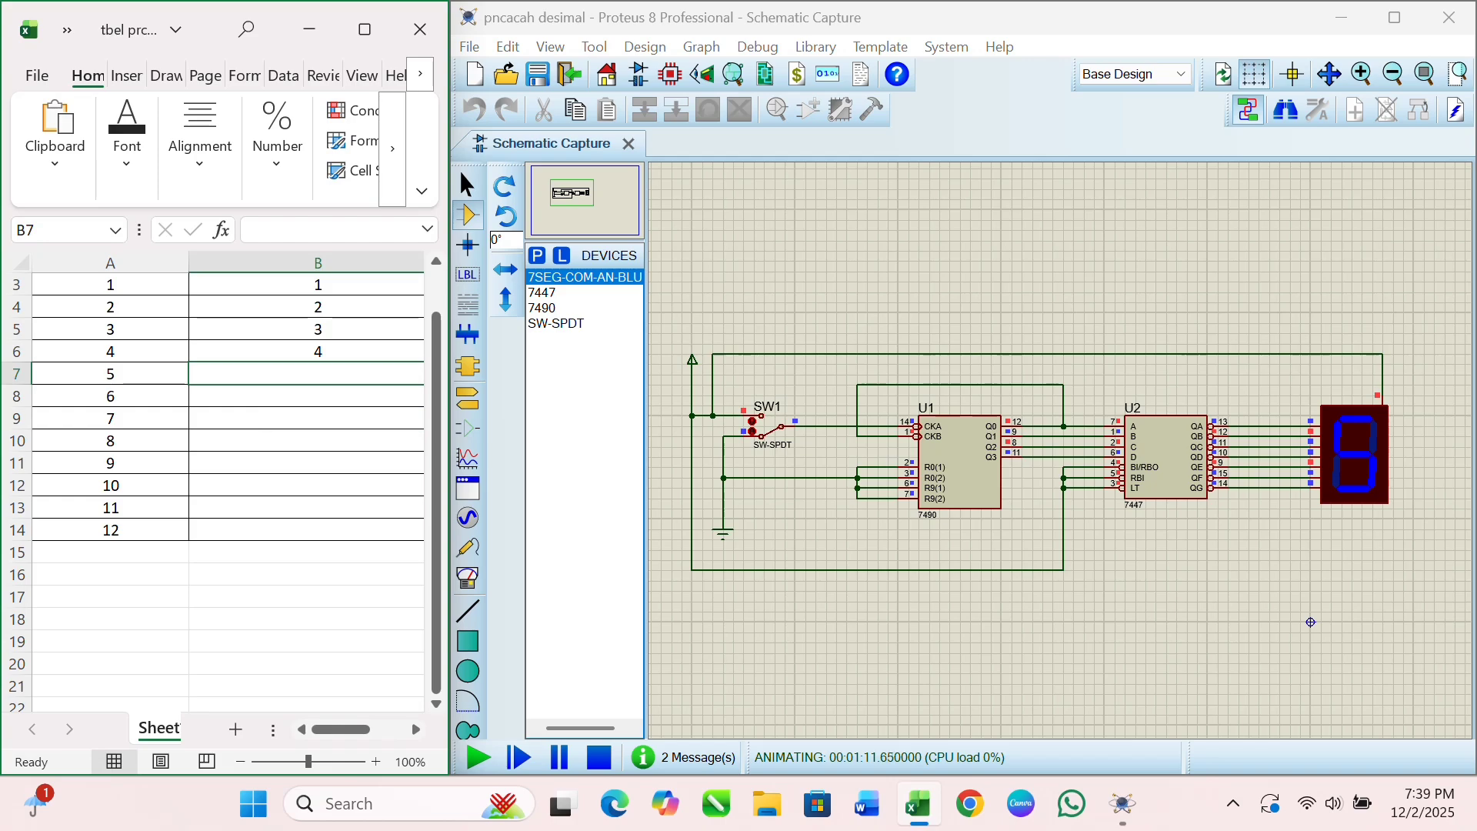
{"action": "type", "text": "5"}
{"action": "key", "text": "Return"}
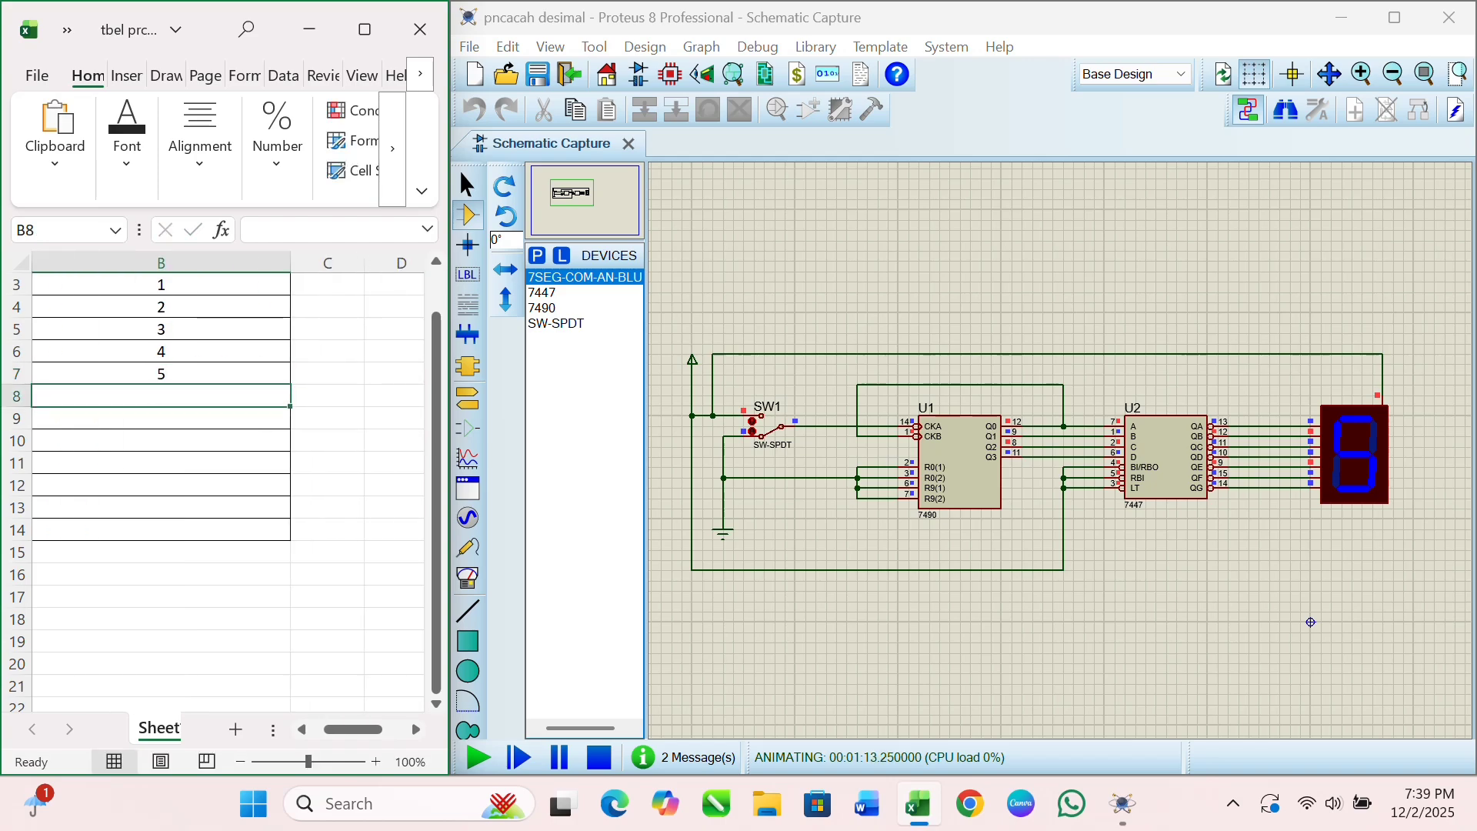
{"action": "left_click", "coordinate": [302, 729]}
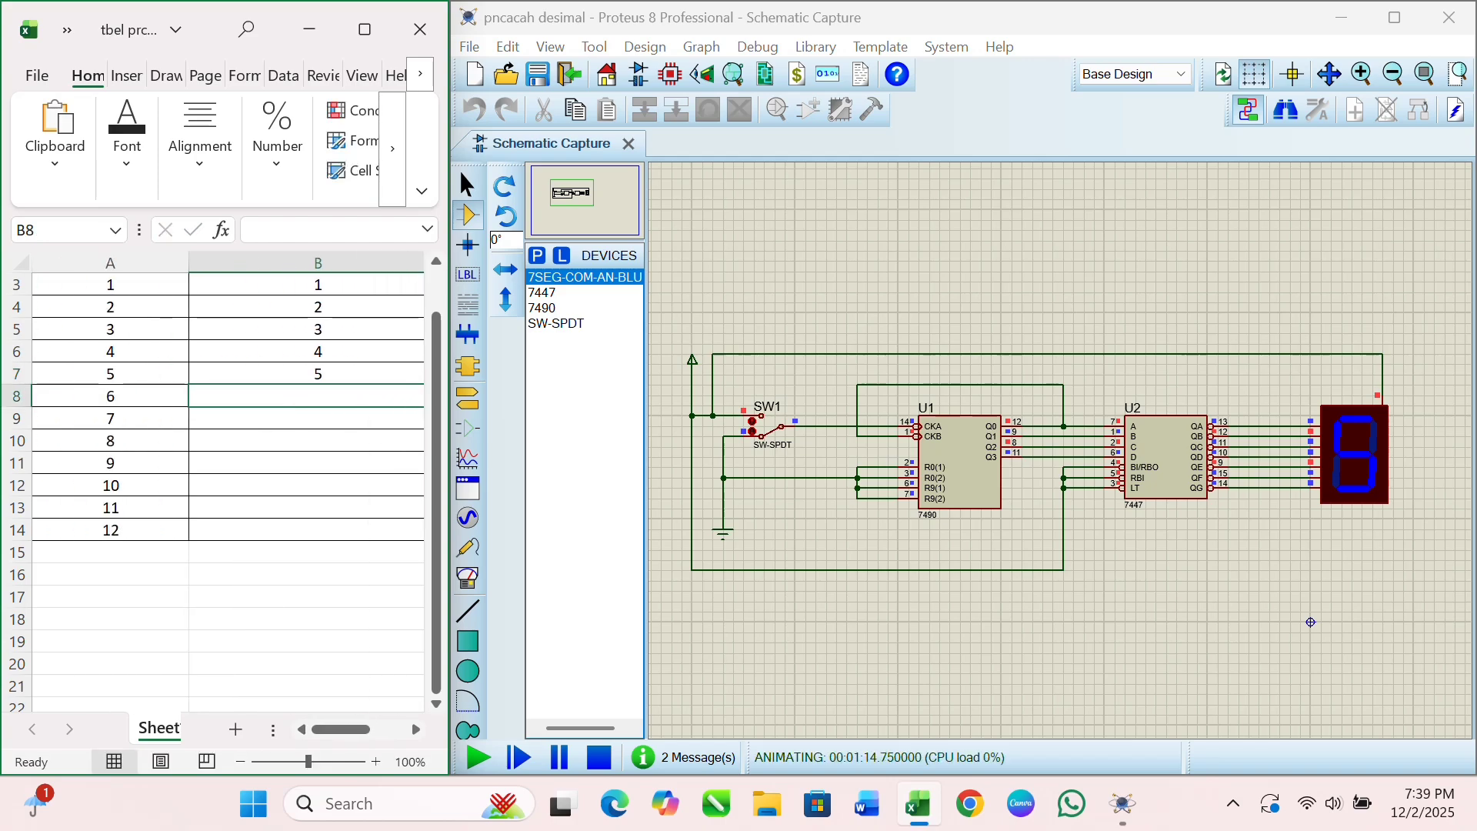
Advance the counter with SW1 for clock input 6 and enter 6 in cell B8.
{"action": "left_click", "coordinate": [1310, 621]}
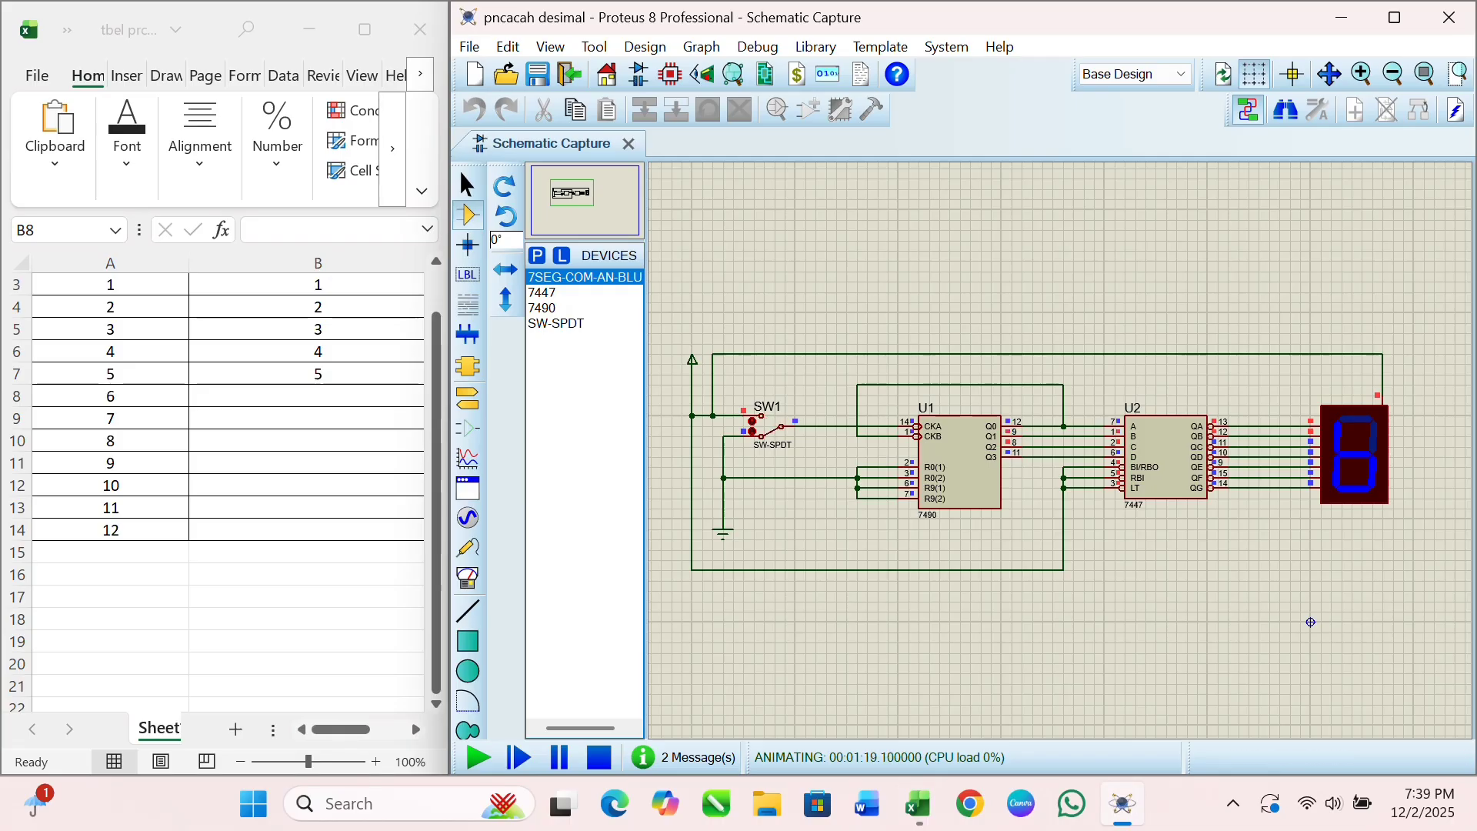
{"action": "key", "text": "alt+Tab"}
{"action": "type", "text": "6"}
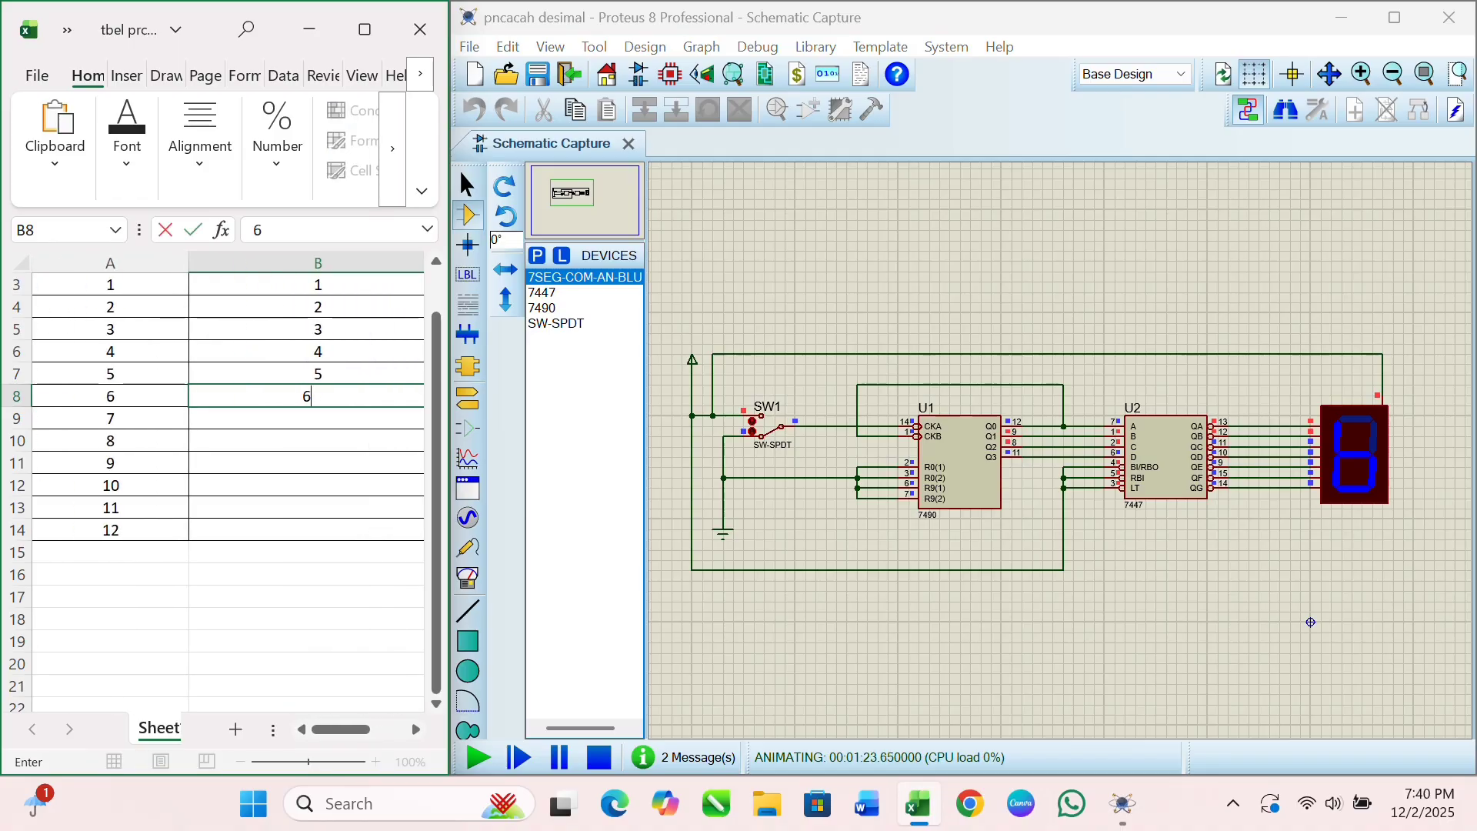
Apply the seventh clock pulse with SW1 and record 7 as the output in cell B9.
{"action": "key", "text": "alt+Tab"}
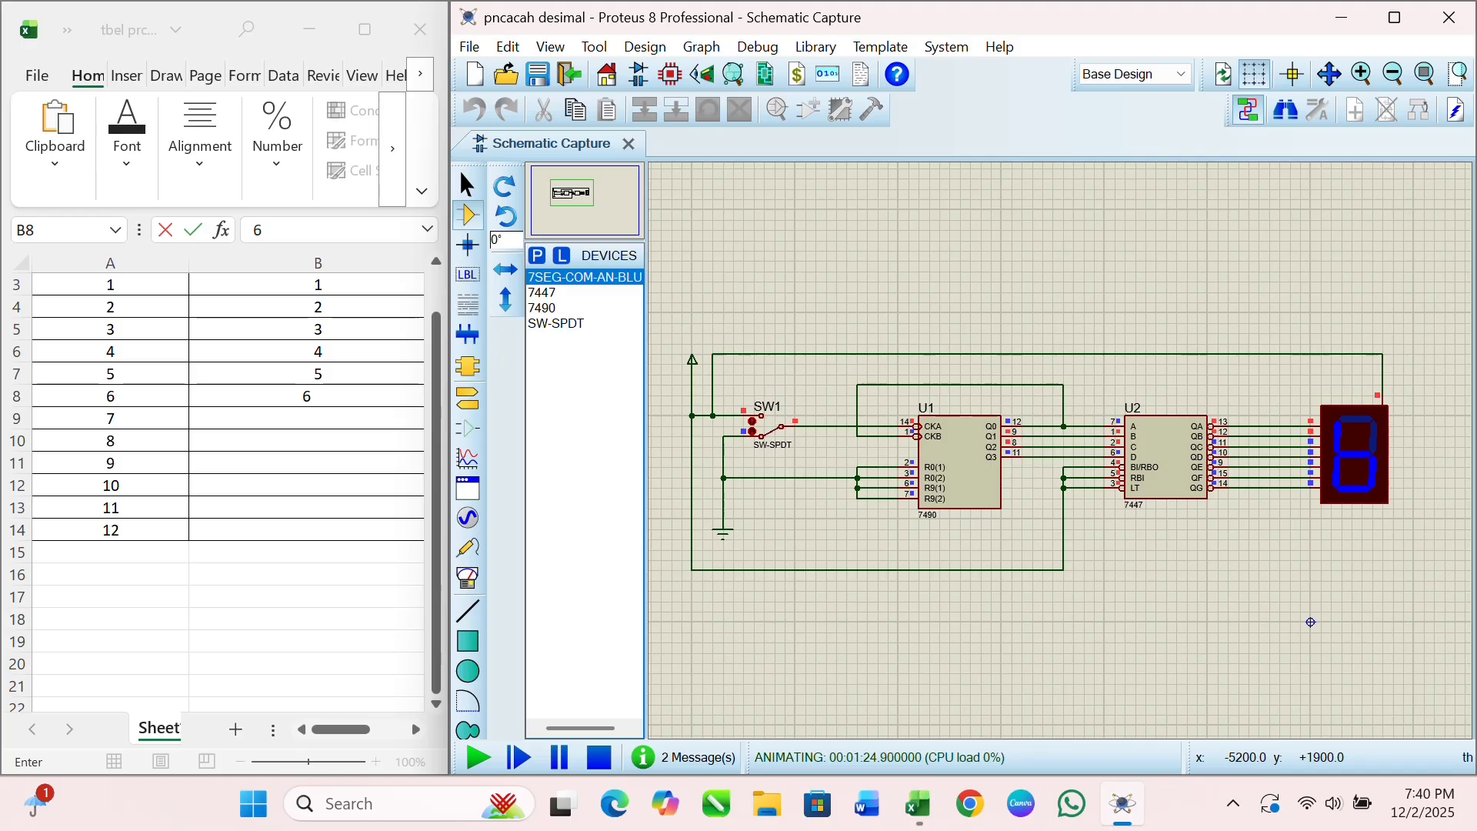
{"action": "key", "text": "alt+Tab"}
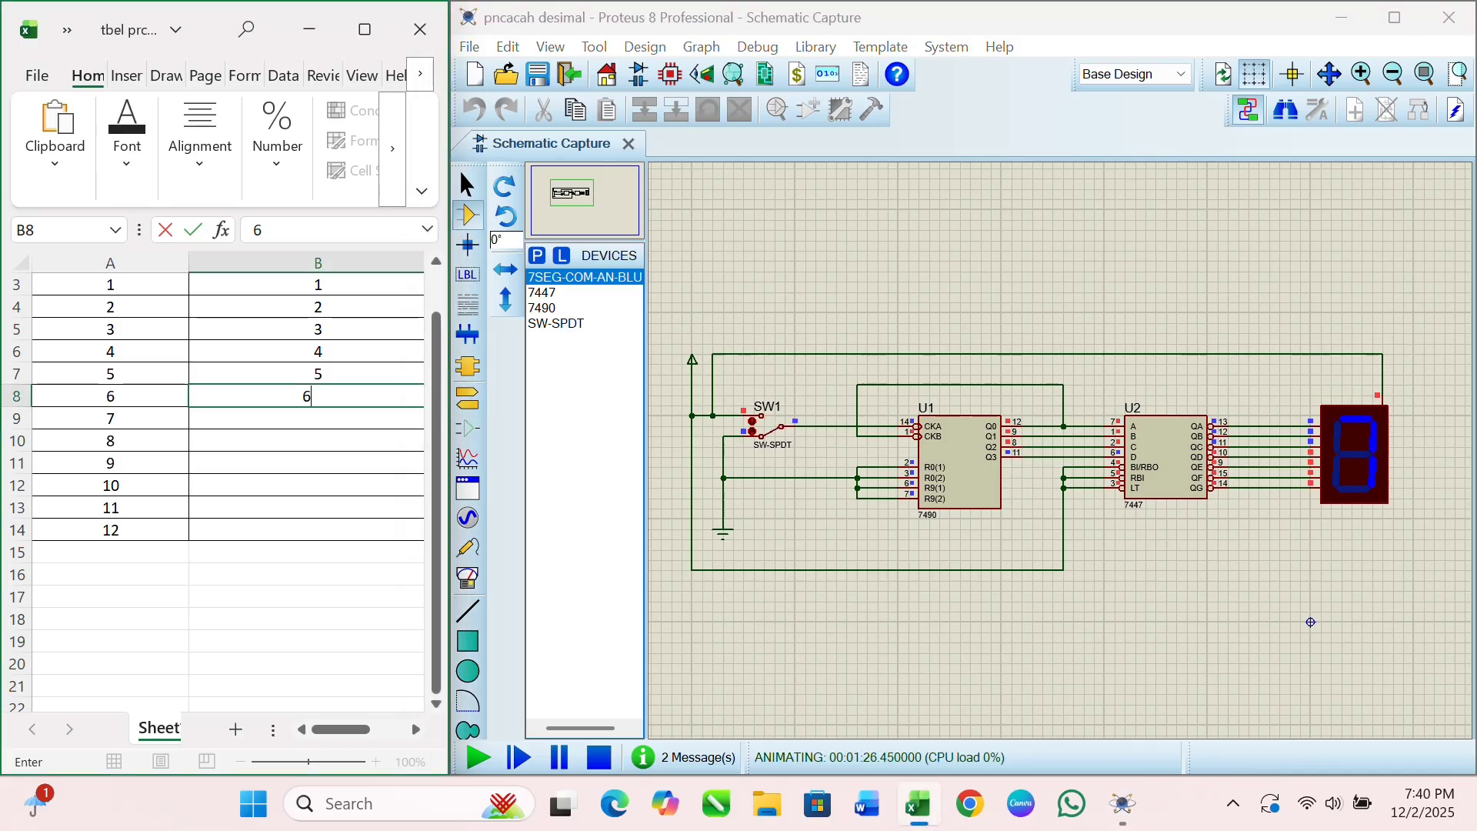
{"action": "key", "text": "Return"}
{"action": "type", "text": "7"}
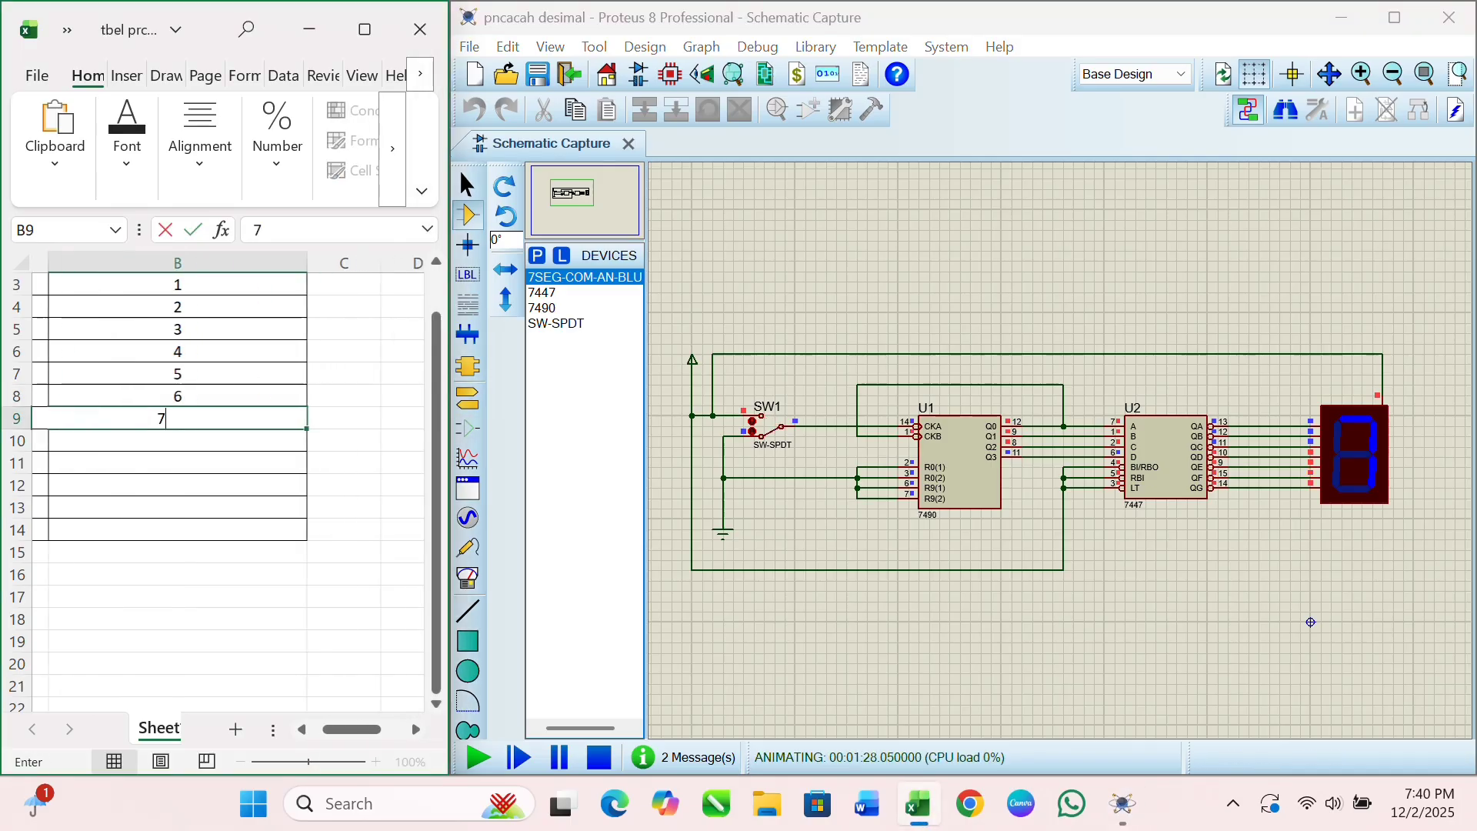
{"action": "left_click", "coordinate": [302, 730]}
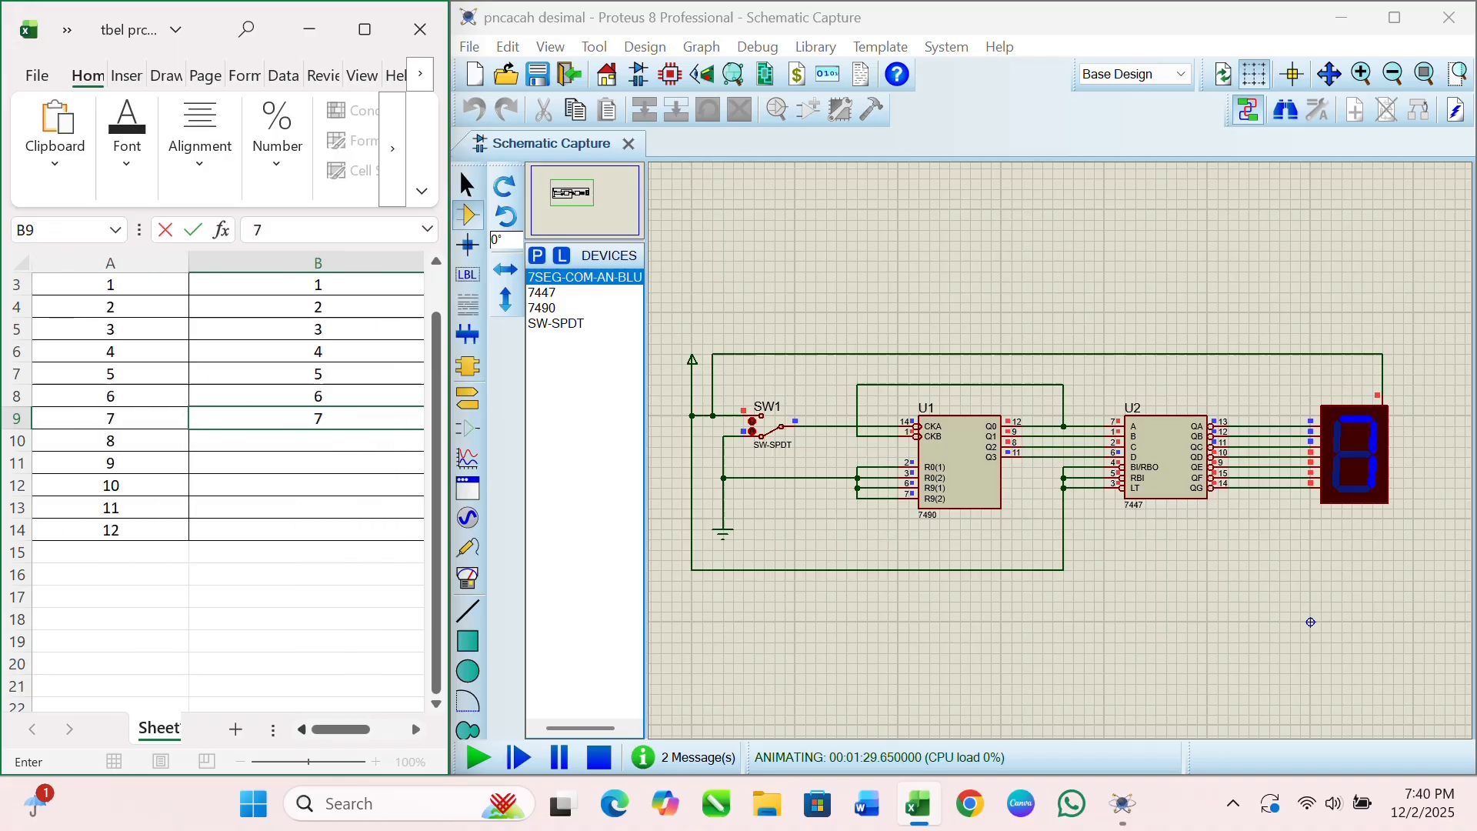
{"action": "key", "text": "Return"}
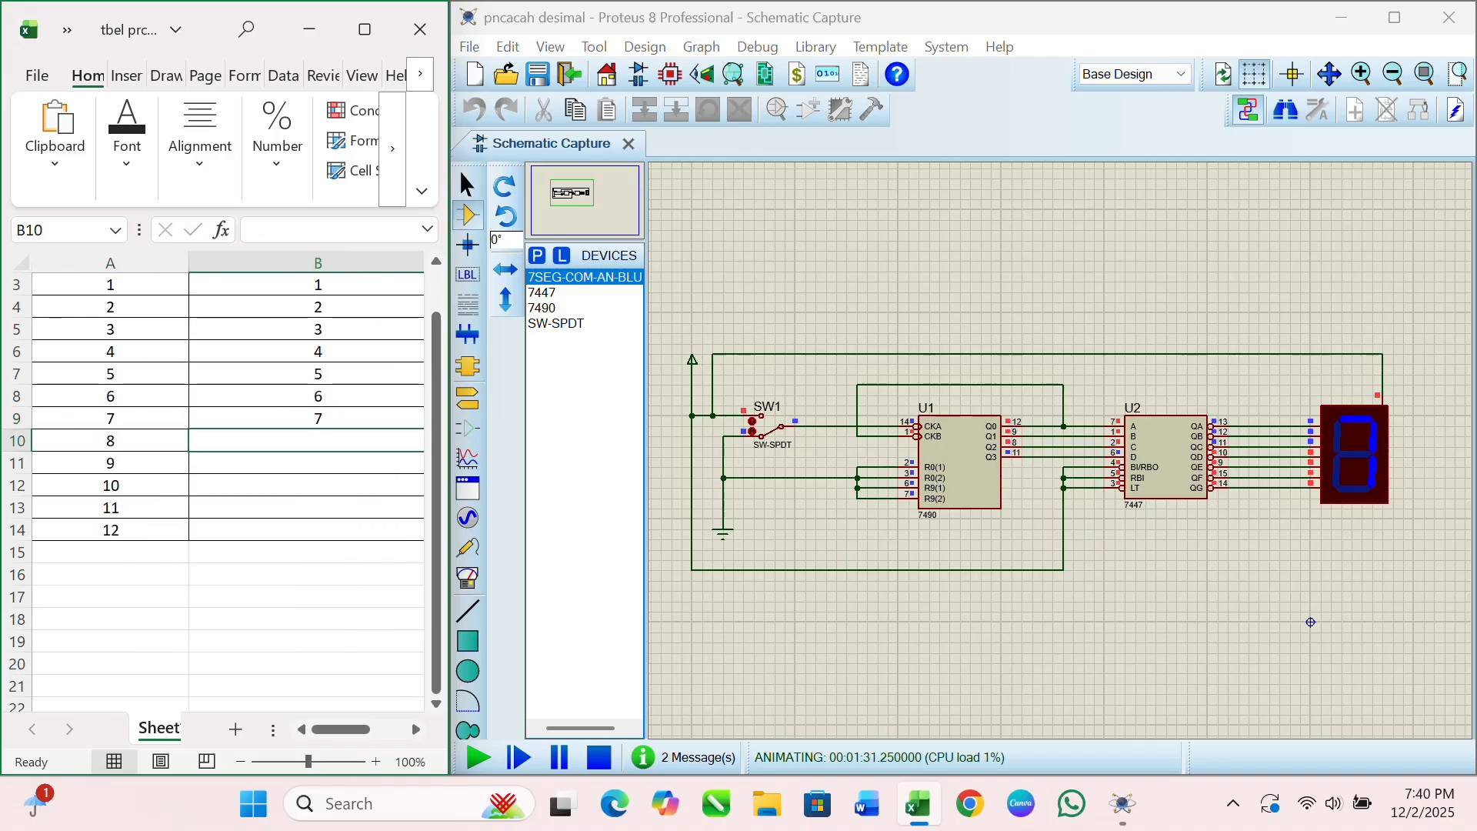
Toggle SW1 up and back down for the eighth clock pulse, and enter 8 in cell B10.
{"action": "left_click", "coordinate": [774, 426]}
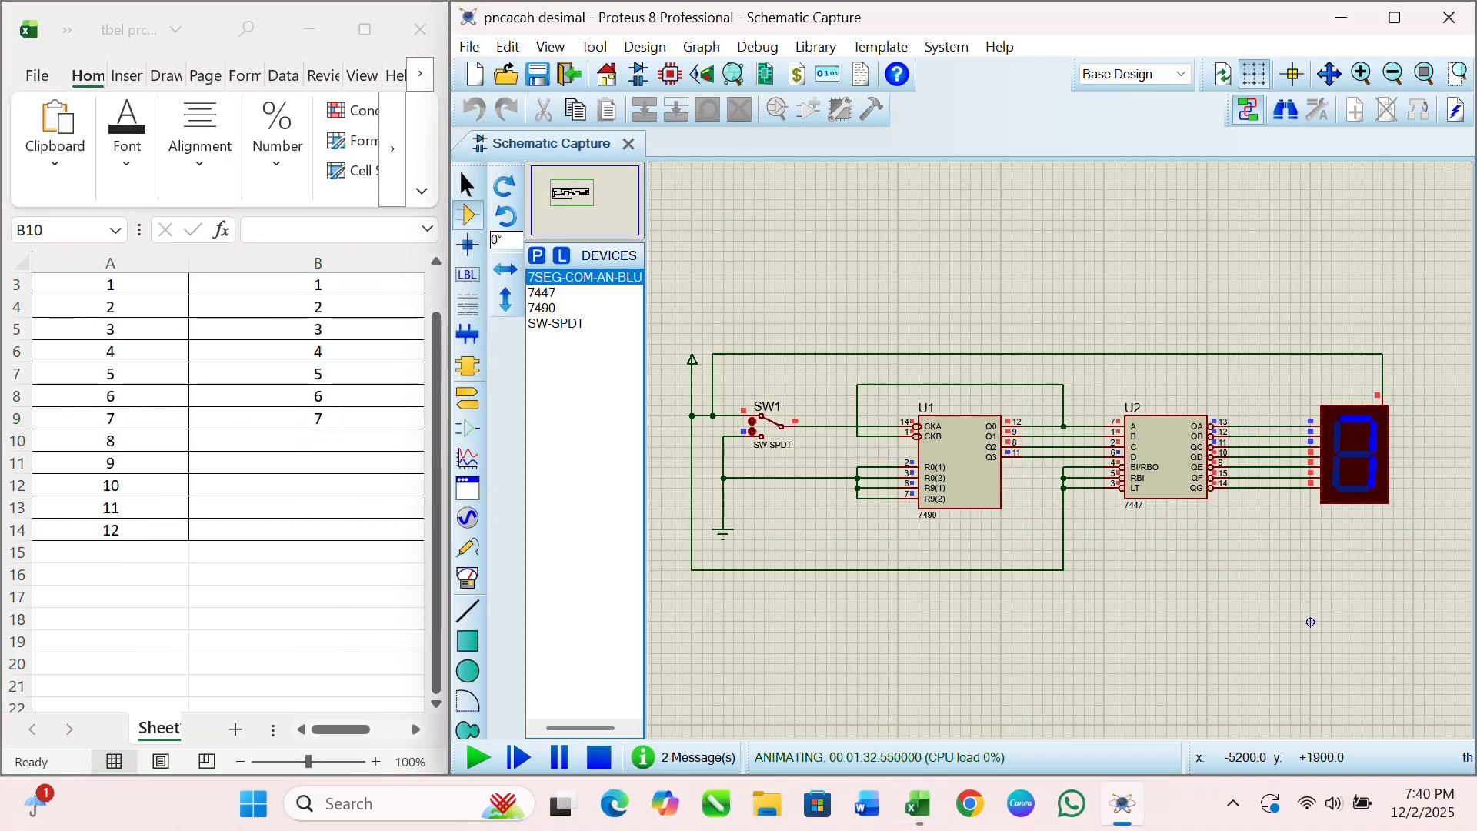
{"action": "left_click", "coordinate": [773, 426]}
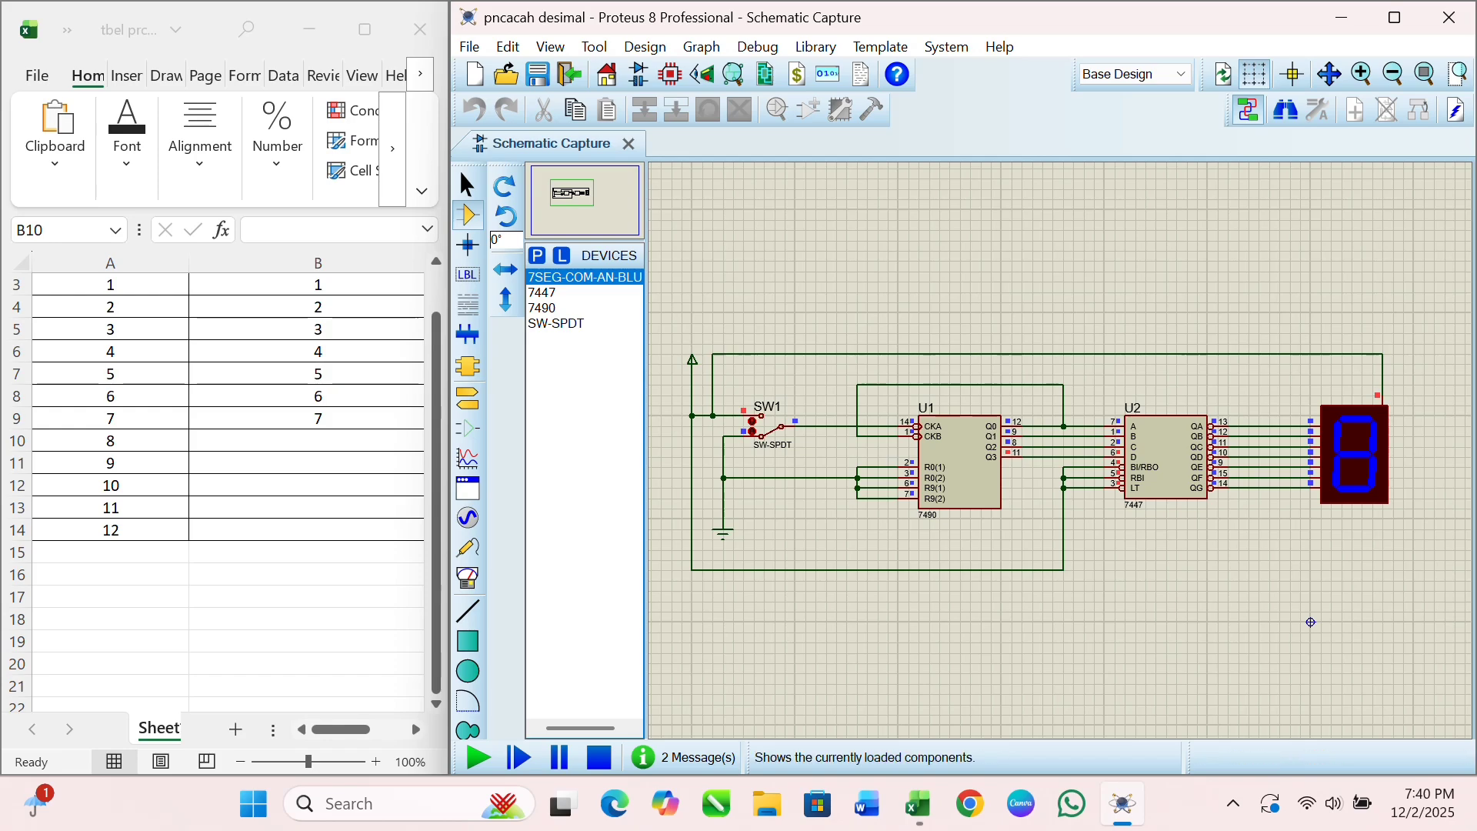
{"action": "key", "text": "alt+Tab"}
{"action": "type", "text": "8"}
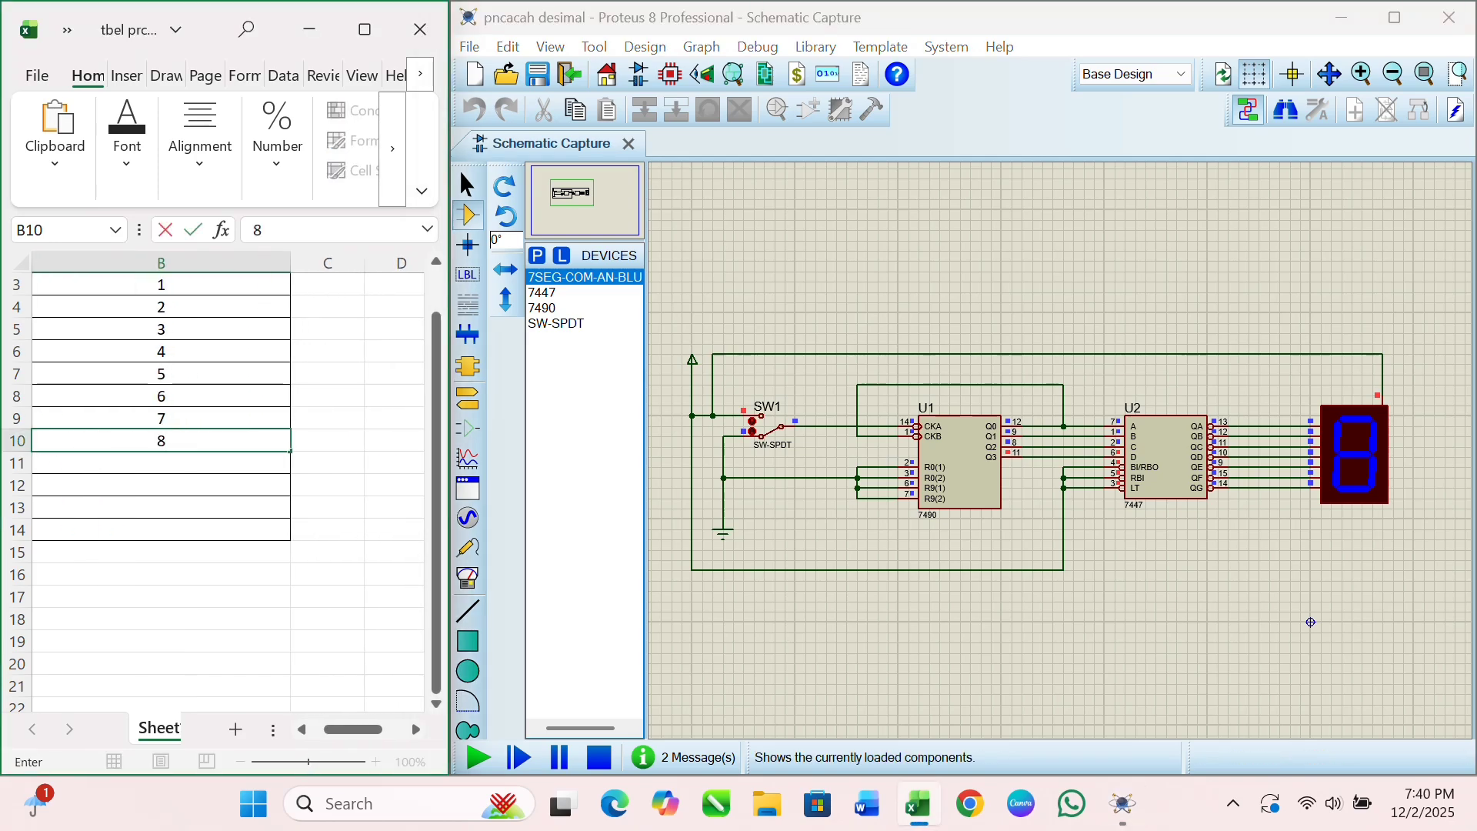
{"action": "key", "text": "Return"}
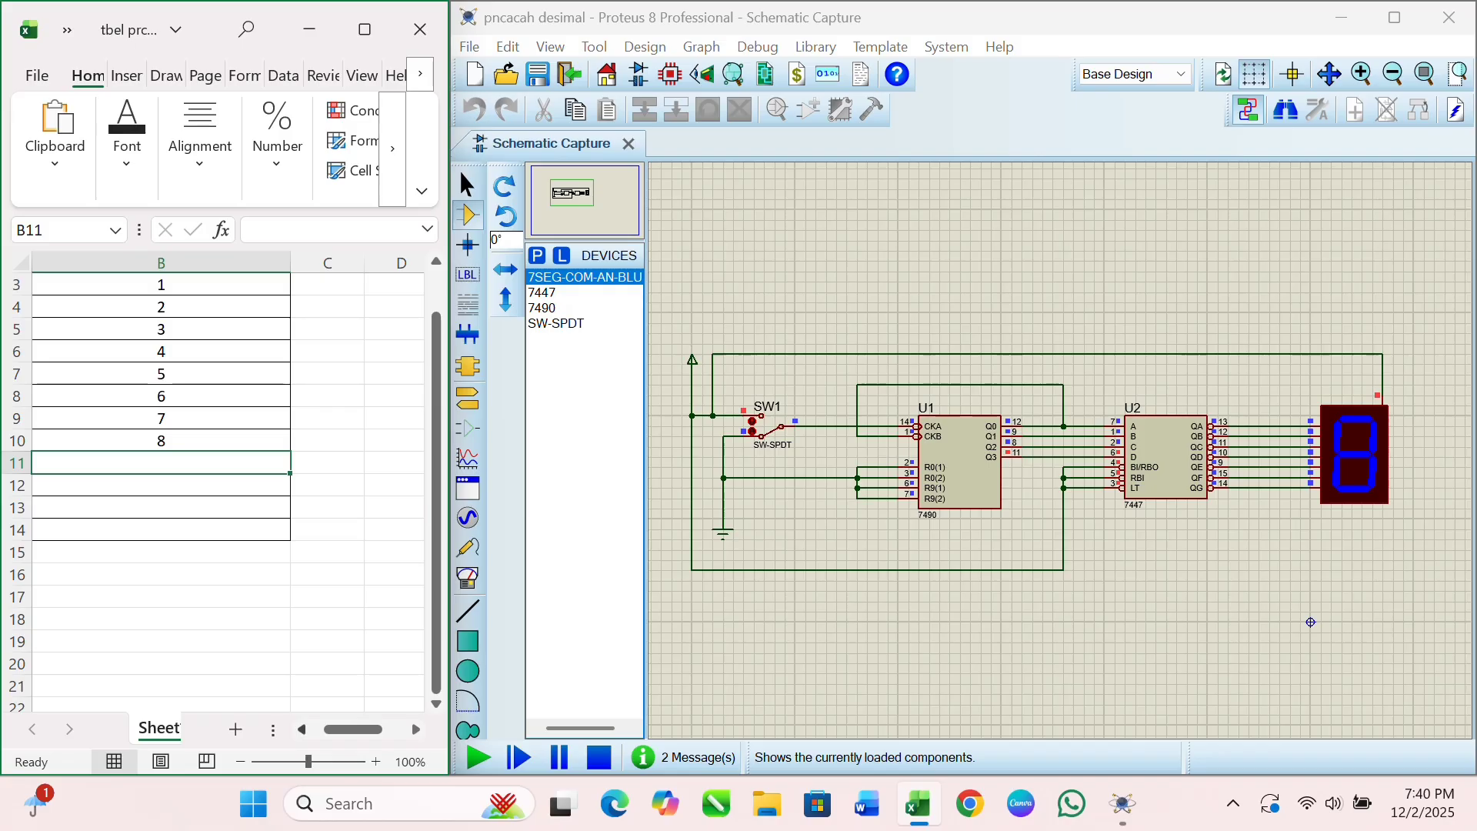
{"action": "left_click", "coordinate": [302, 729]}
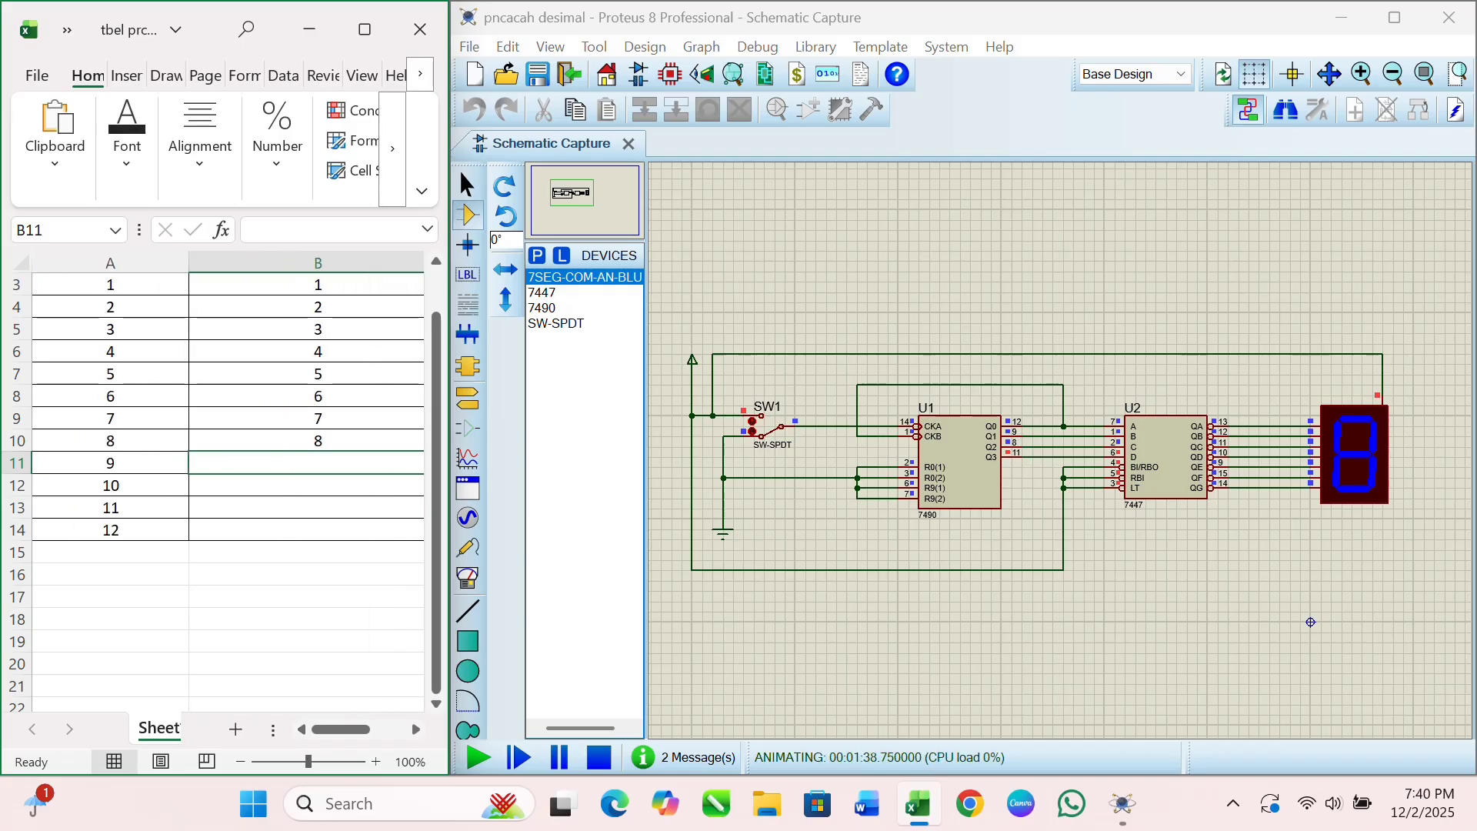
Advance the counter with SW1 for clock input 9 and enter 9 in cell B11.
{"action": "key", "text": "alt+Tab"}
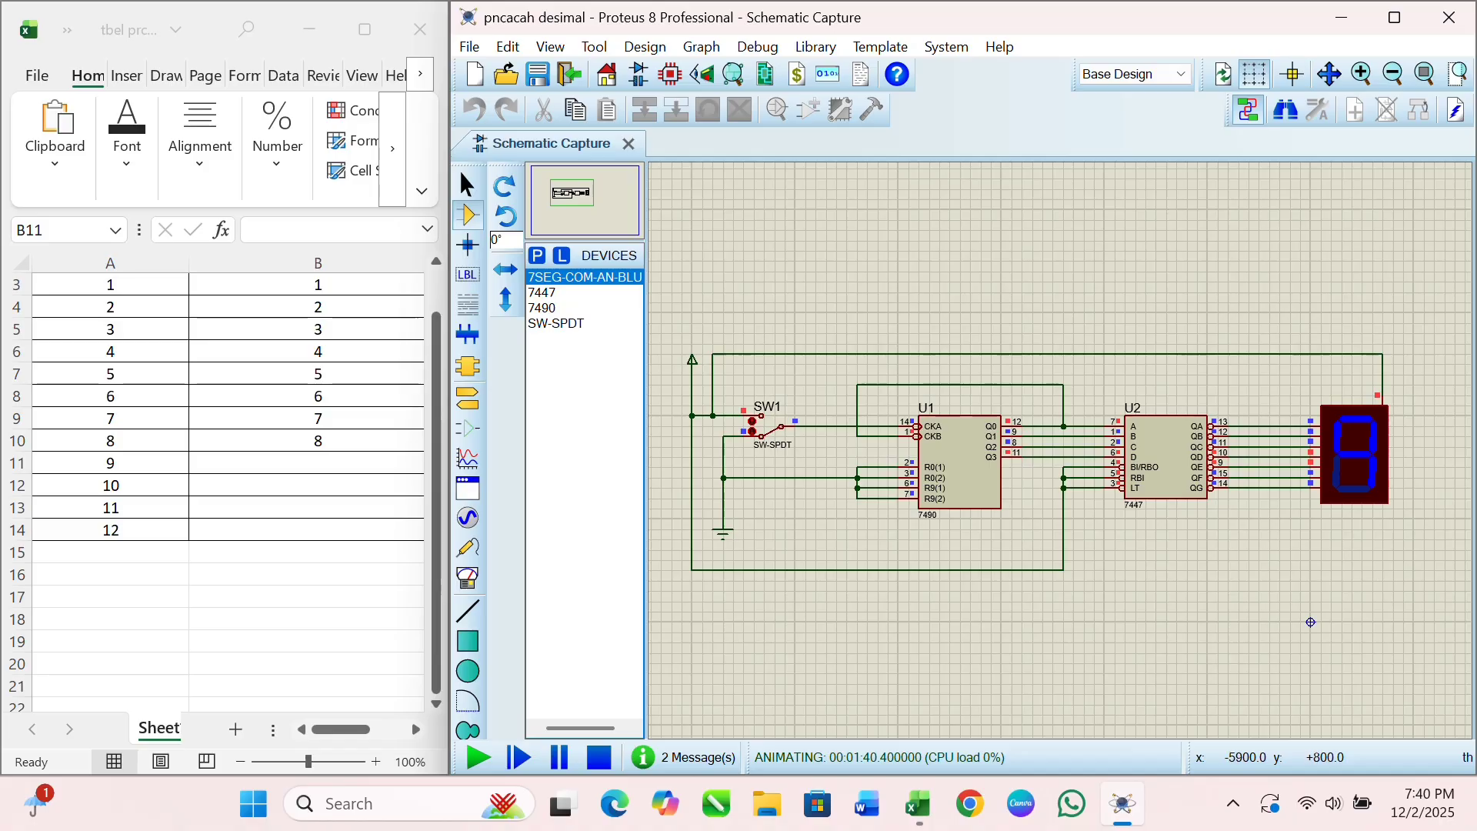
{"action": "key", "text": "alt+Tab"}
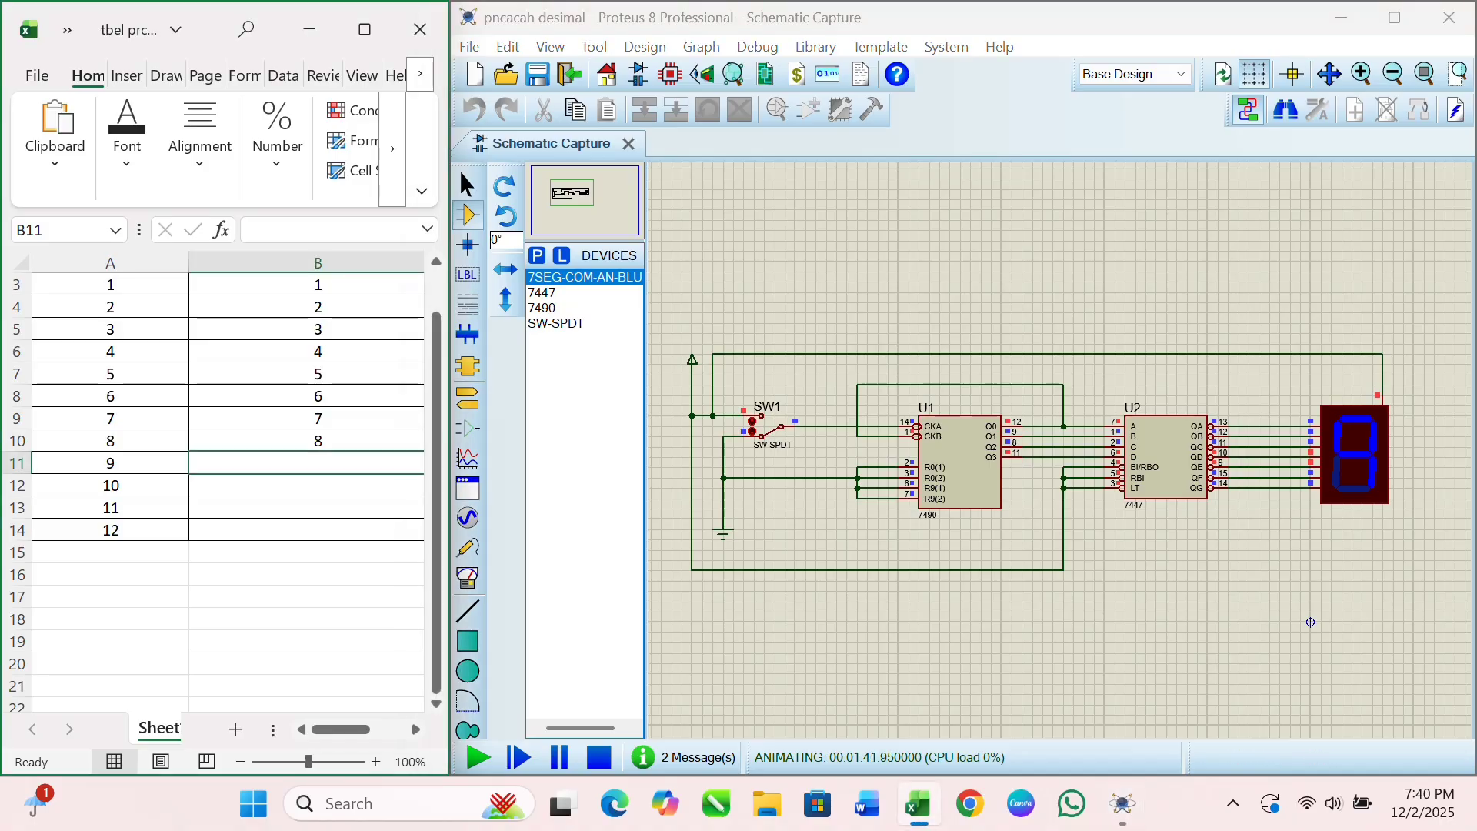
{"action": "type", "text": "9"}
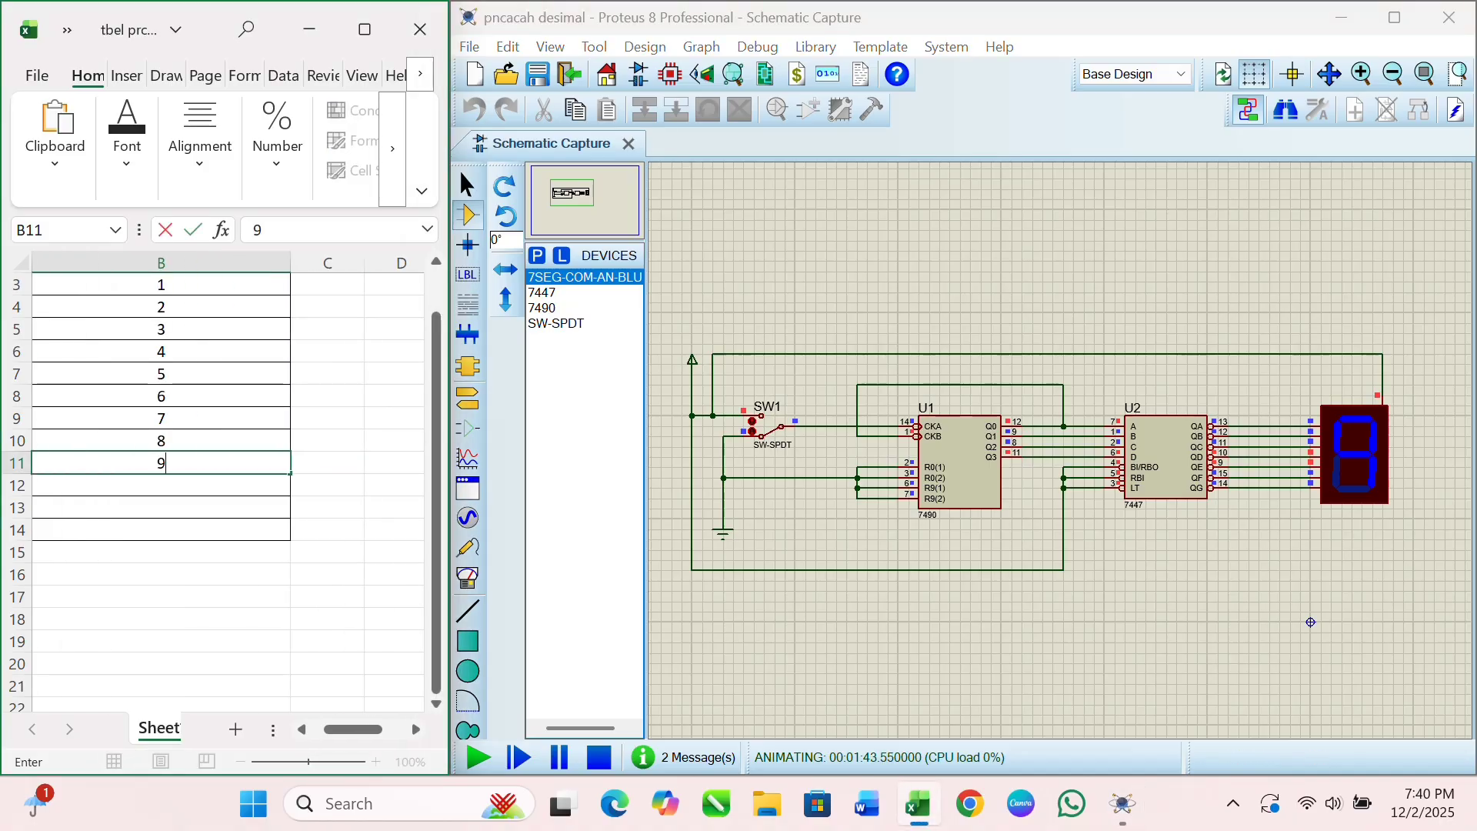
{"action": "key", "text": "alt+Tab"}
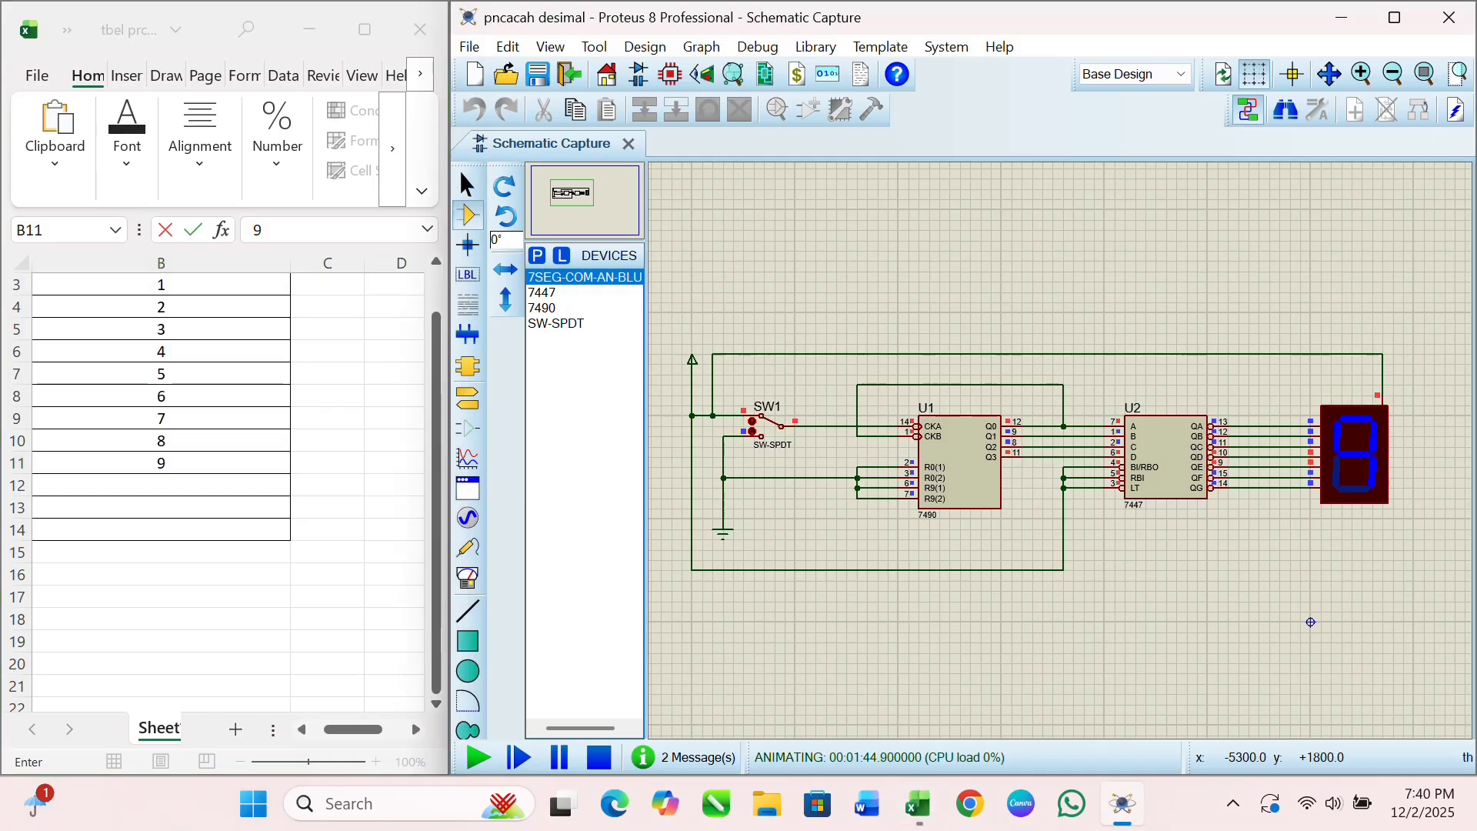
{"action": "key", "text": "alt+Tab"}
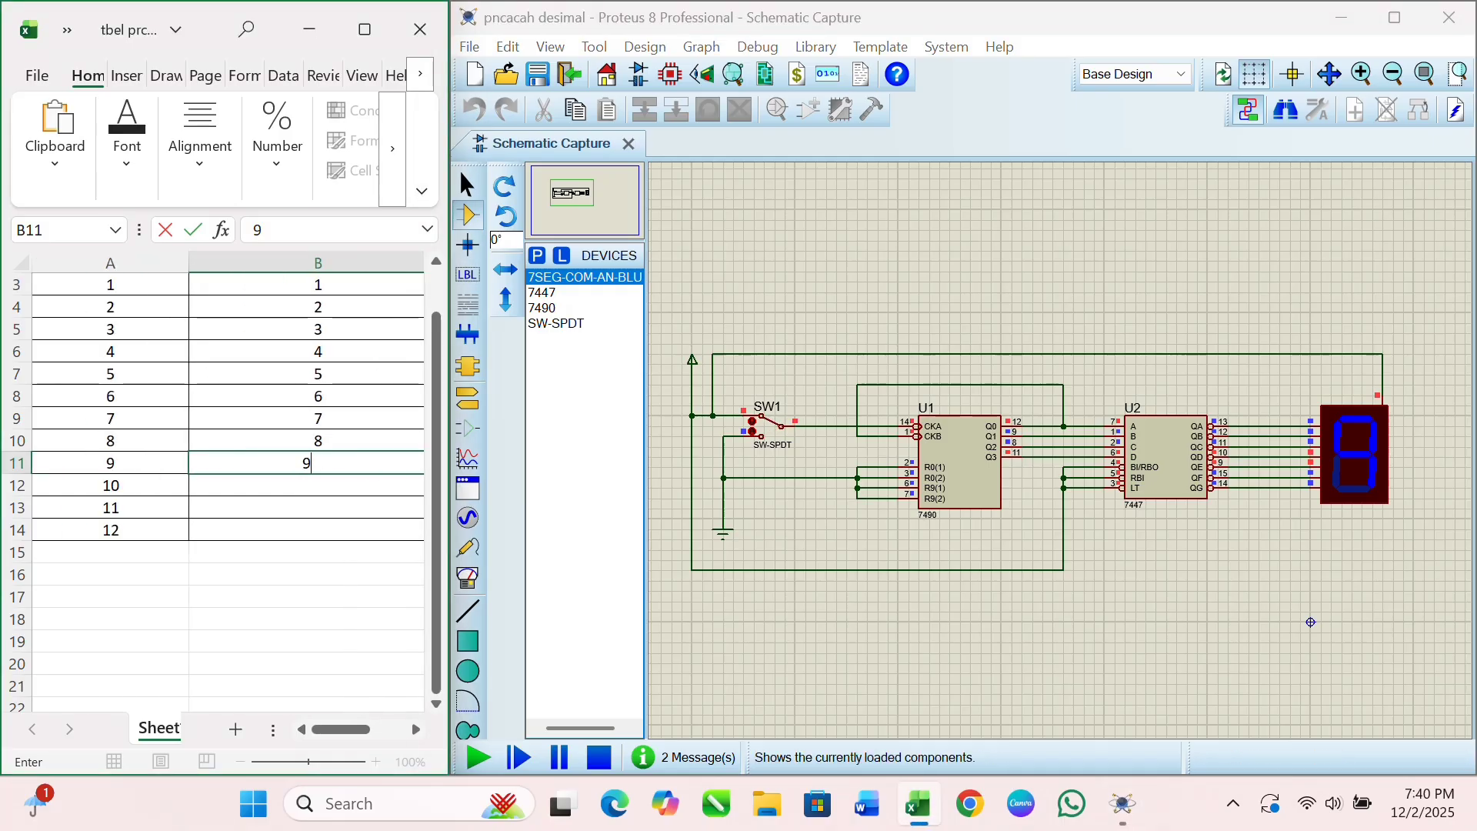
{"action": "key", "text": "Return"}
Complete the tenth clock pulse with SW1 and record 0 as the output in cell B12.
{"action": "left_click", "coordinate": [459, 170]}
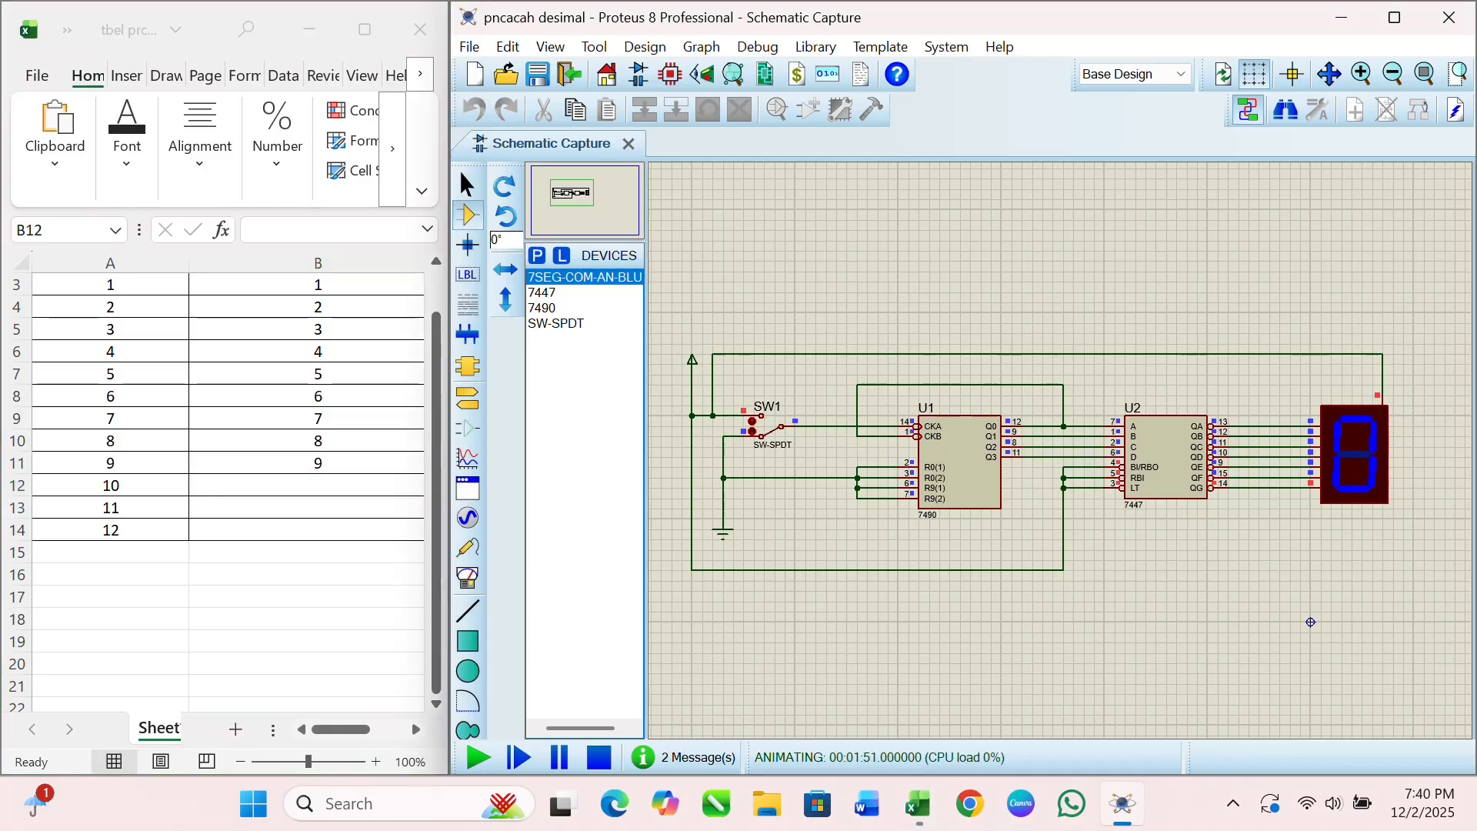
{"action": "key", "text": "alt+Tab"}
{"action": "type", "text": "0"}
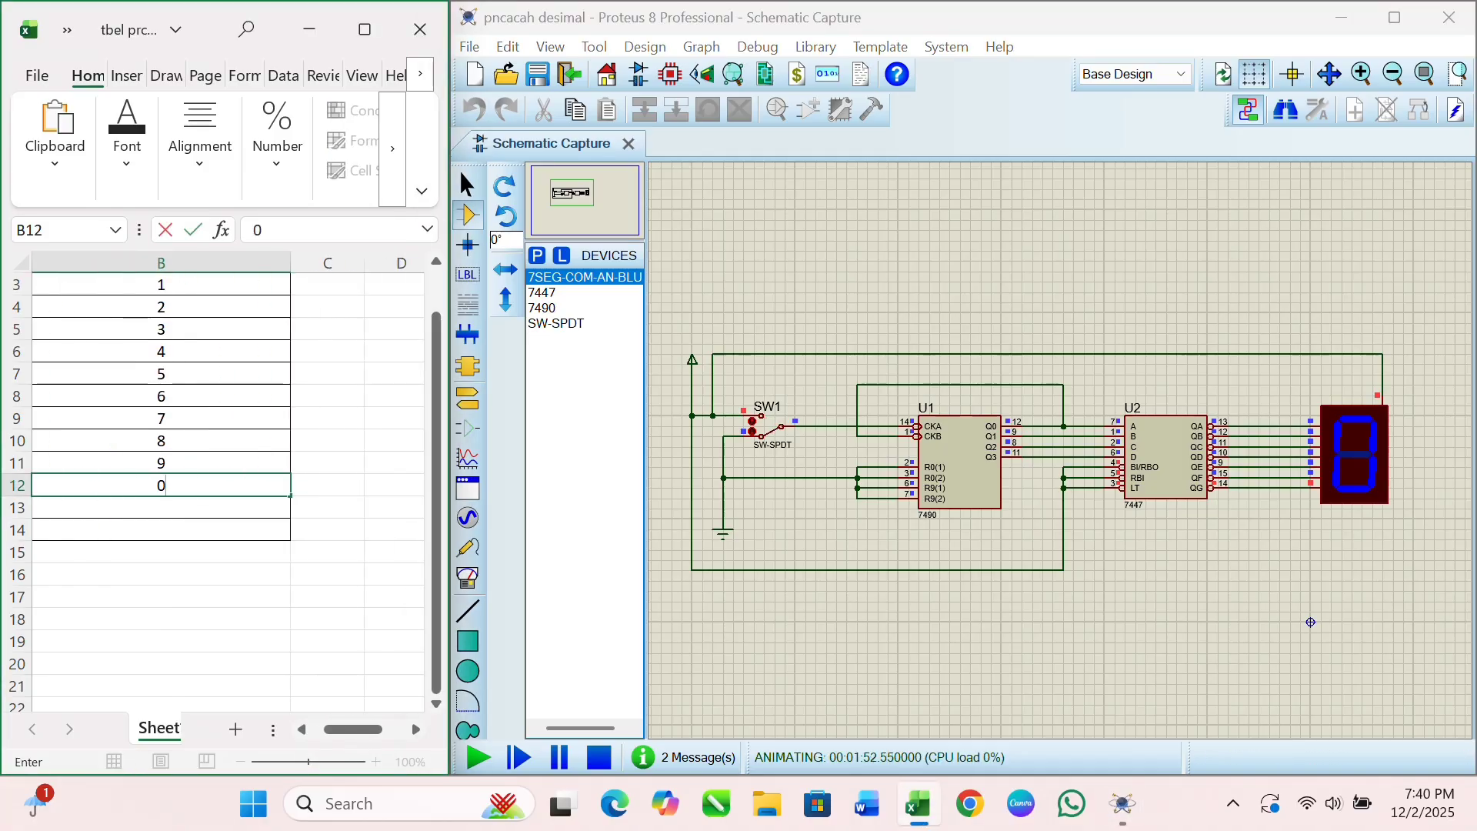
{"action": "scroll", "coordinate": [227, 485], "scroll_direction": "left", "scroll_amount": 2}
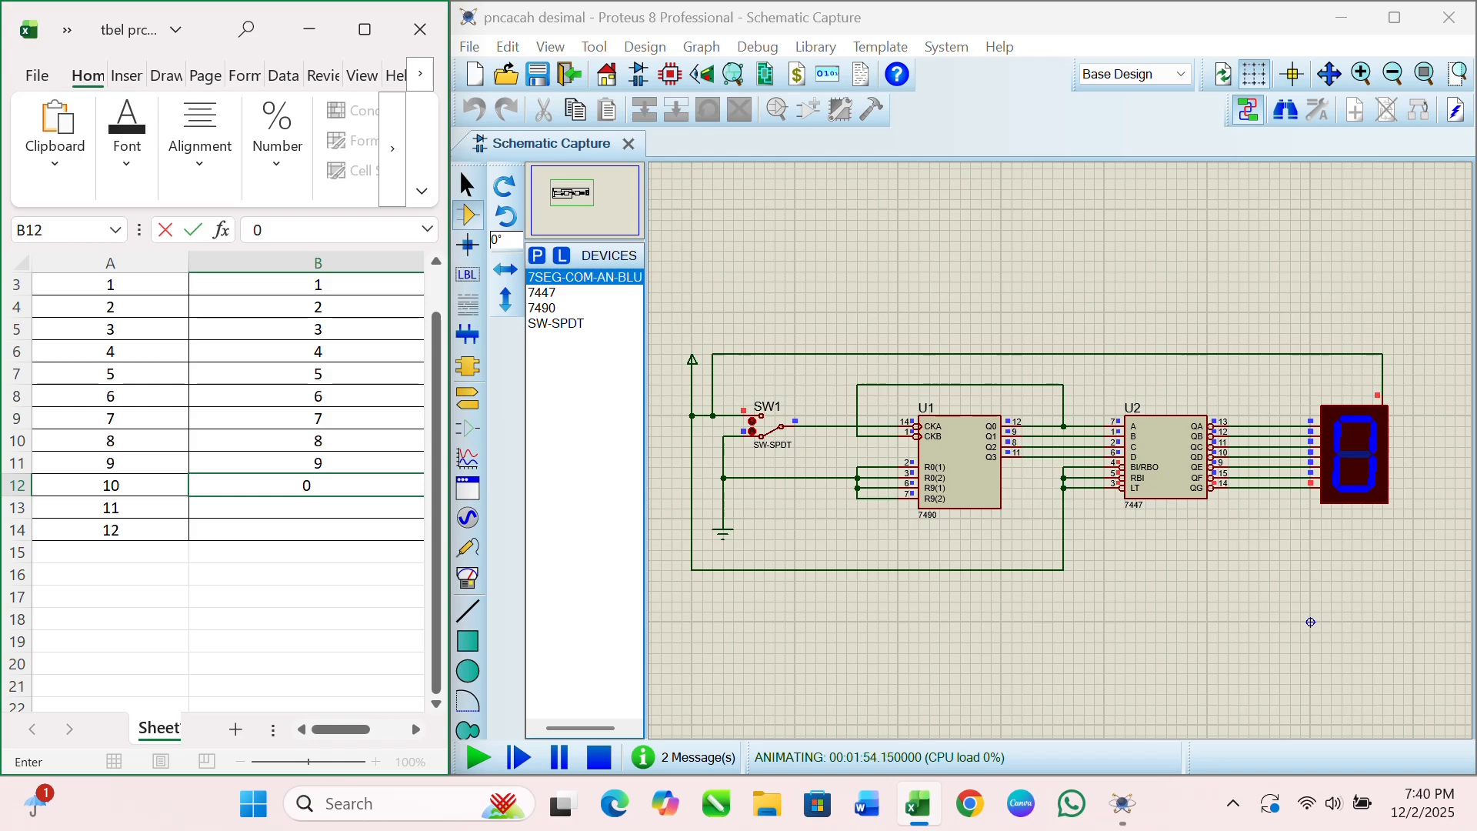
{"action": "key", "text": "Return"}
Apply the eleventh clock pulse with SW1 and enter 1 as the output in cell B13.
{"action": "key", "text": "alt+Tab"}
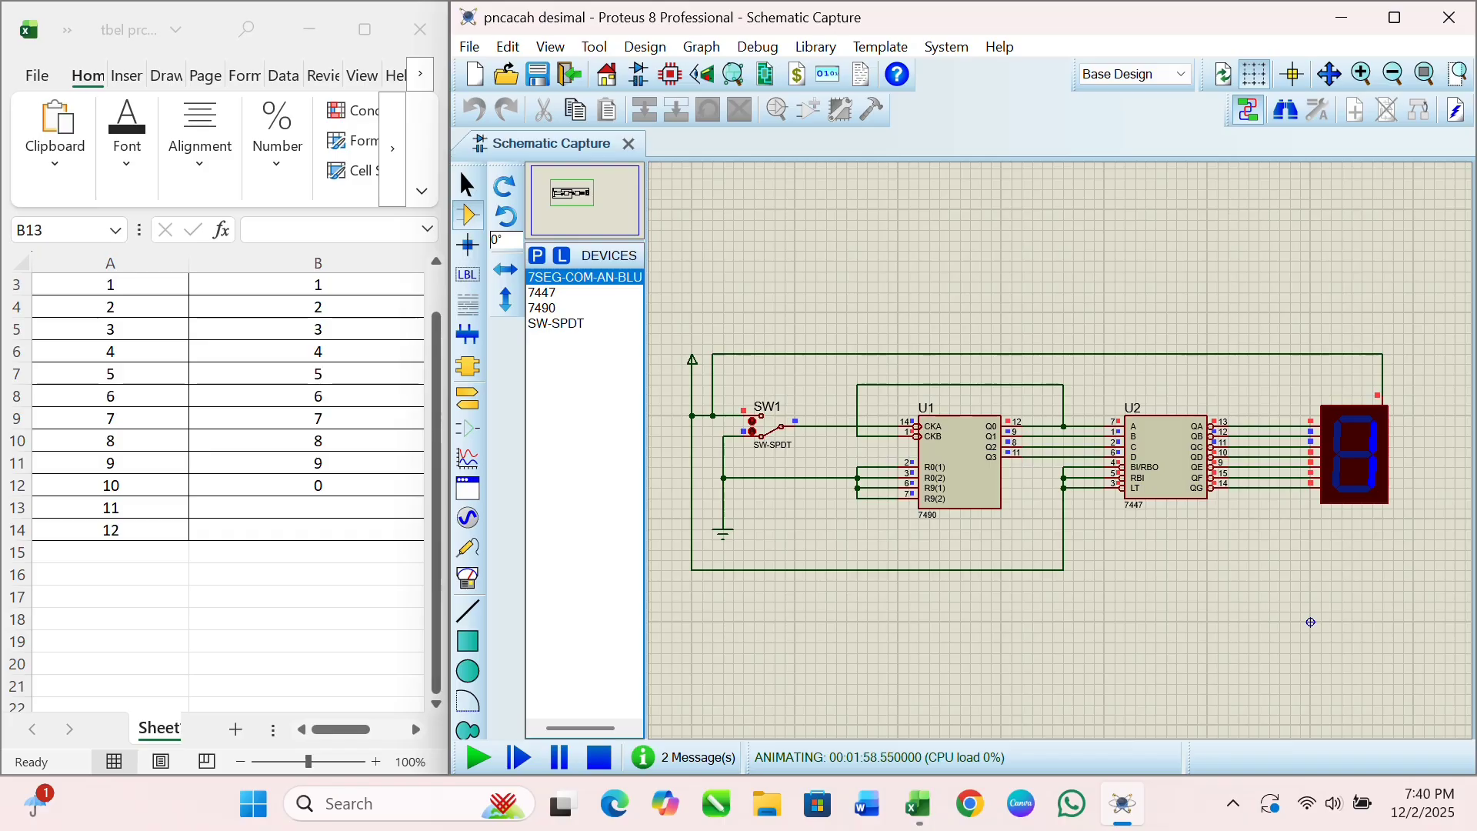
{"action": "key", "text": "alt+Tab"}
{"action": "type", "text": "1"}
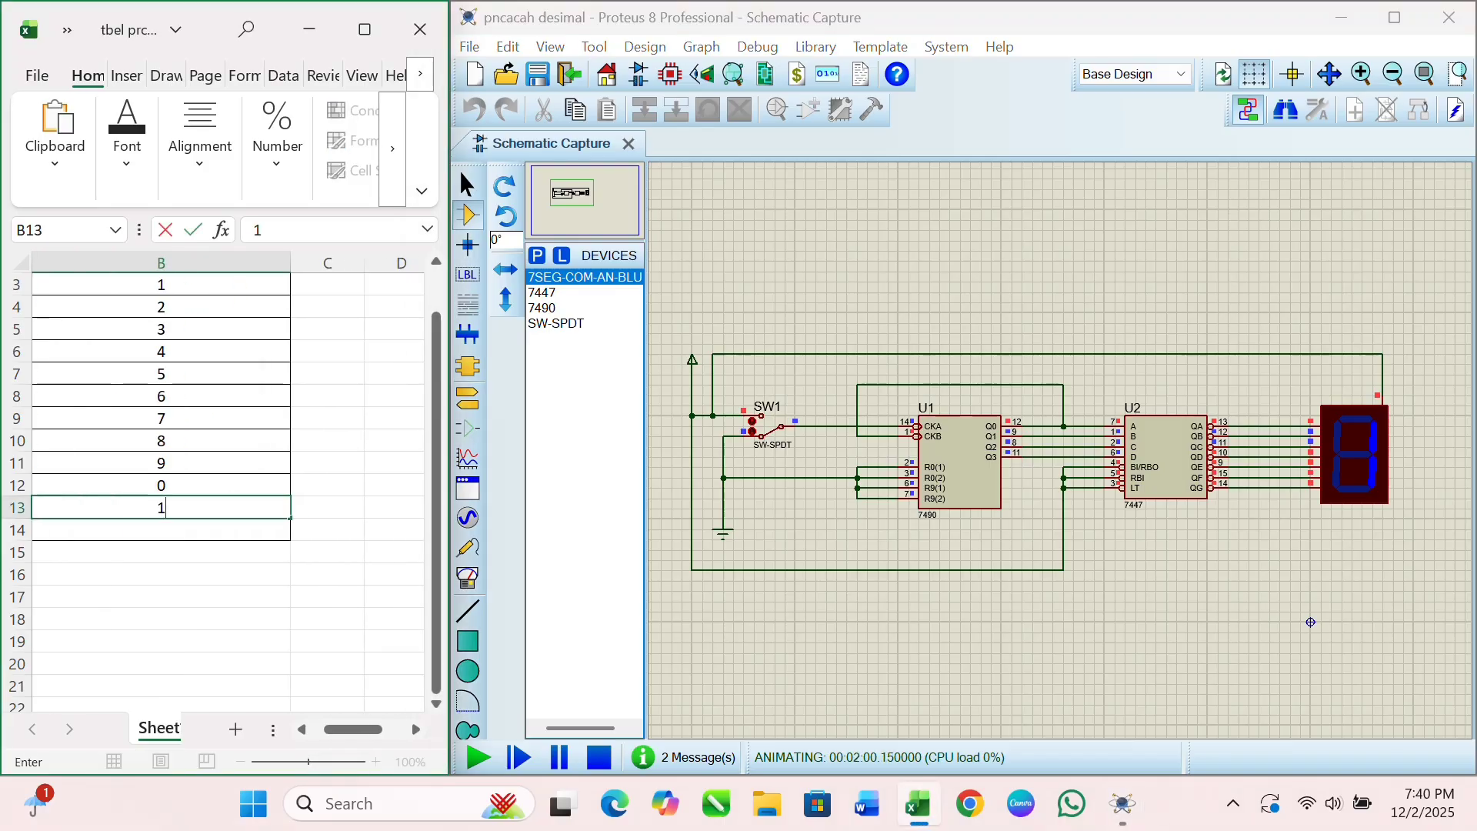
{"action": "key", "text": "Return"}
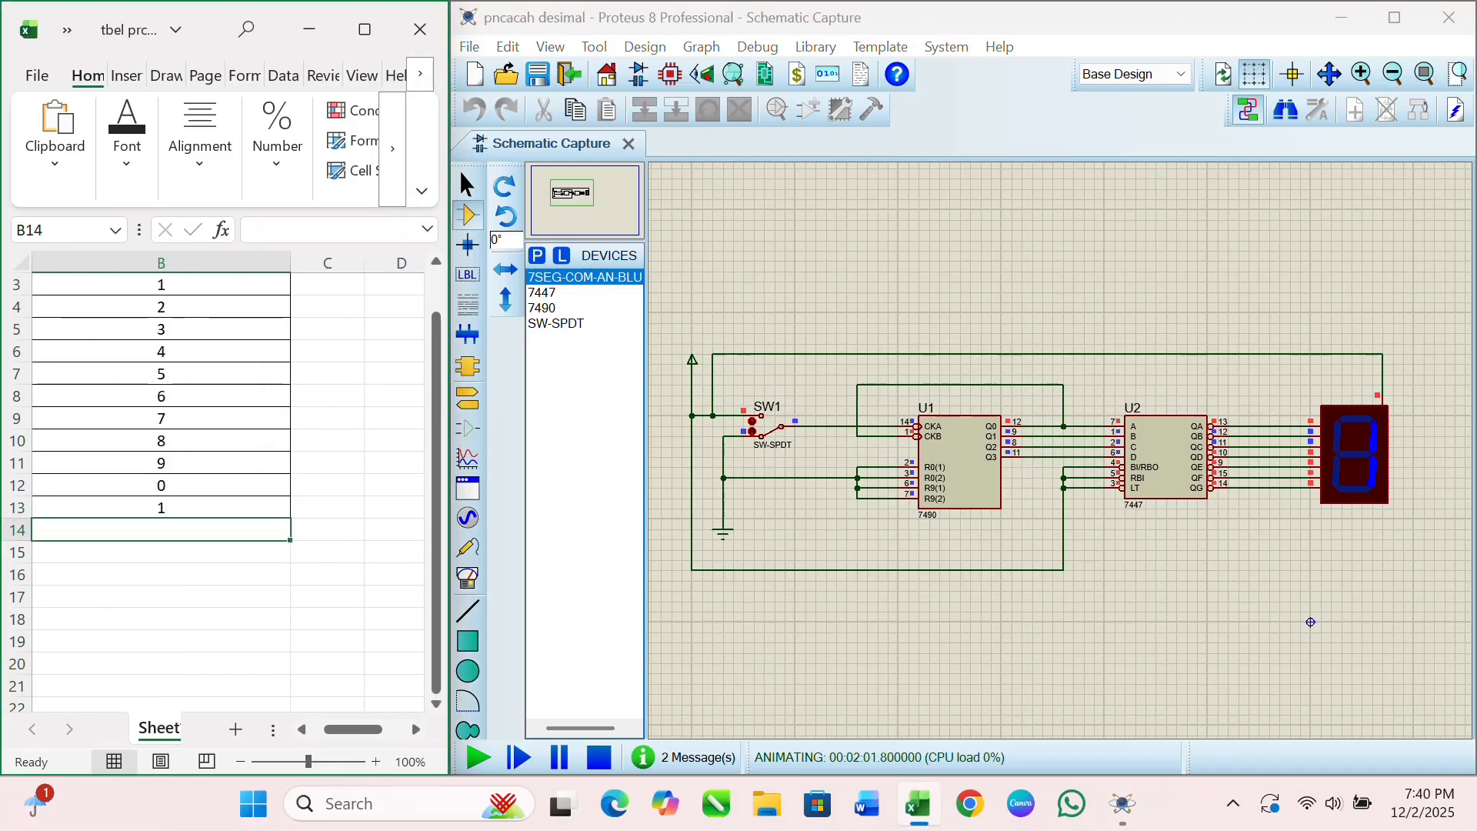
{"action": "scroll", "coordinate": [227, 484], "scroll_direction": "left", "scroll_amount": 3}
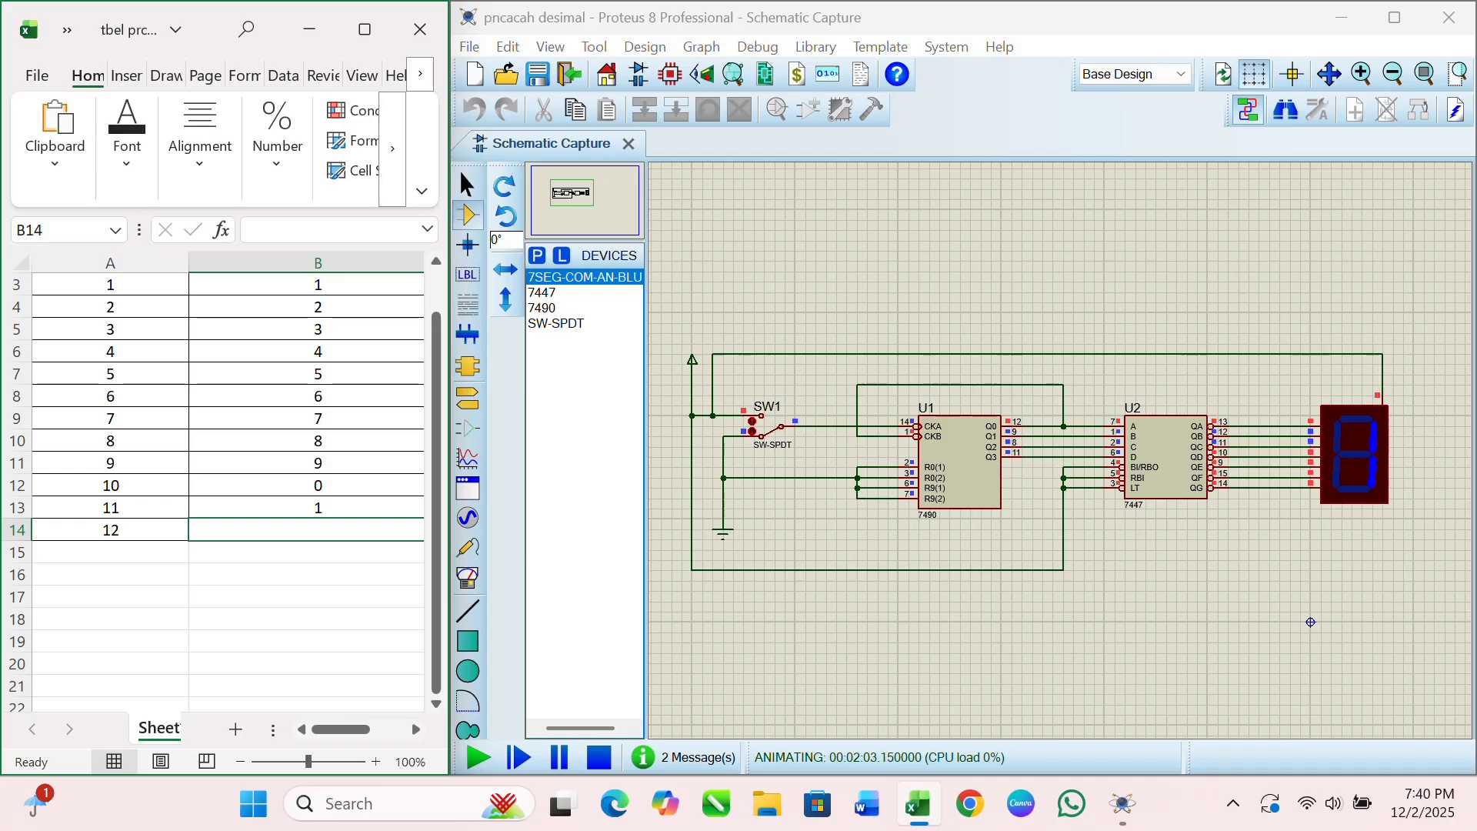
Apply the twelfth clock pulse with SW1 and enter 2 as the output in cell B14.
{"action": "left_click", "coordinate": [459, 171]}
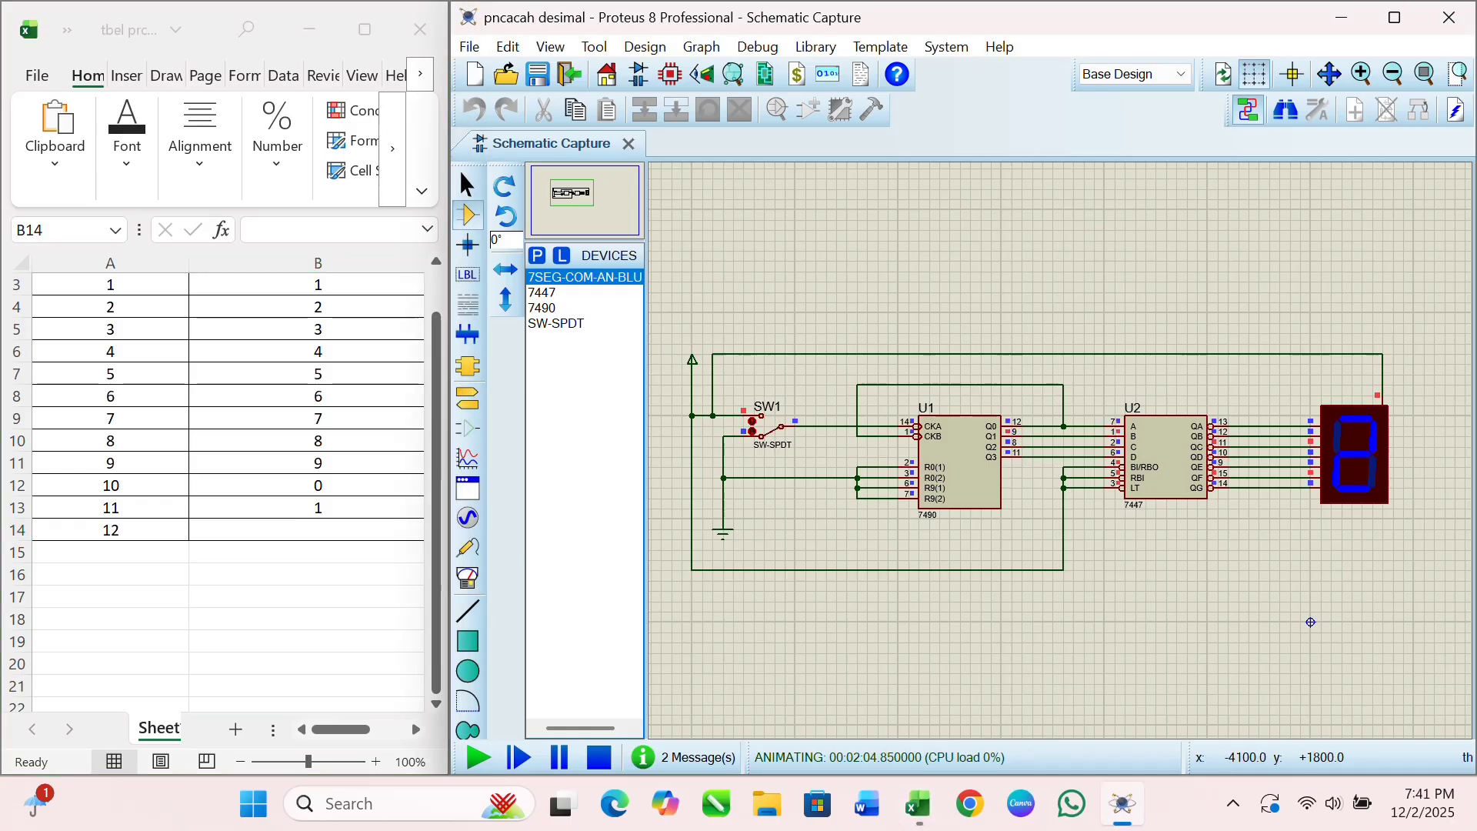
{"action": "key", "text": "alt+Tab"}
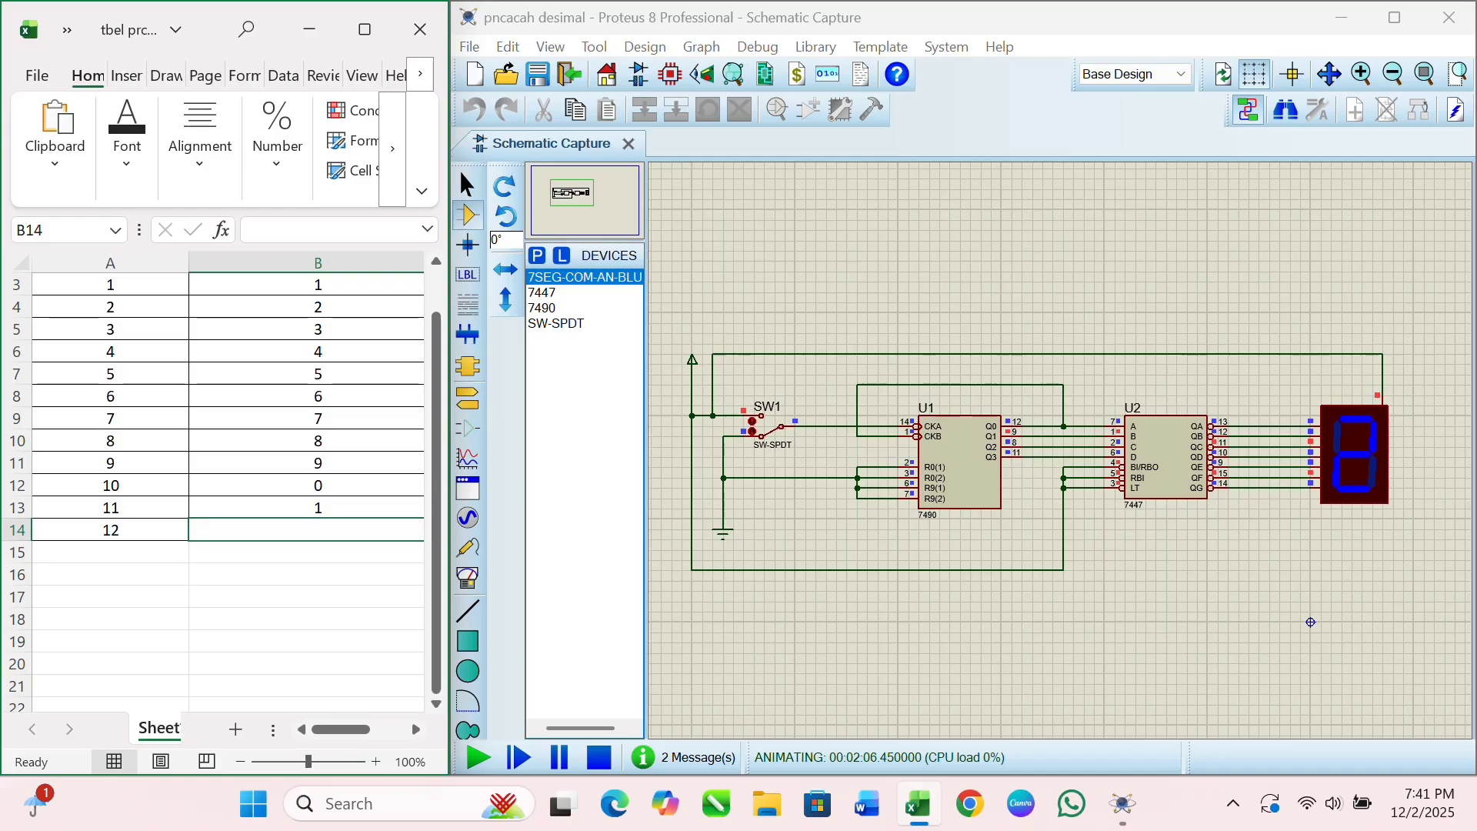
{"action": "type", "text": "2"}
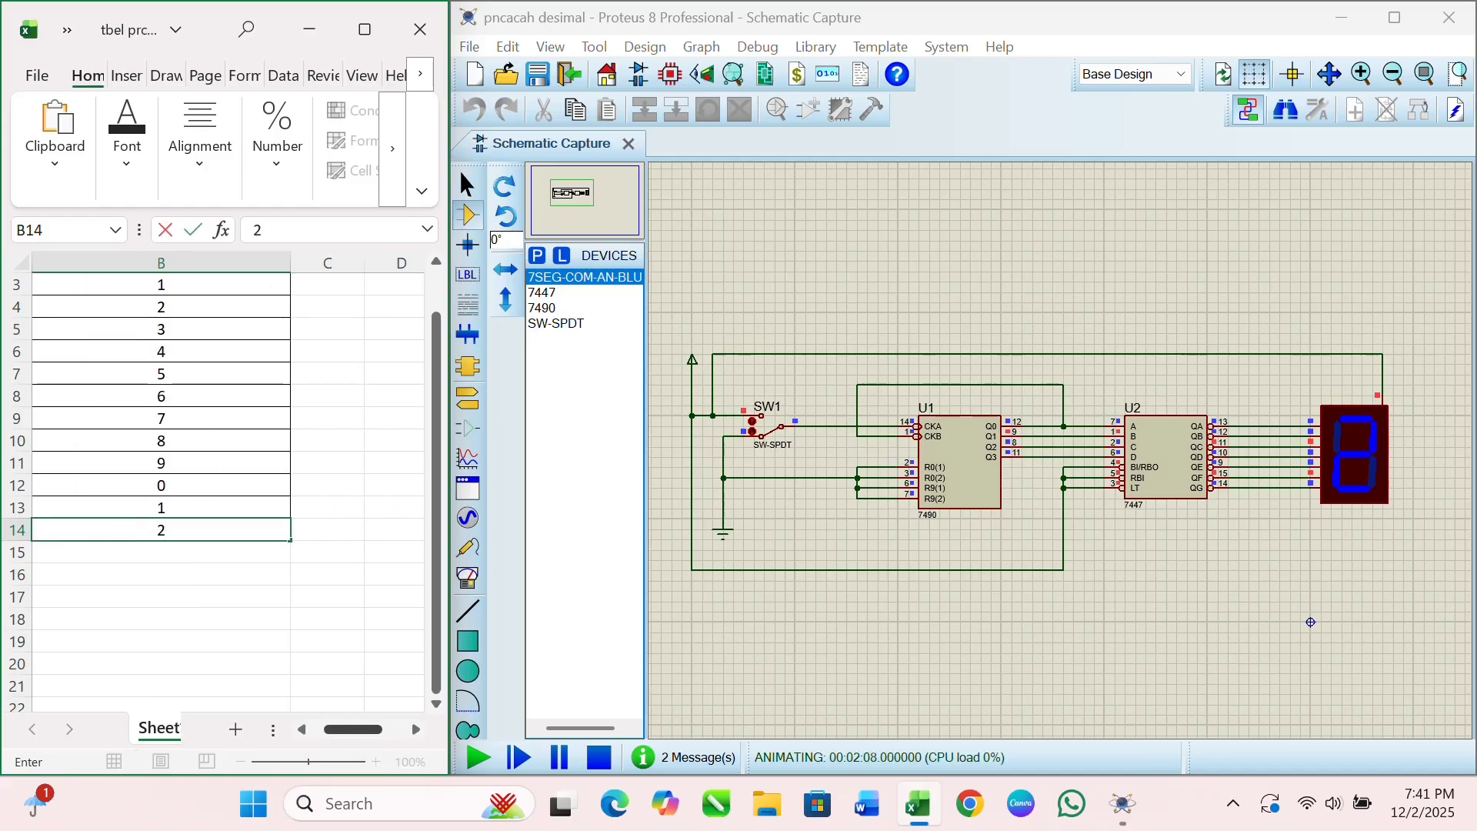
{"action": "left_click_drag", "start_coordinate": [353, 729], "coordinate": [339, 729]}
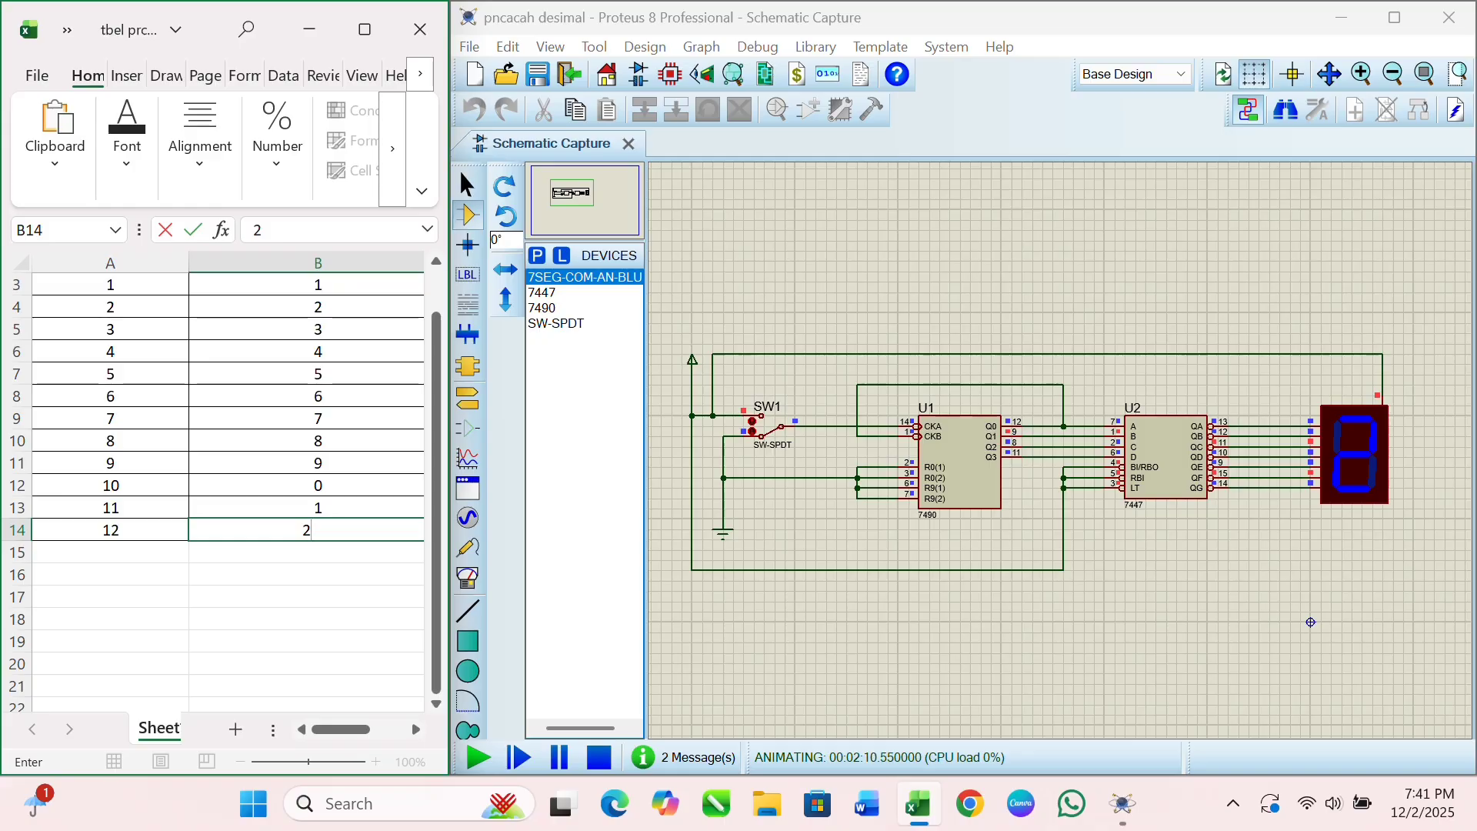
{"action": "left_click", "coordinate": [459, 170]}
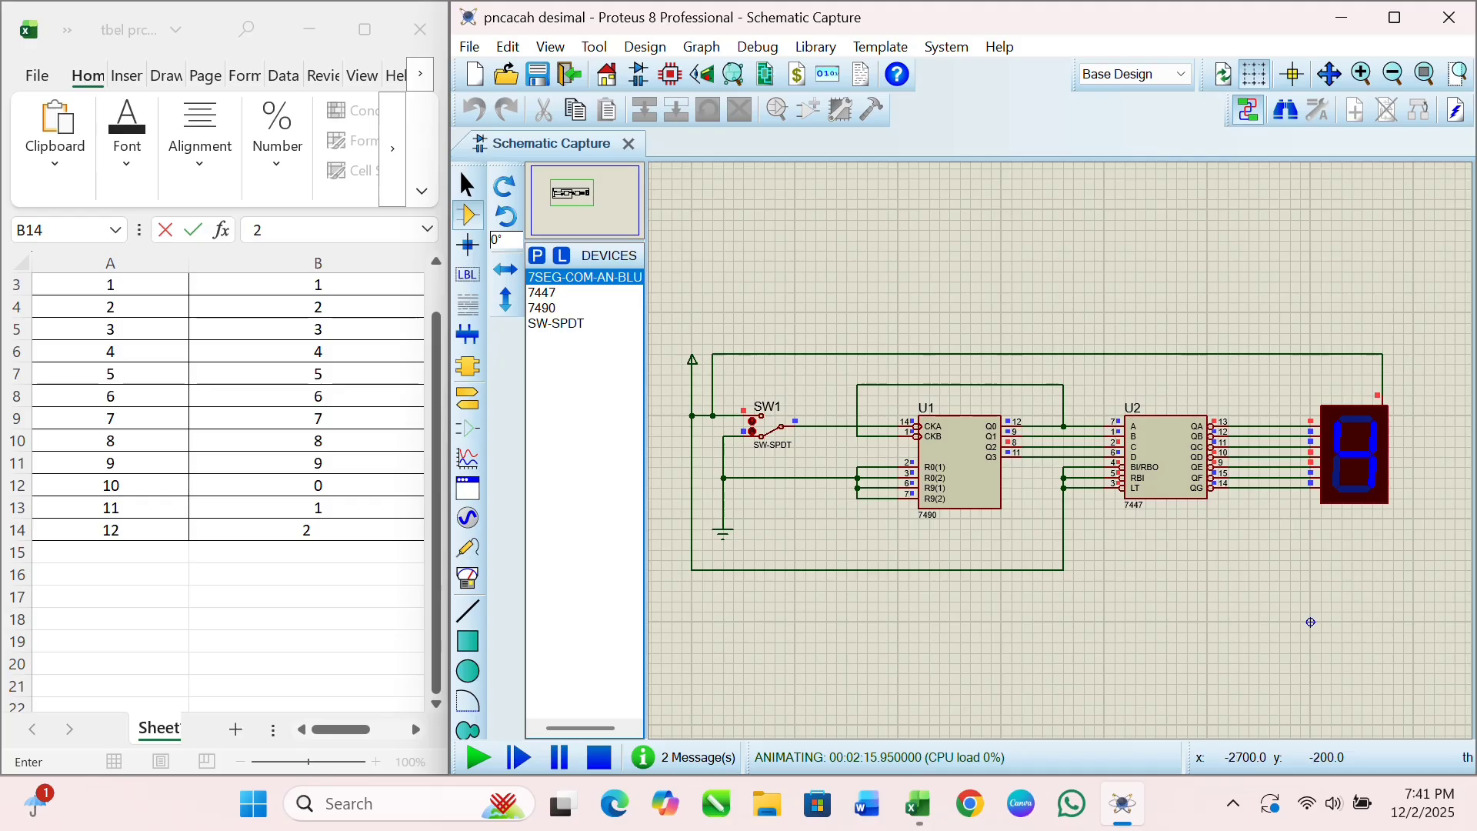
{"action": "left_click", "coordinate": [1233, 803]}
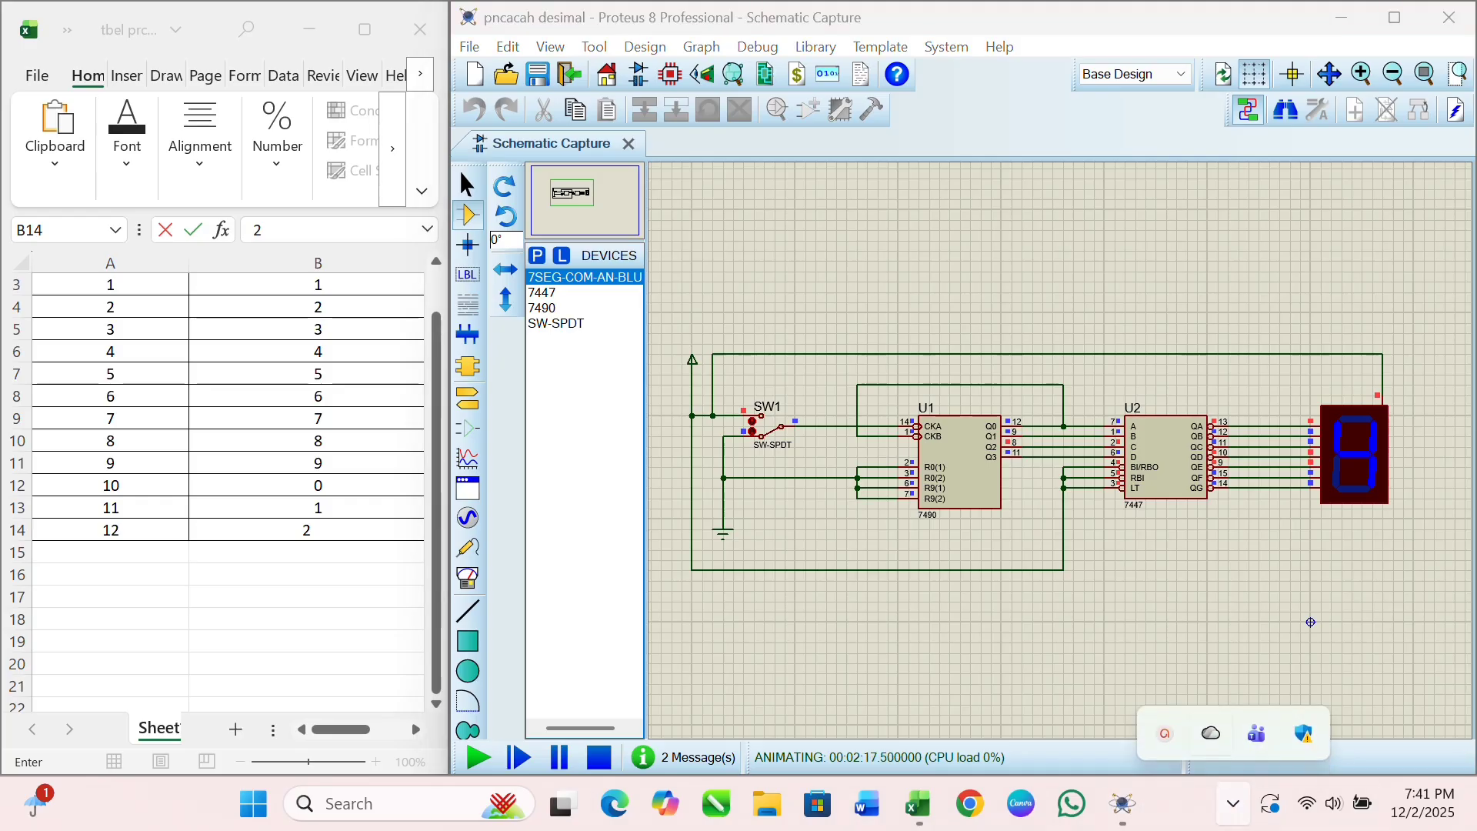
{"action": "left_click", "coordinate": [1165, 733]}
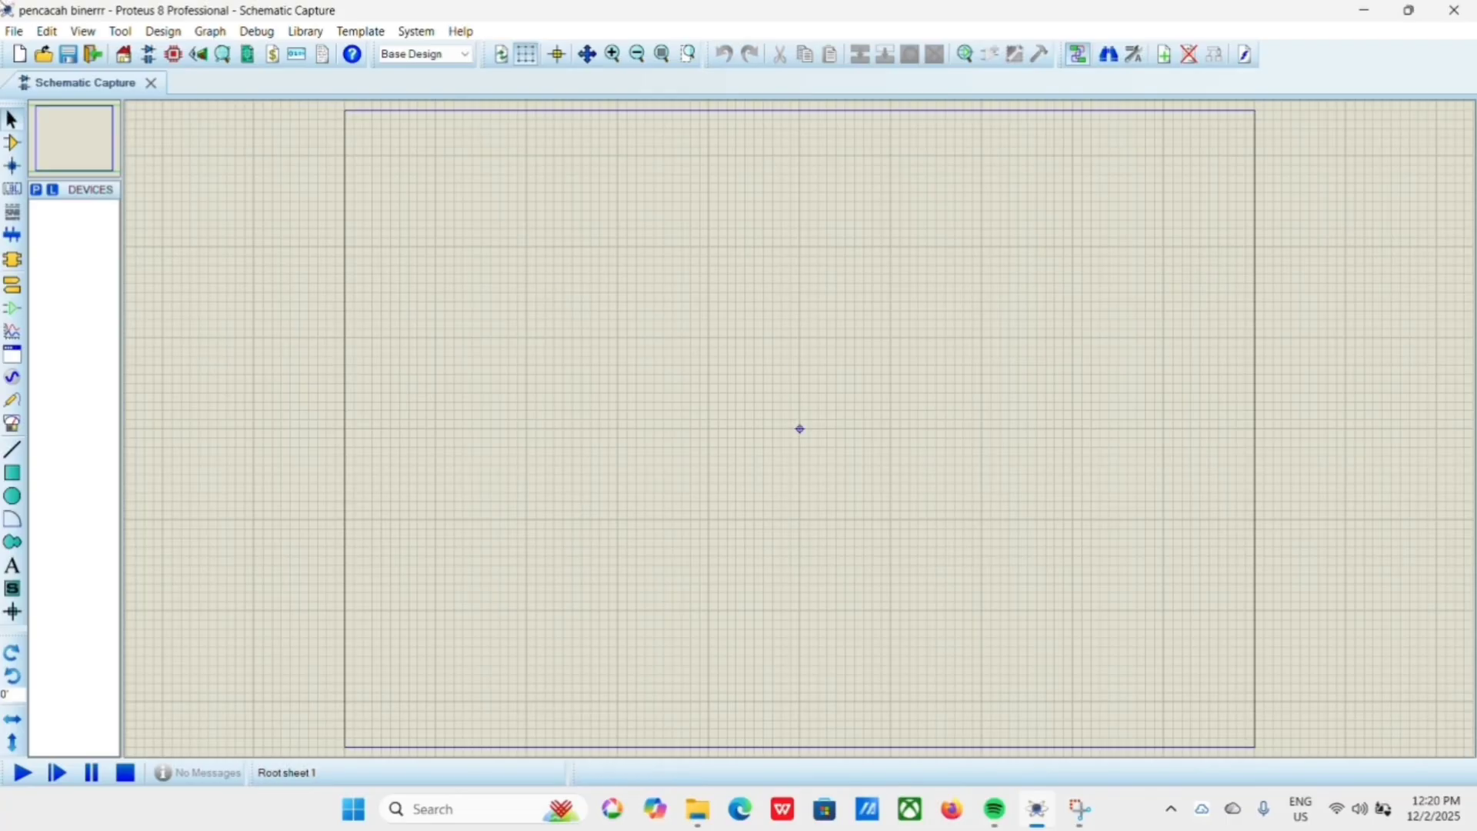
Find the SW-SPDT latched switch in the component library and add it to the binary counter project's devices.
{"action": "left_click", "coordinate": [11, 143]}
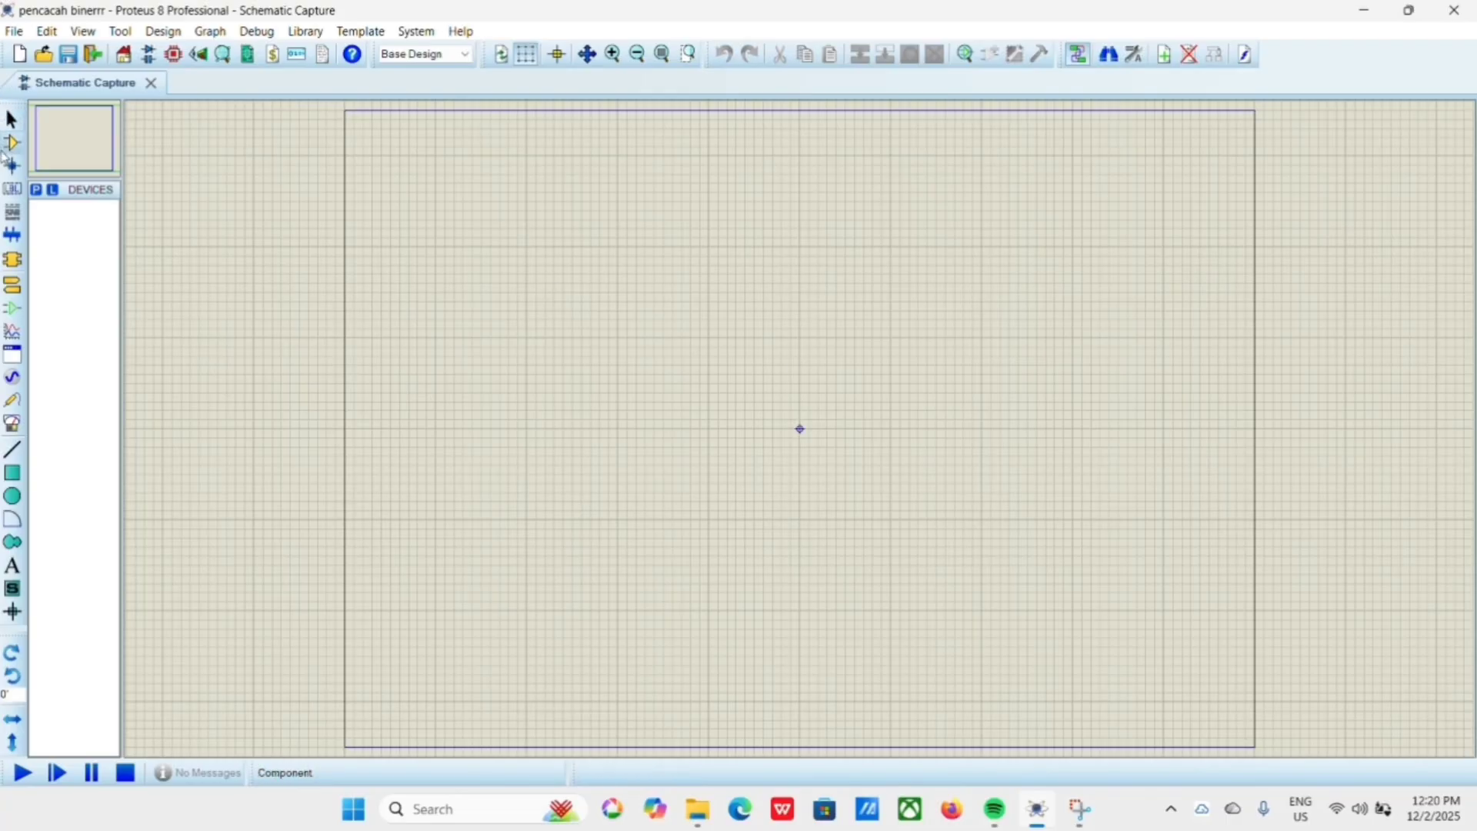
{"action": "left_click", "coordinate": [36, 189]}
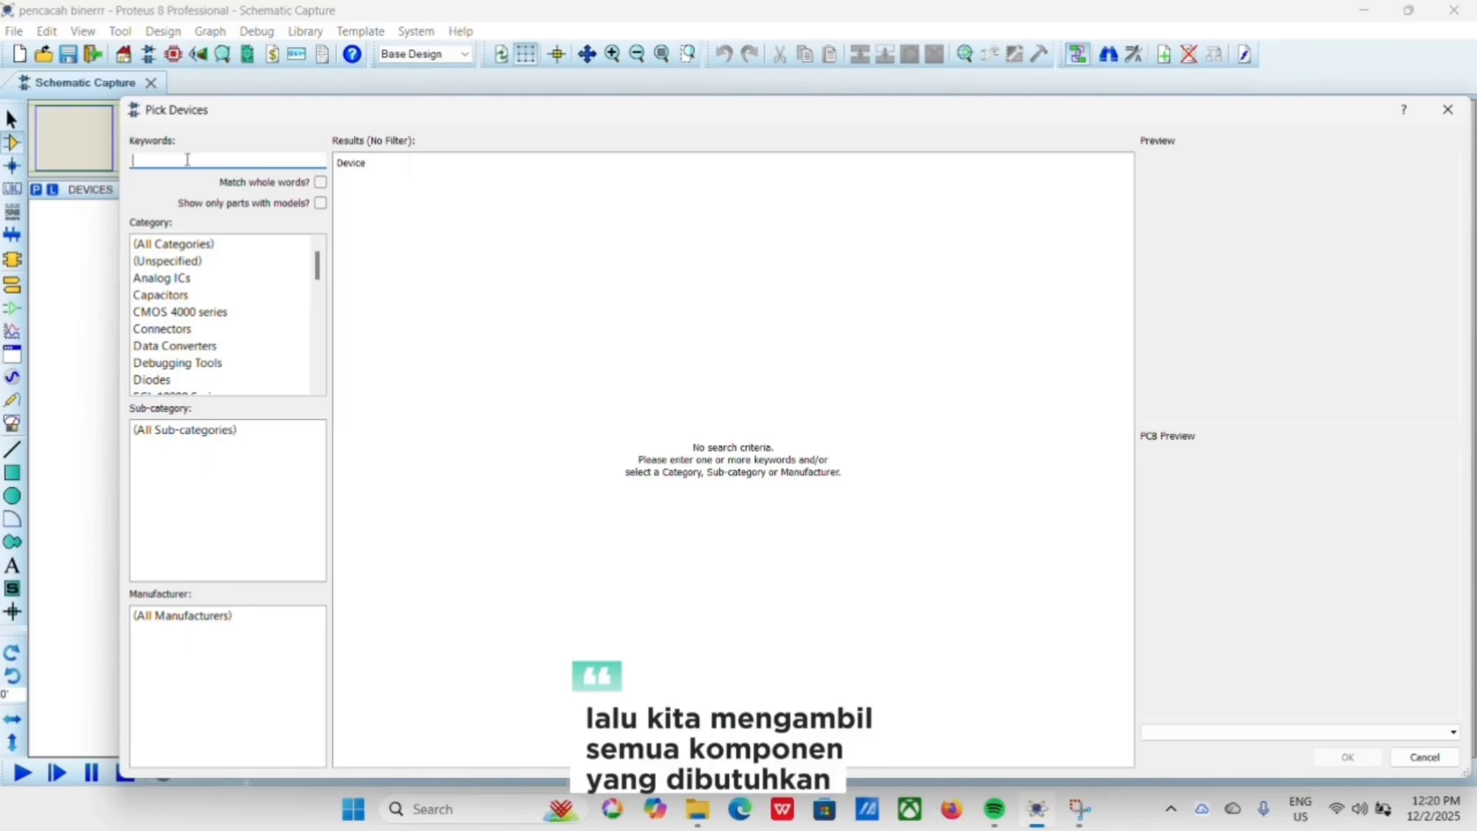
{"action": "type", "text": "sw-spdt"}
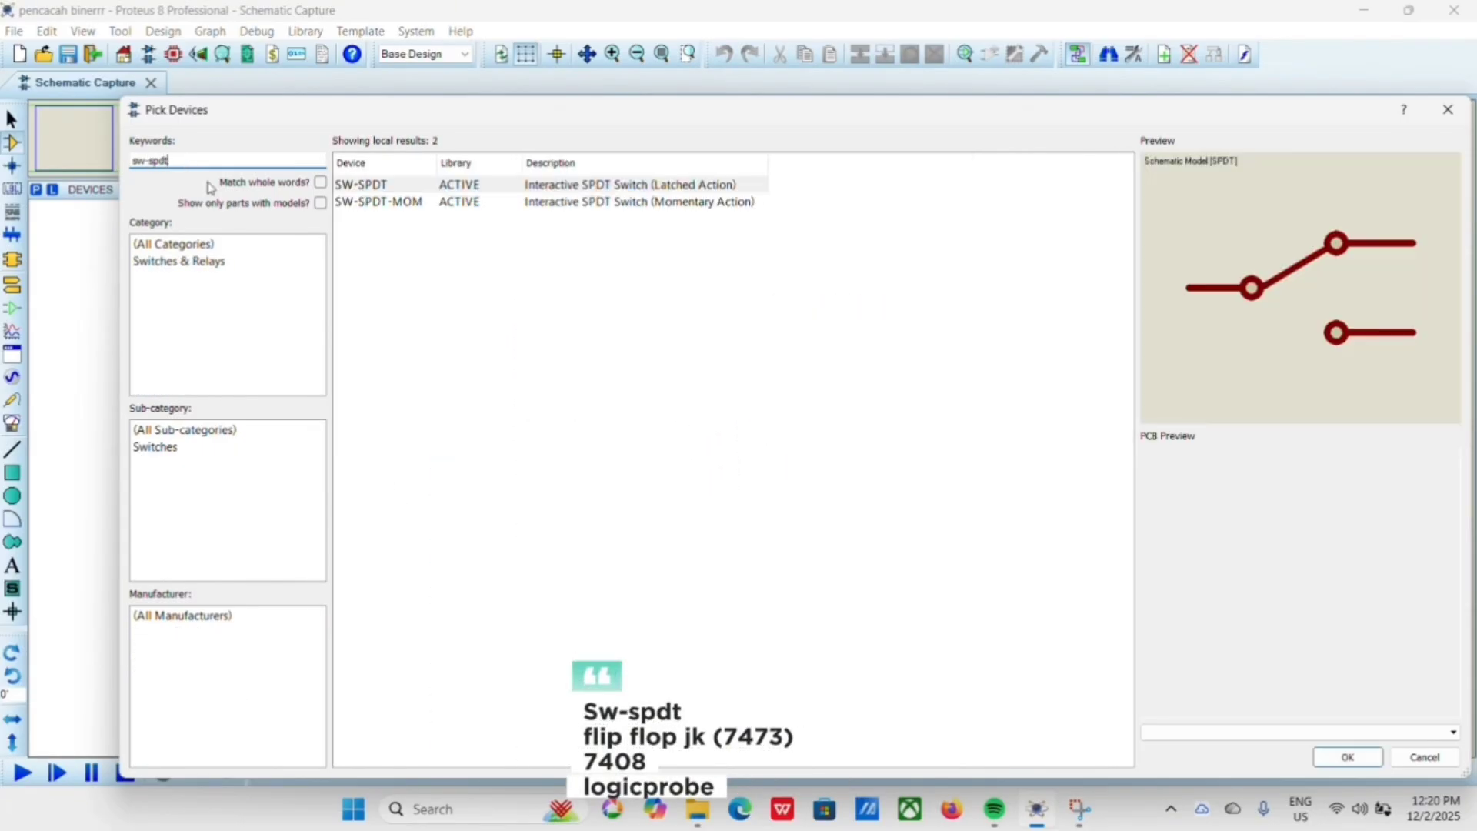
{"action": "double_click", "coordinate": [465, 188]}
Search the component library for 7473 and add the 74STD J-K flip-flop to the project's devices.
{"action": "left_click", "coordinate": [304, 157]}
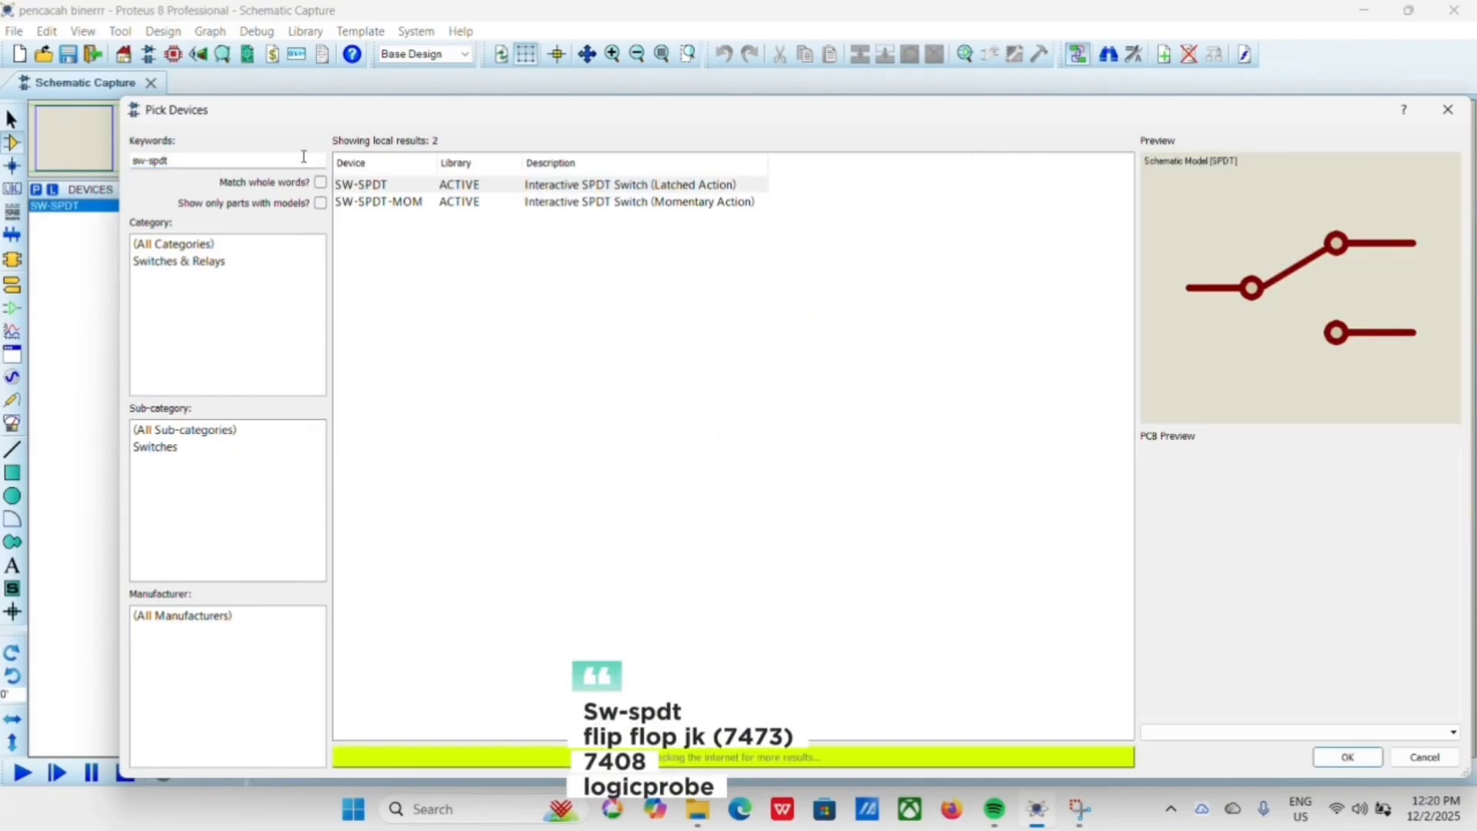
{"action": "key", "text": "BackSpace"}
{"action": "key", "text": "BackSpace"}
{"action": "key", "text": "BackSpace"}
{"action": "key", "text": "BackSpace"}
{"action": "key", "text": "BackSpace"}
{"action": "key", "text": "BackSpace"}
{"action": "key", "text": "BackSpace"}
{"action": "type", "text": "7473"}
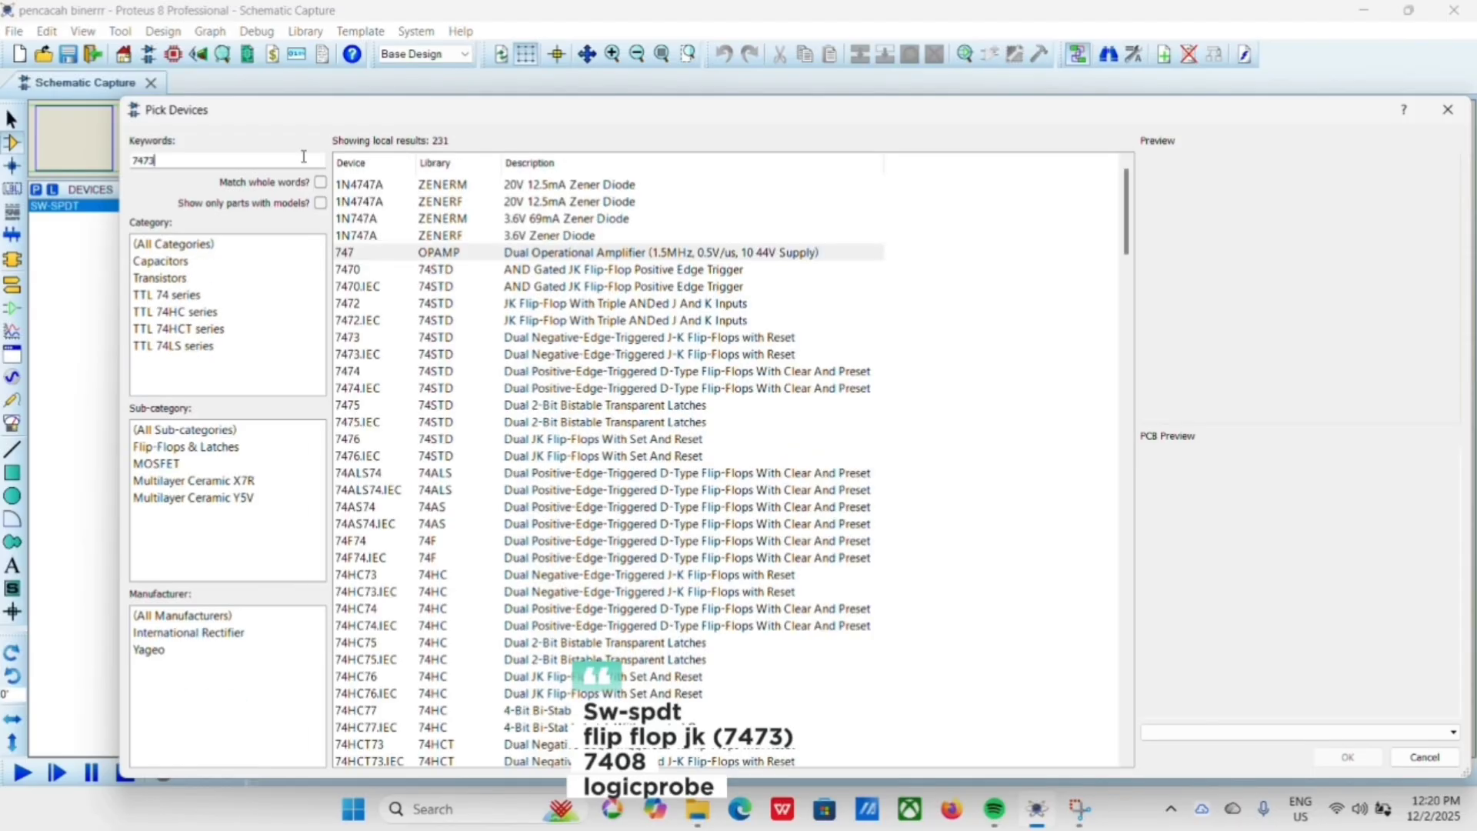
{"action": "double_click", "coordinate": [514, 186]}
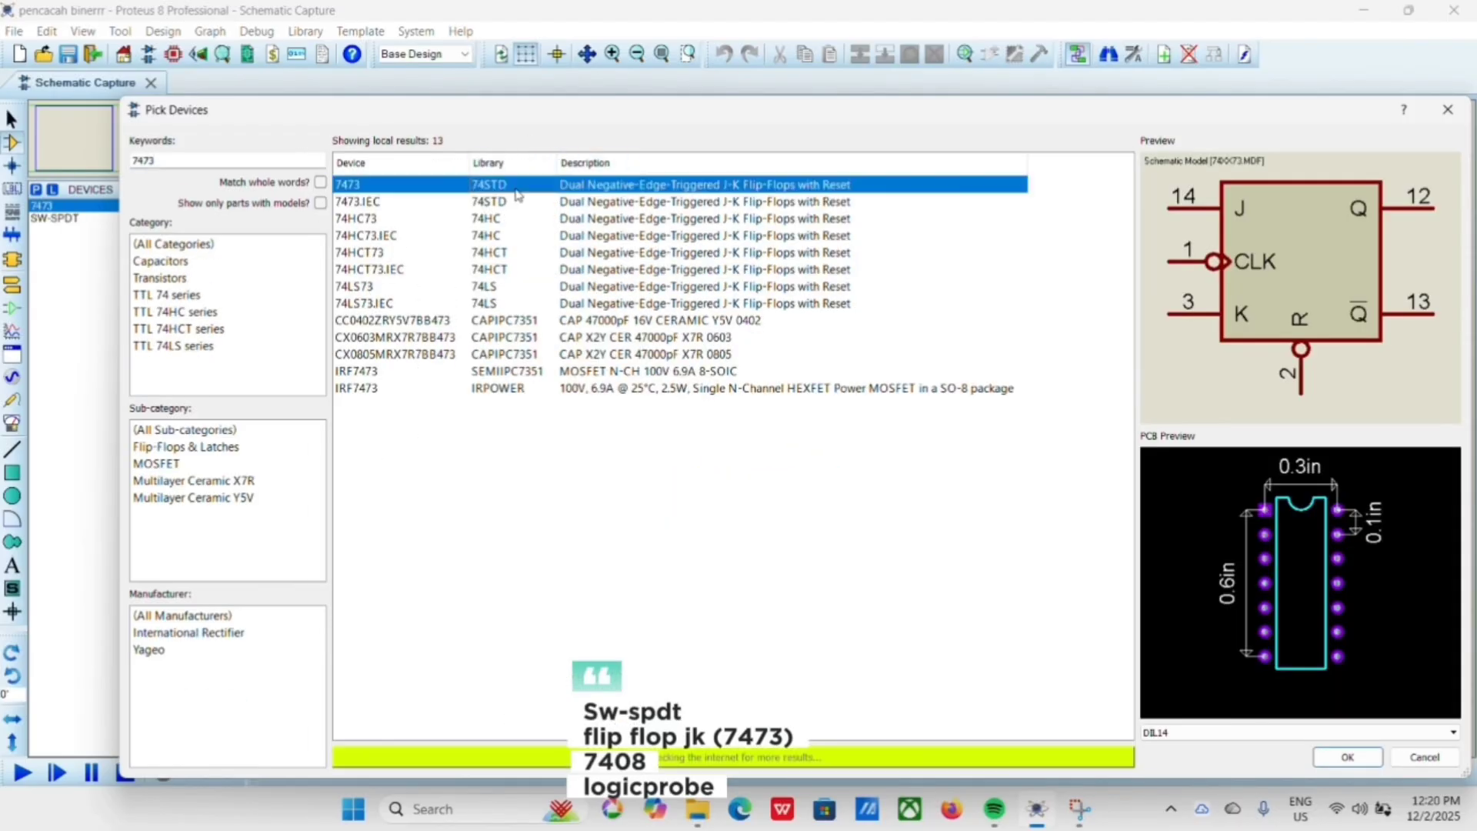
Search the component library for 7408 and add the 74STD two-input AND gate to the project's devices.
{"action": "left_click", "coordinate": [194, 160]}
{"action": "key", "text": "BackSpace"}
{"action": "key", "text": "BackSpace"}
{"action": "key", "text": "BackSpace"}
{"action": "key", "text": "BackSpace"}
{"action": "type", "text": "7408"}
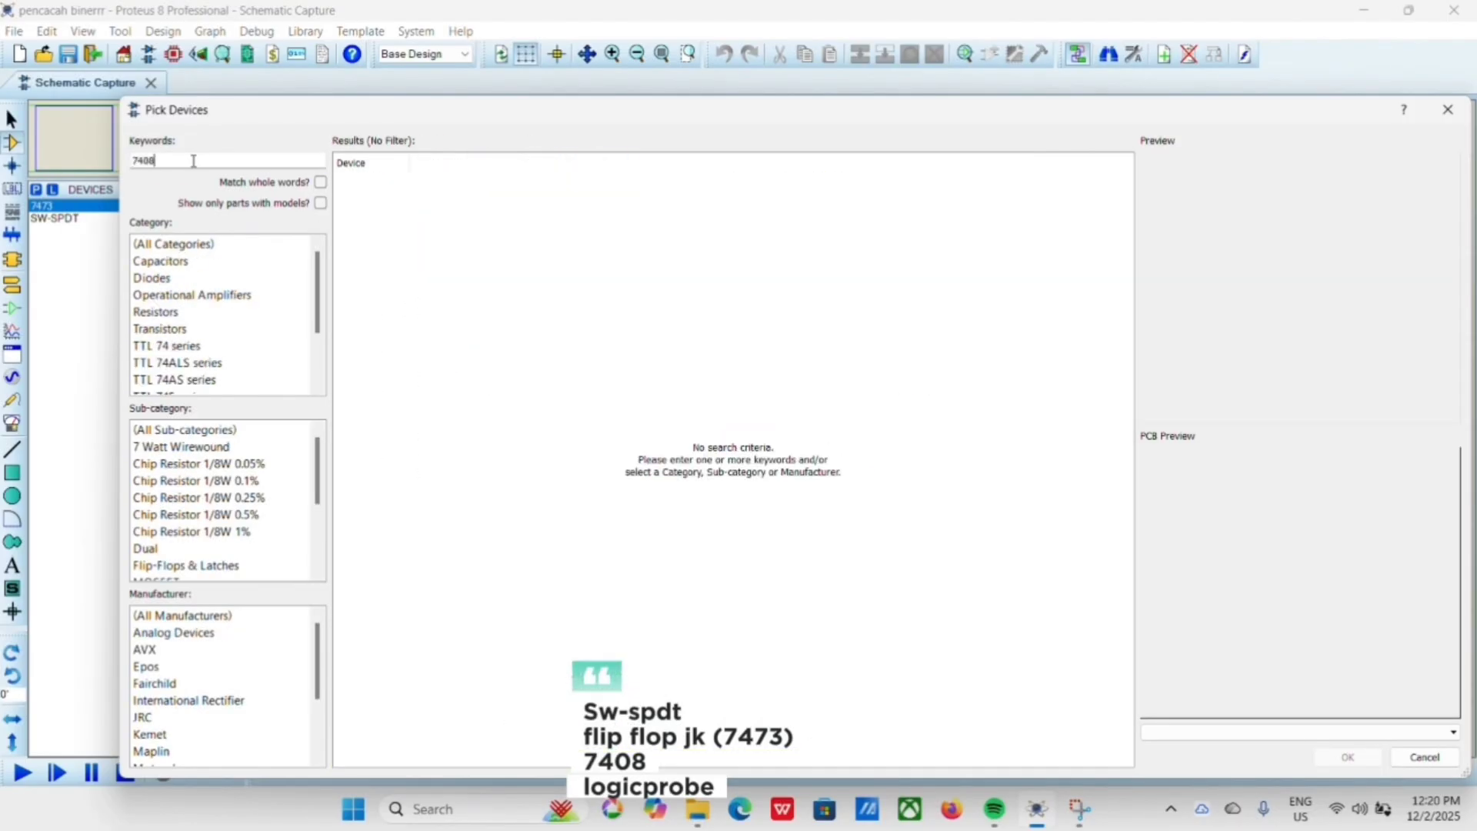
{"action": "left_click", "coordinate": [476, 221]}
{"action": "double_click", "coordinate": [475, 221]}
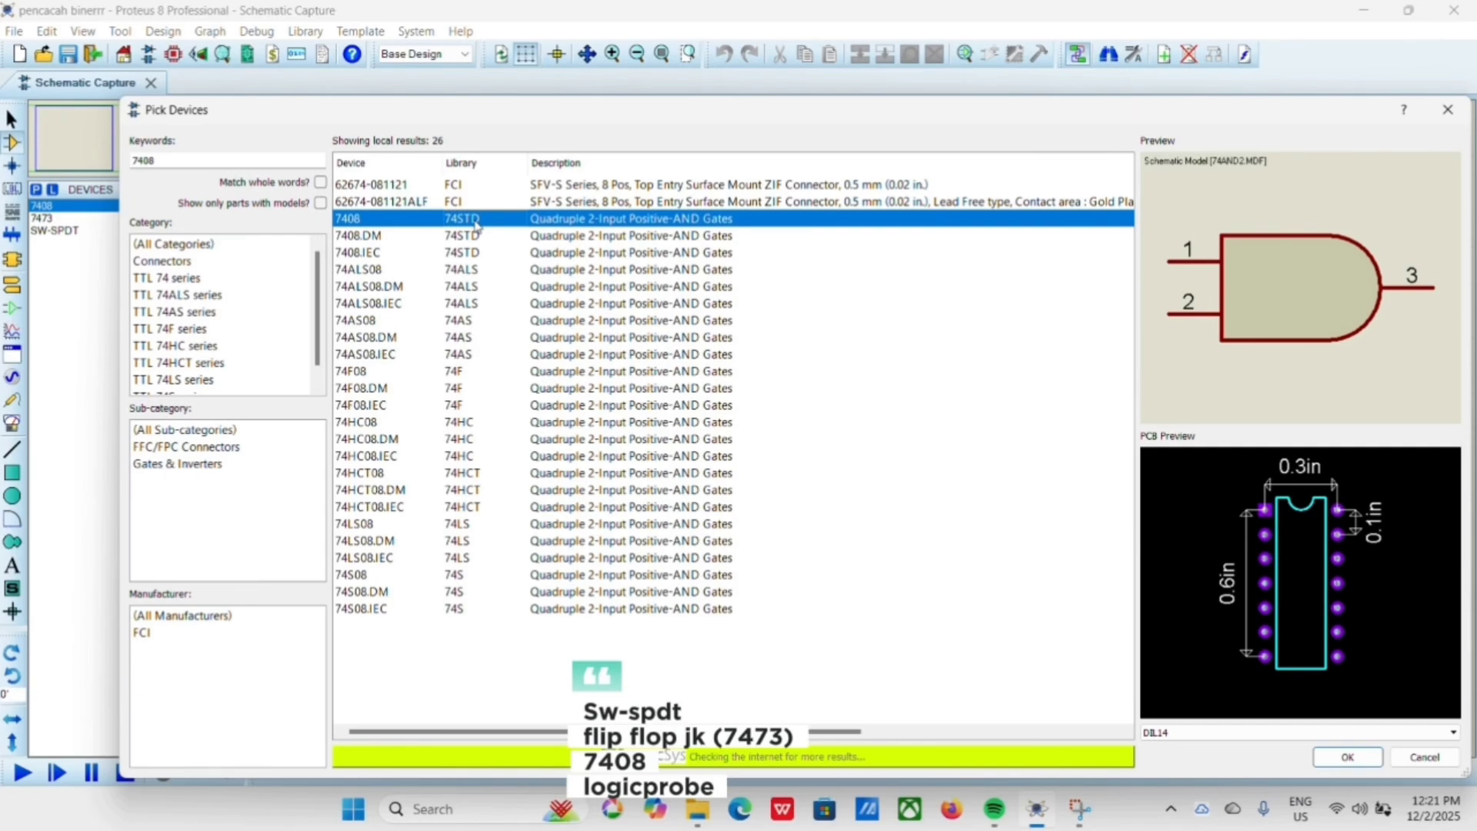
Search the component library for logicprobe, add LOGICPROBE (BIG) to the project's devices, and close the library.
{"action": "left_click", "coordinate": [269, 157]}
{"action": "key", "text": "BackSpace"}
{"action": "key", "text": "BackSpace"}
{"action": "key", "text": "BackSpace"}
{"action": "key", "text": "BackSpace"}
{"action": "type", "text": "logic"}
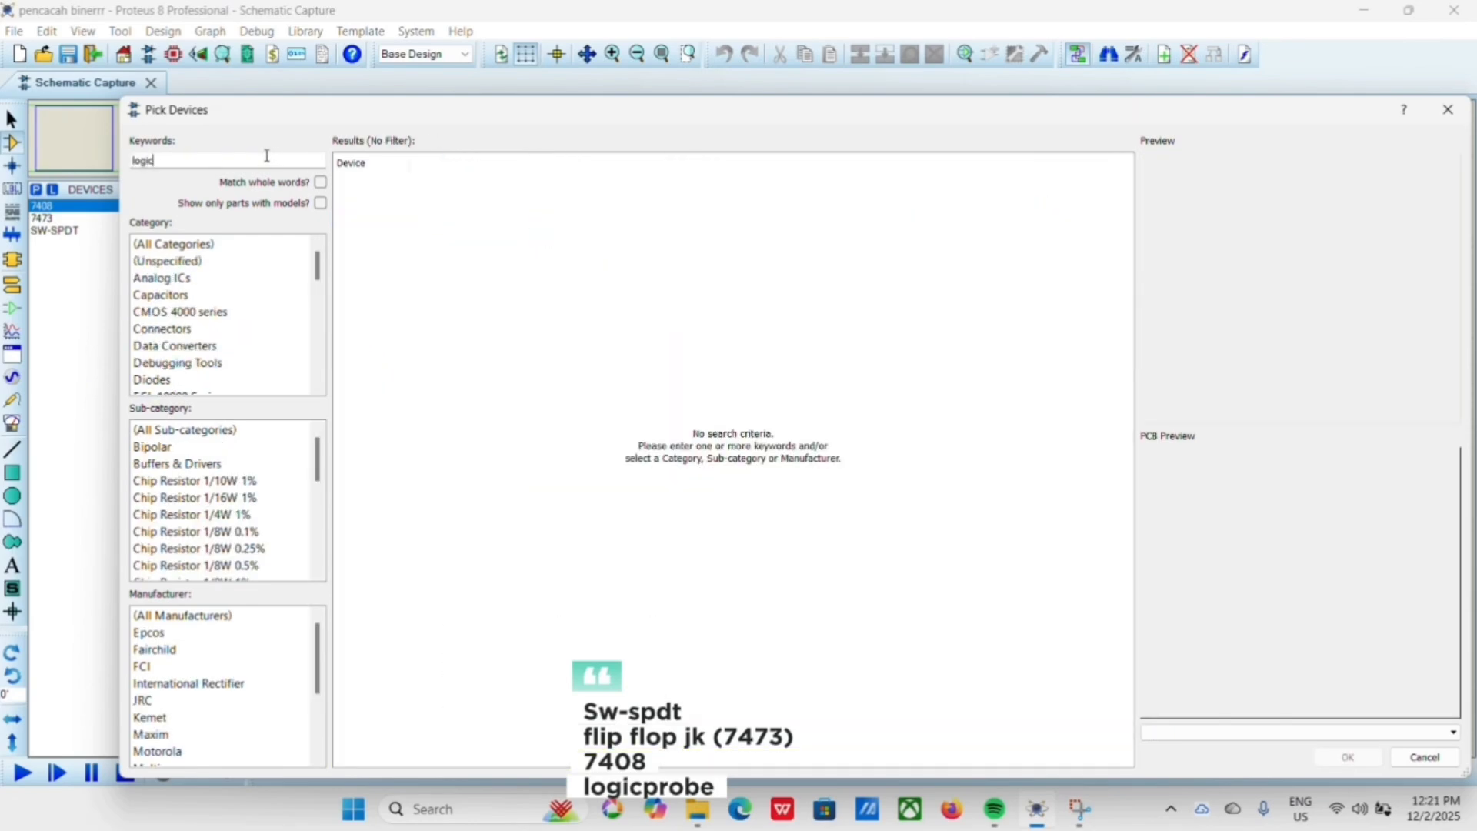
{"action": "type", "text": "probe"}
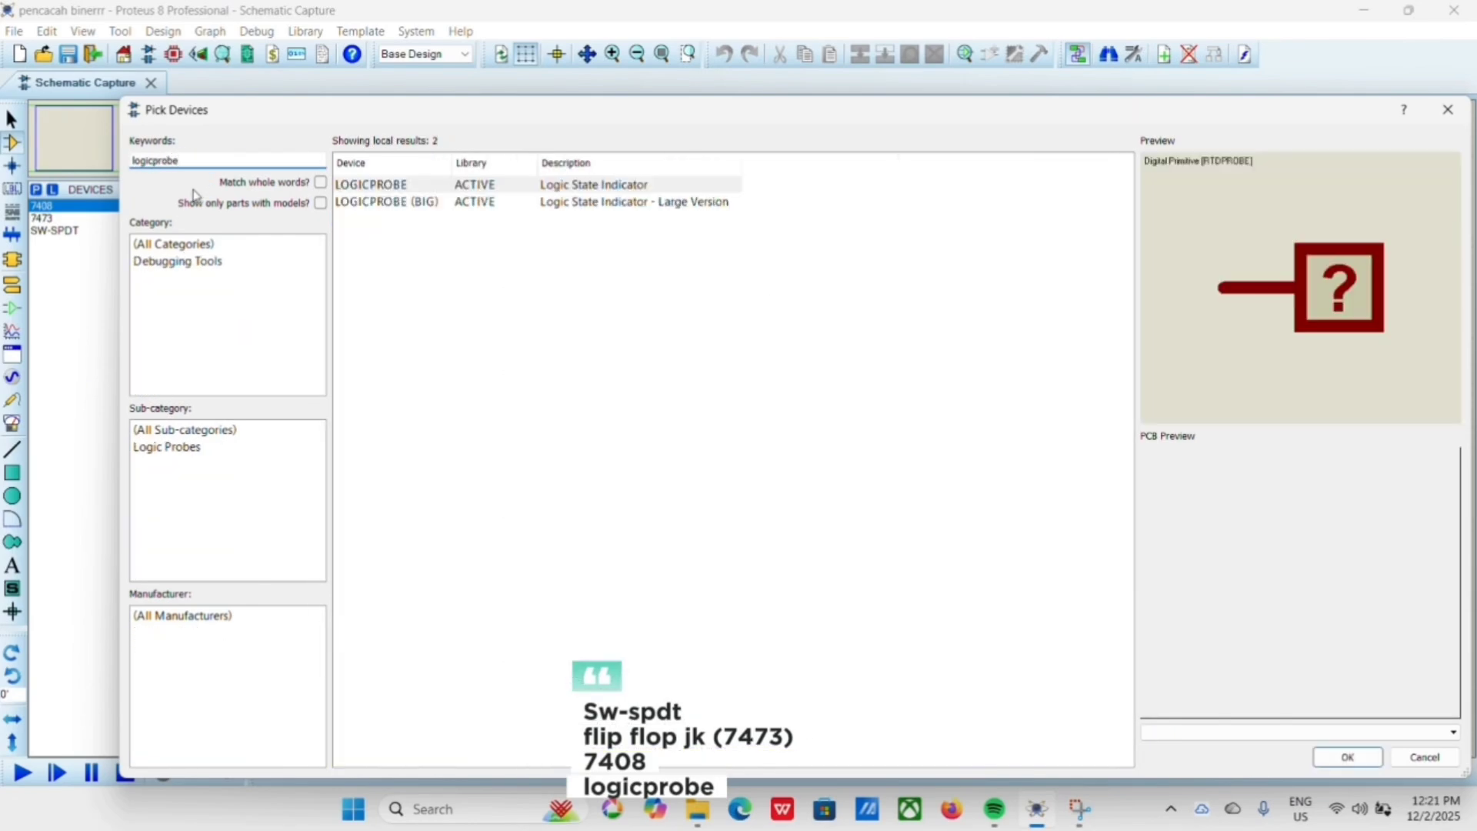
{"action": "double_click", "coordinate": [473, 203]}
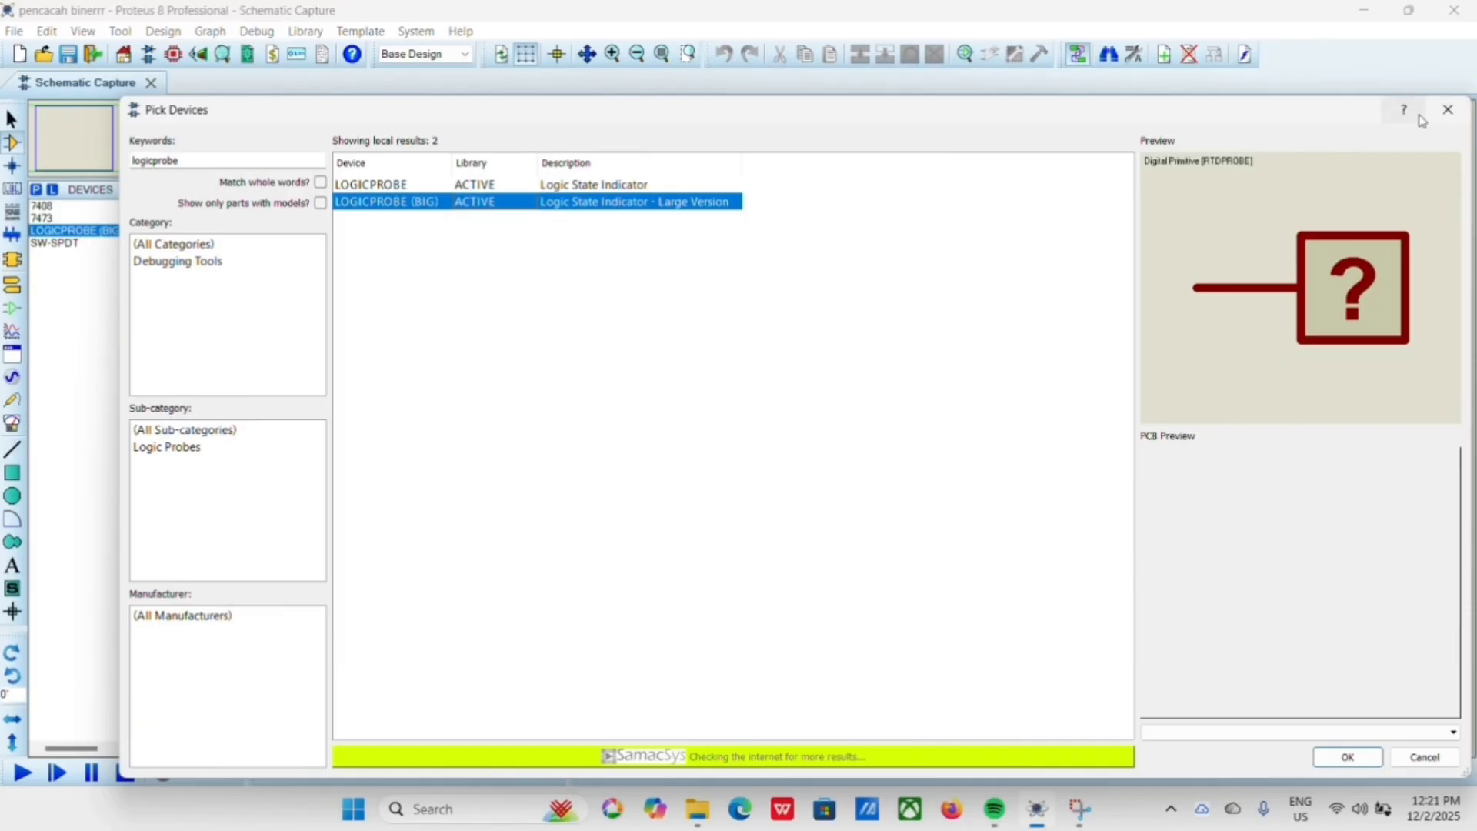
{"action": "left_click", "coordinate": [1466, 116]}
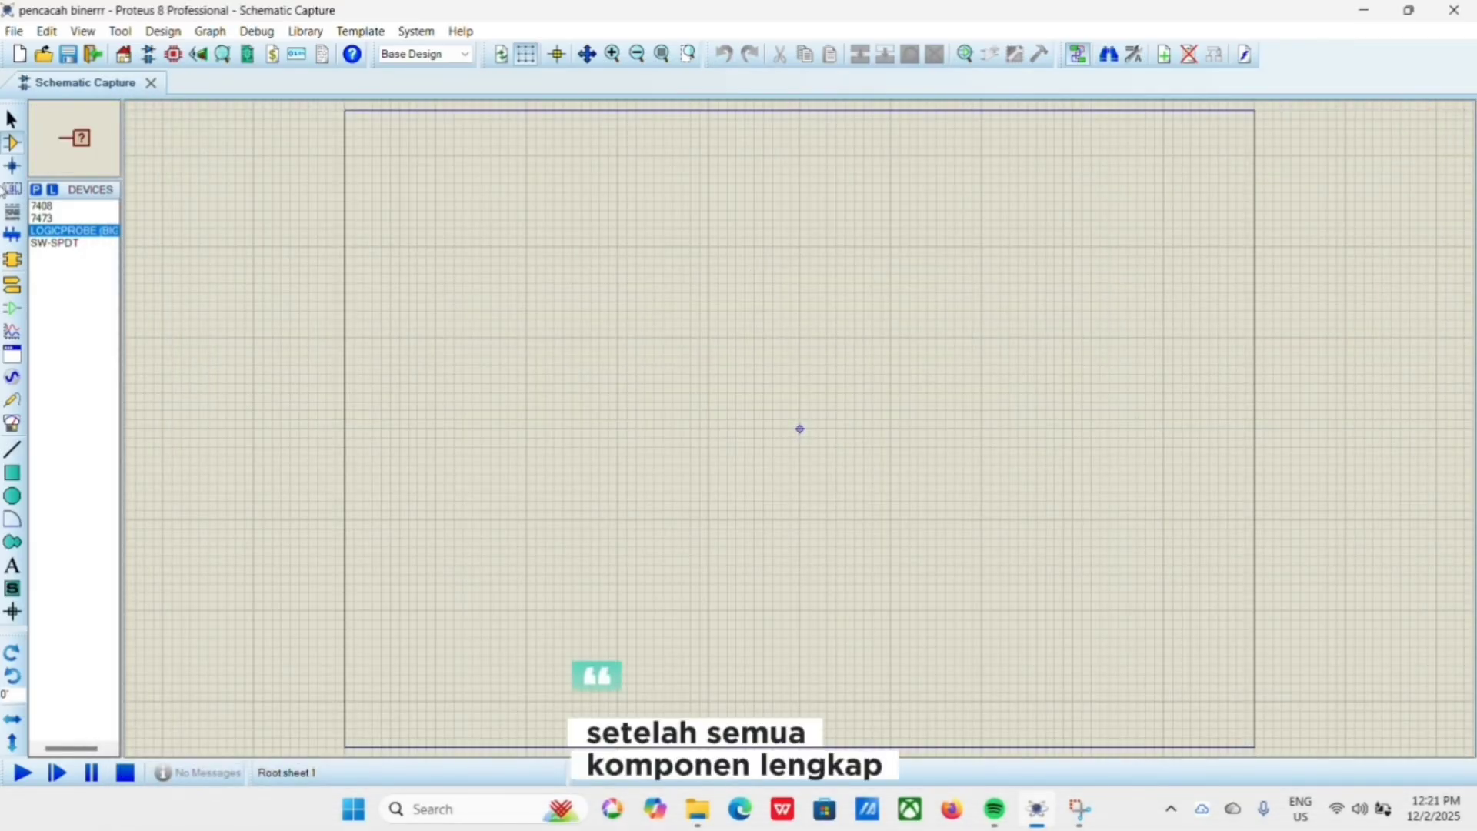
Place three SW-SPDT switches in a vertical column near the left edge of the schematic sheet.
{"action": "left_click", "coordinate": [61, 244]}
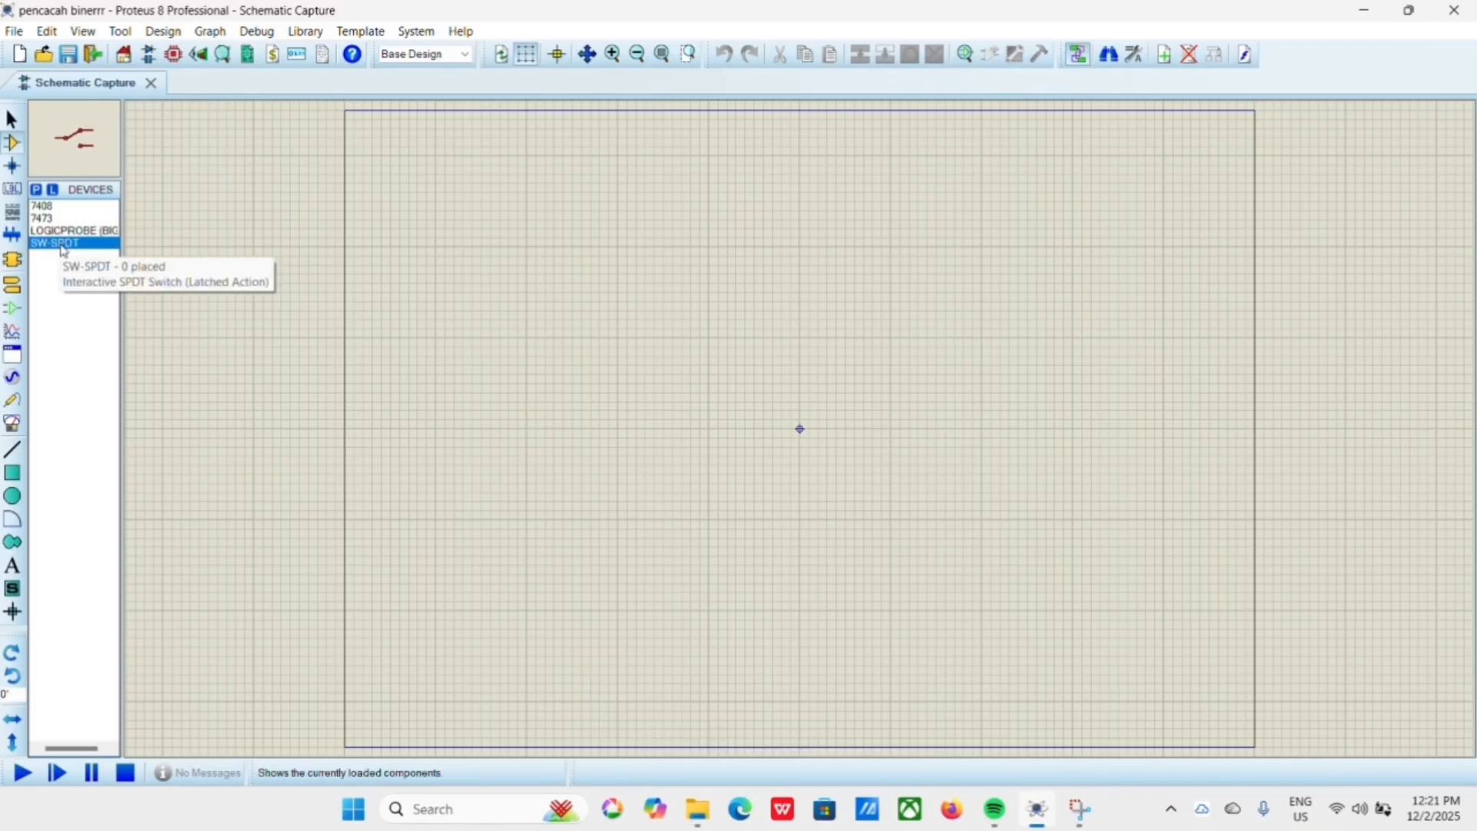
{"action": "left_click", "coordinate": [443, 268]}
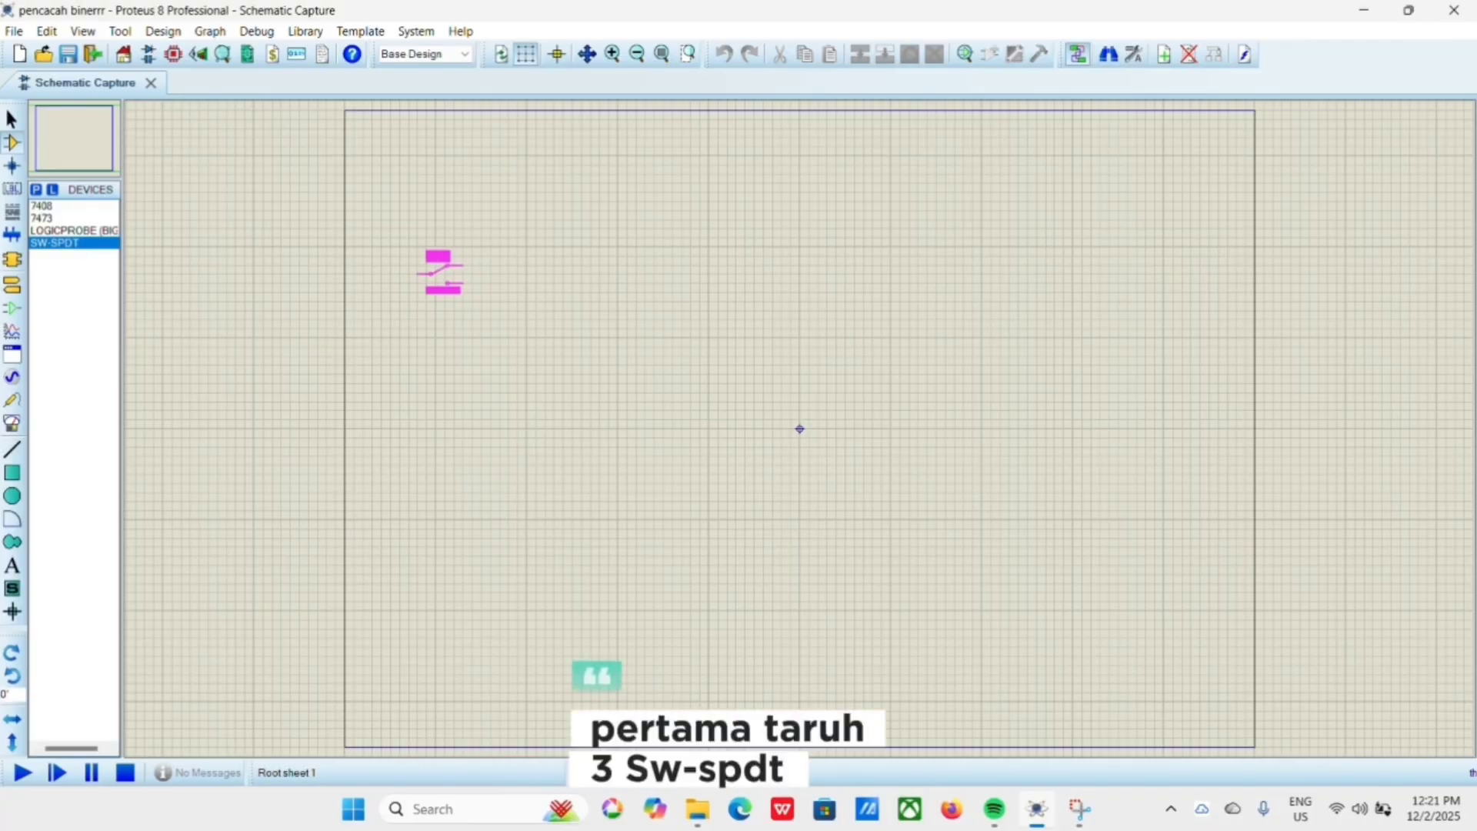
{"action": "left_click", "coordinate": [438, 287]}
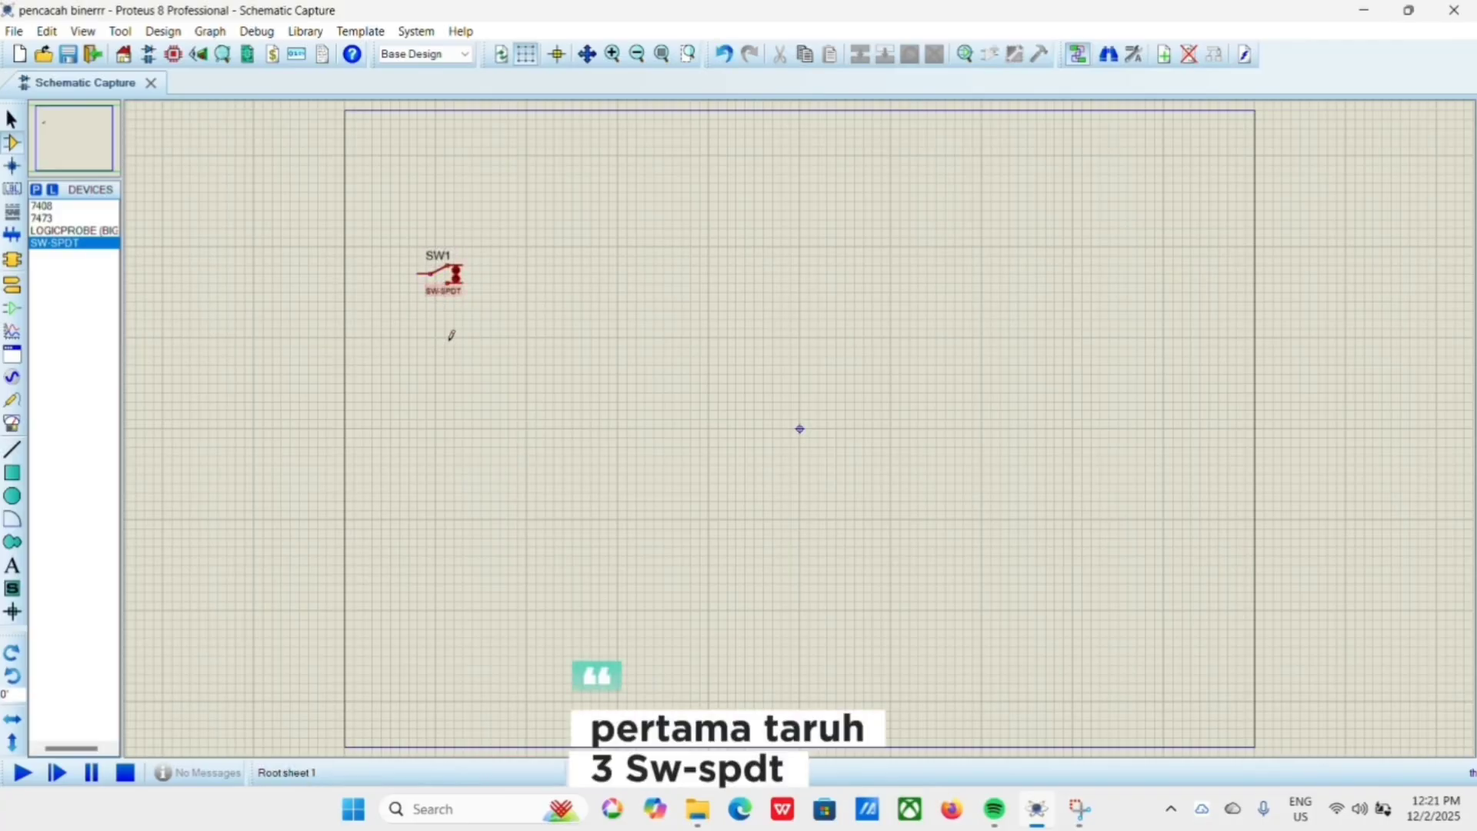
{"action": "left_click", "coordinate": [451, 376]}
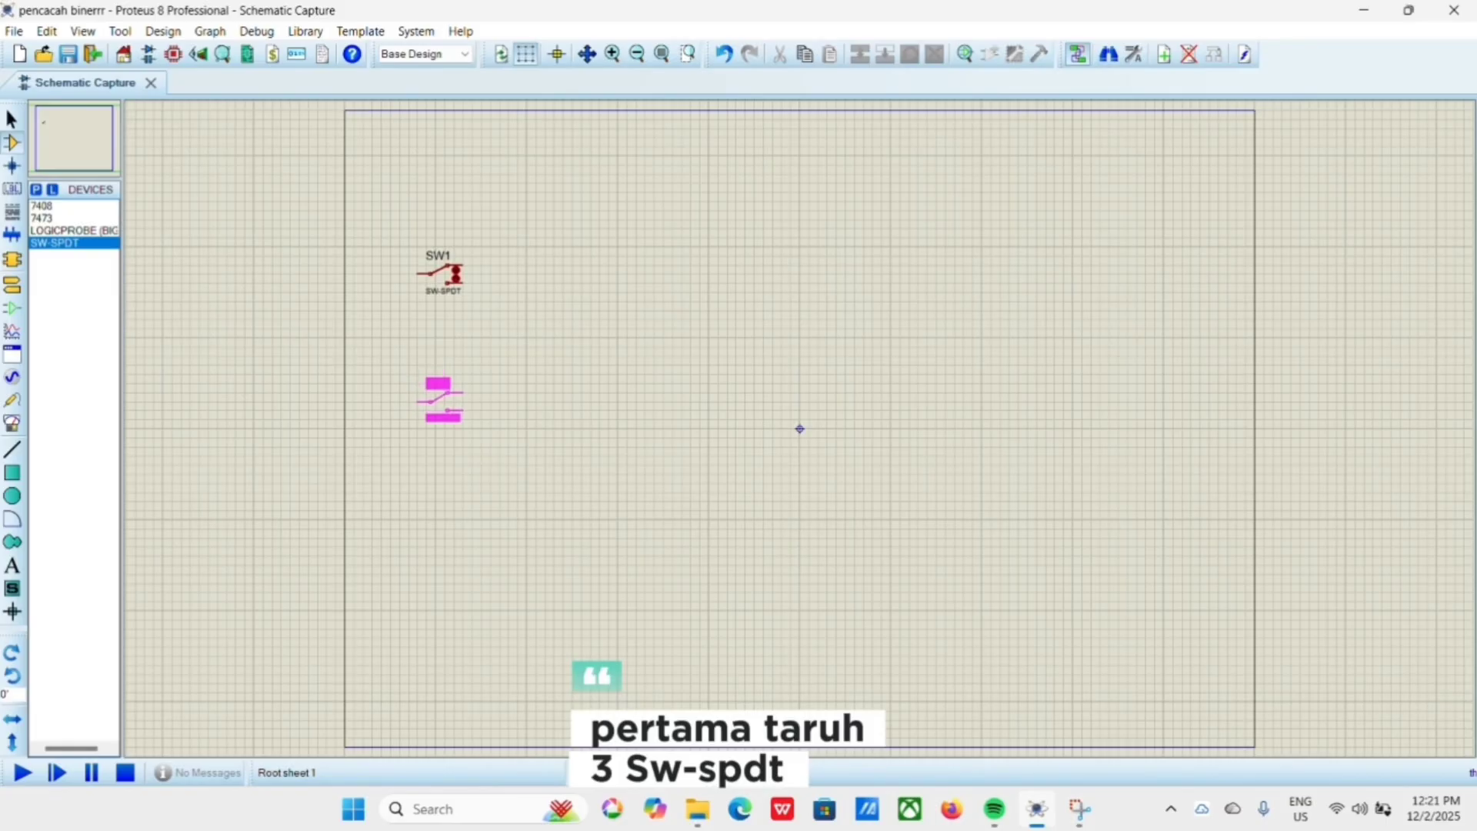
{"action": "left_click", "coordinate": [439, 417]}
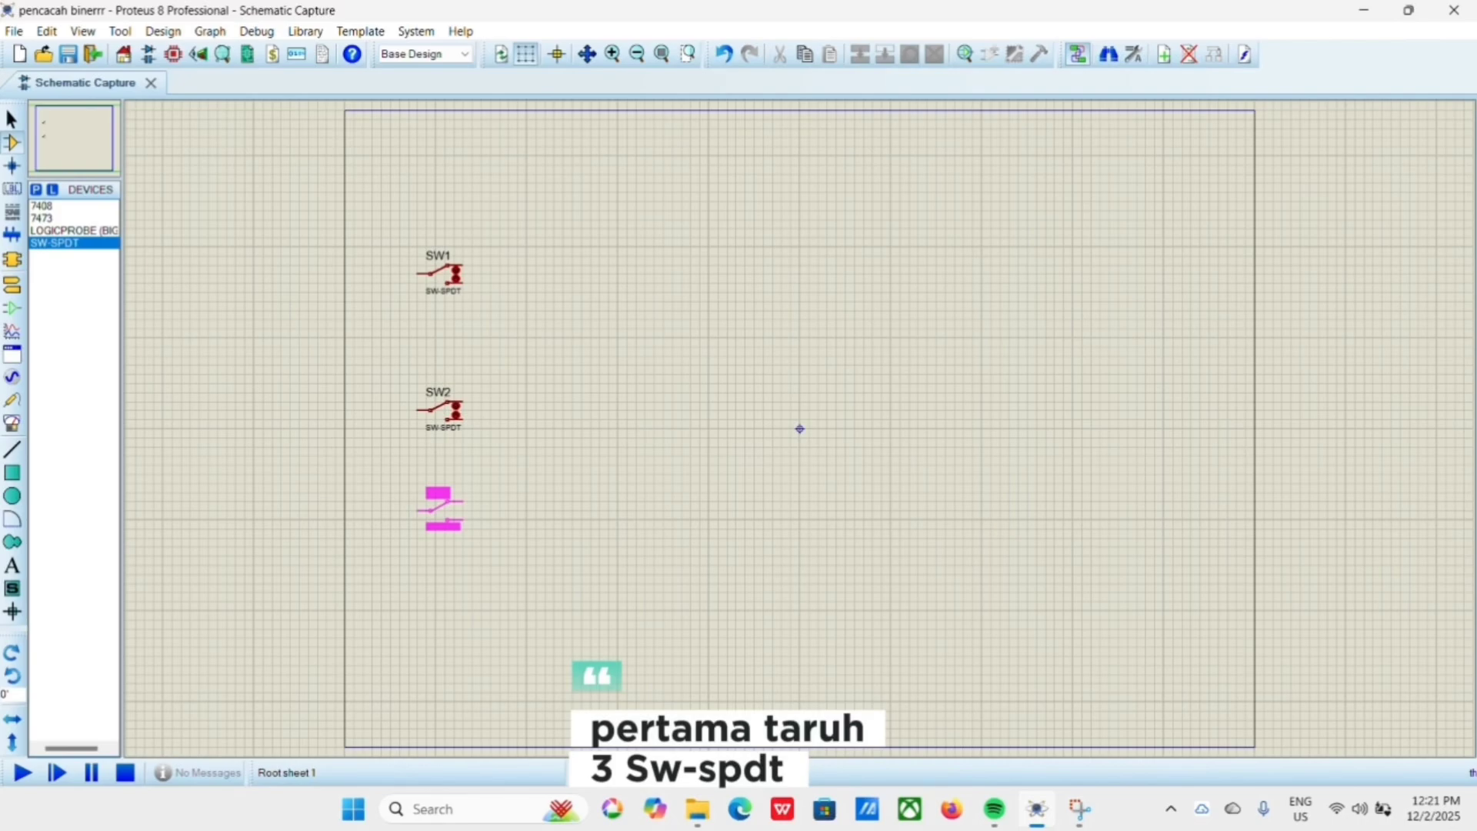
{"action": "left_click", "coordinate": [439, 508]}
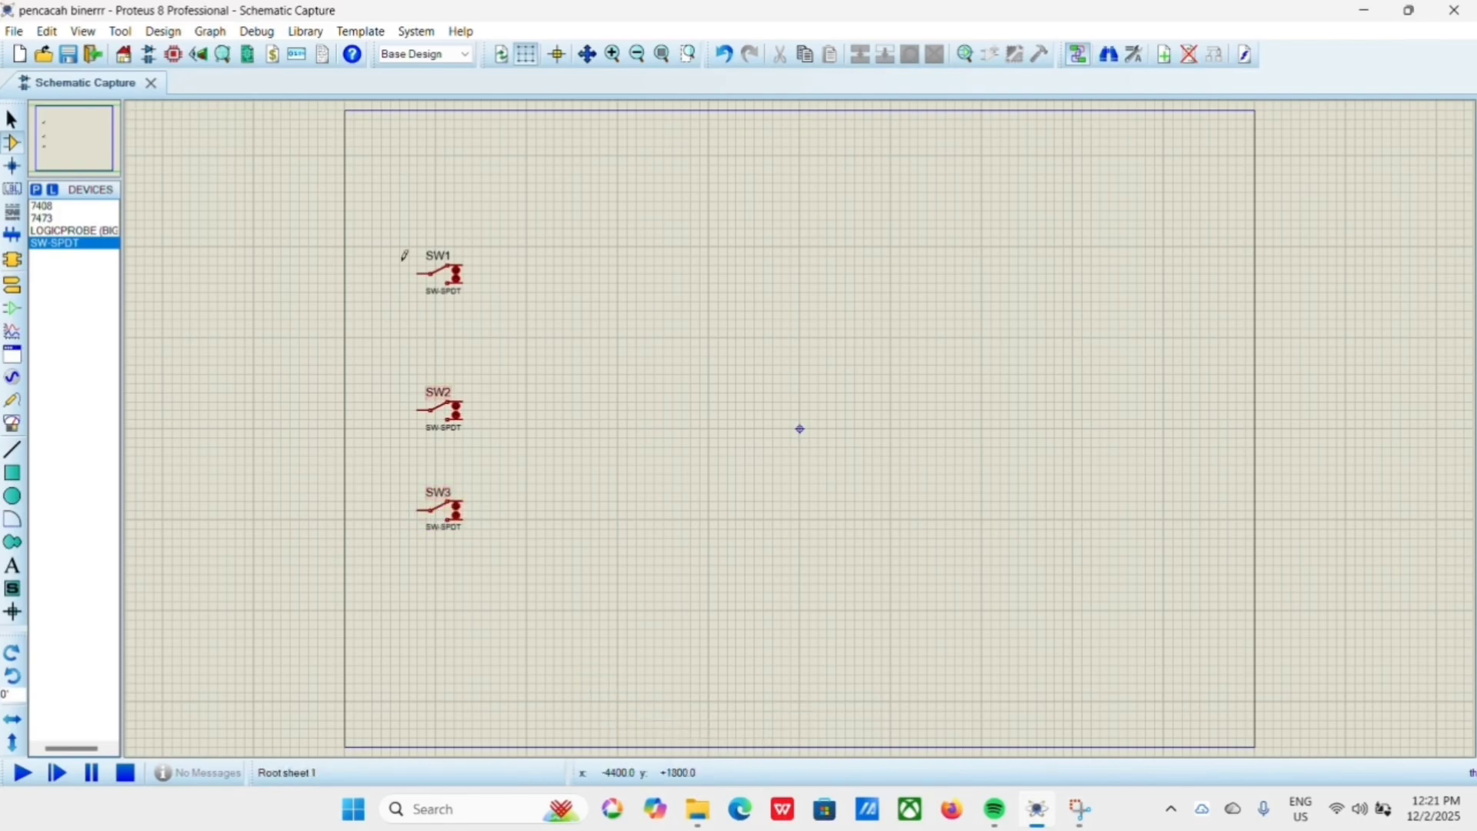
Mirror all three SW-SPDT switches horizontally so their single common terminals face right.
{"action": "left_click_drag", "start_coordinate": [392, 236], "coordinate": [481, 538]}
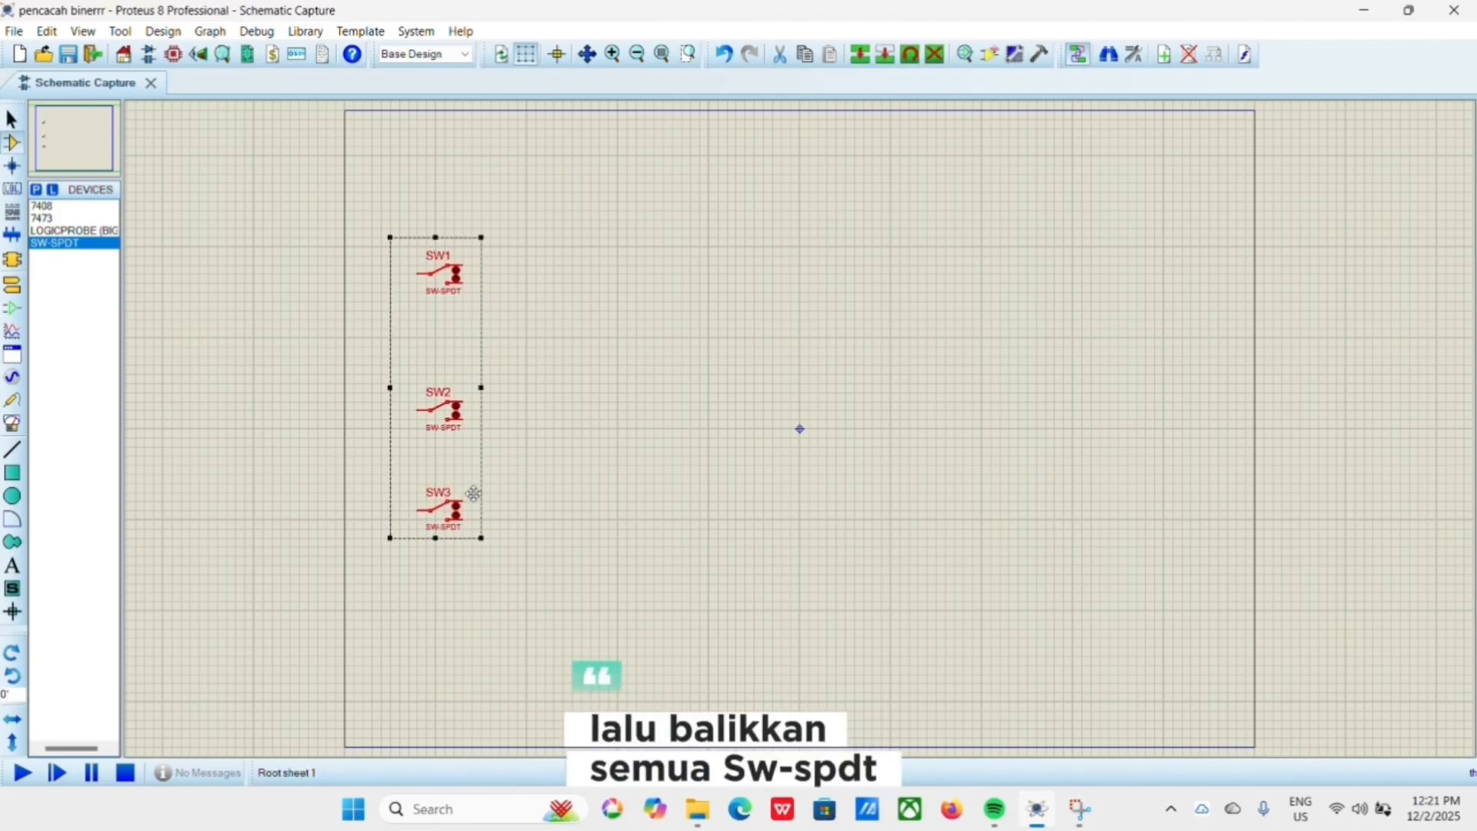
{"action": "right_click", "coordinate": [475, 395]}
{"action": "left_click", "coordinate": [517, 185]}
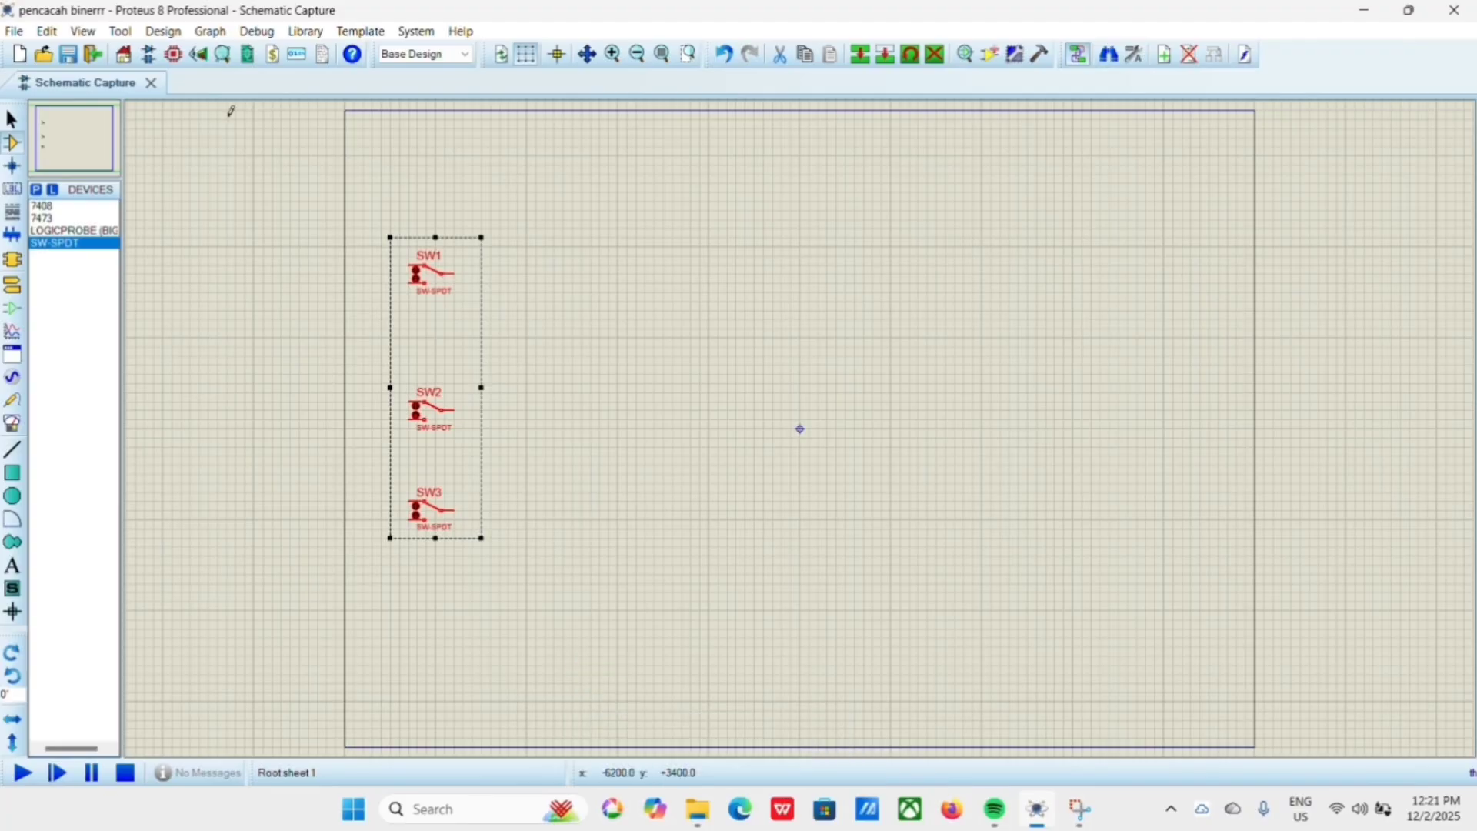
{"action": "left_click", "coordinate": [517, 297]}
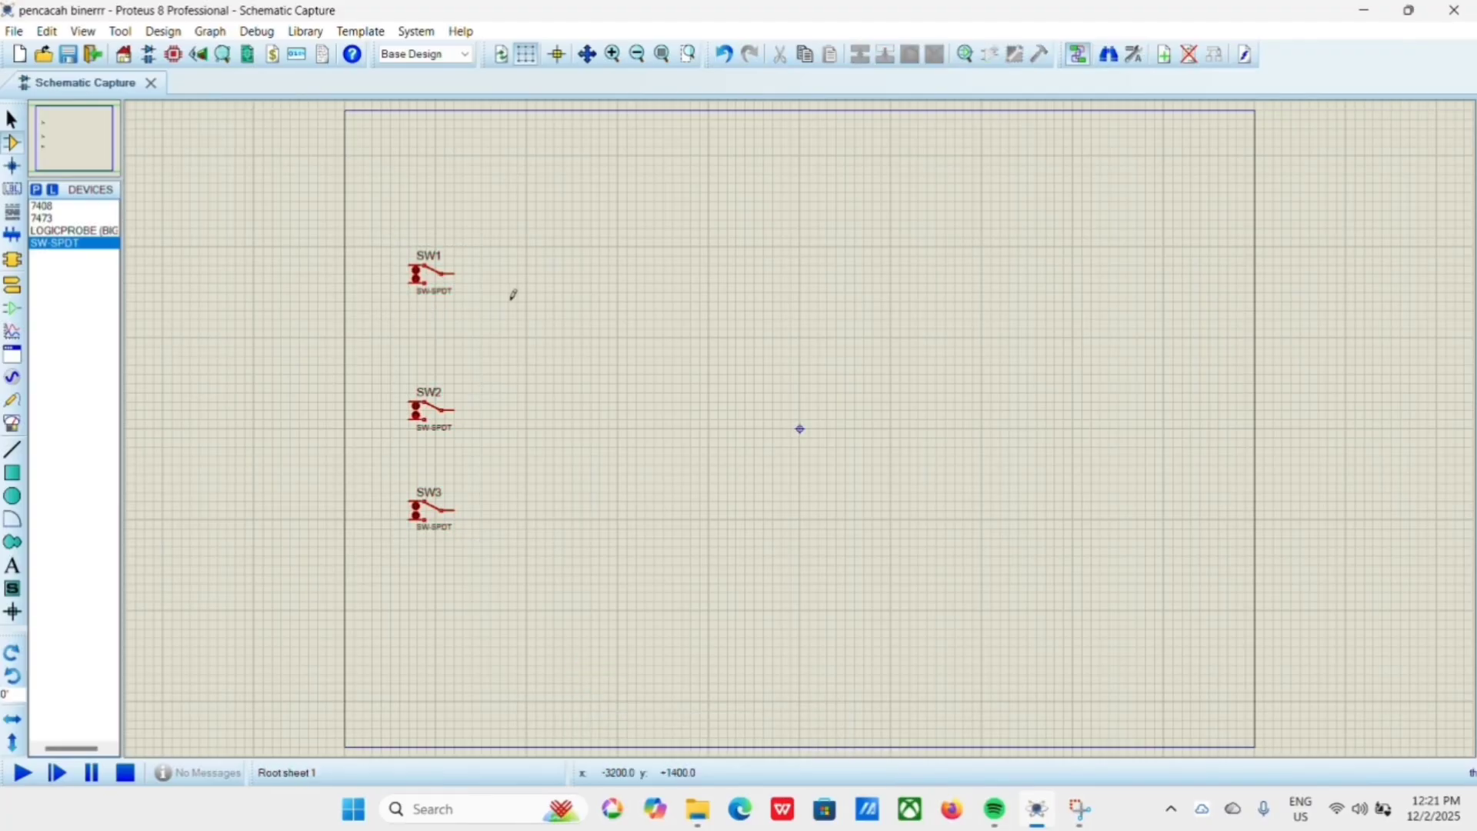
Place four 7473 J-K flip-flops in a horizontal row to the right of SW1.
{"action": "left_click", "coordinate": [84, 218]}
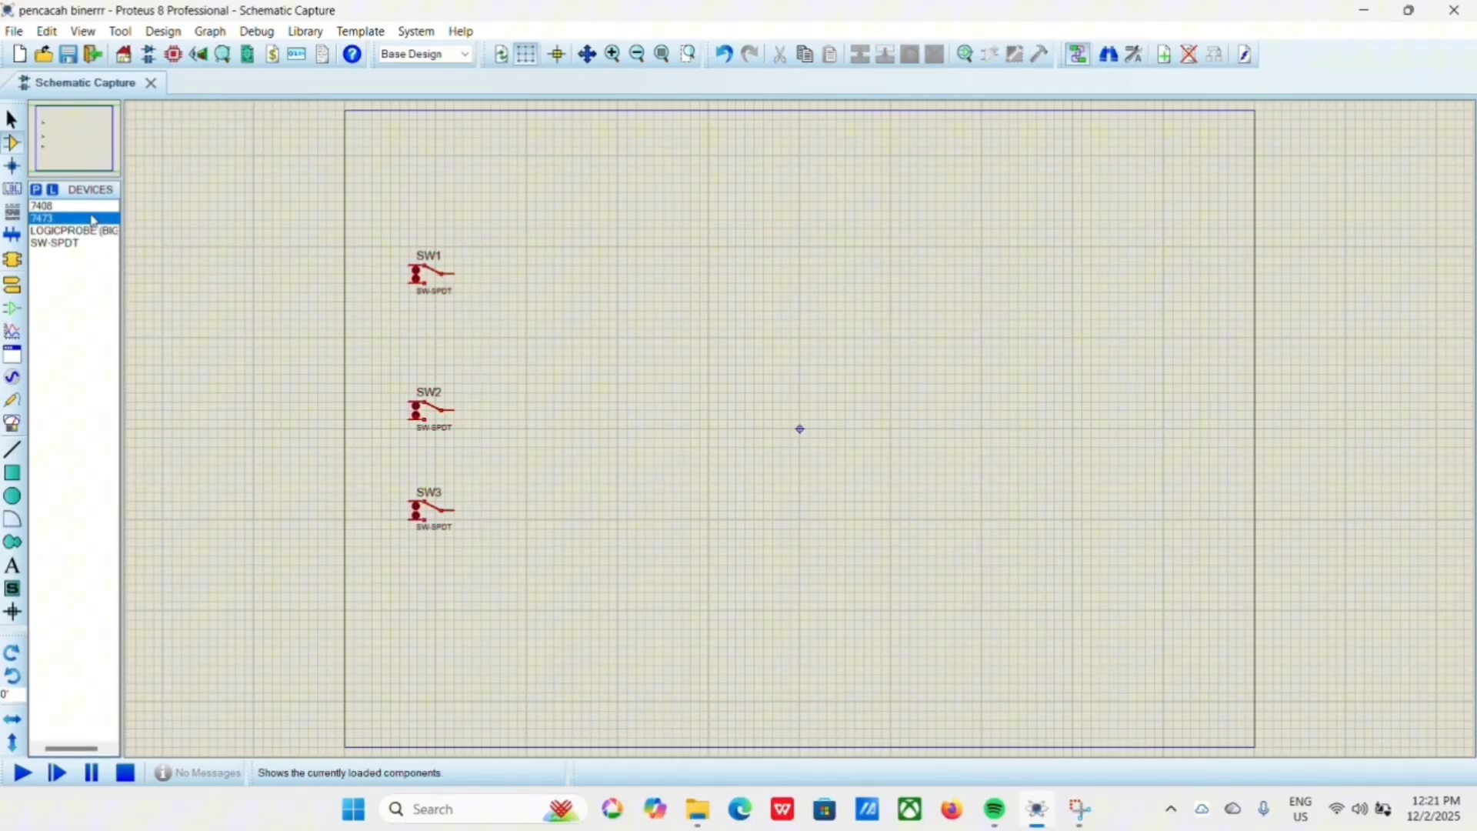
{"action": "left_click", "coordinate": [647, 278]}
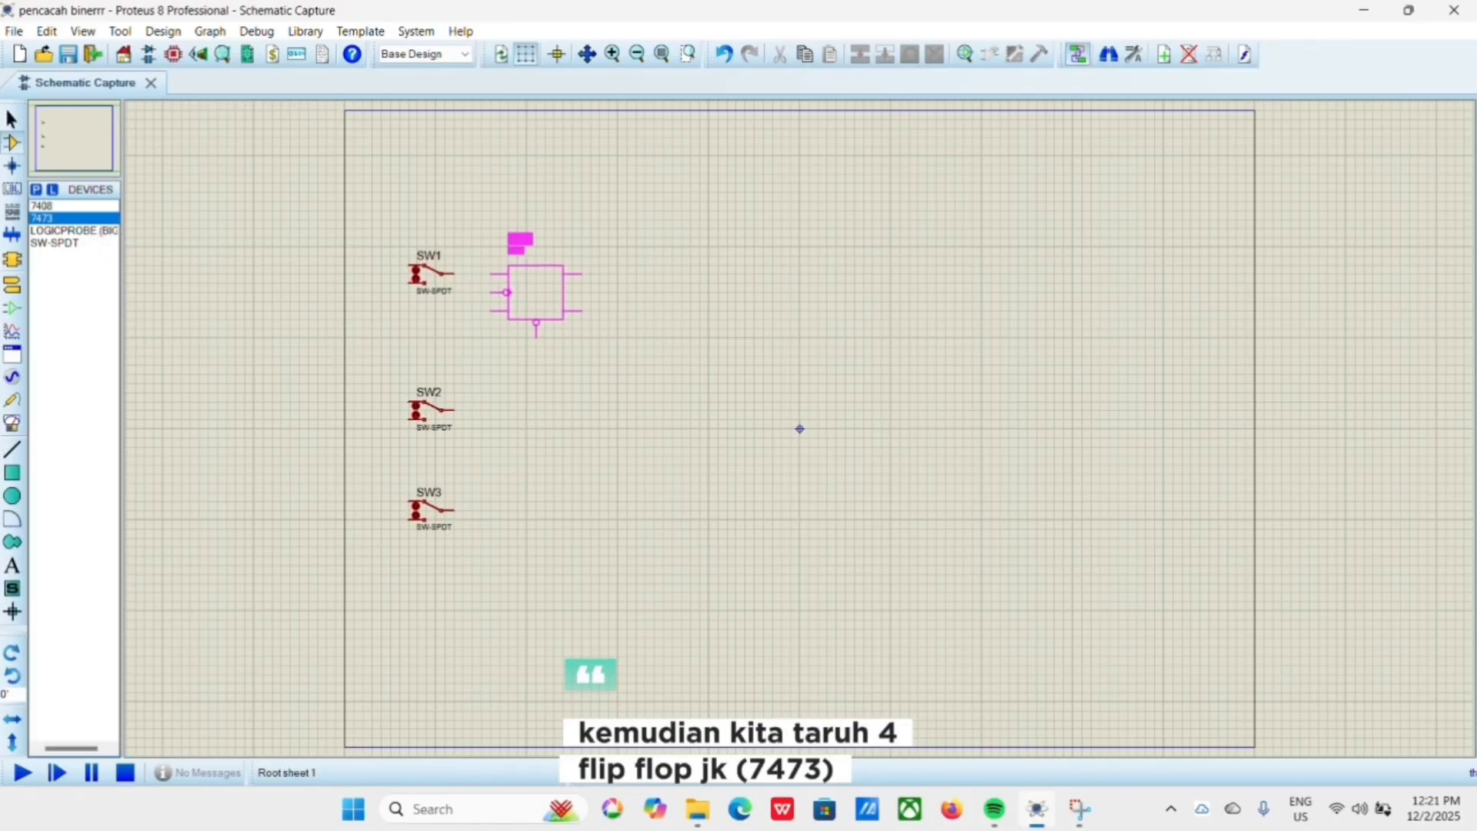
{"action": "left_click", "coordinate": [515, 275]}
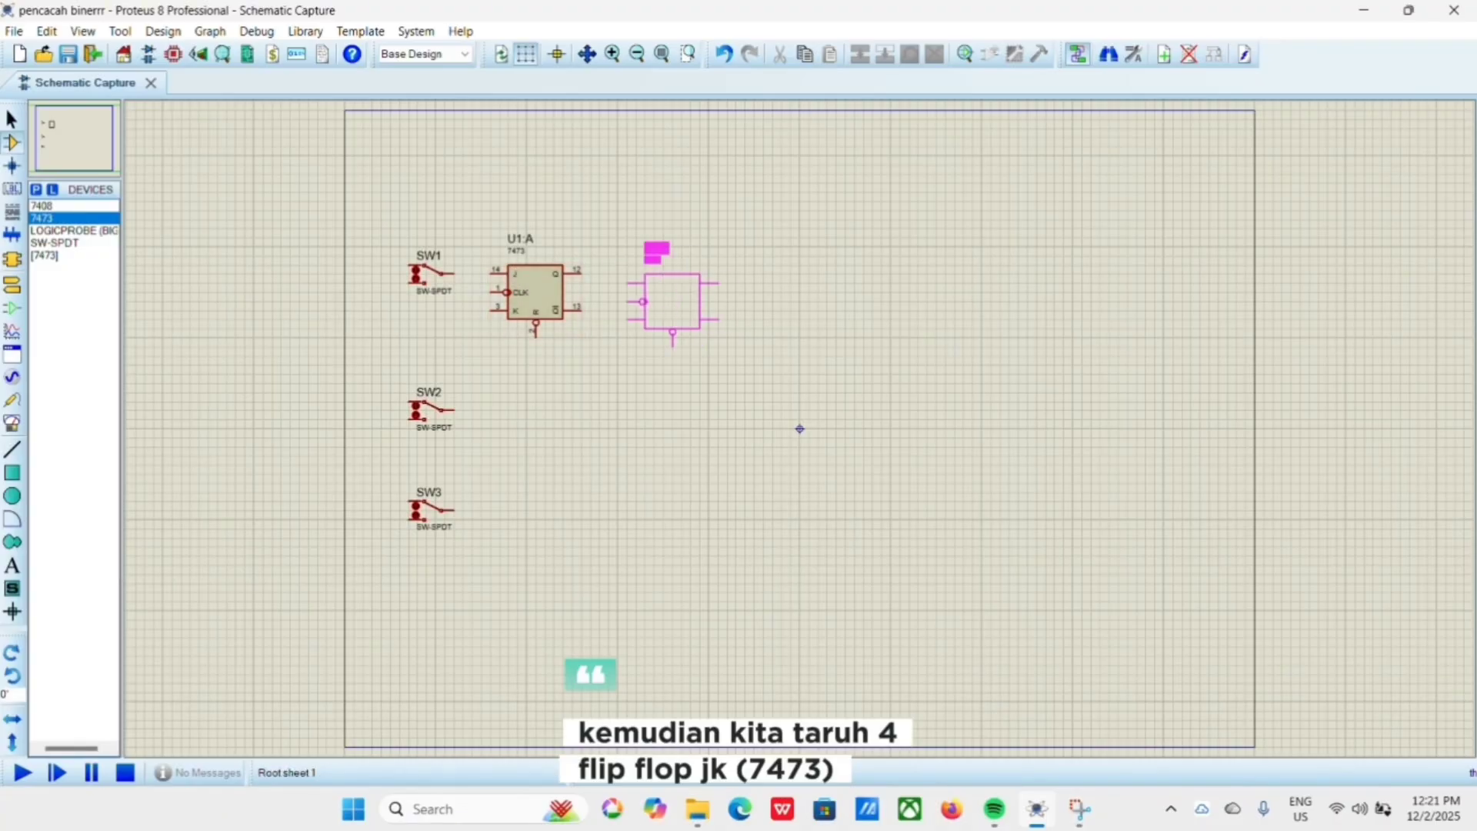
{"action": "left_click", "coordinate": [642, 274]}
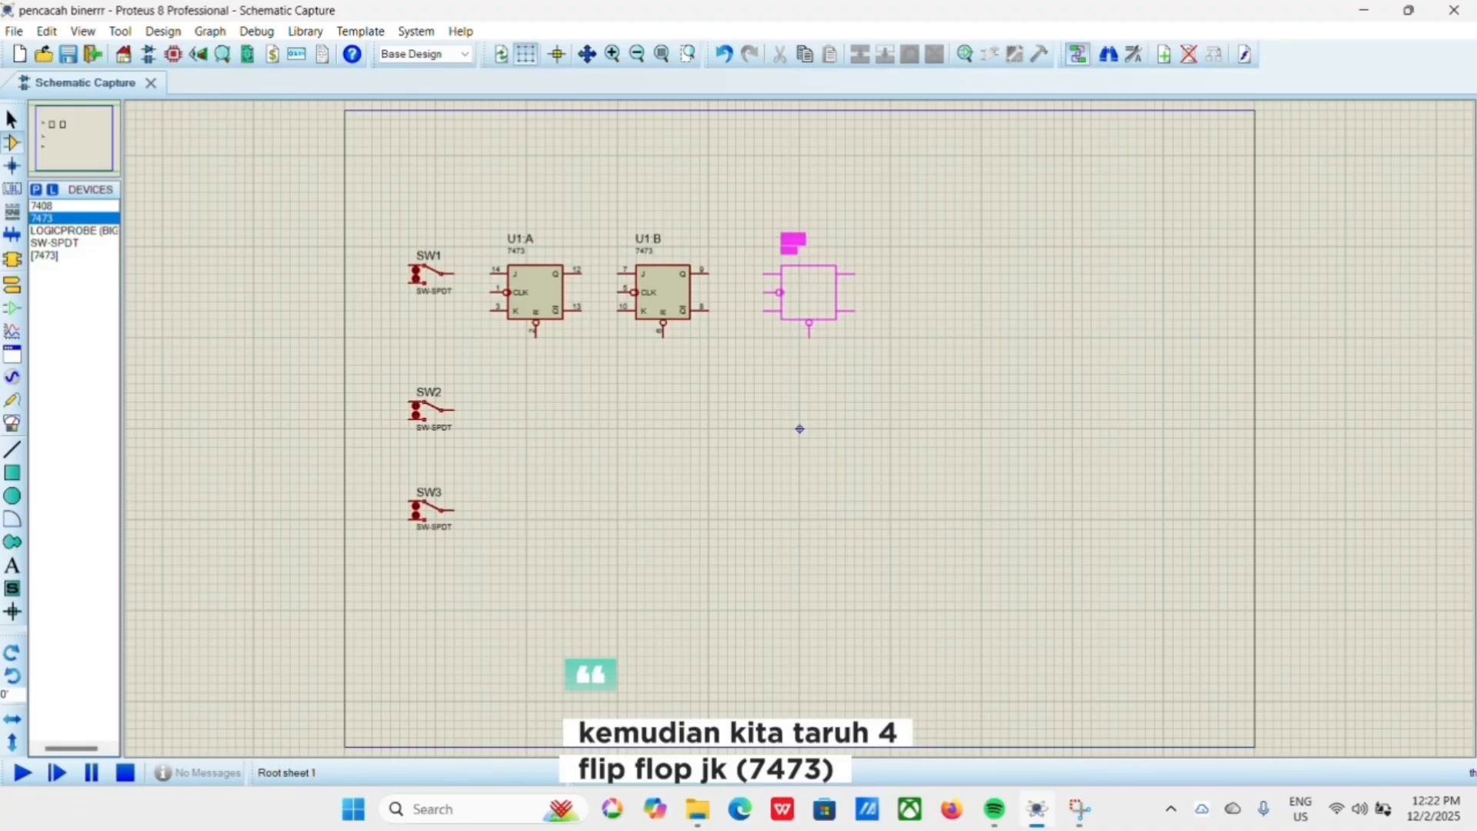
{"action": "left_click", "coordinate": [788, 275]}
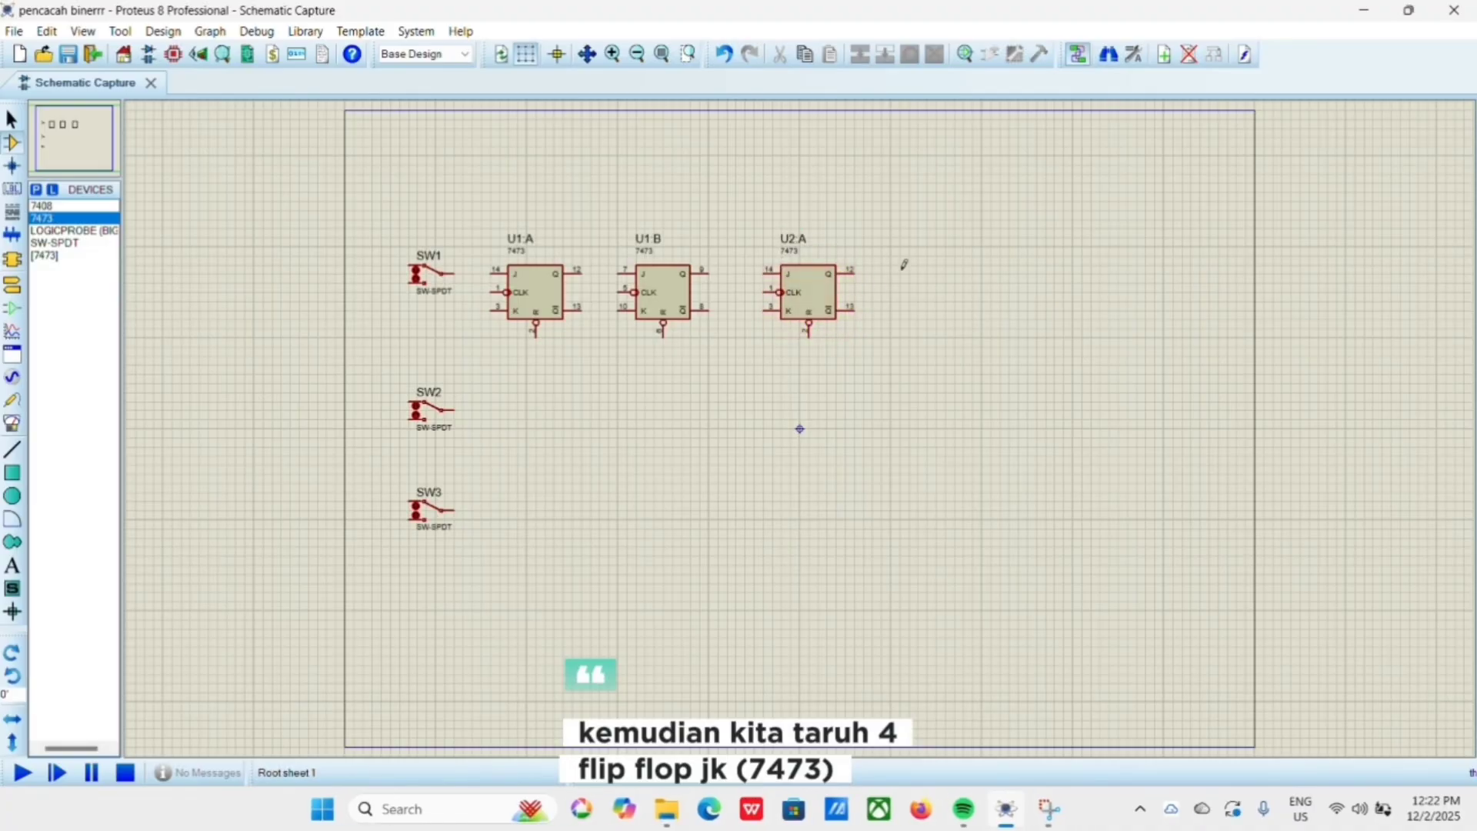
{"action": "left_click", "coordinate": [938, 271]}
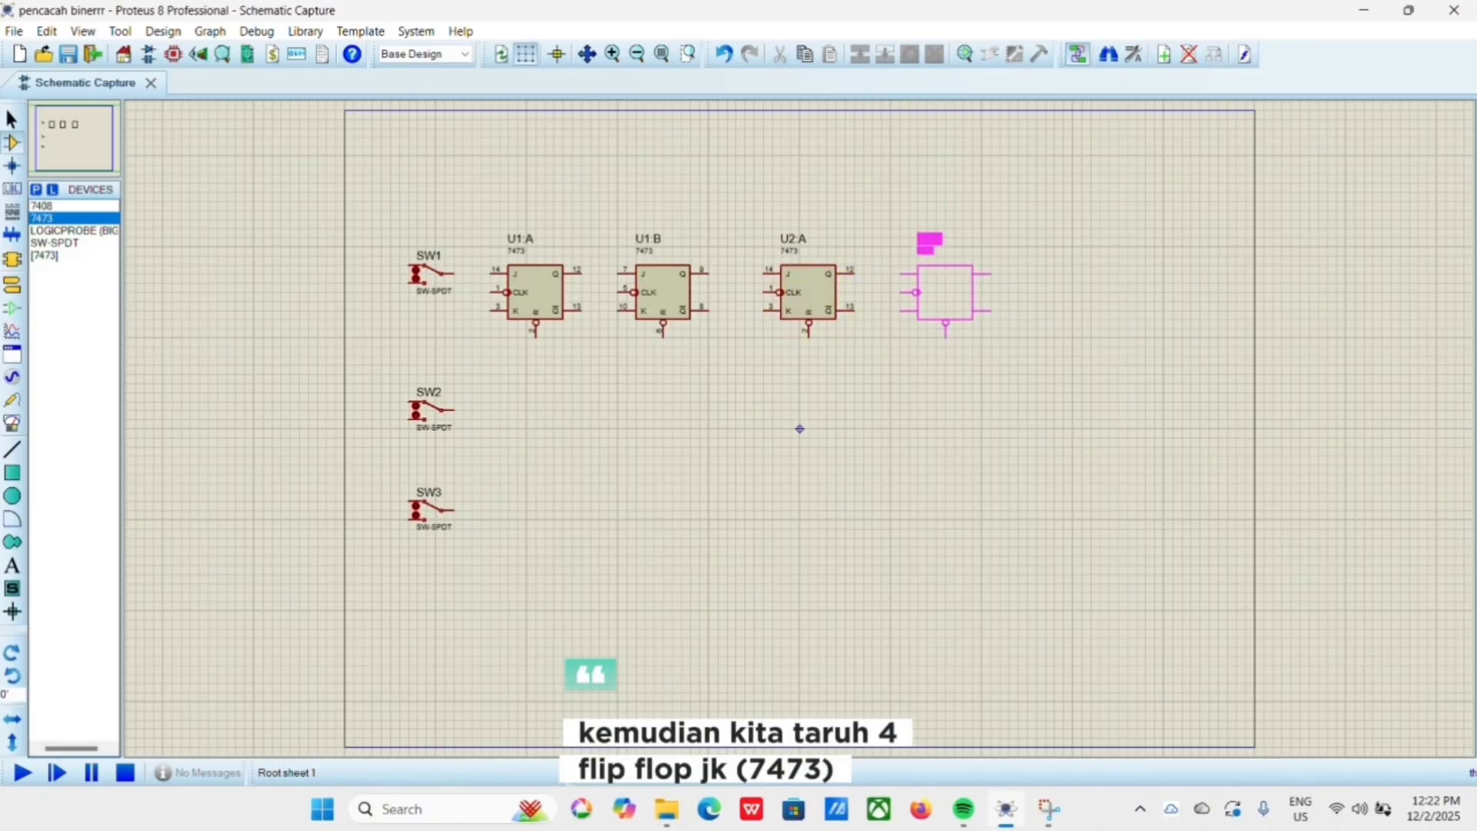
{"action": "left_click", "coordinate": [914, 277]}
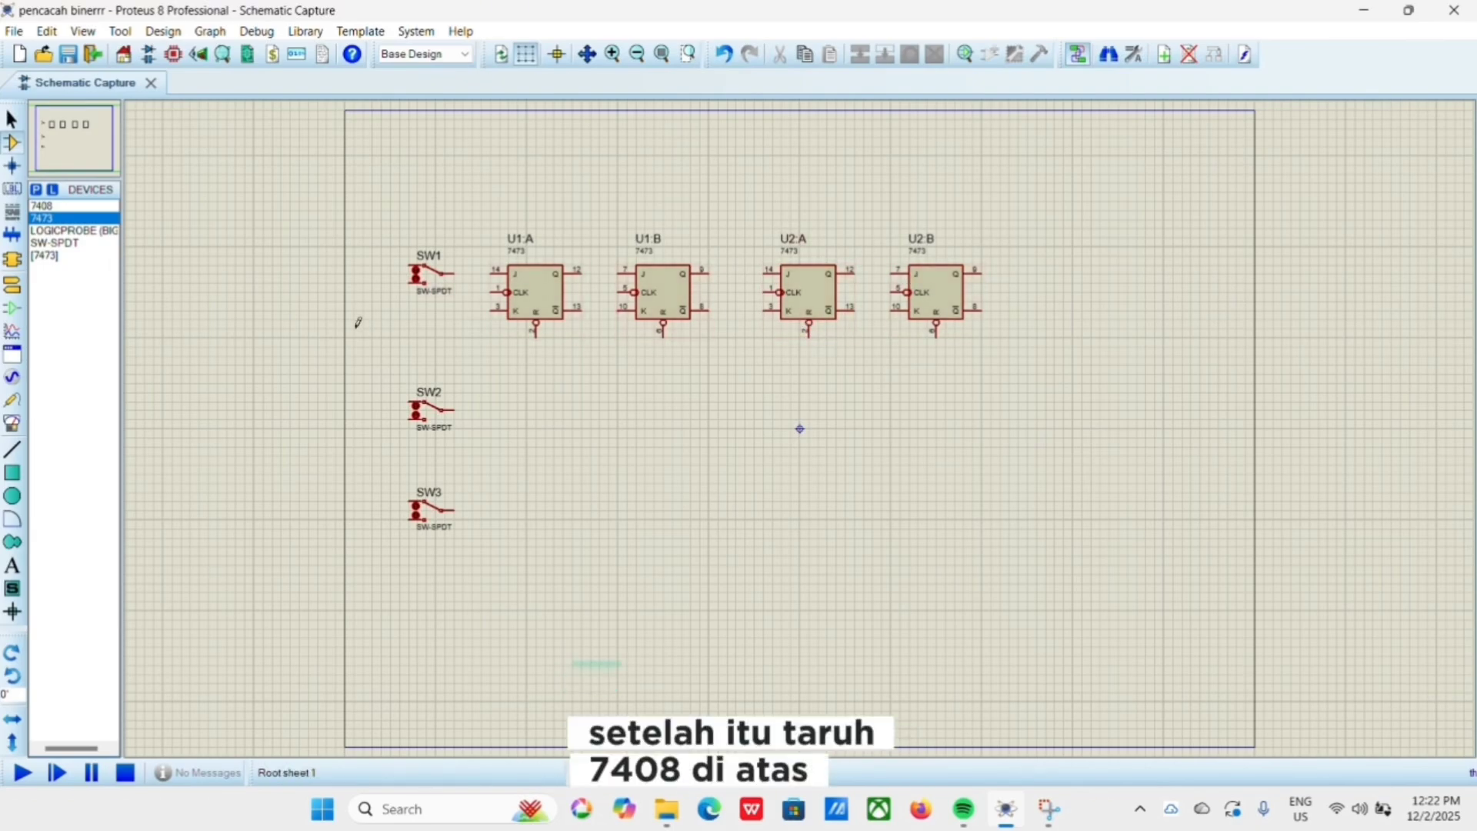
Place two 7408 AND gates side by side above the third and fourth flip-flops.
{"action": "left_click", "coordinate": [43, 206]}
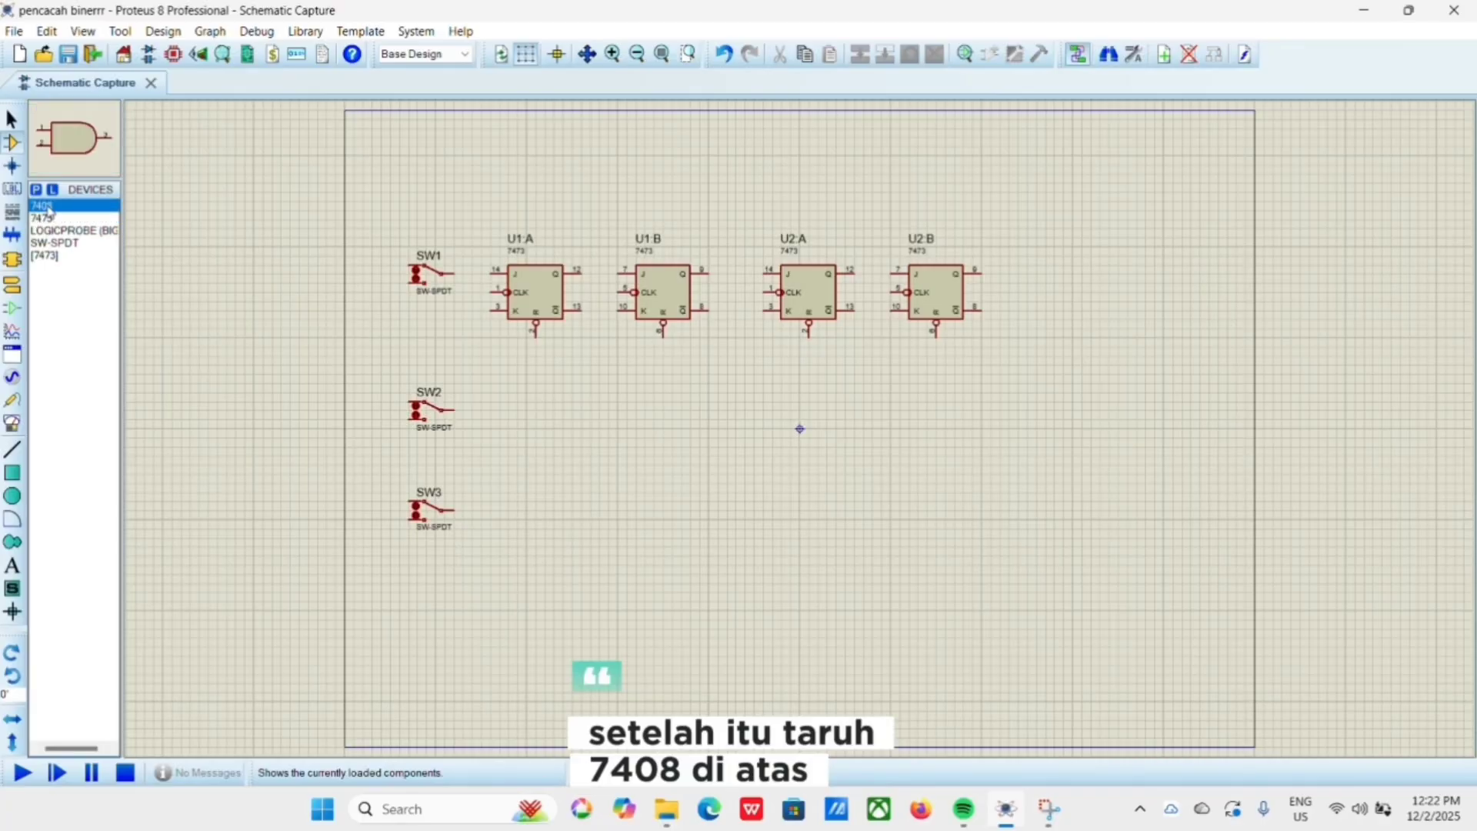
{"action": "left_click", "coordinate": [764, 180]}
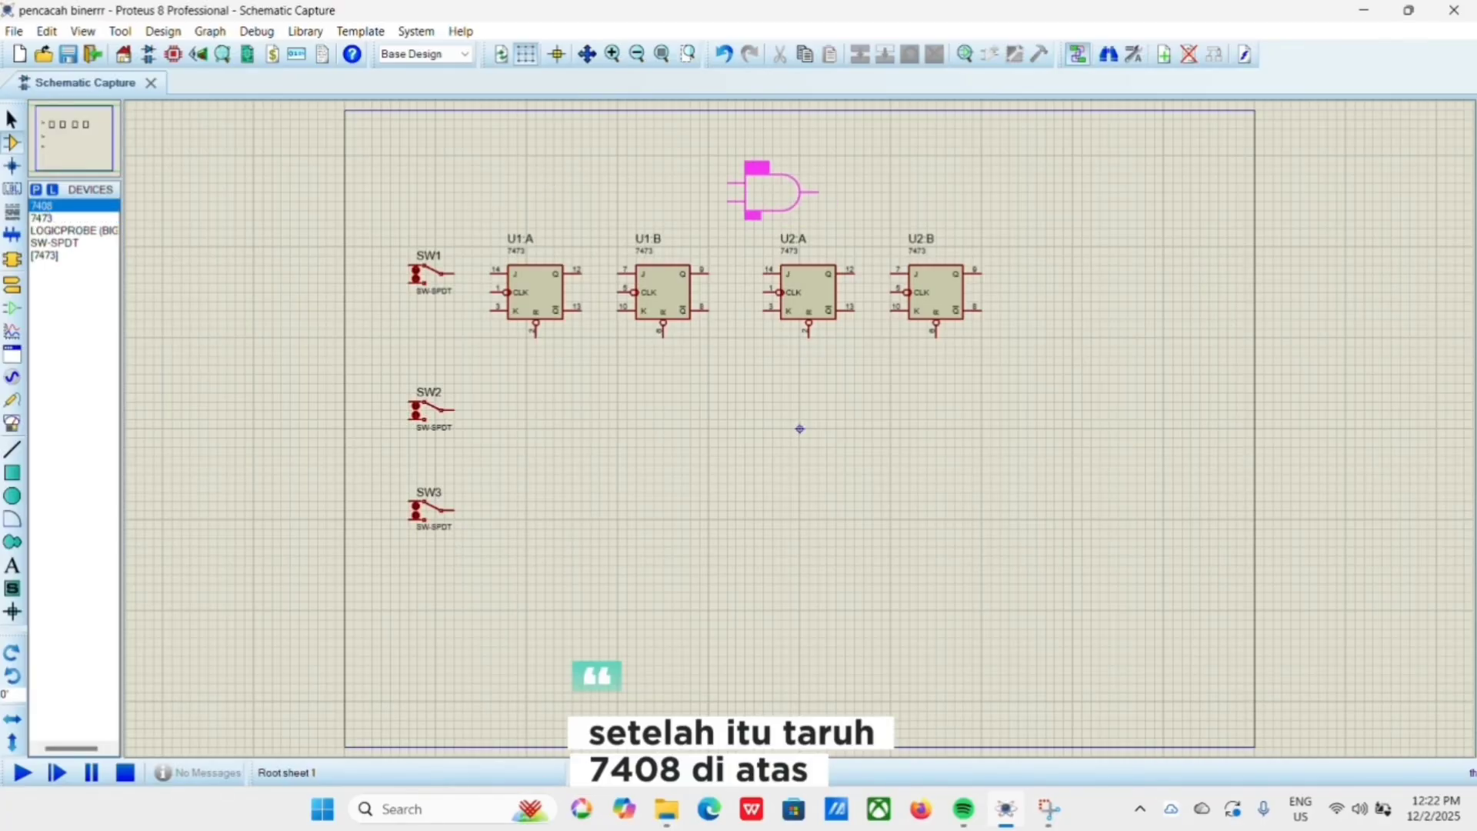
{"action": "left_click", "coordinate": [781, 191]}
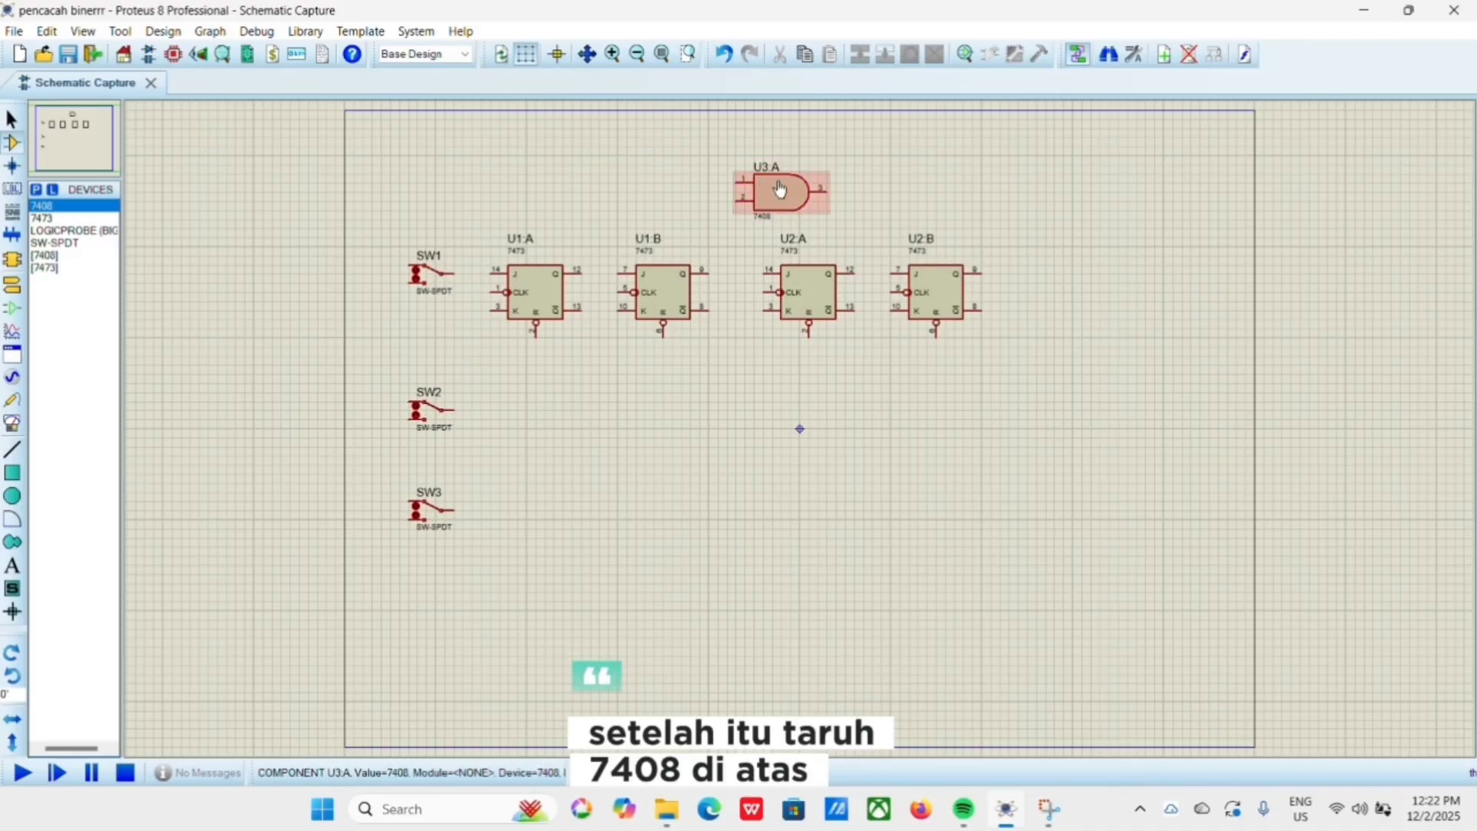
{"action": "left_click", "coordinate": [923, 199]}
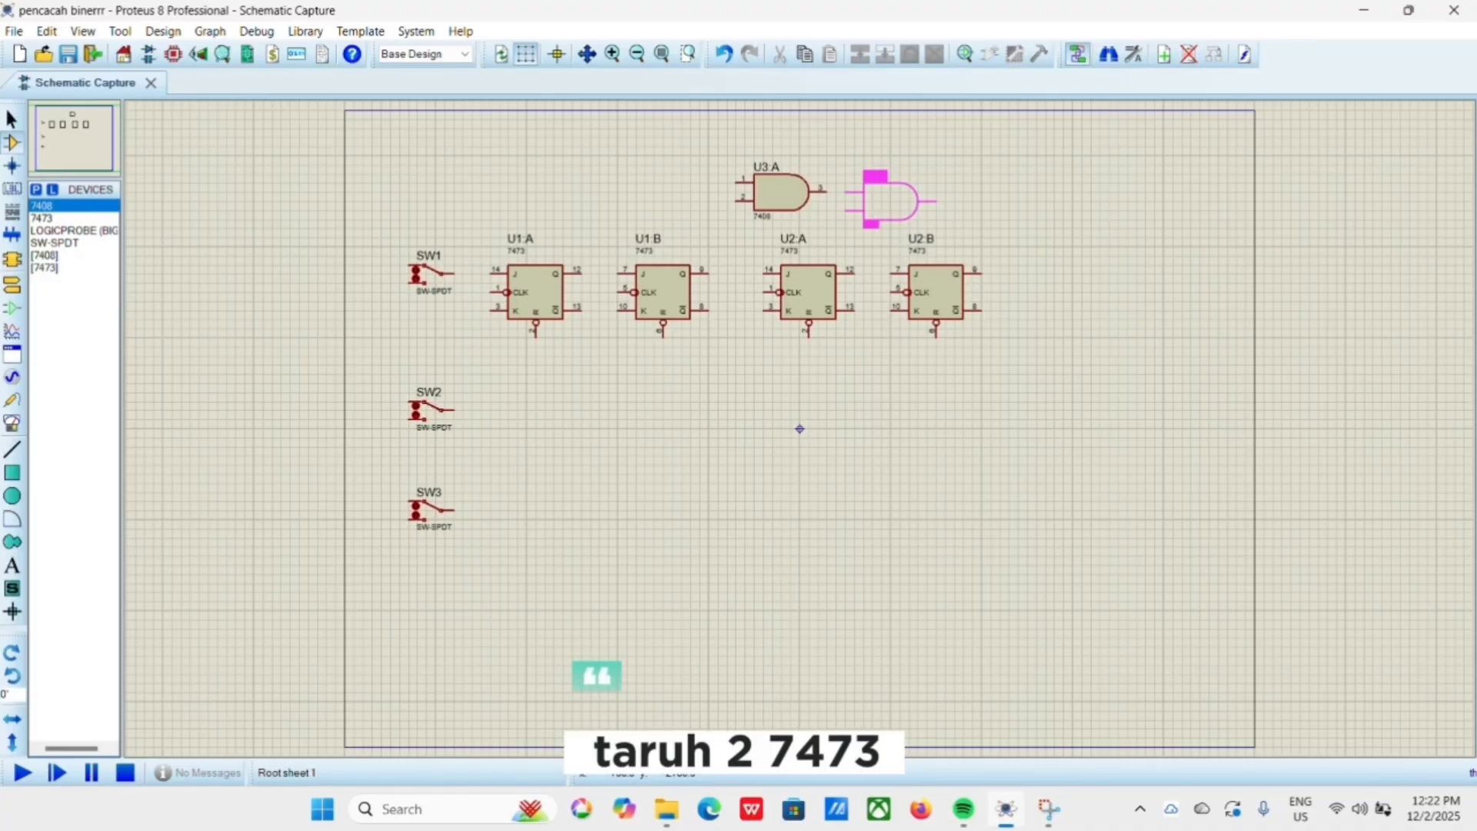
{"action": "left_click", "coordinate": [892, 201]}
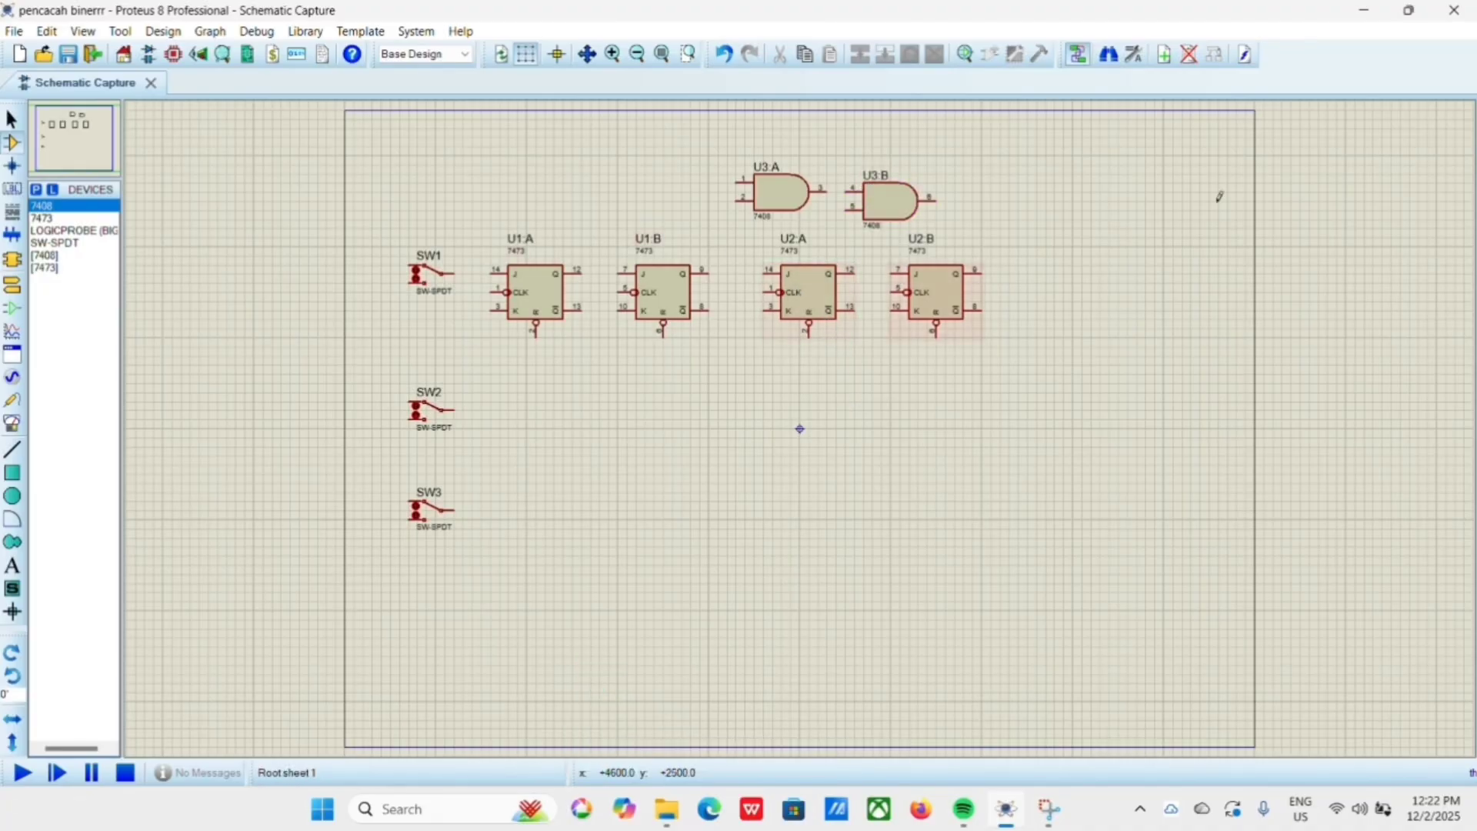
Place four LOGICPROBE (BIG) output indicators in a horizontal row to the right of the last flip-flop.
{"action": "left_click", "coordinate": [51, 231]}
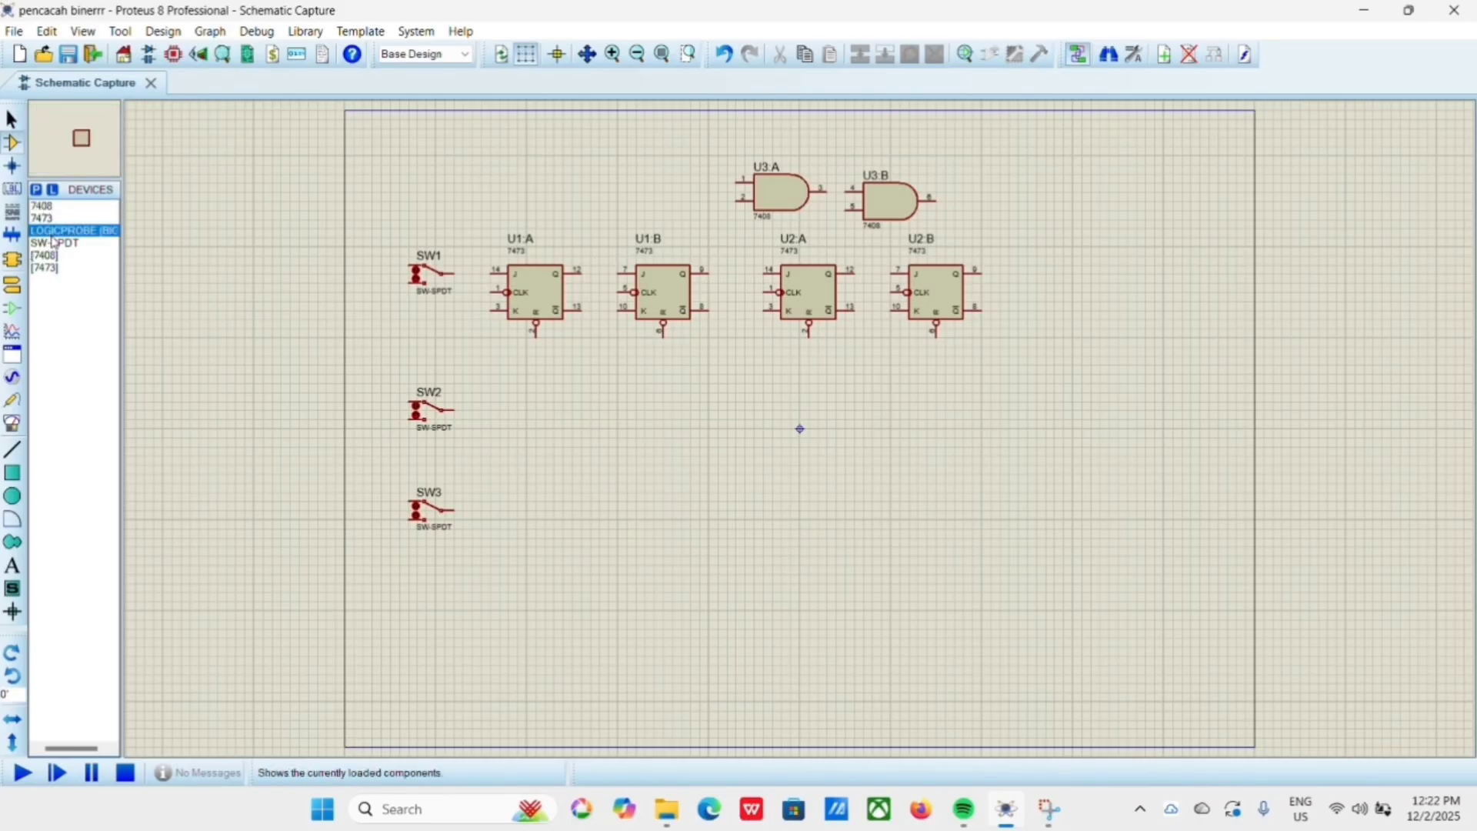
{"action": "left_click", "coordinate": [1053, 233]}
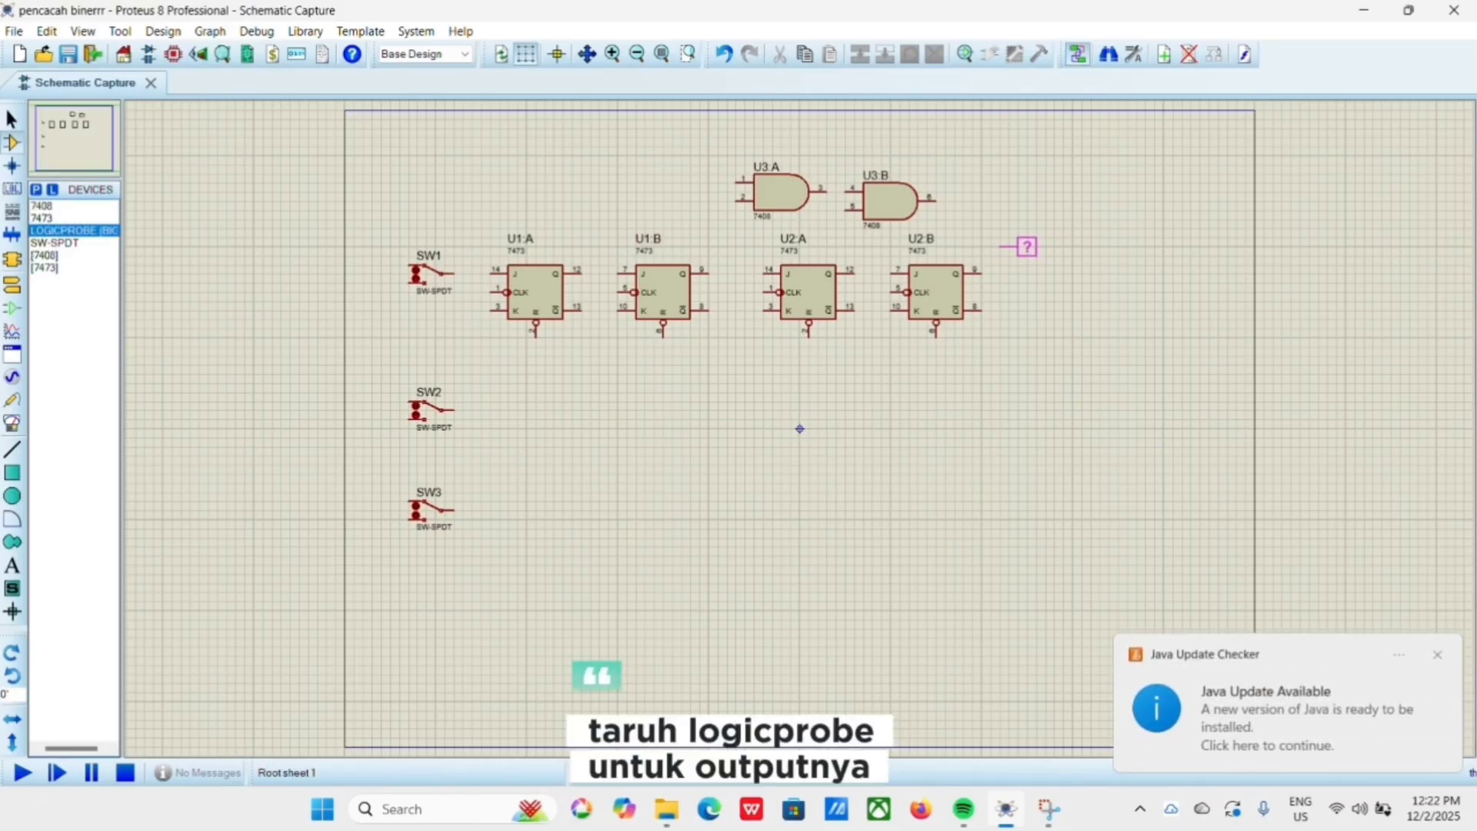
{"action": "left_click", "coordinate": [1017, 245]}
{"action": "left_click", "coordinate": [1081, 246]}
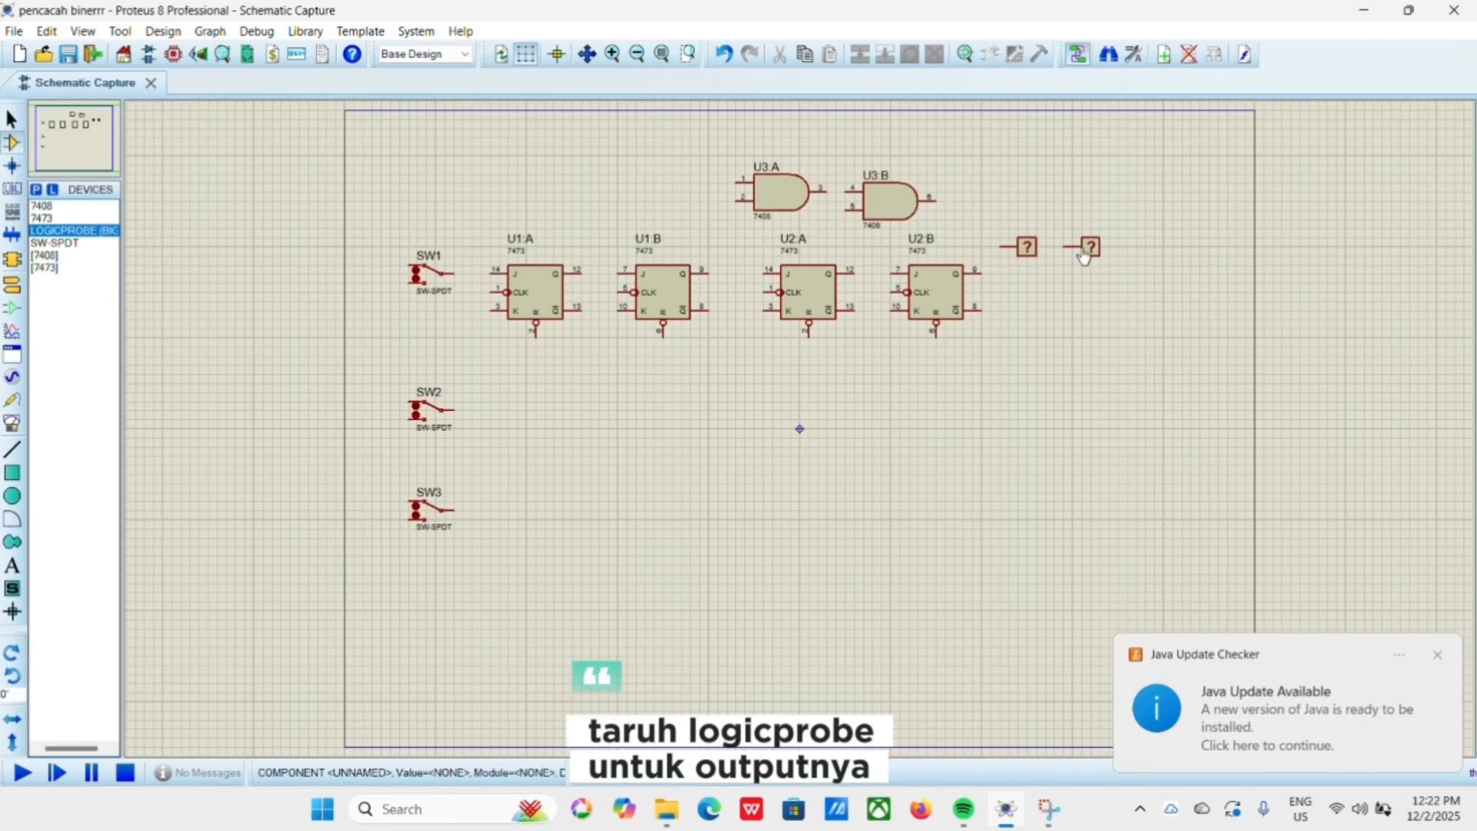
{"action": "left_click", "coordinate": [1144, 246]}
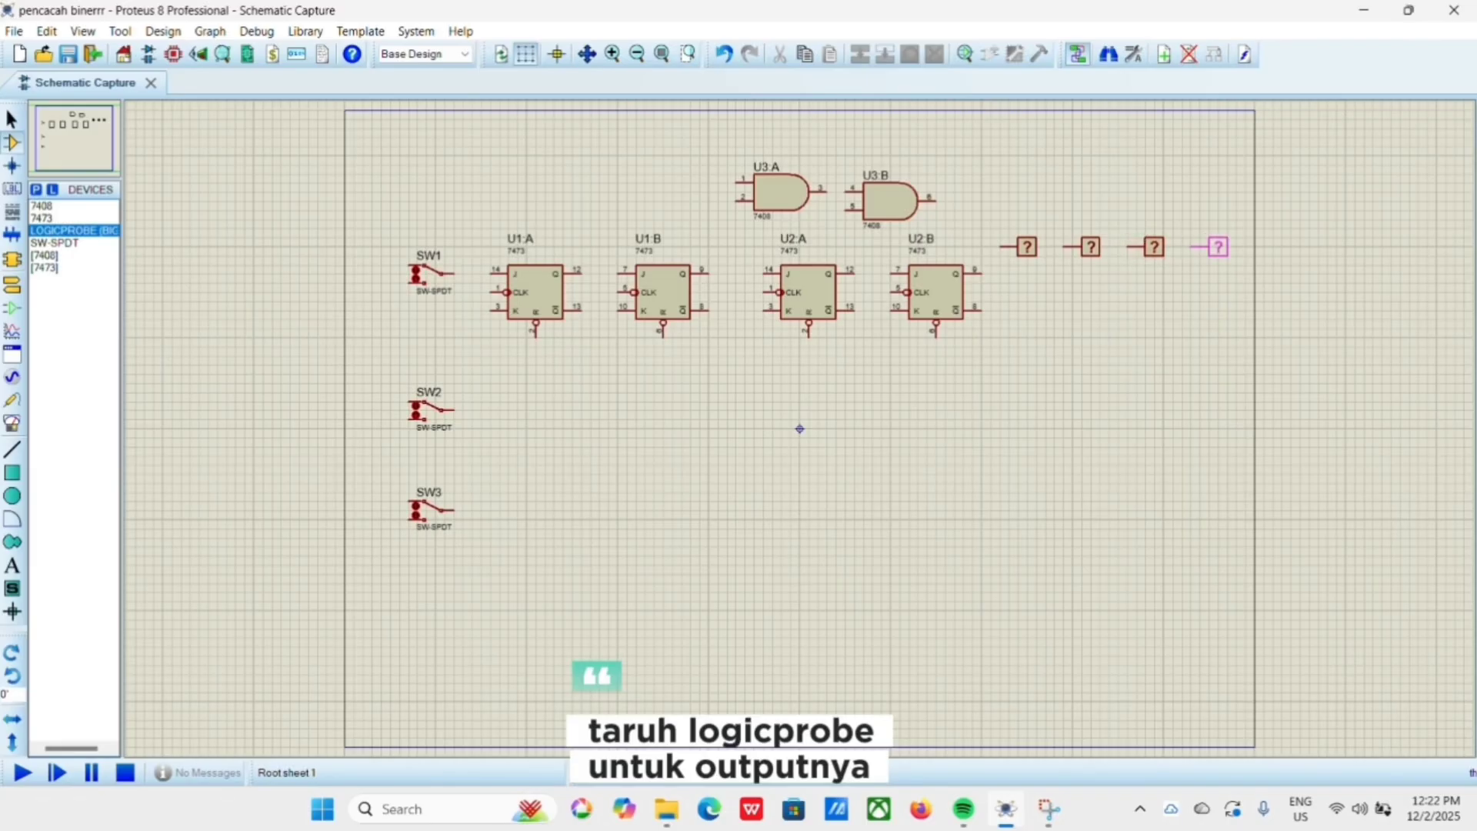
{"action": "left_click", "coordinate": [1211, 238]}
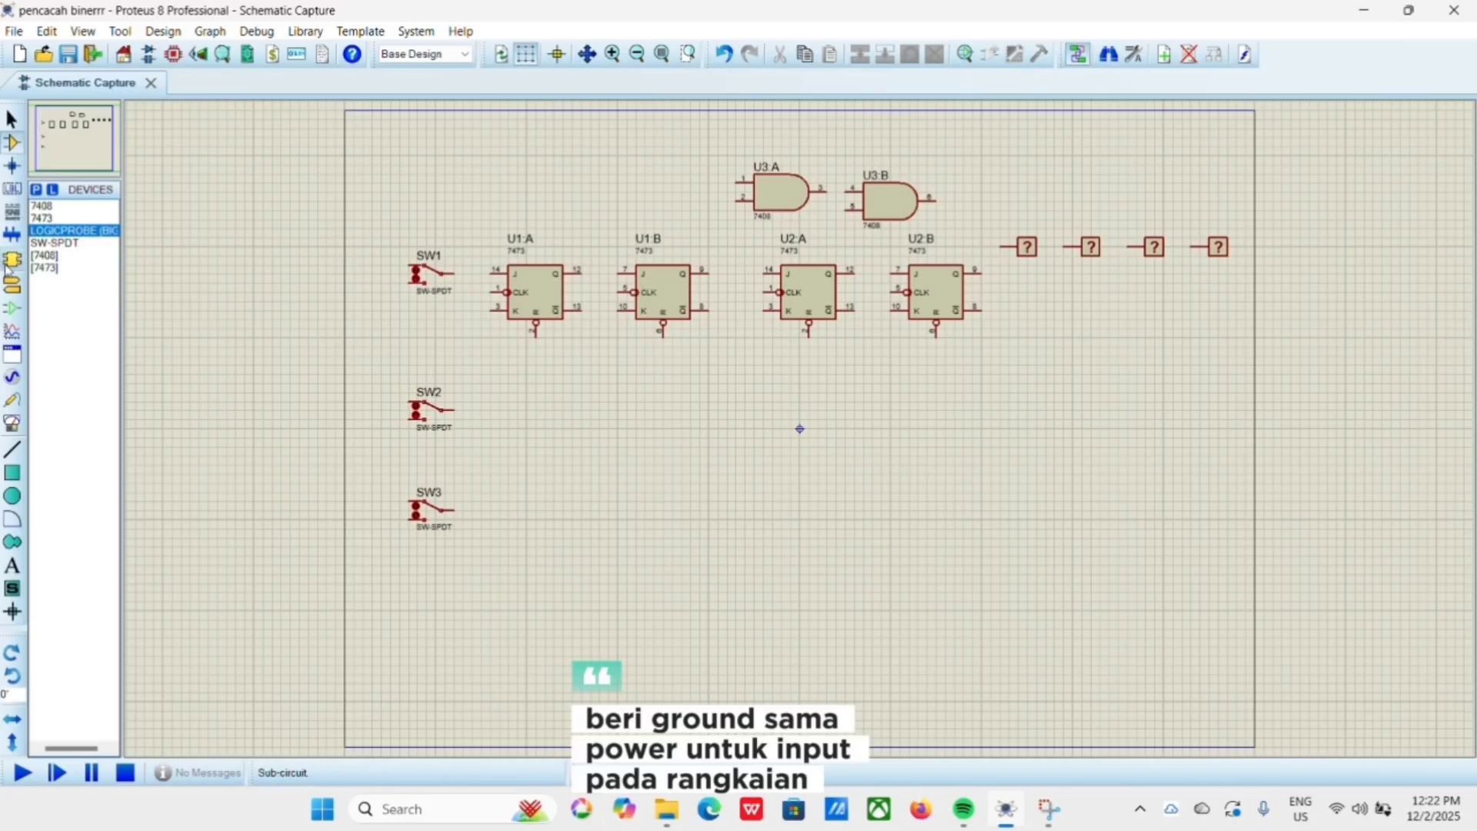
Place a GROUND terminal below SW3 and a POWER terminal above SW1.
{"action": "left_click", "coordinate": [11, 308]}
{"action": "left_click", "coordinate": [51, 268]}
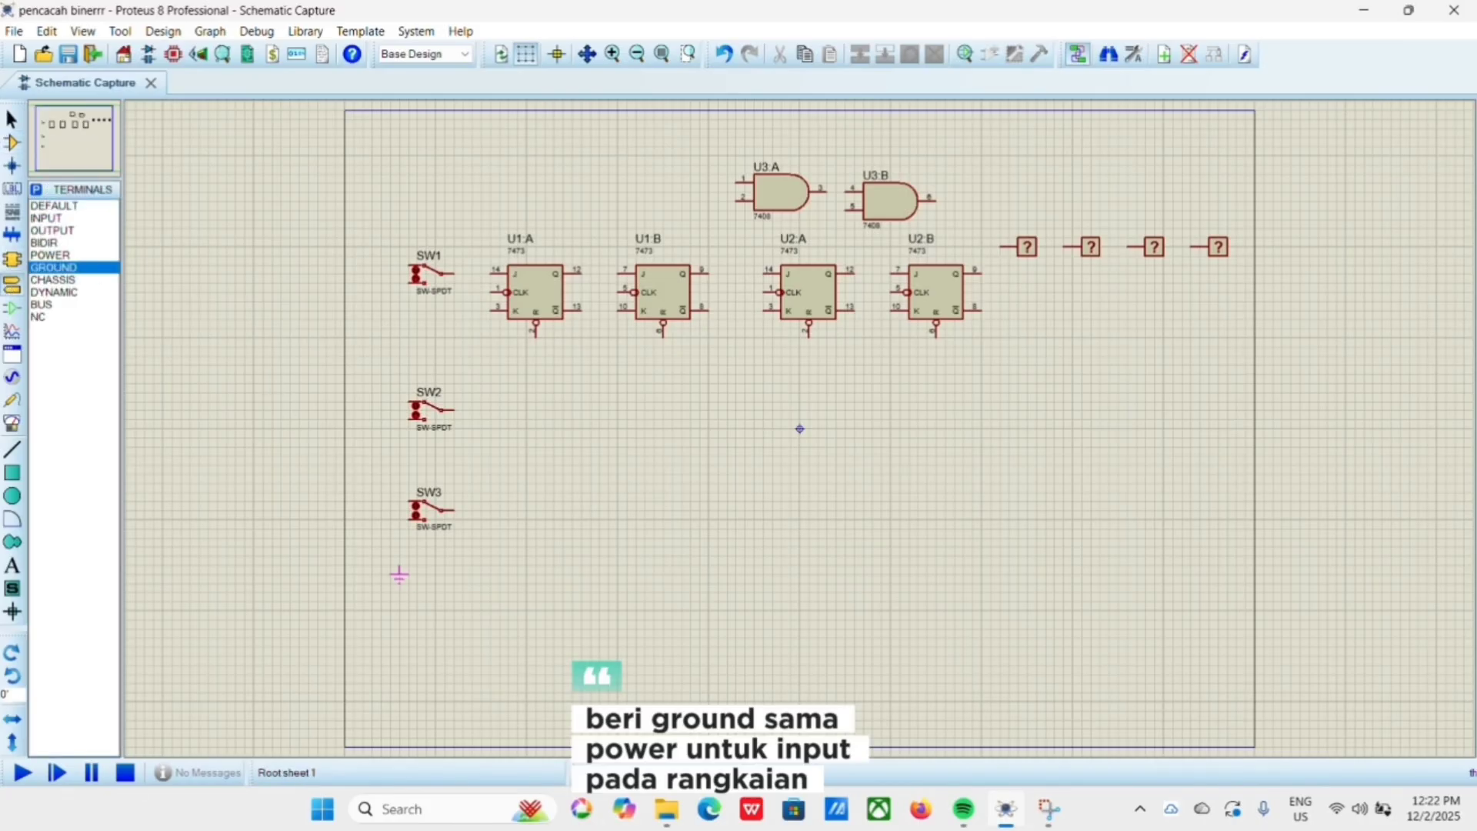
{"action": "left_click", "coordinate": [399, 574]}
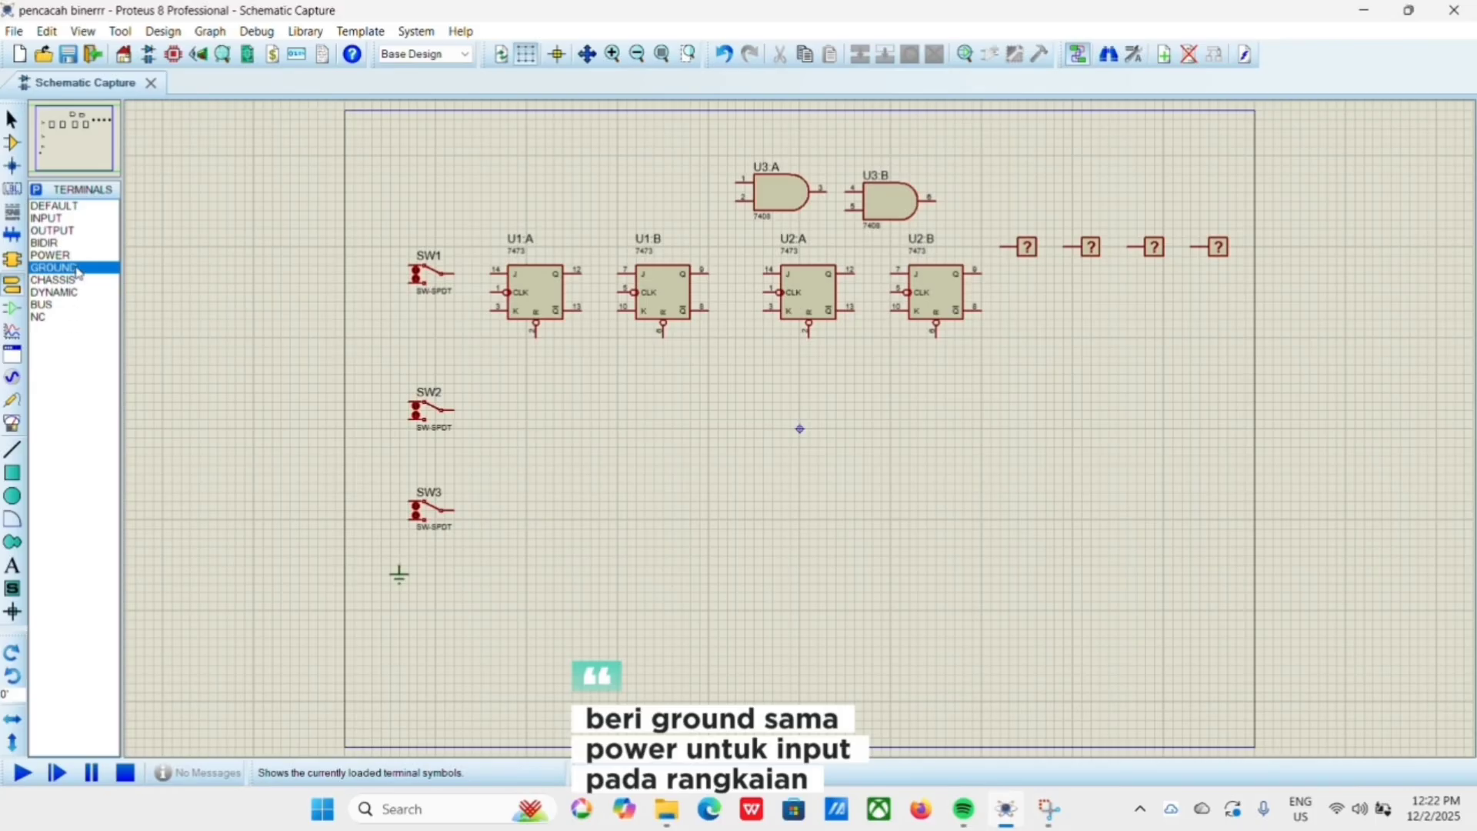
{"action": "left_click", "coordinate": [50, 255]}
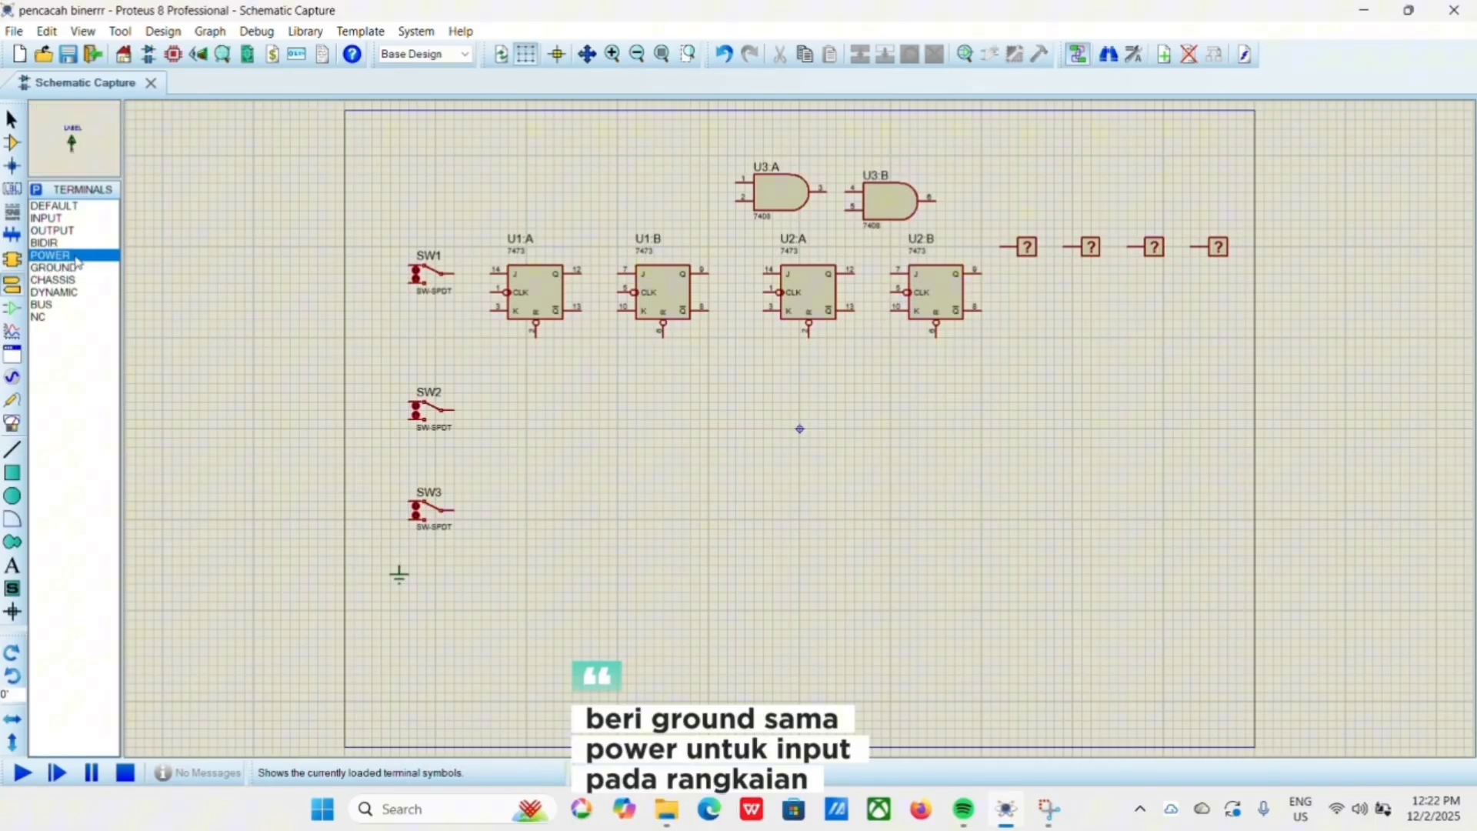
{"action": "left_click", "coordinate": [390, 200]}
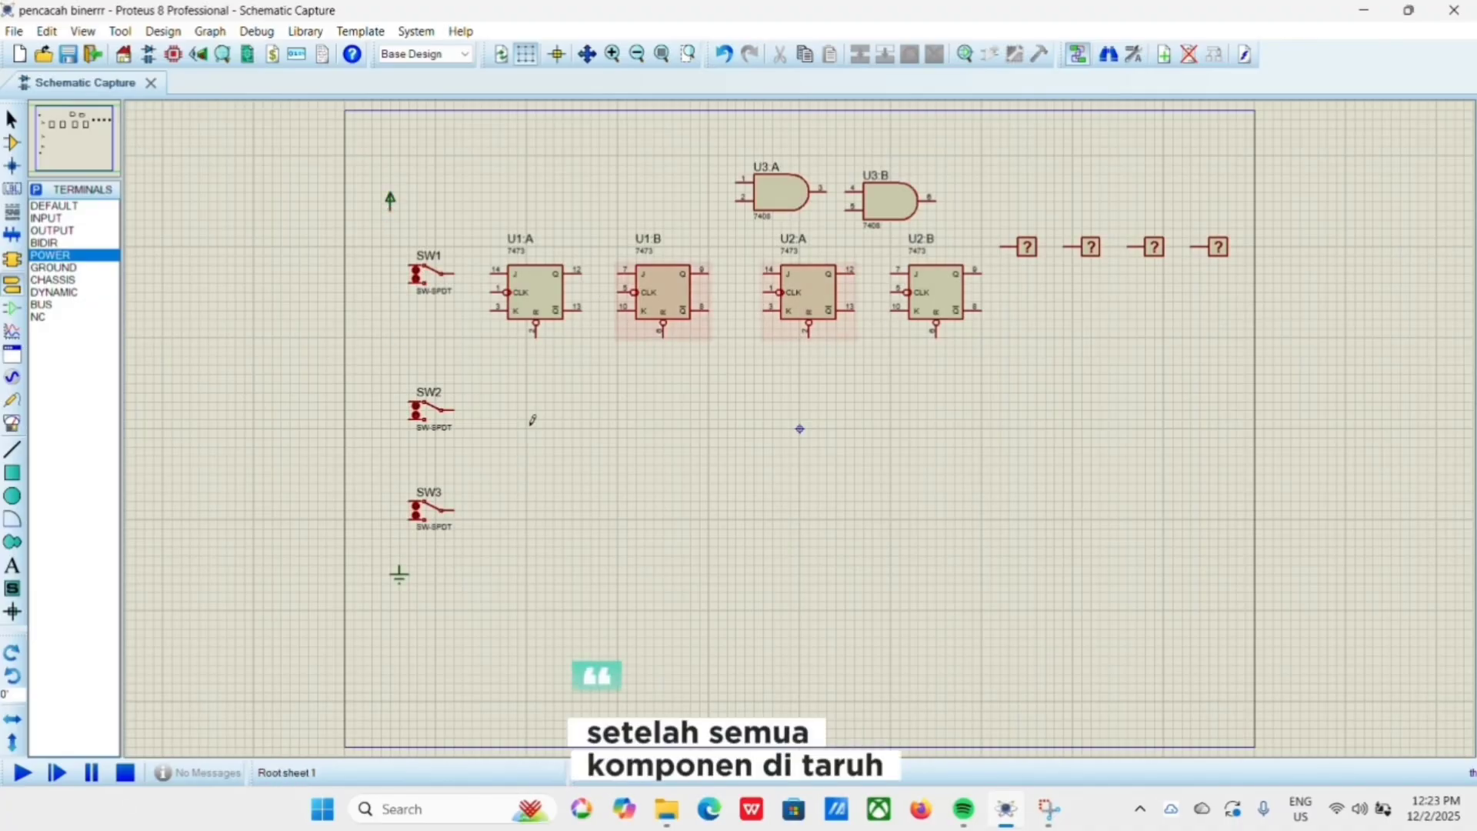
{"action": "left_click", "coordinate": [12, 119]}
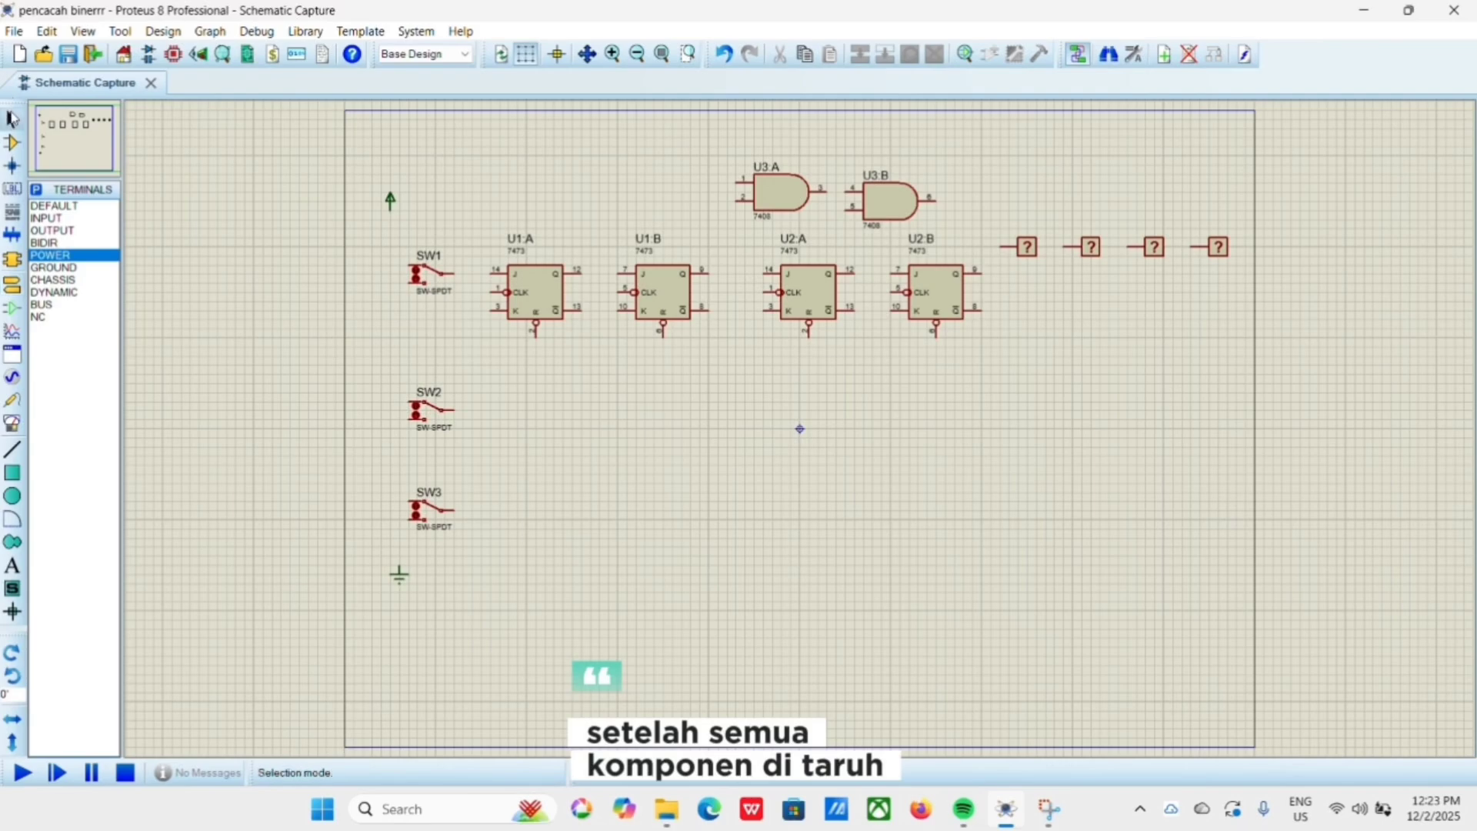
Wire the J input to the K input on each of the four 7473 flip-flops.
{"action": "scroll", "coordinate": [531, 293], "scroll_direction": "up", "scroll_amount": 1}
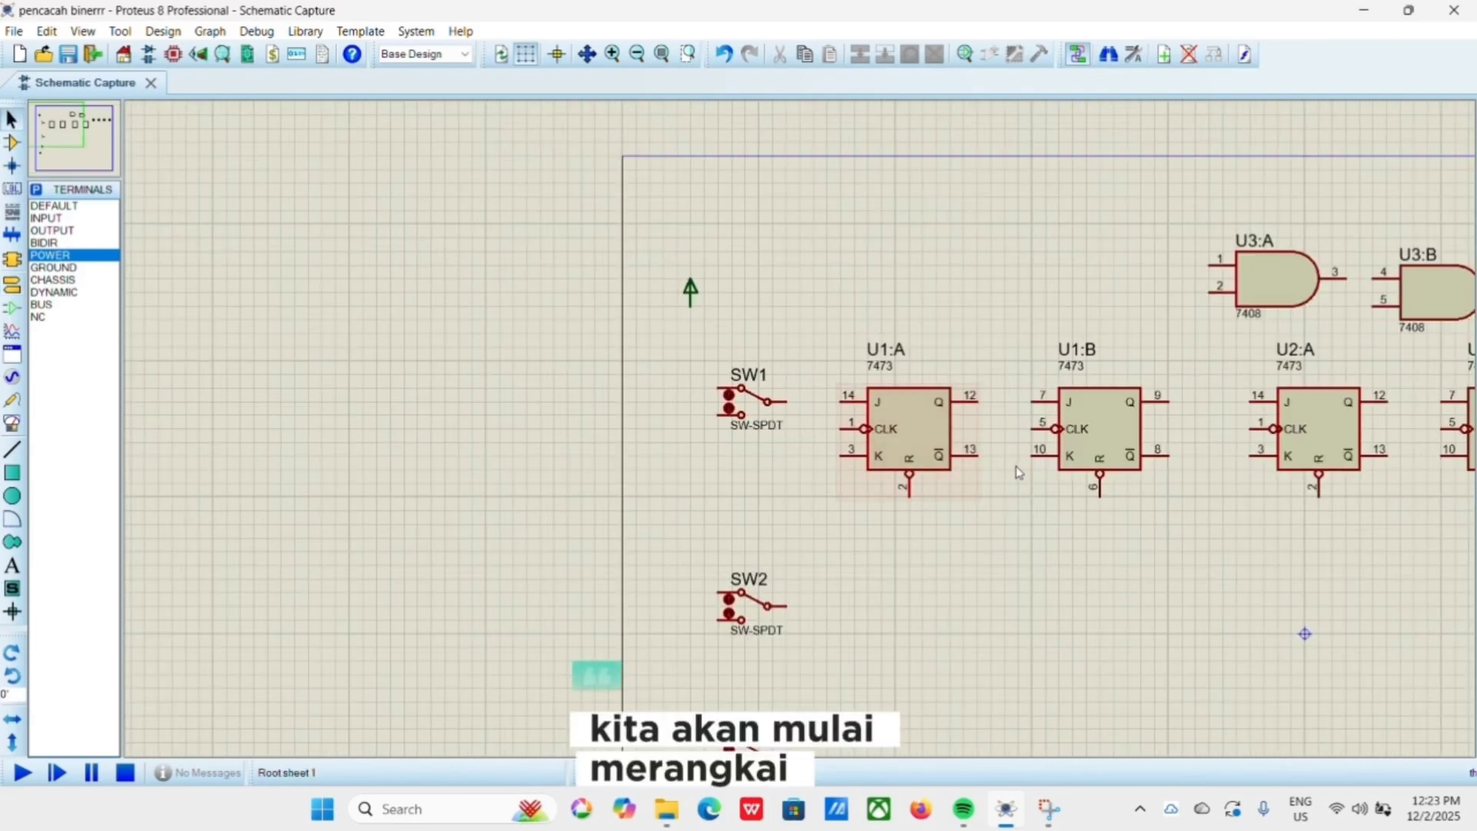
{"action": "left_click", "coordinate": [827, 400]}
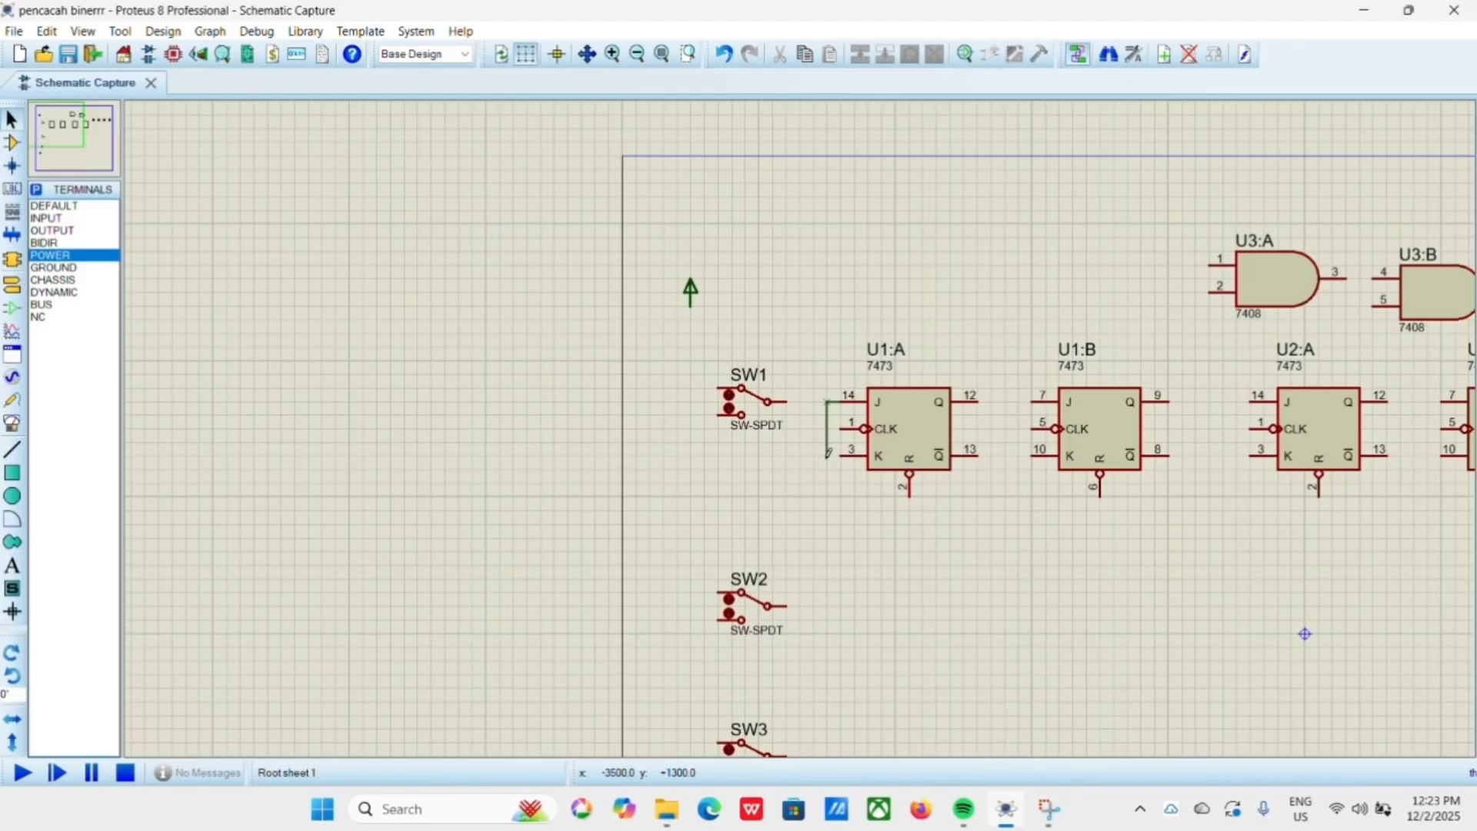
{"action": "left_click", "coordinate": [837, 456]}
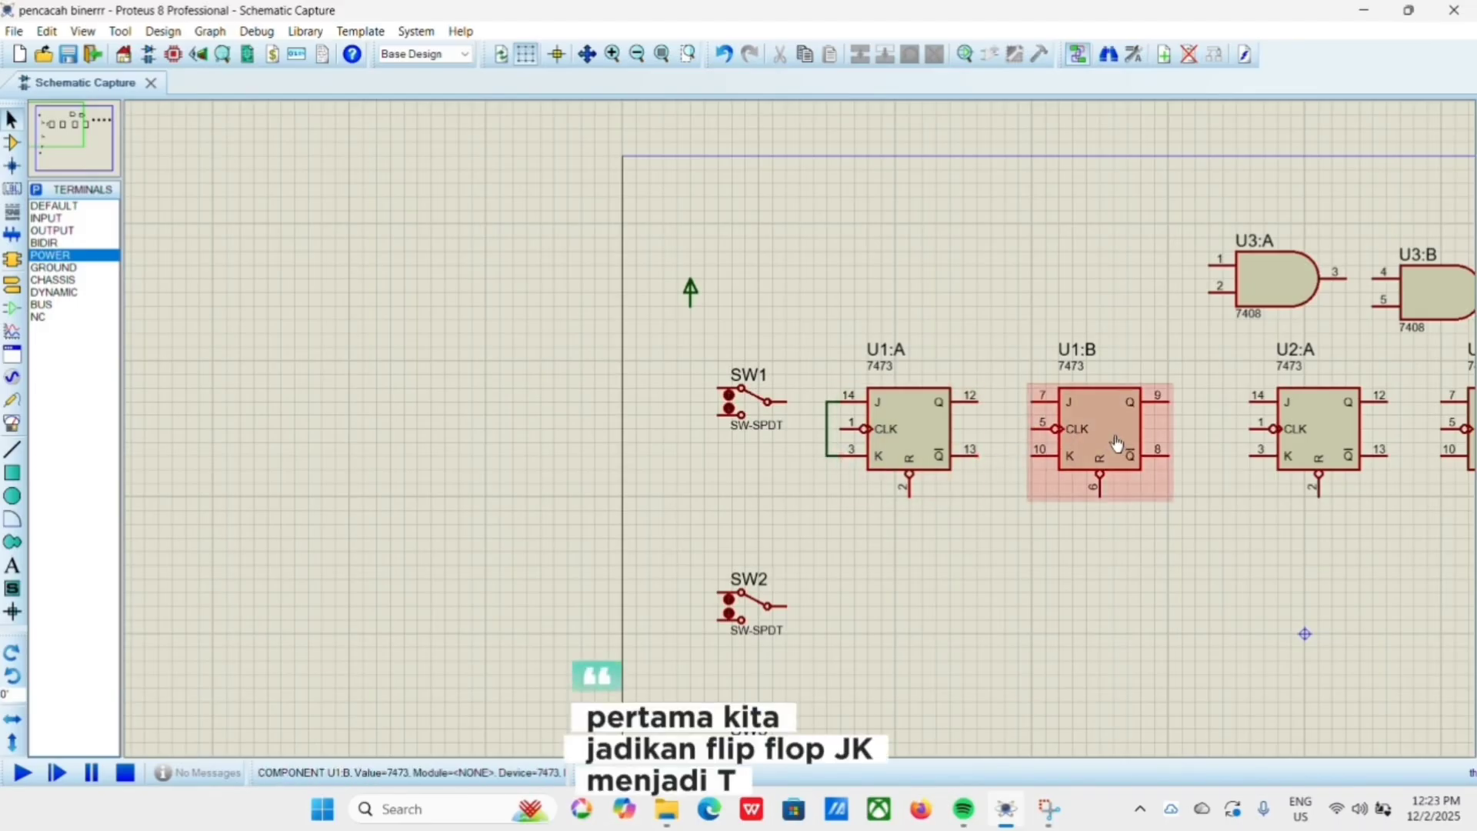
{"action": "scroll", "coordinate": [1112, 443], "scroll_direction": "down", "scroll_amount": 1}
{"action": "scroll", "coordinate": [959, 410], "scroll_direction": "up", "scroll_amount": 1}
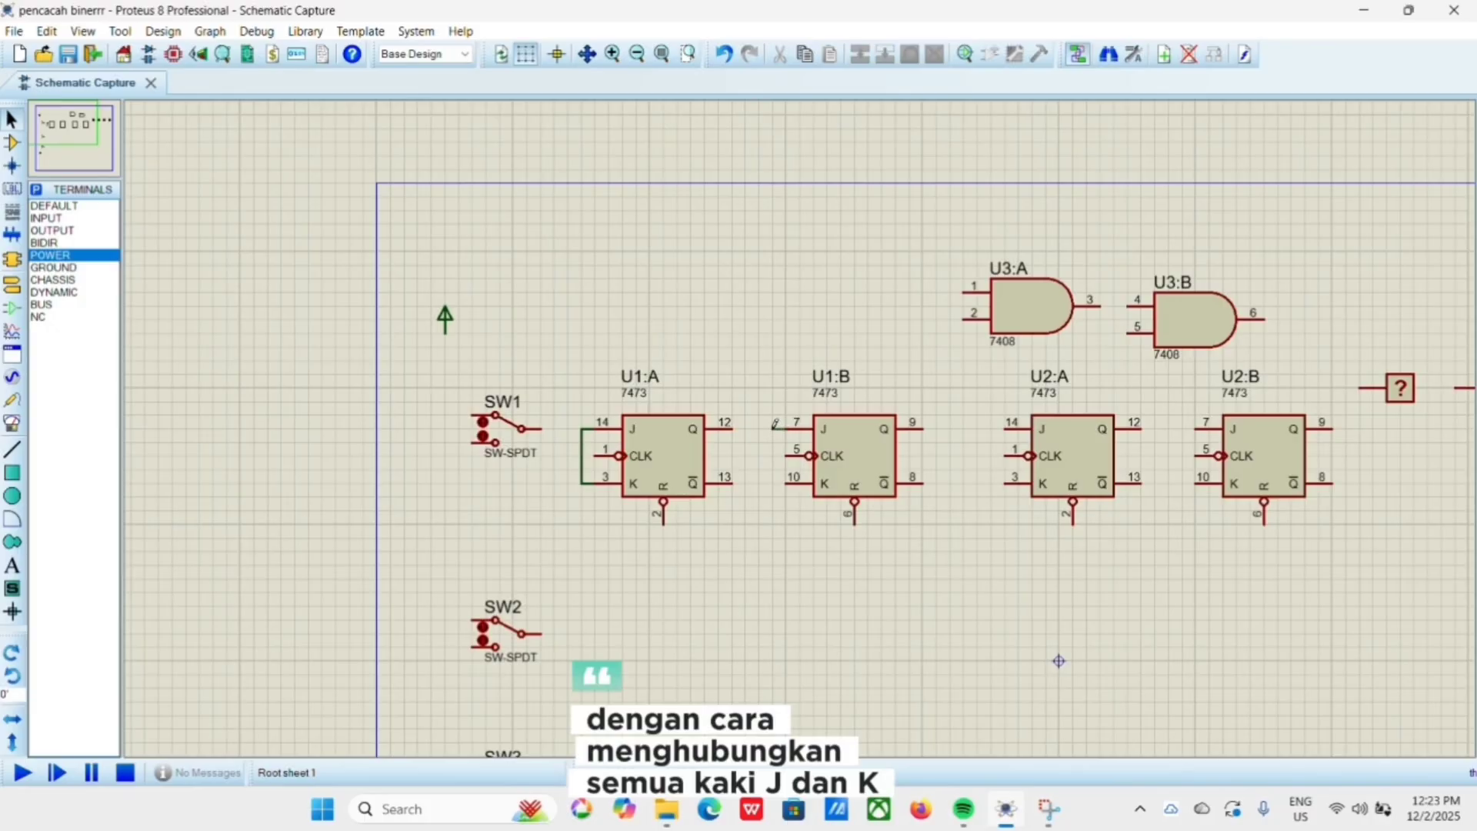
{"action": "left_click", "coordinate": [781, 481]}
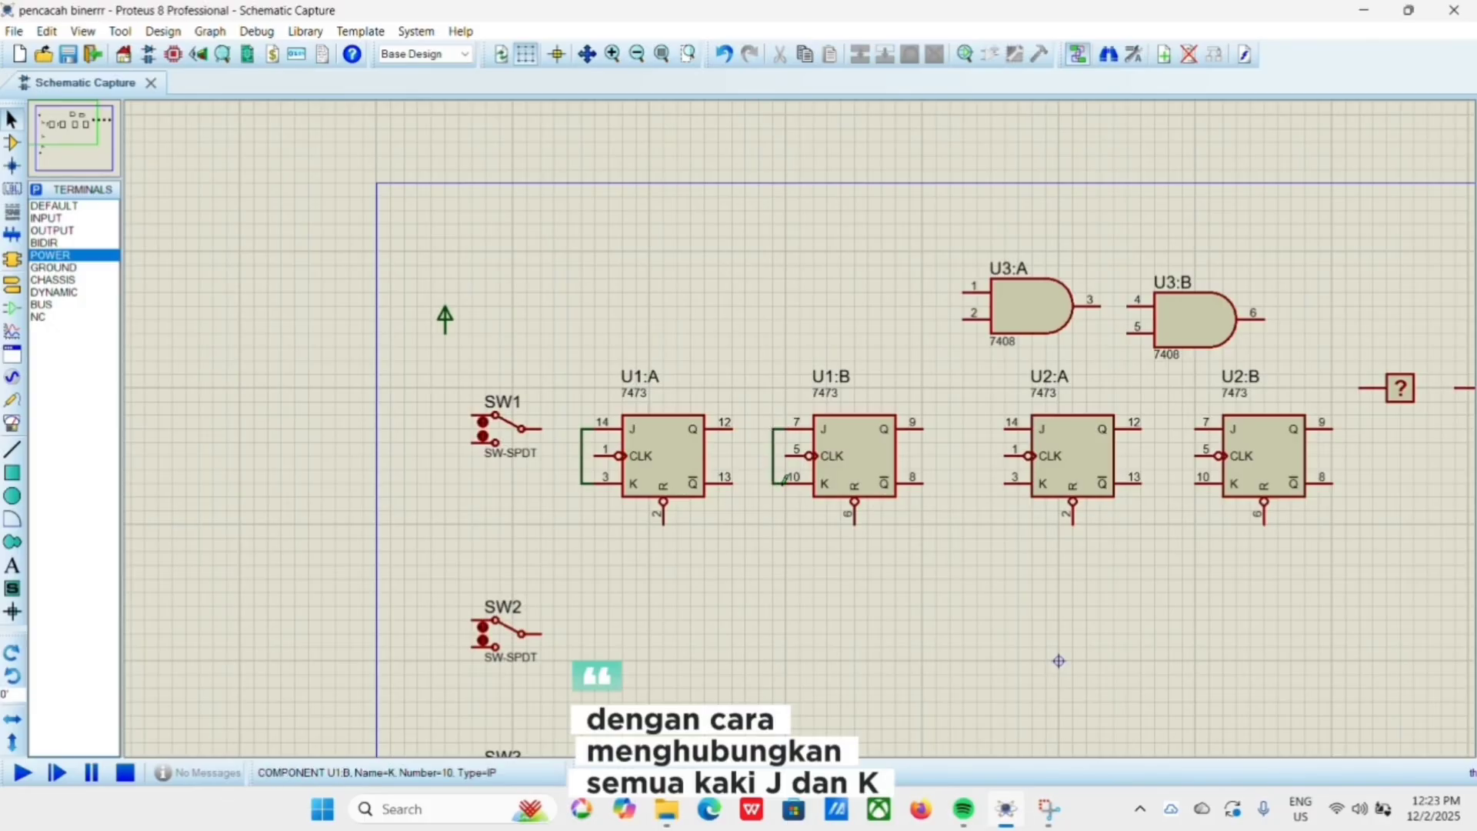
{"action": "left_click", "coordinate": [992, 423]}
{"action": "left_click", "coordinate": [1004, 483]}
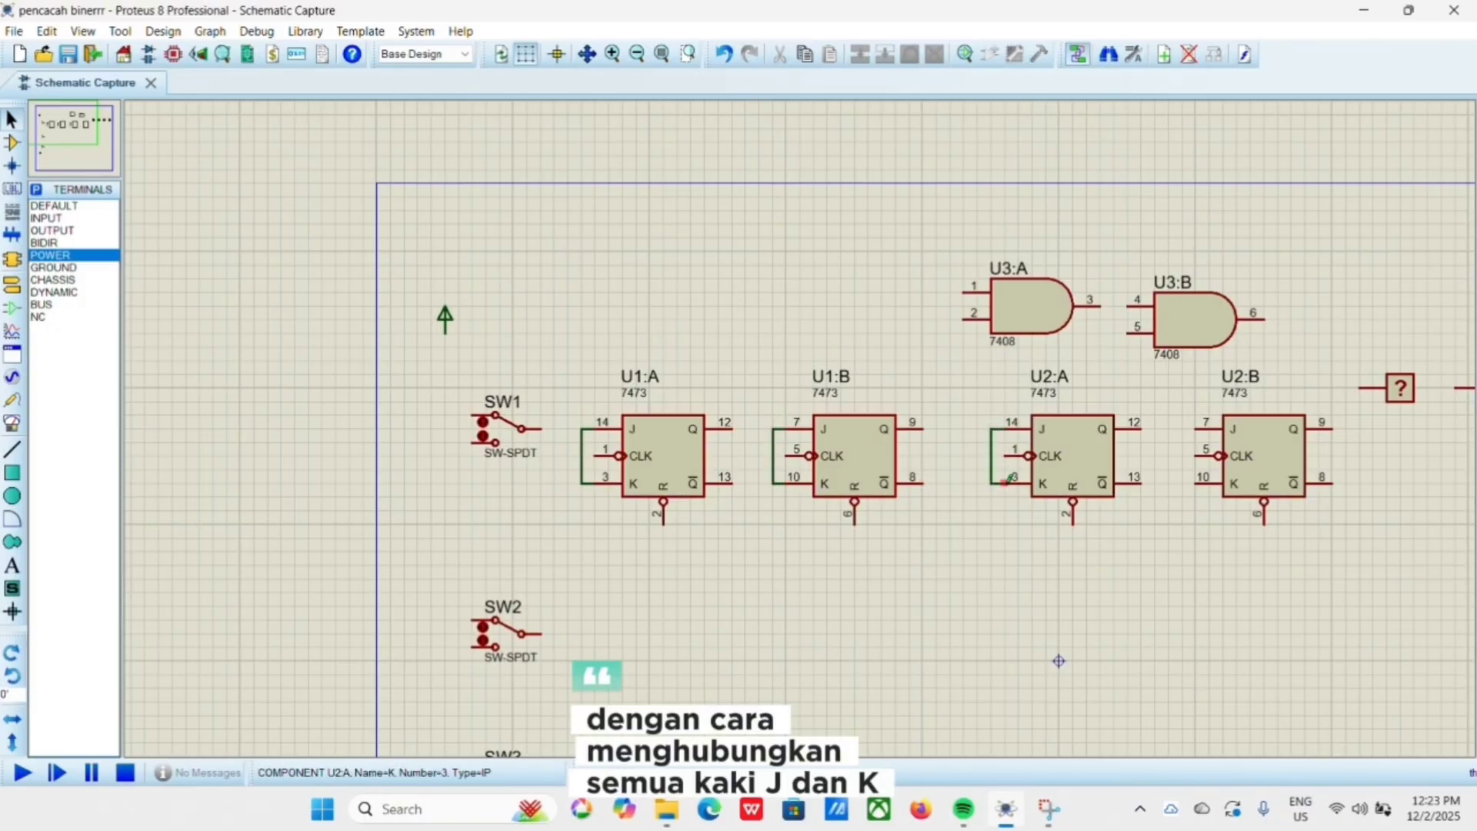
{"action": "left_click", "coordinate": [1197, 423]}
{"action": "left_click", "coordinate": [1196, 478]}
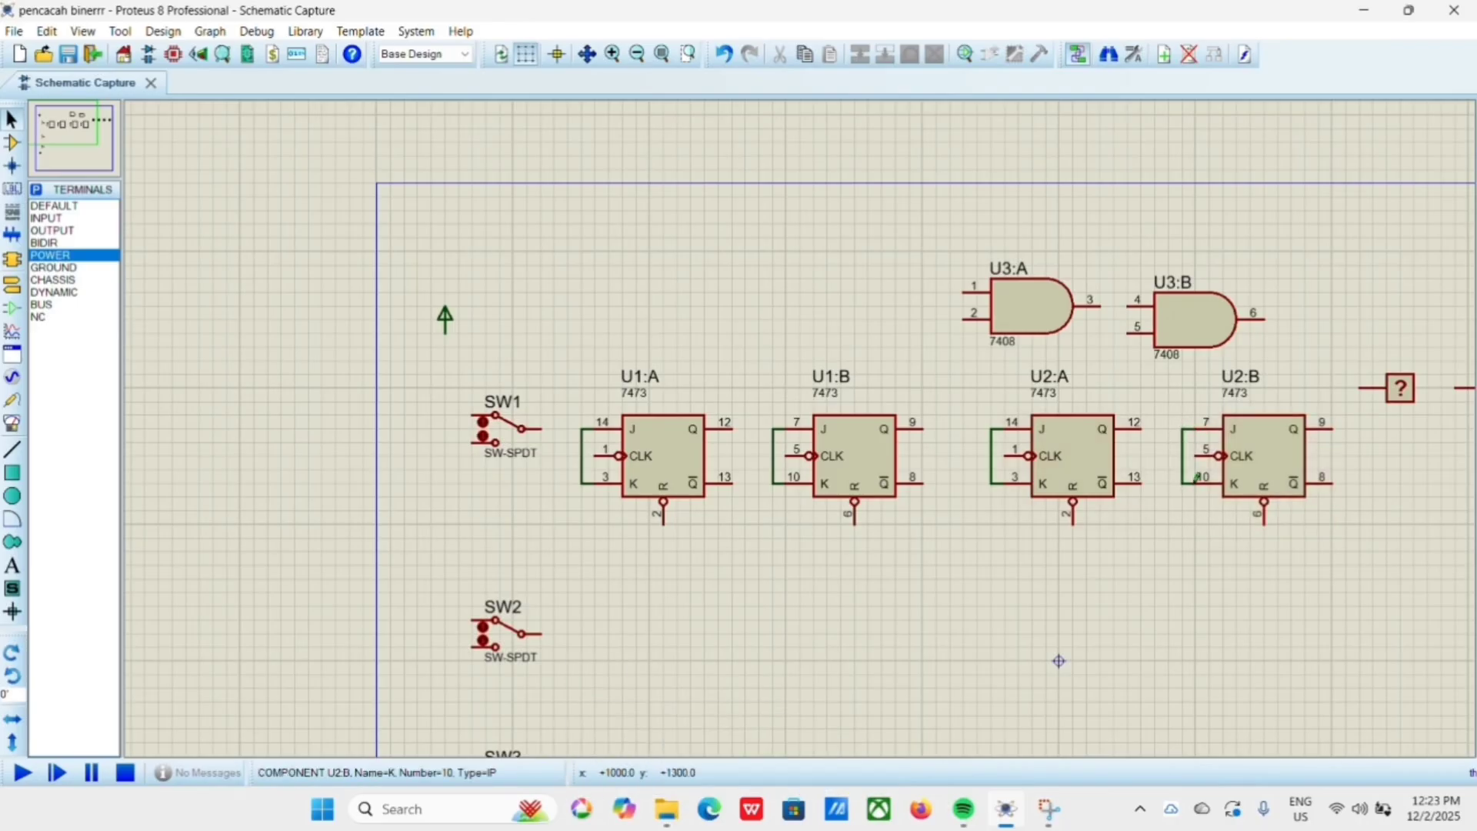
Wire the four logic probes, in order from the nearest, to the Q outputs of U2:B, U2:A, U1:B and U1:A.
{"action": "scroll", "coordinate": [799, 429], "scroll_direction": "down", "scroll_amount": 2}
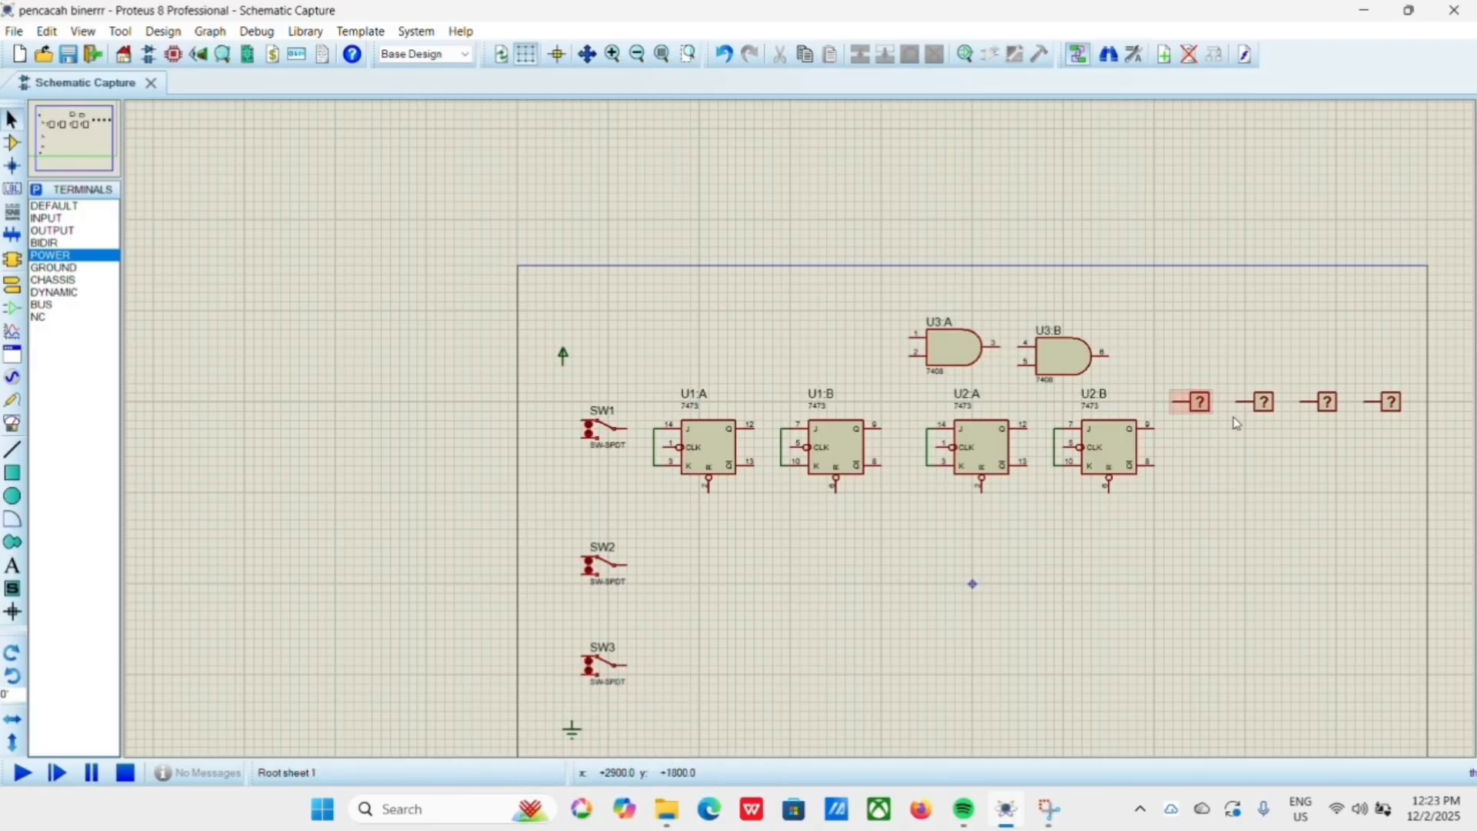
{"action": "scroll", "coordinate": [1236, 421], "scroll_direction": "up", "scroll_amount": 2}
{"action": "scroll", "coordinate": [719, 427], "scroll_direction": "down", "scroll_amount": 1}
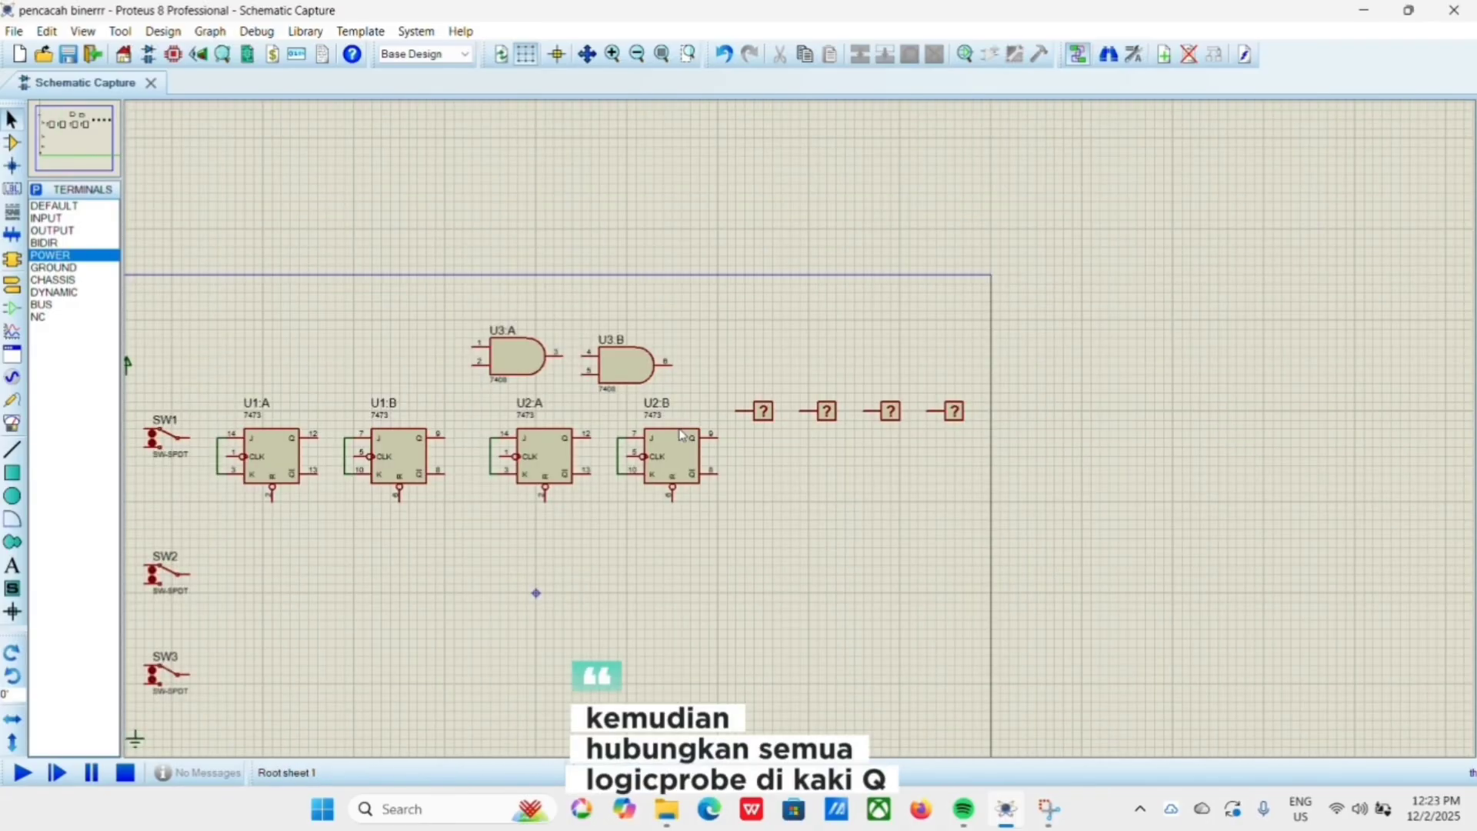
{"action": "left_click", "coordinate": [737, 412]}
{"action": "left_click", "coordinate": [715, 436]}
{"action": "left_click", "coordinate": [599, 436]}
{"action": "left_click", "coordinate": [865, 410]}
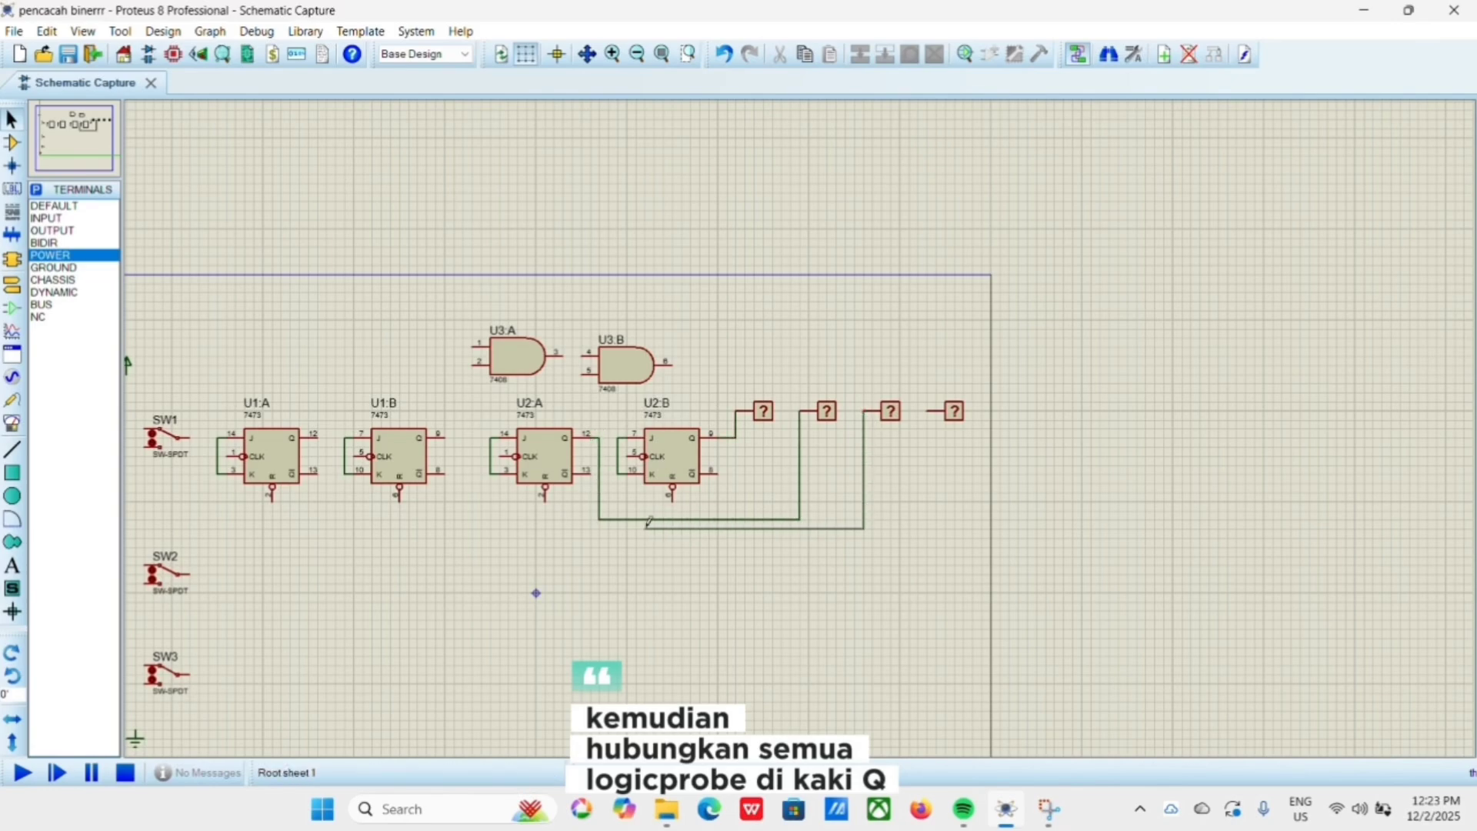
{"action": "left_click", "coordinate": [450, 436]}
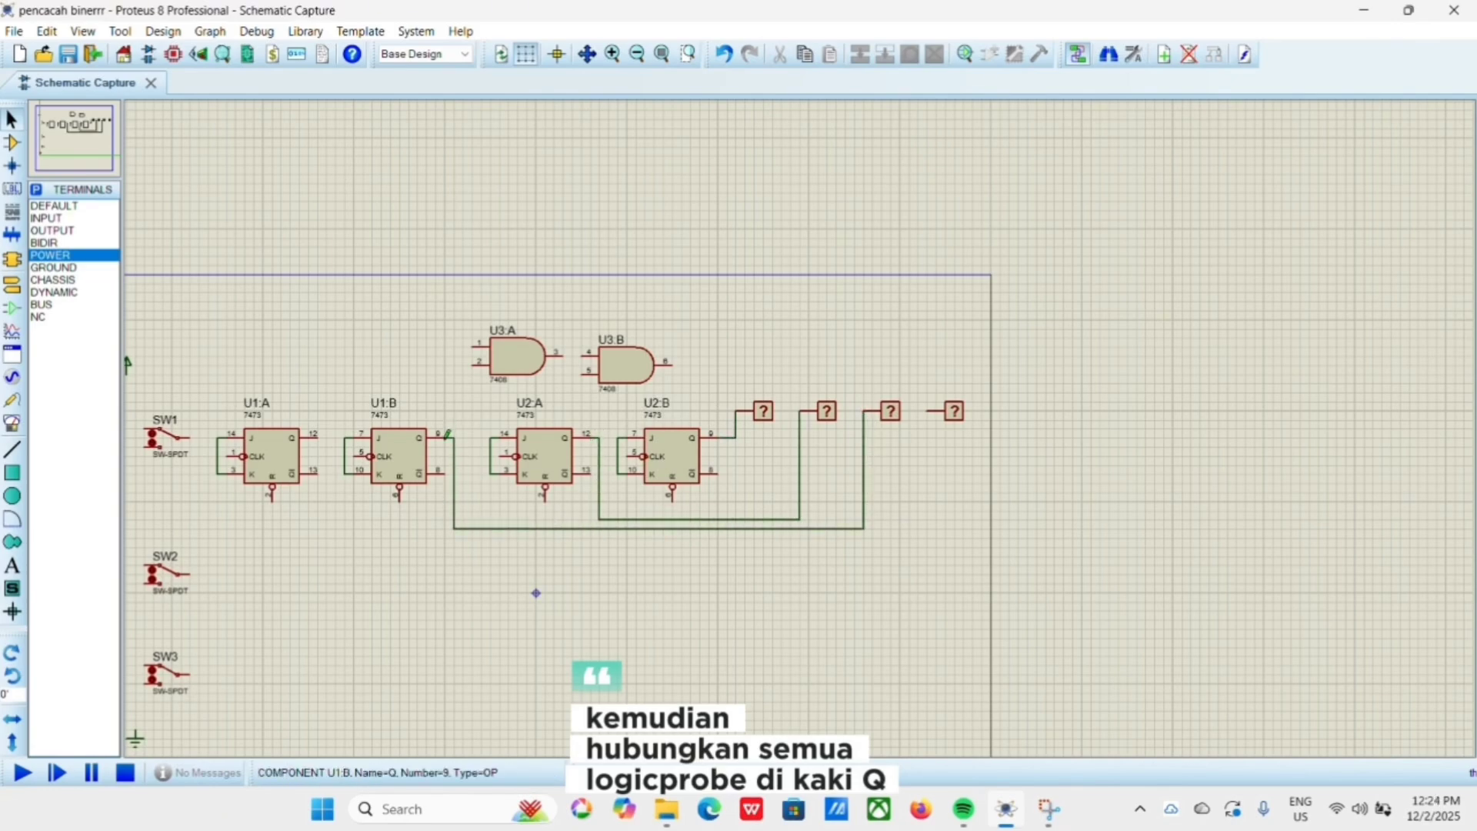
{"action": "left_click", "coordinate": [928, 412]}
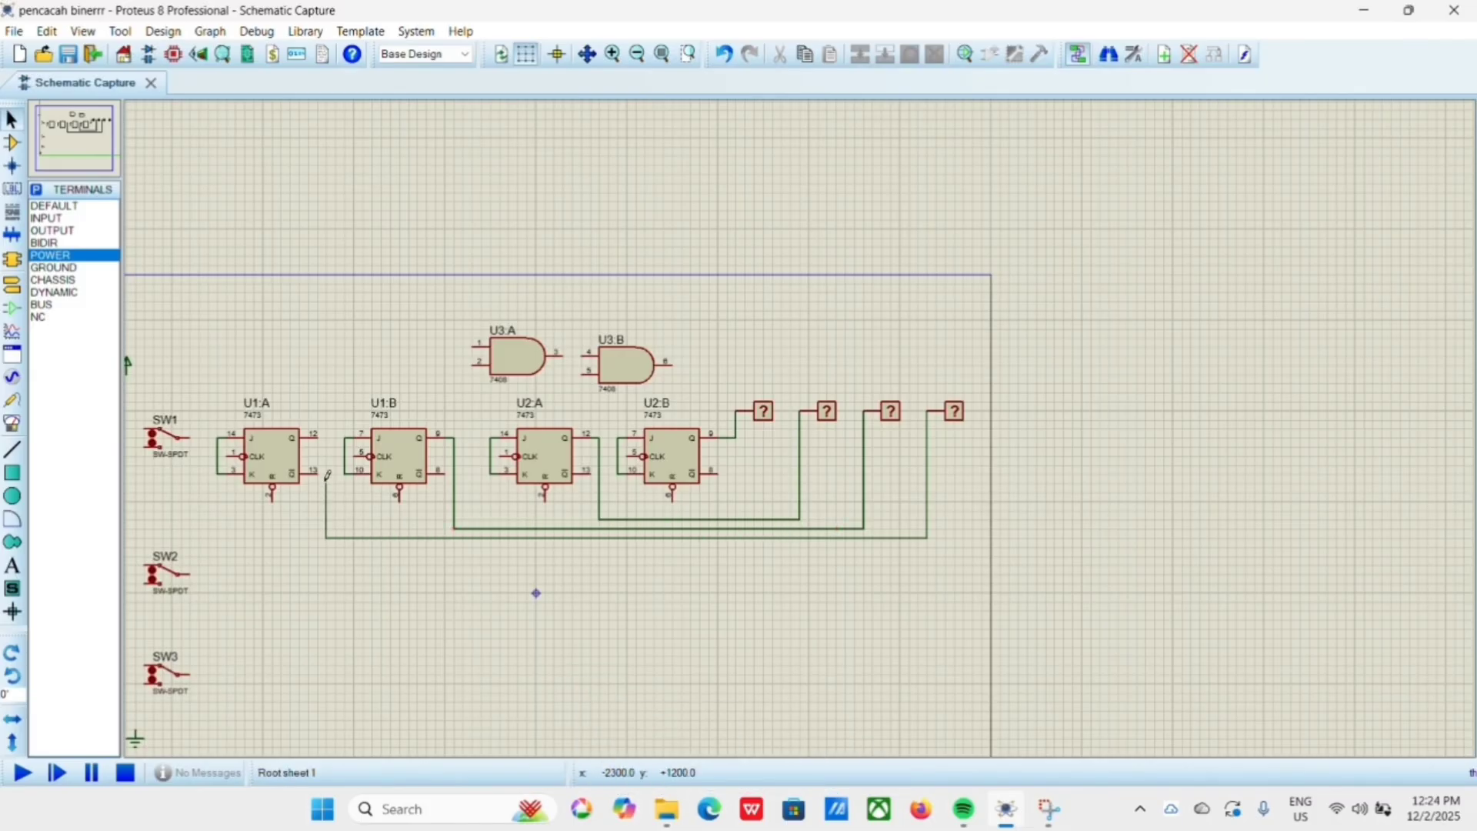
{"action": "left_click", "coordinate": [318, 433]}
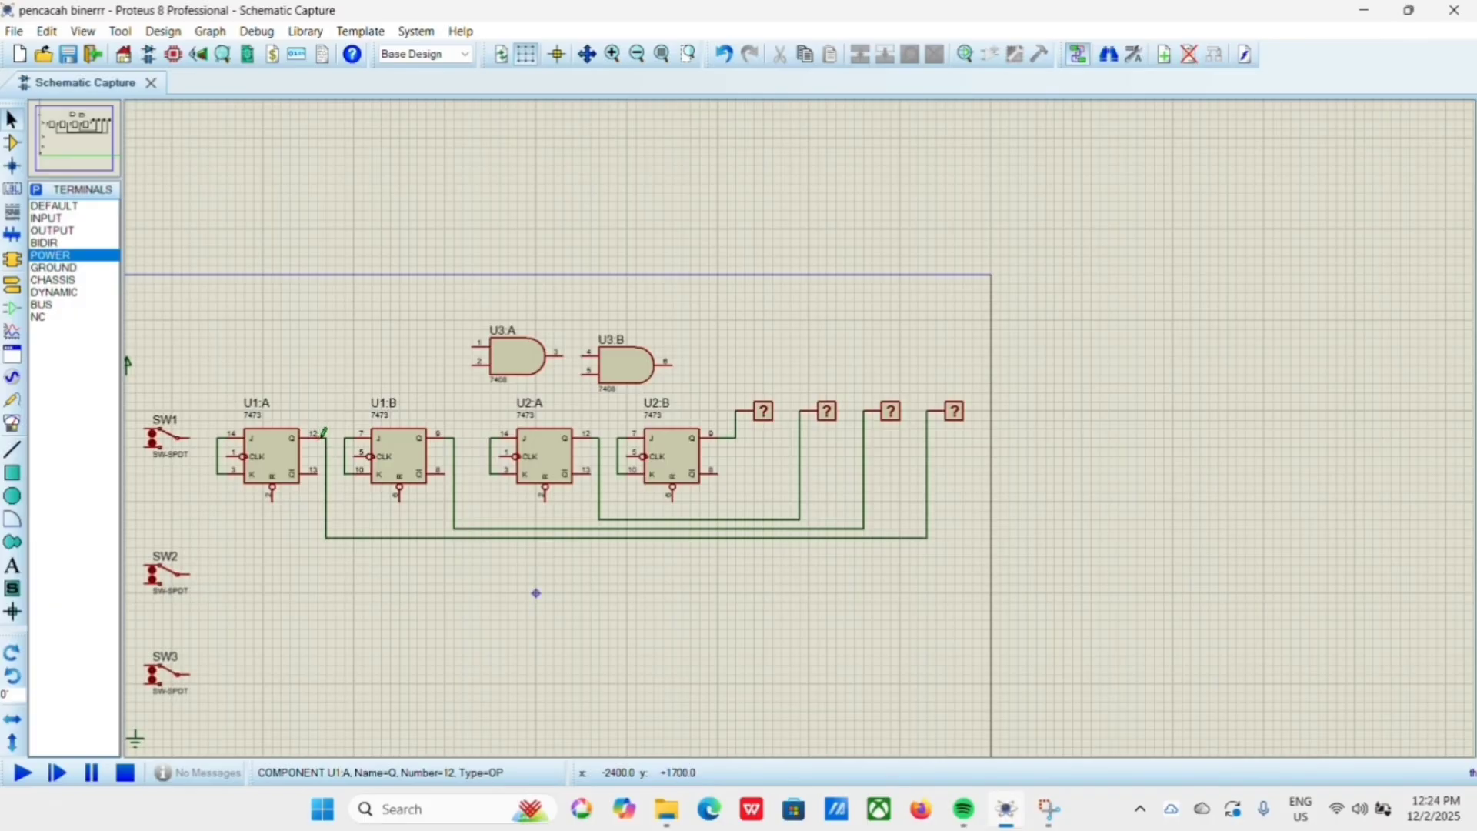
Wire SW1's common terminal to the joined J-K inputs of U1:A.
{"action": "scroll", "coordinate": [323, 490], "scroll_direction": "down", "scroll_amount": 1}
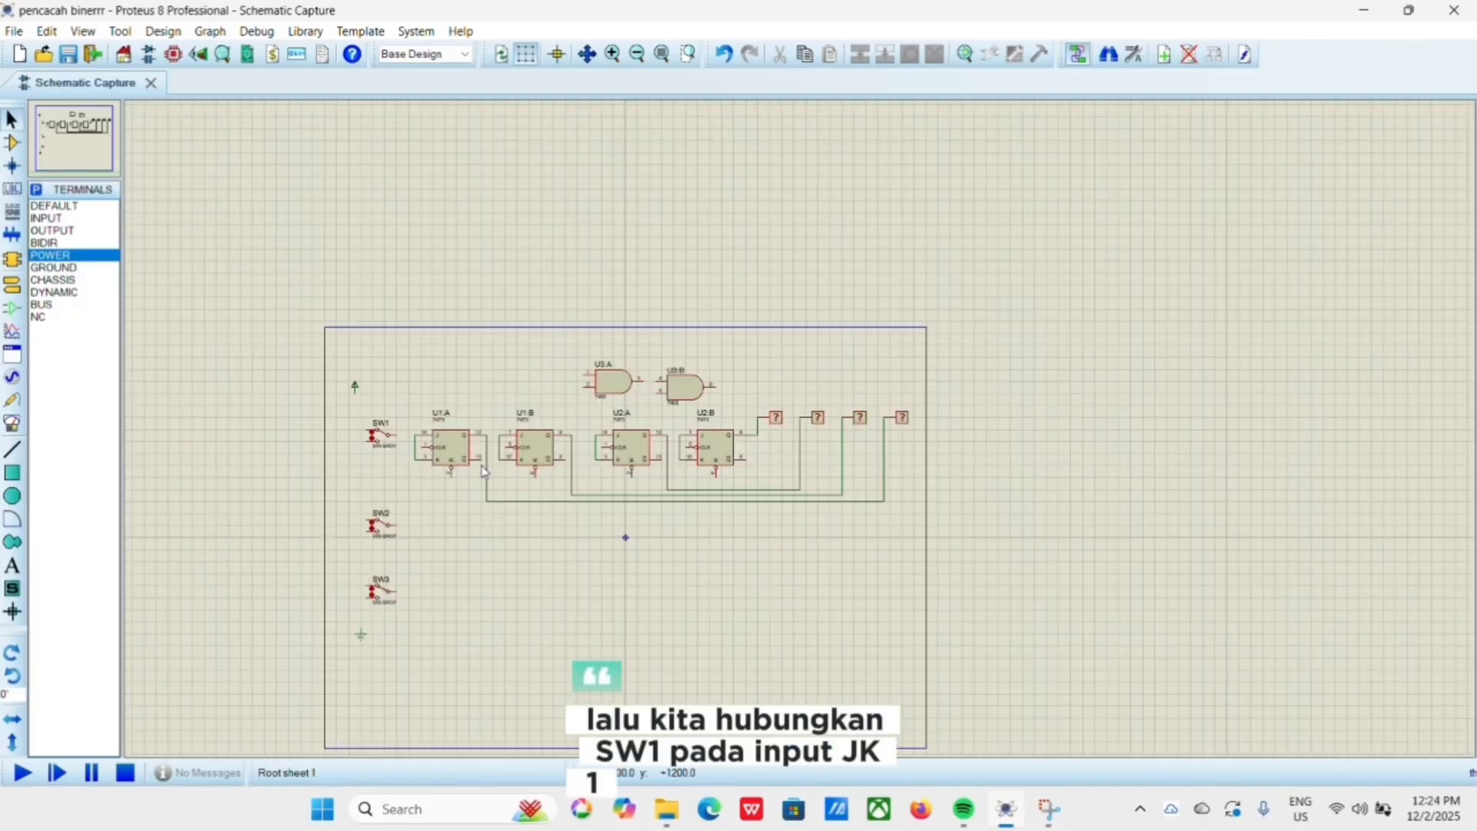
{"action": "scroll", "coordinate": [484, 454], "scroll_direction": "up", "scroll_amount": 1}
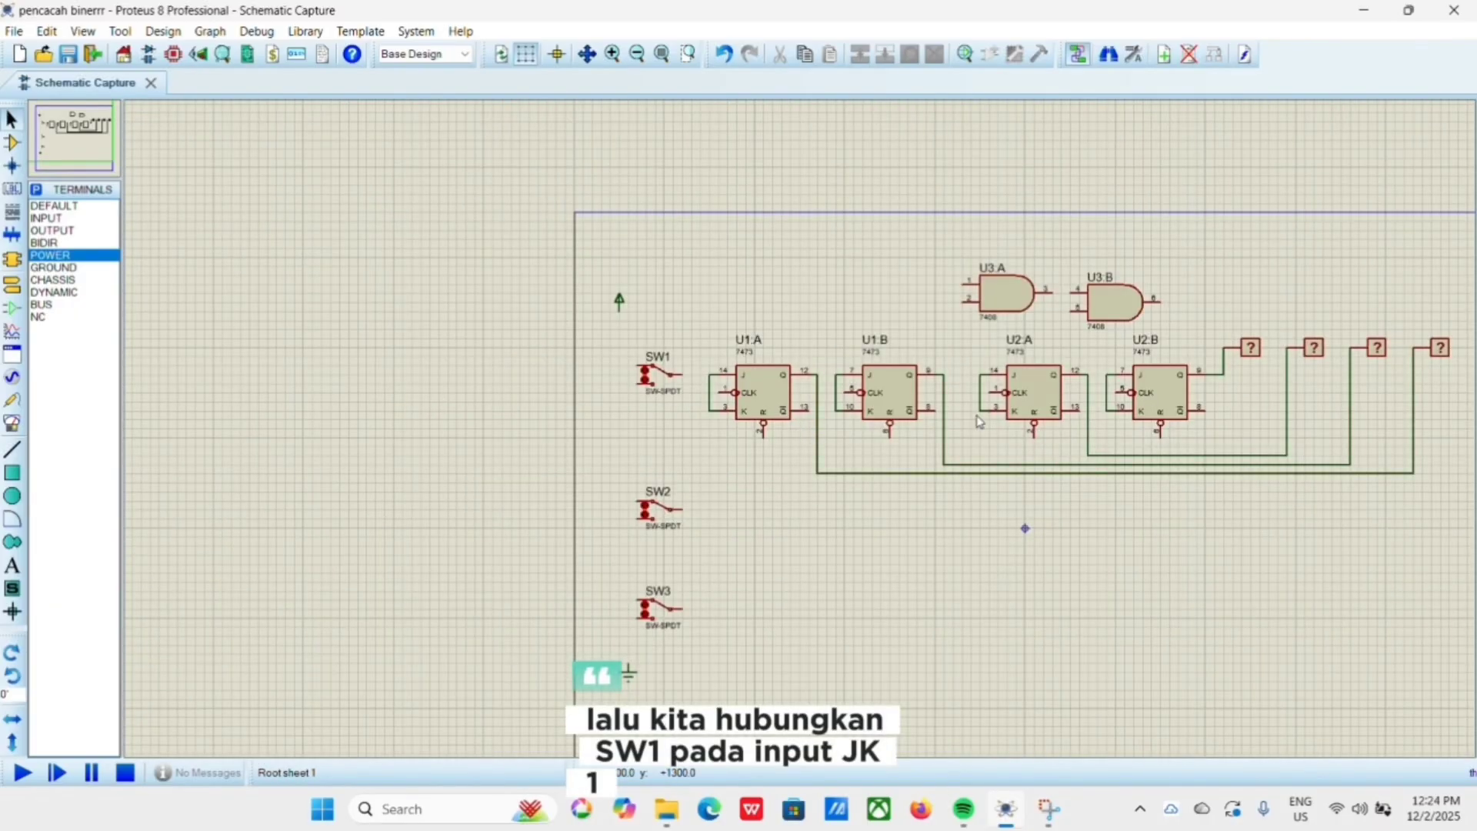
{"action": "left_click", "coordinate": [683, 371]}
{"action": "left_click", "coordinate": [714, 373]}
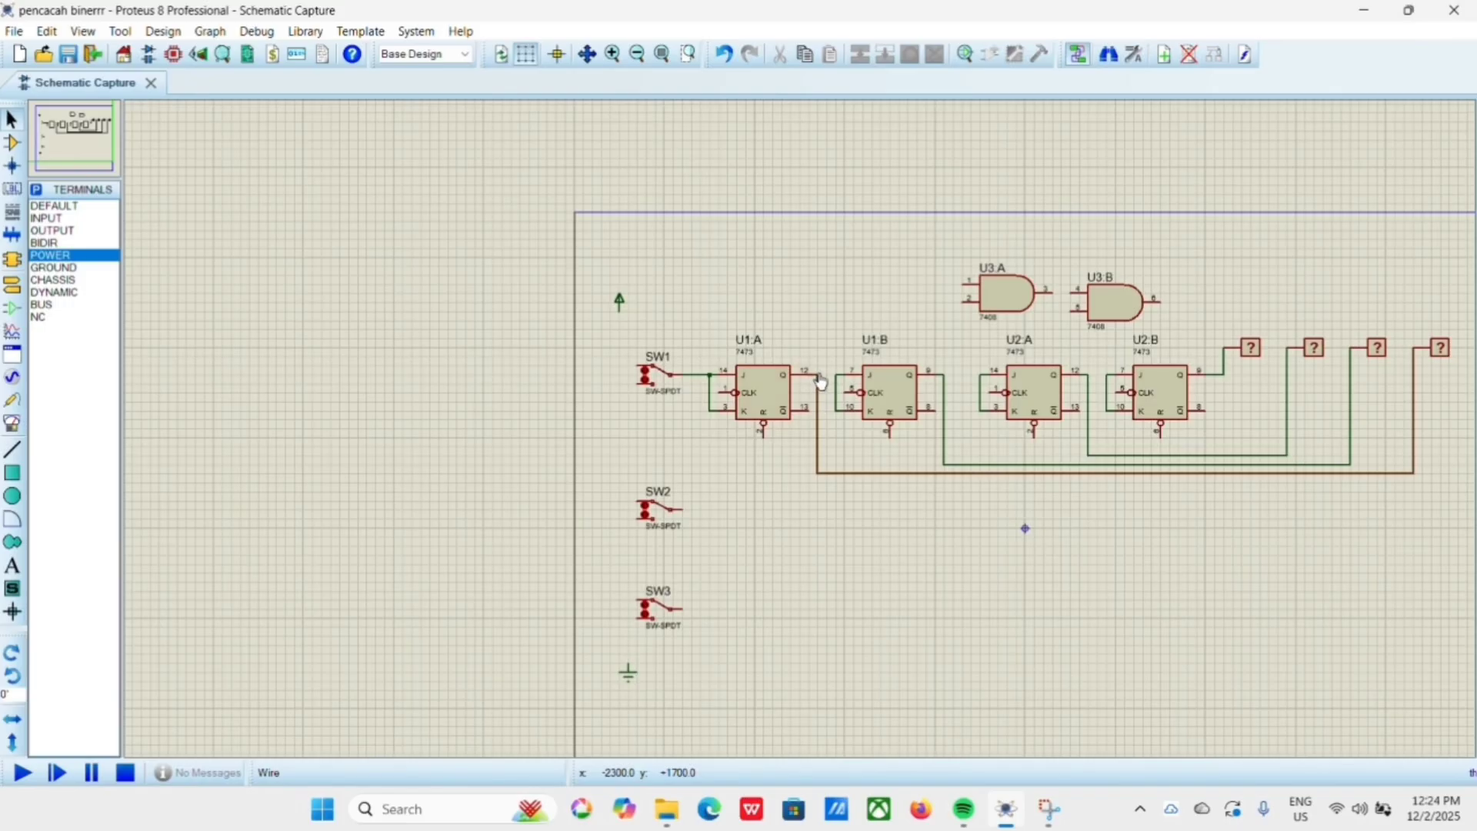
{"action": "scroll", "coordinate": [818, 386], "scroll_direction": "up", "scroll_amount": 1}
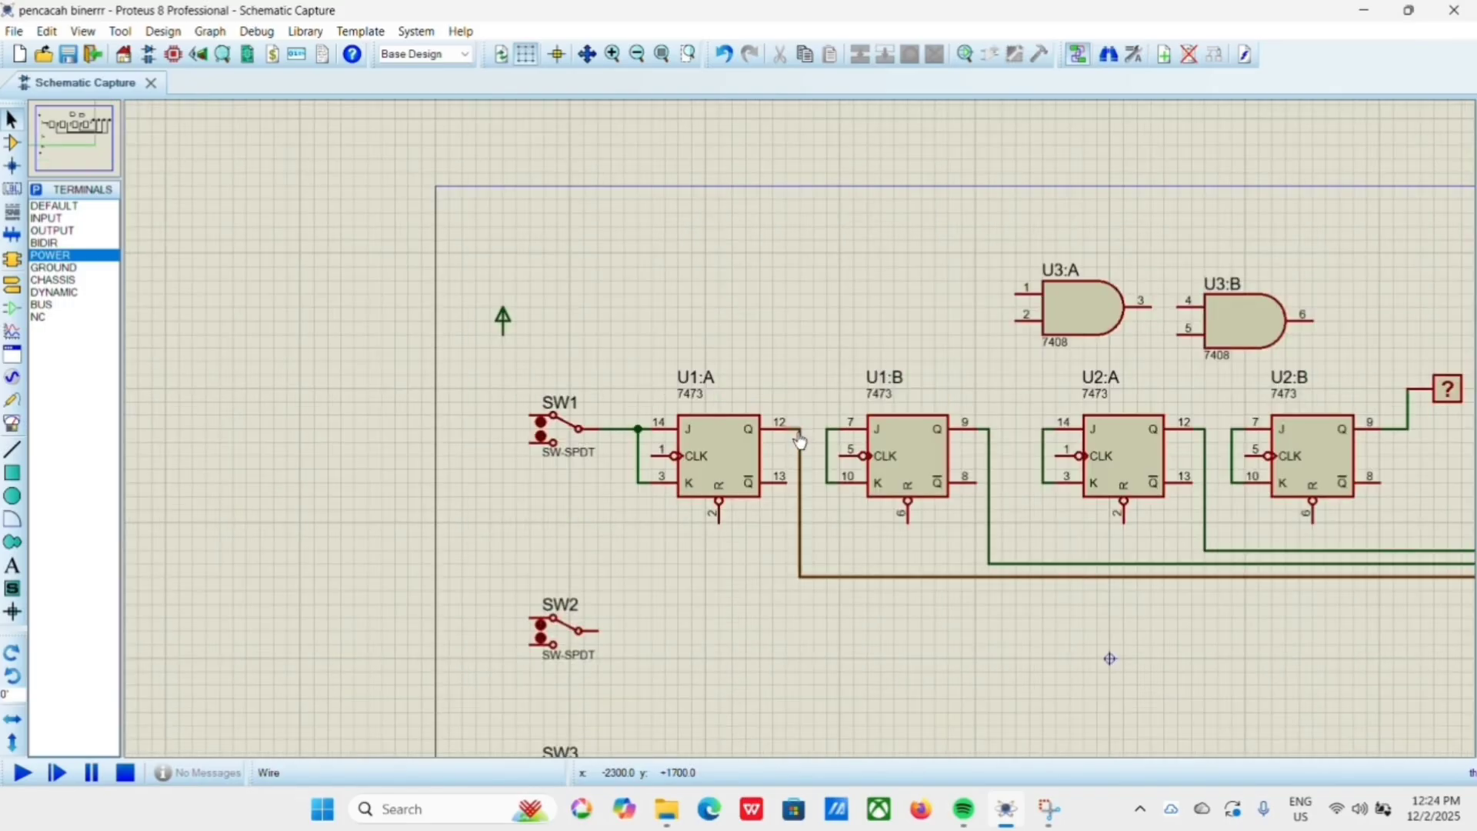
{"action": "right_click", "coordinate": [799, 436]}
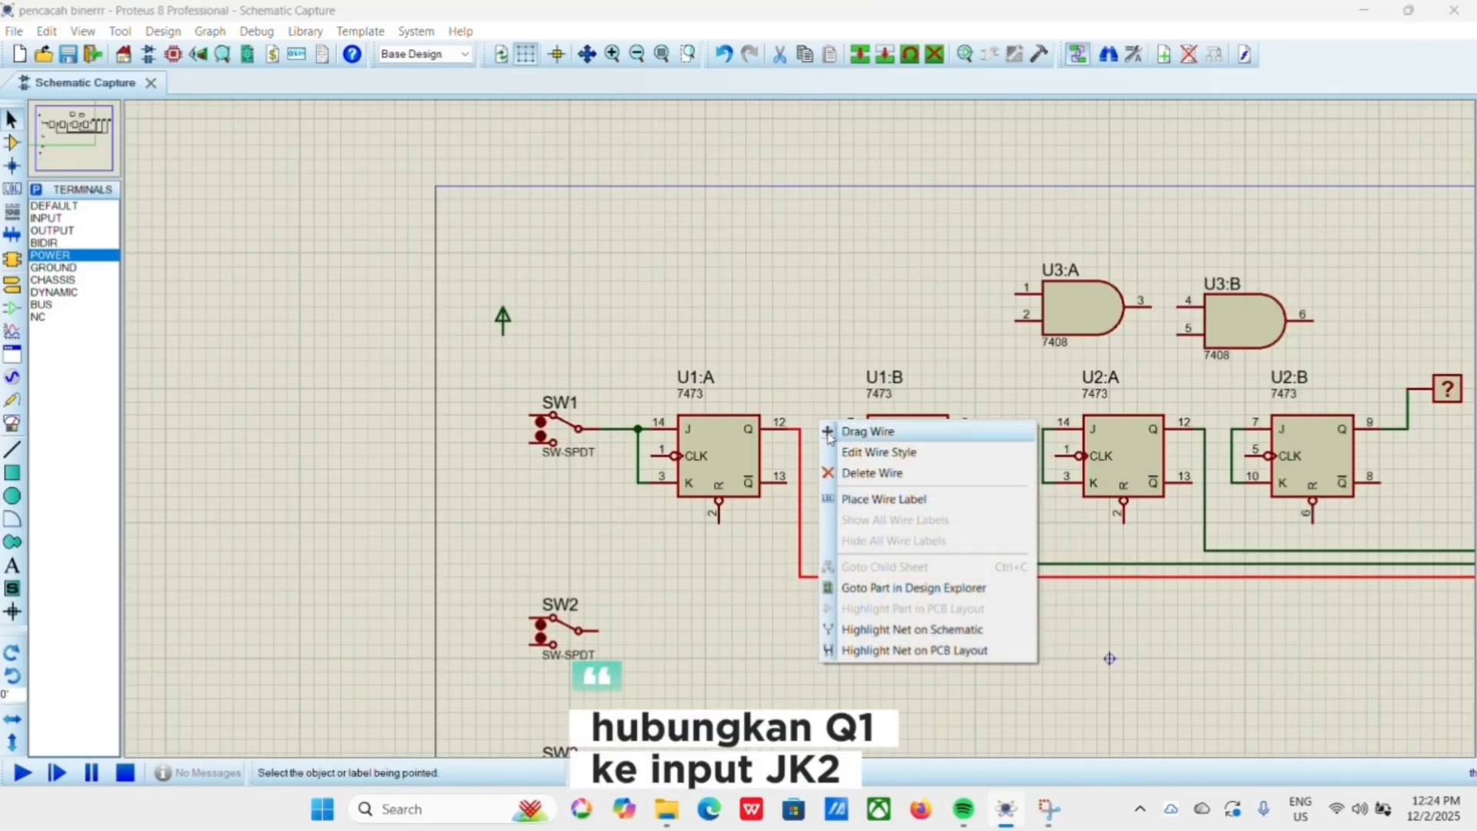
{"action": "left_click", "coordinate": [814, 399]}
{"action": "left_click", "coordinate": [789, 432]}
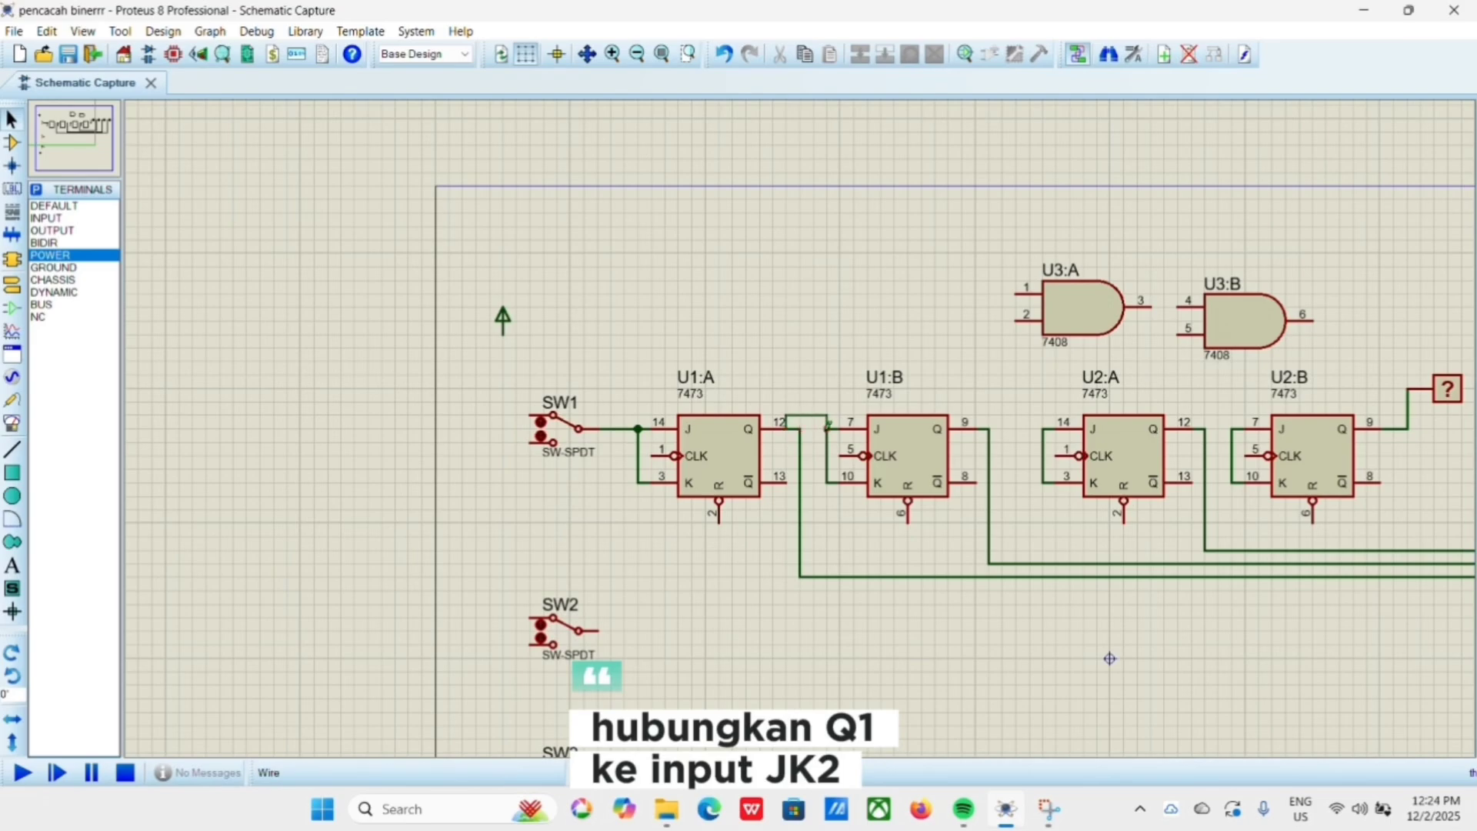
{"action": "right_click", "coordinate": [811, 436]}
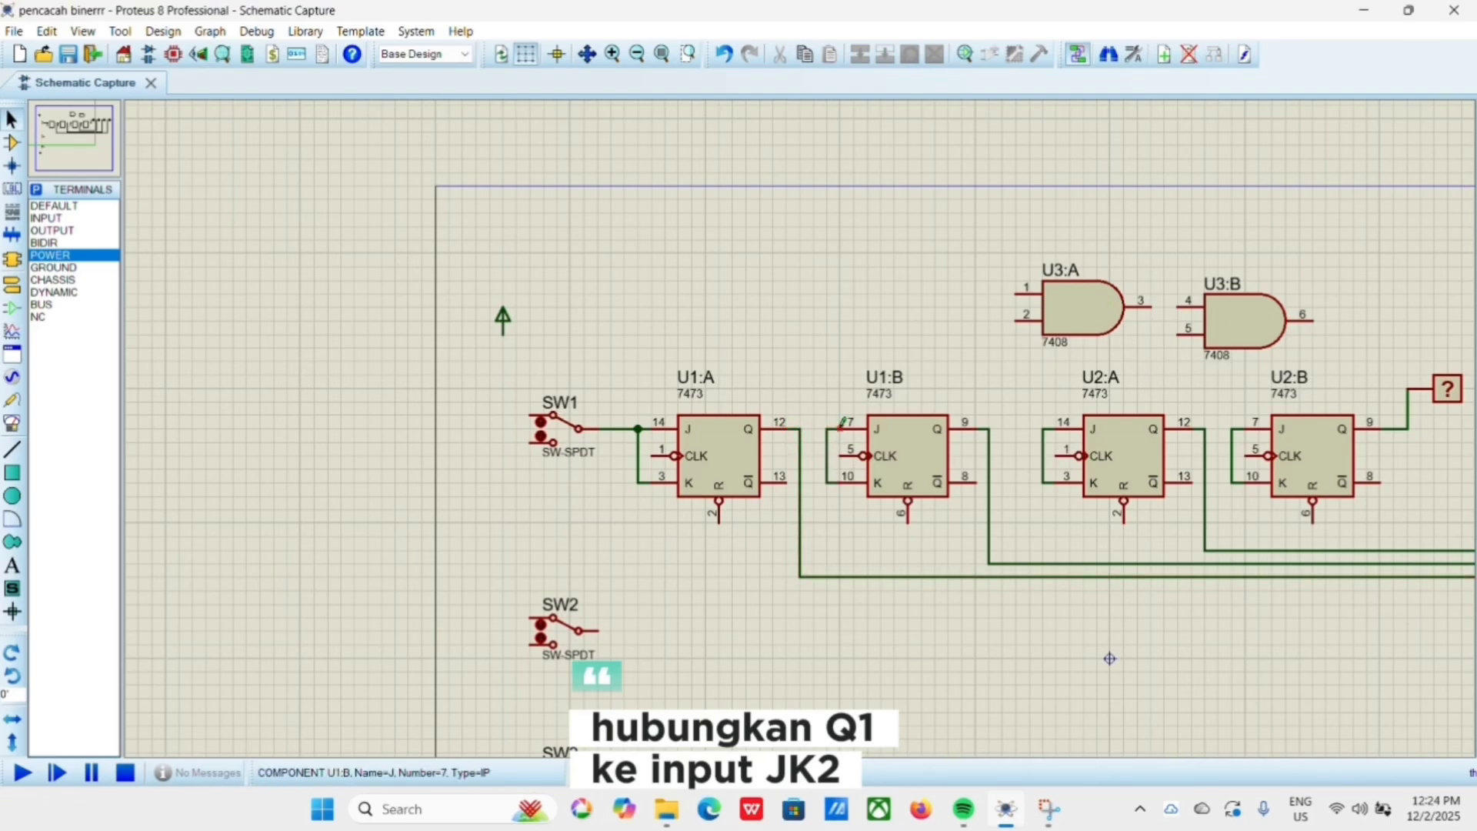
Wire the Q output of U1:A to the joined J-K inputs of U1:B.
{"action": "scroll", "coordinate": [800, 430], "scroll_direction": "up", "scroll_amount": 1}
{"action": "left_click", "coordinate": [780, 429]}
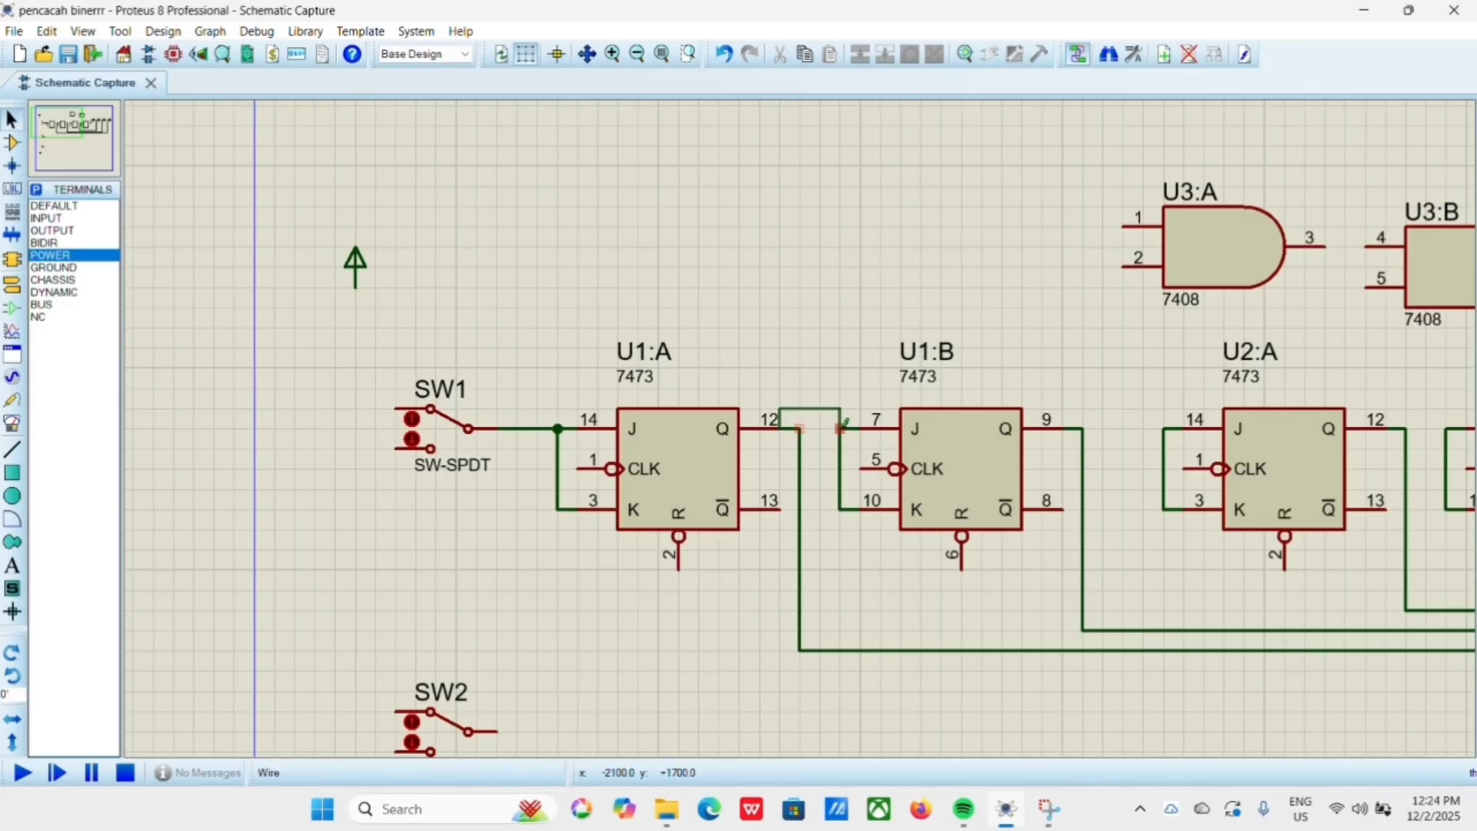
{"action": "left_click", "coordinate": [841, 427]}
Wire U3:A pin 1 to the link between U1:A's Q and U1:B's J, and pin 2 to U1:B's Q output.
{"action": "scroll", "coordinate": [850, 427], "scroll_direction": "down", "scroll_amount": 1}
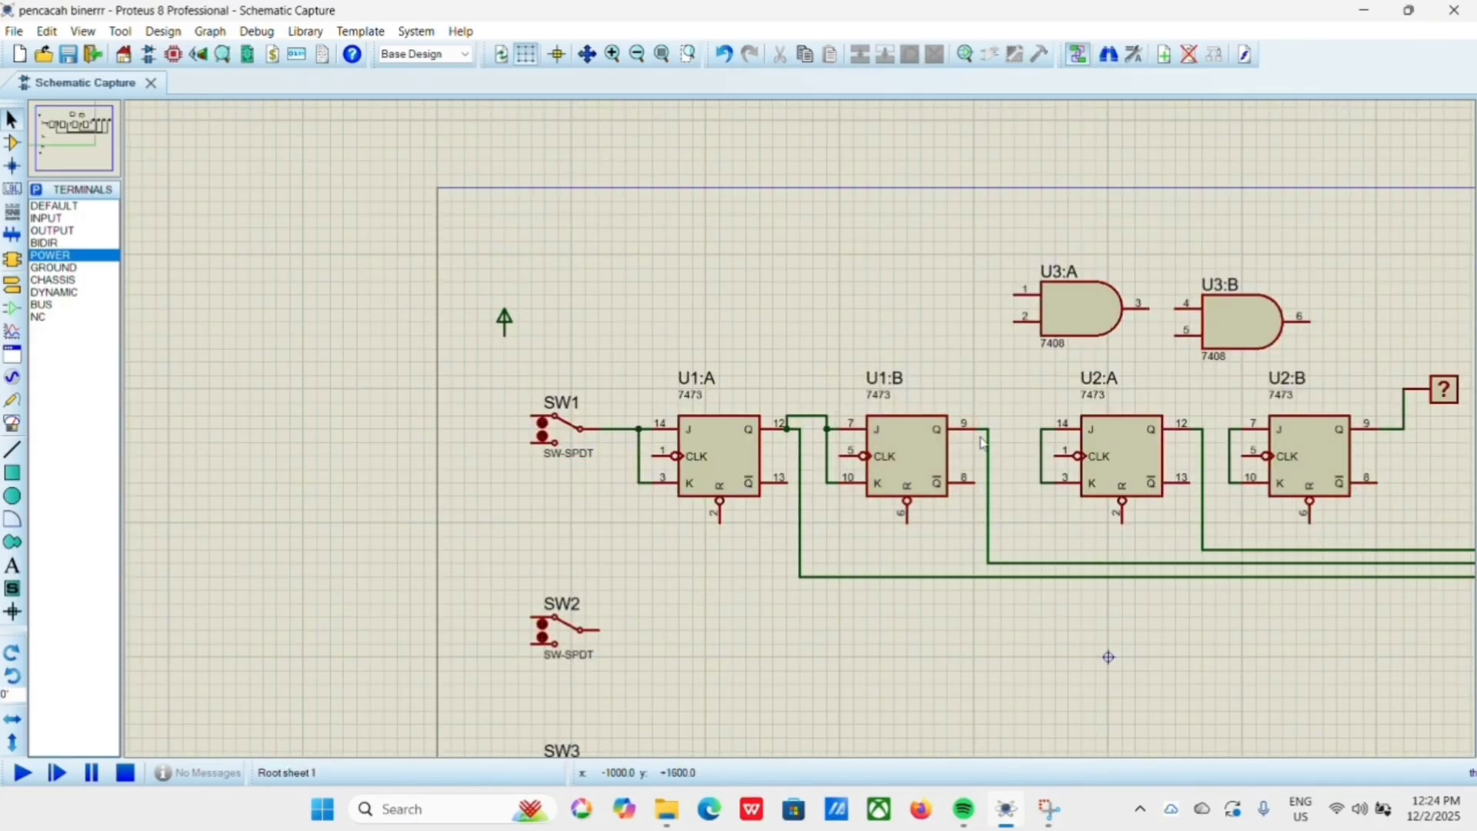
{"action": "left_click", "coordinate": [1015, 298]}
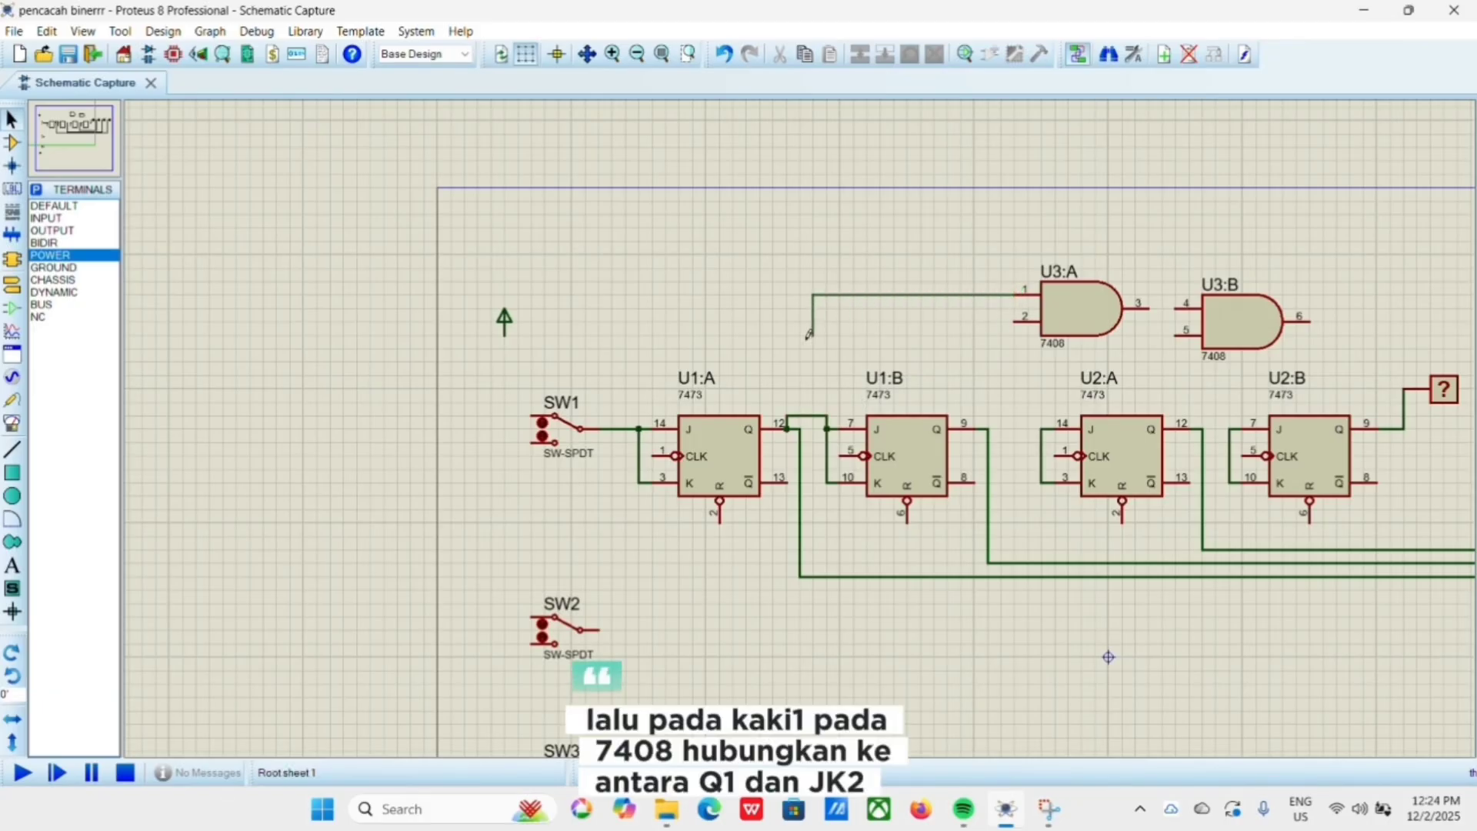
{"action": "left_click", "coordinate": [800, 416]}
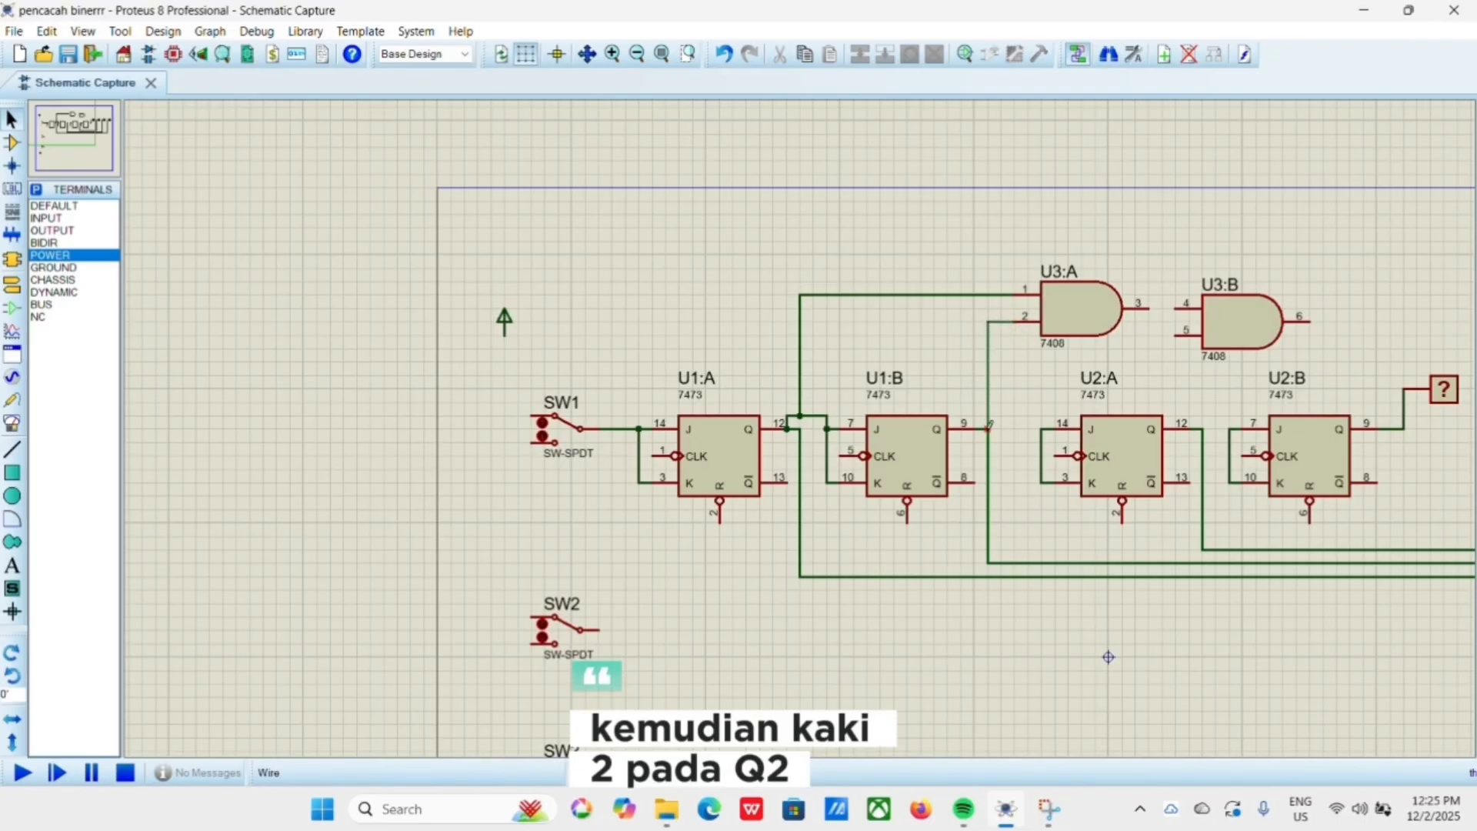
{"action": "left_click", "coordinate": [988, 424]}
Wire the output of AND gate U3:A to U3:B pin 4 and to the joined J-K inputs of U2:A.
{"action": "scroll", "coordinate": [1196, 383], "scroll_direction": "down", "scroll_amount": 1}
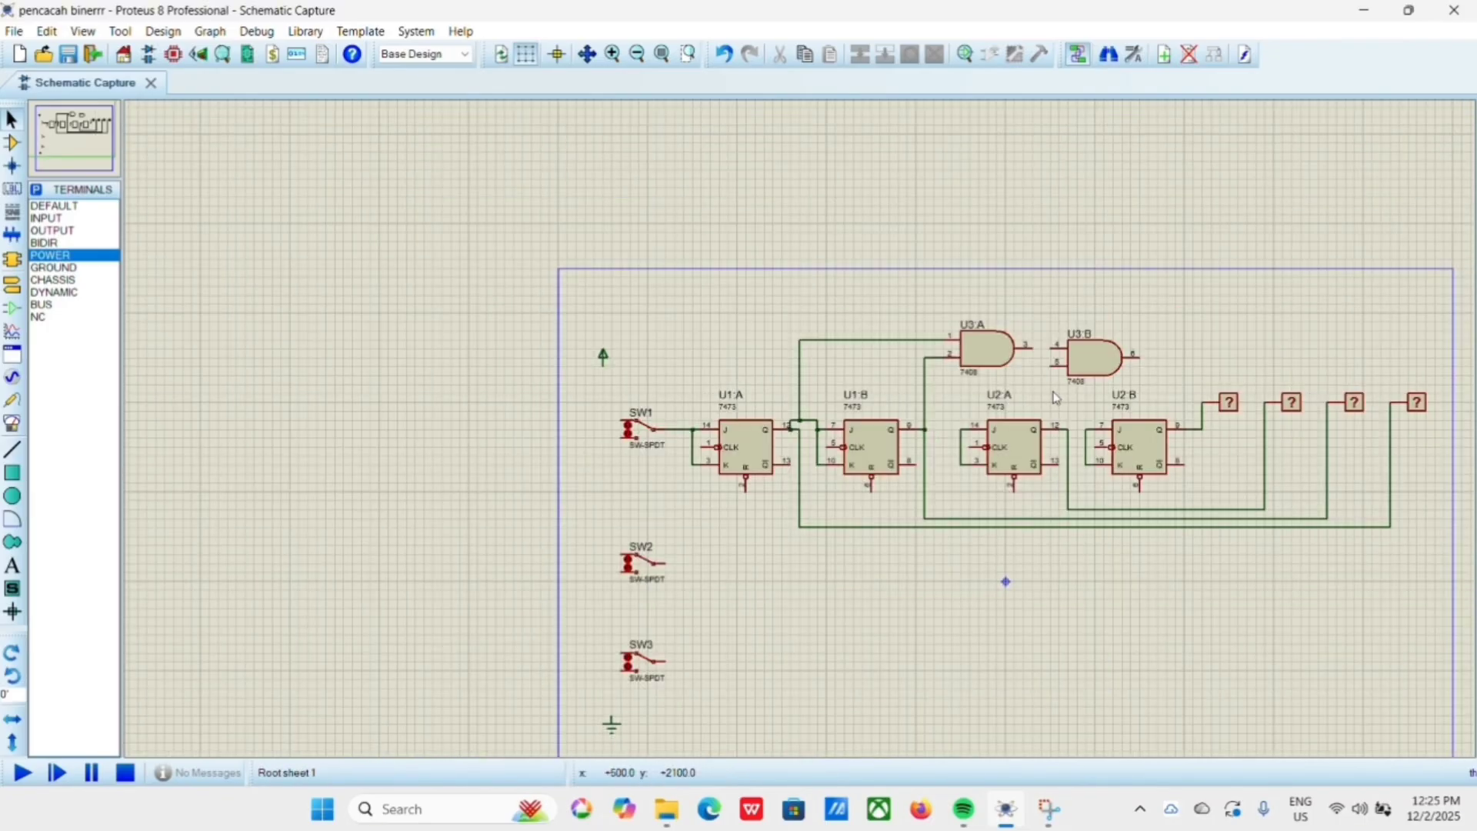
{"action": "scroll", "coordinate": [1056, 397], "scroll_direction": "up", "scroll_amount": 1}
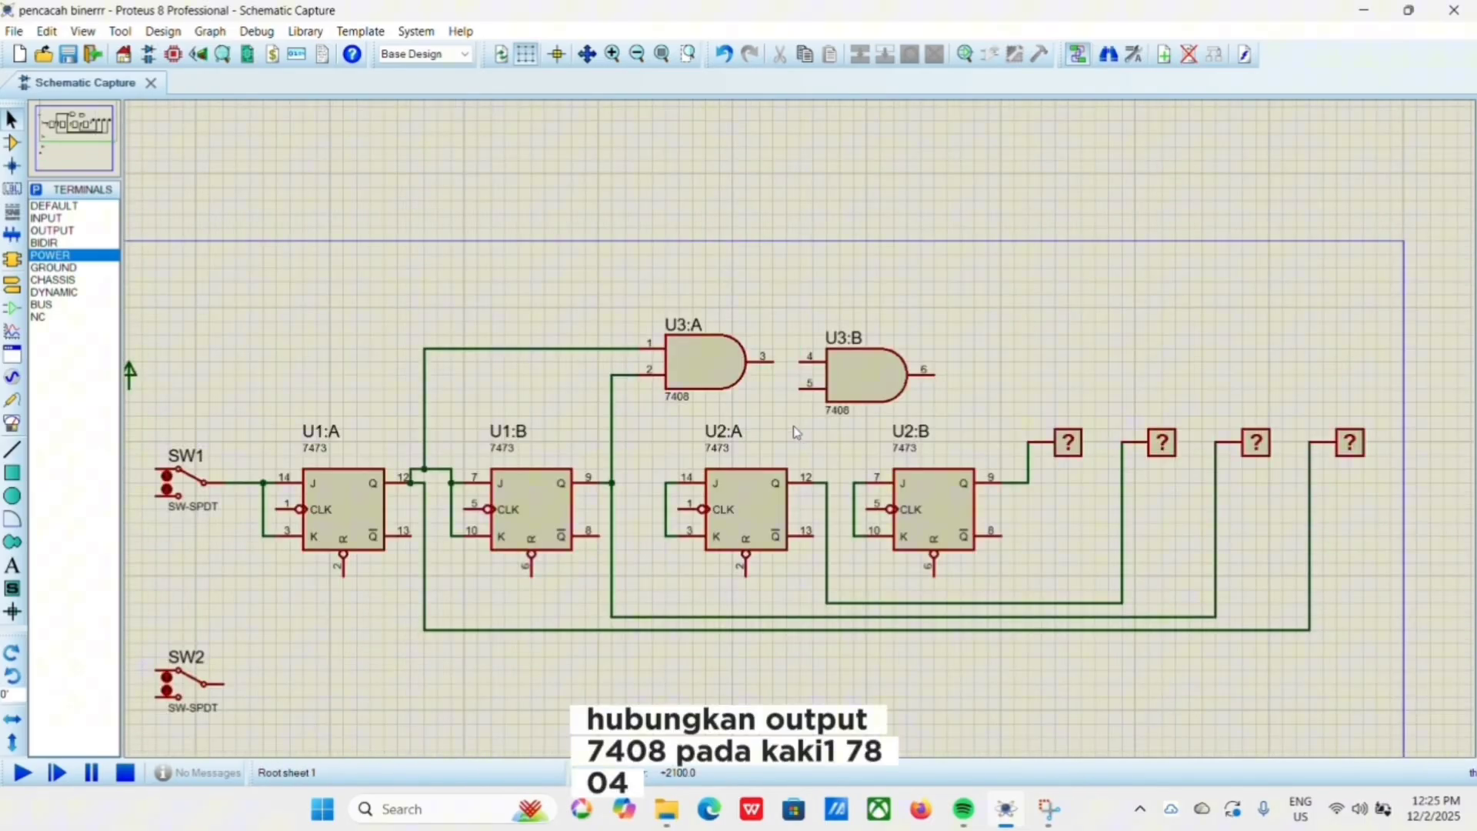
{"action": "left_click", "coordinate": [779, 360]}
{"action": "left_click", "coordinate": [802, 358]}
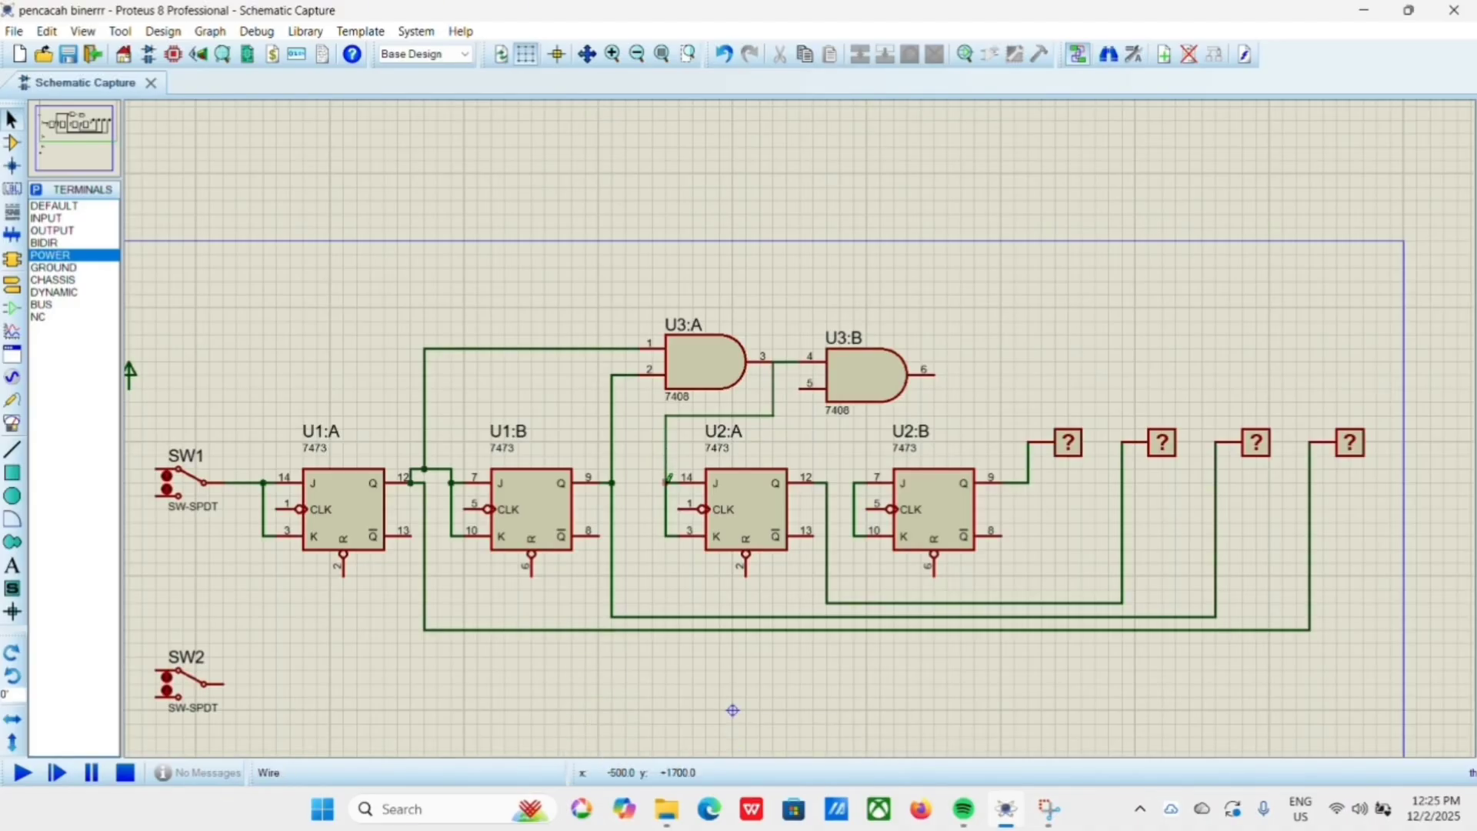
{"action": "left_click", "coordinate": [667, 480]}
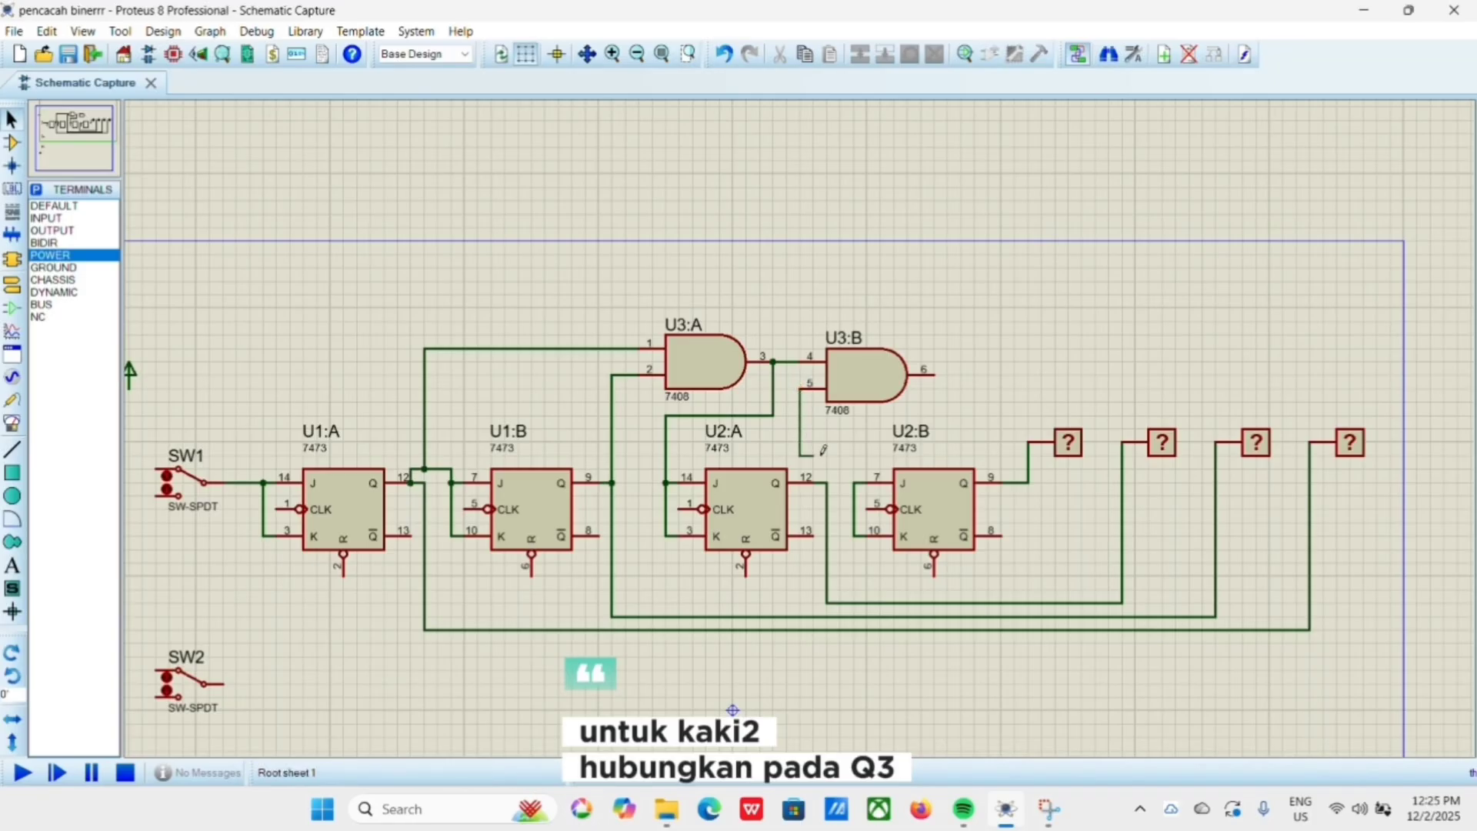
Wire U3:B pin 5 to U2:A's Q output, and U3:B's output to the joined J-K inputs of U2:B.
{"action": "left_click", "coordinate": [826, 482]}
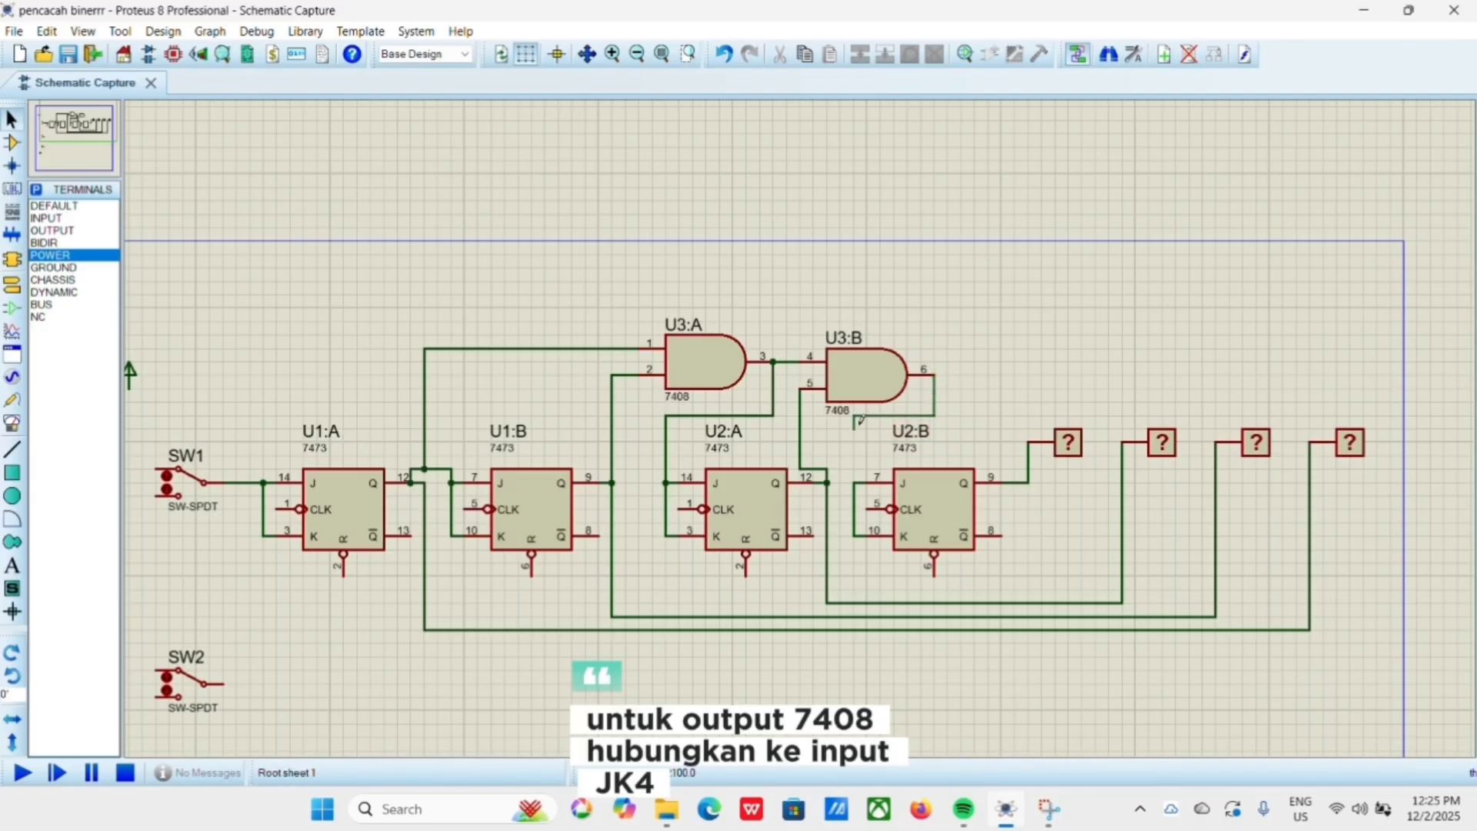
{"action": "left_click", "coordinate": [855, 481]}
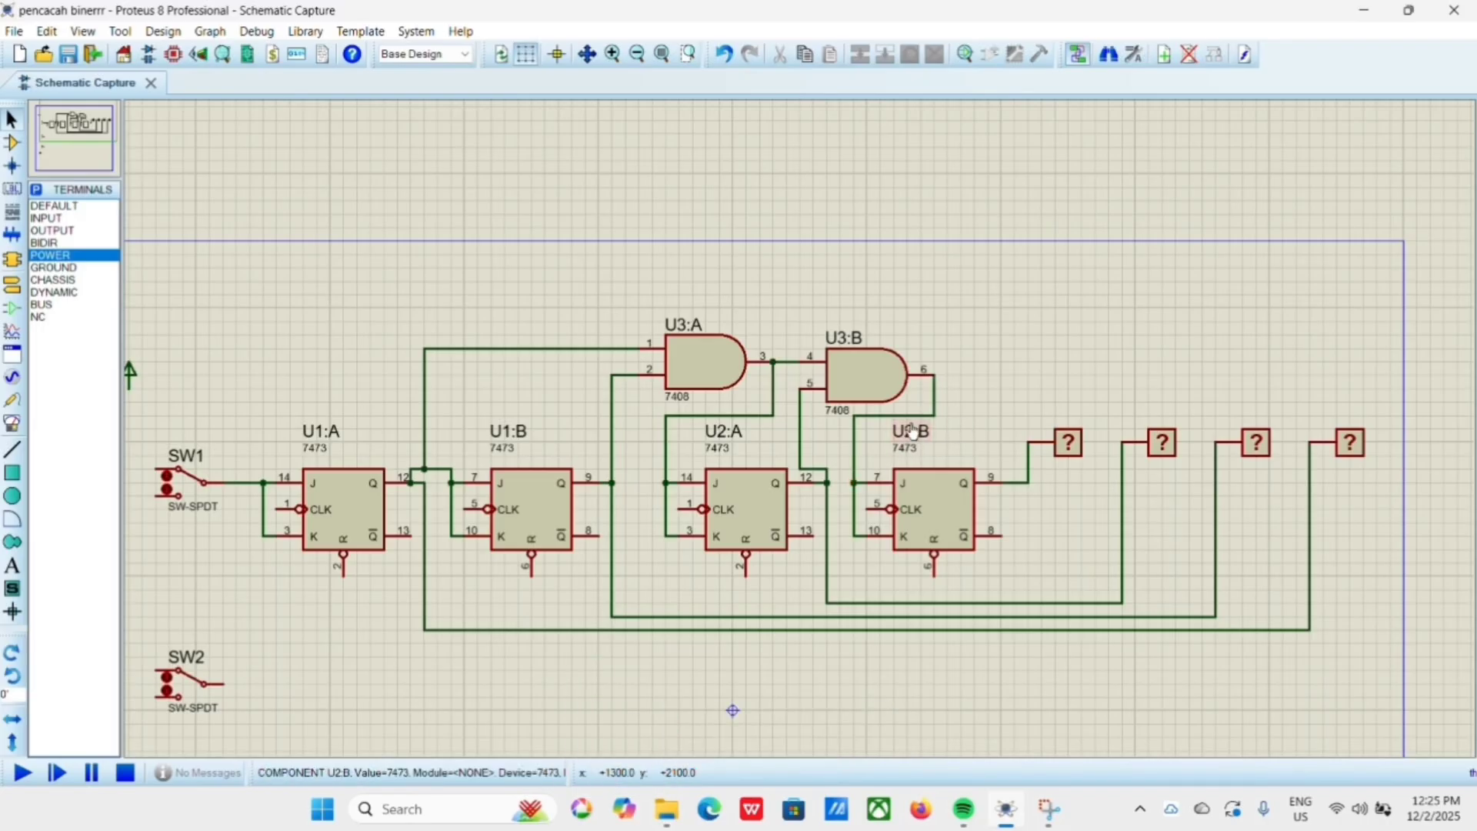
Wire the CLK inputs of all four flip-flops, U1:A, U1:B, U2:A and U2:B, to the common terminal of SW2.
{"action": "scroll", "coordinate": [796, 432], "scroll_direction": "down", "scroll_amount": 1}
{"action": "scroll", "coordinate": [653, 520], "scroll_direction": "down", "scroll_amount": 1}
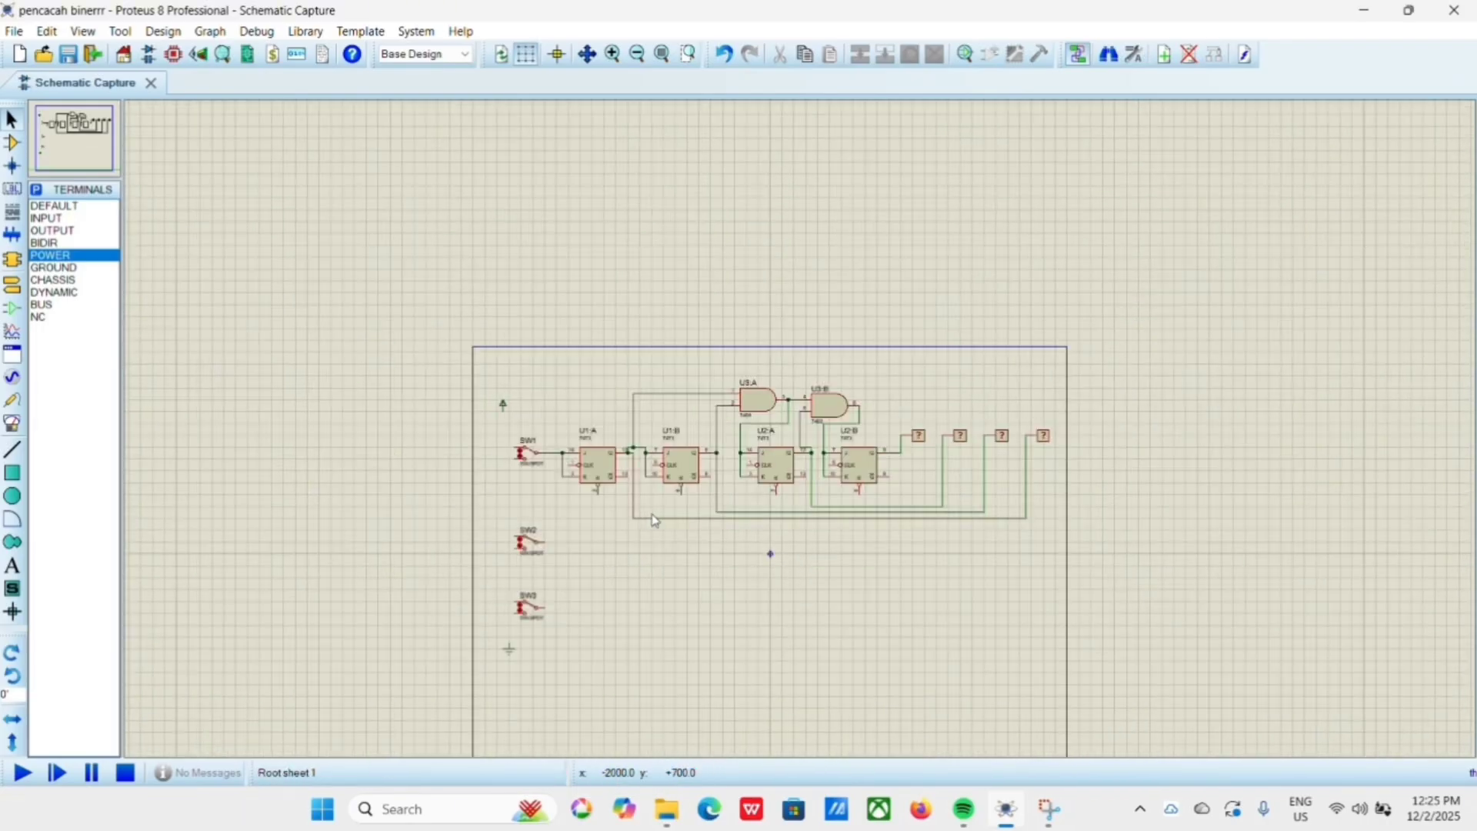
{"action": "scroll", "coordinate": [653, 521], "scroll_direction": "up", "scroll_amount": 1}
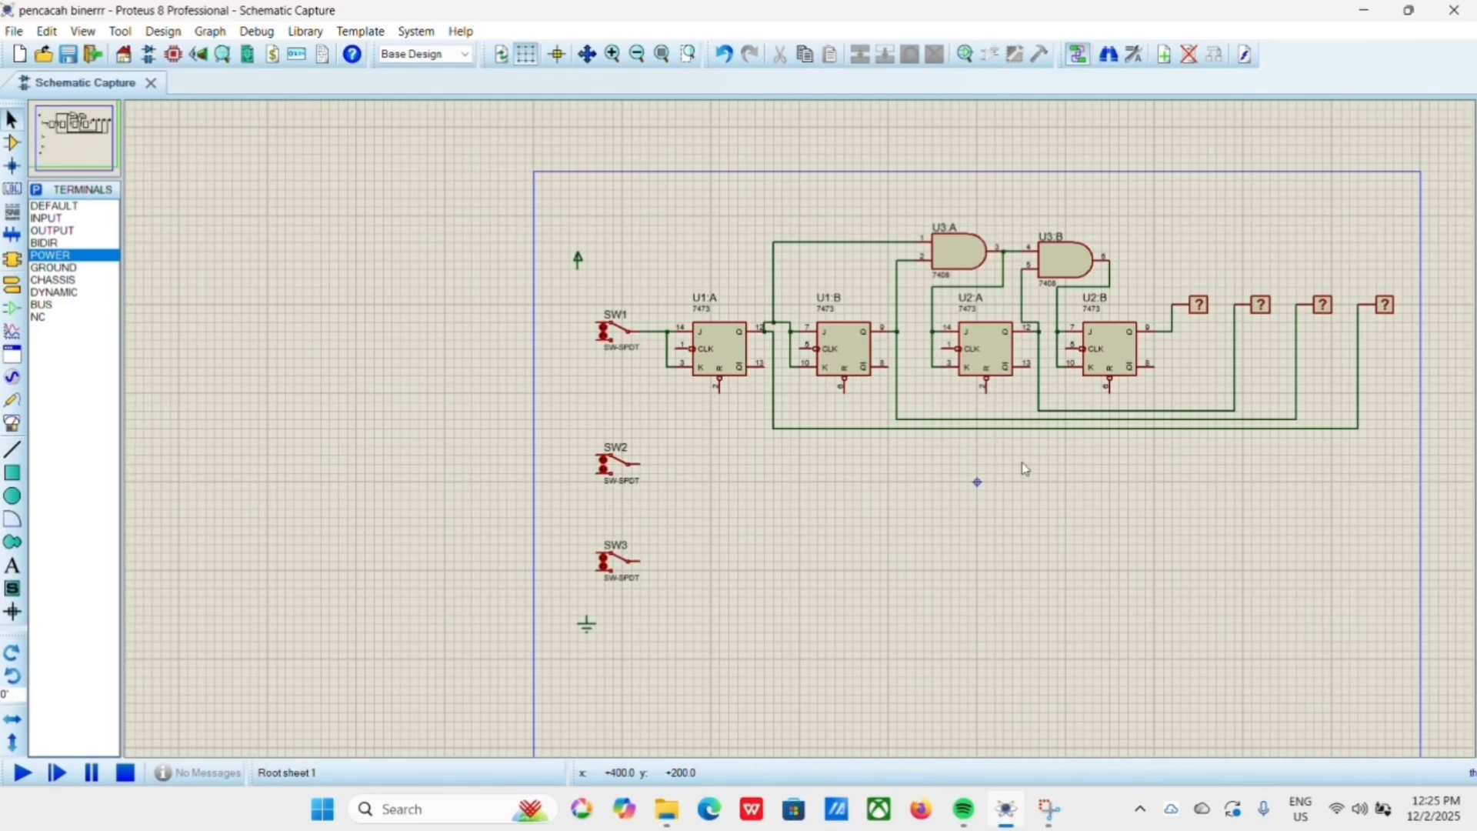
{"action": "left_click", "coordinate": [1066, 349]}
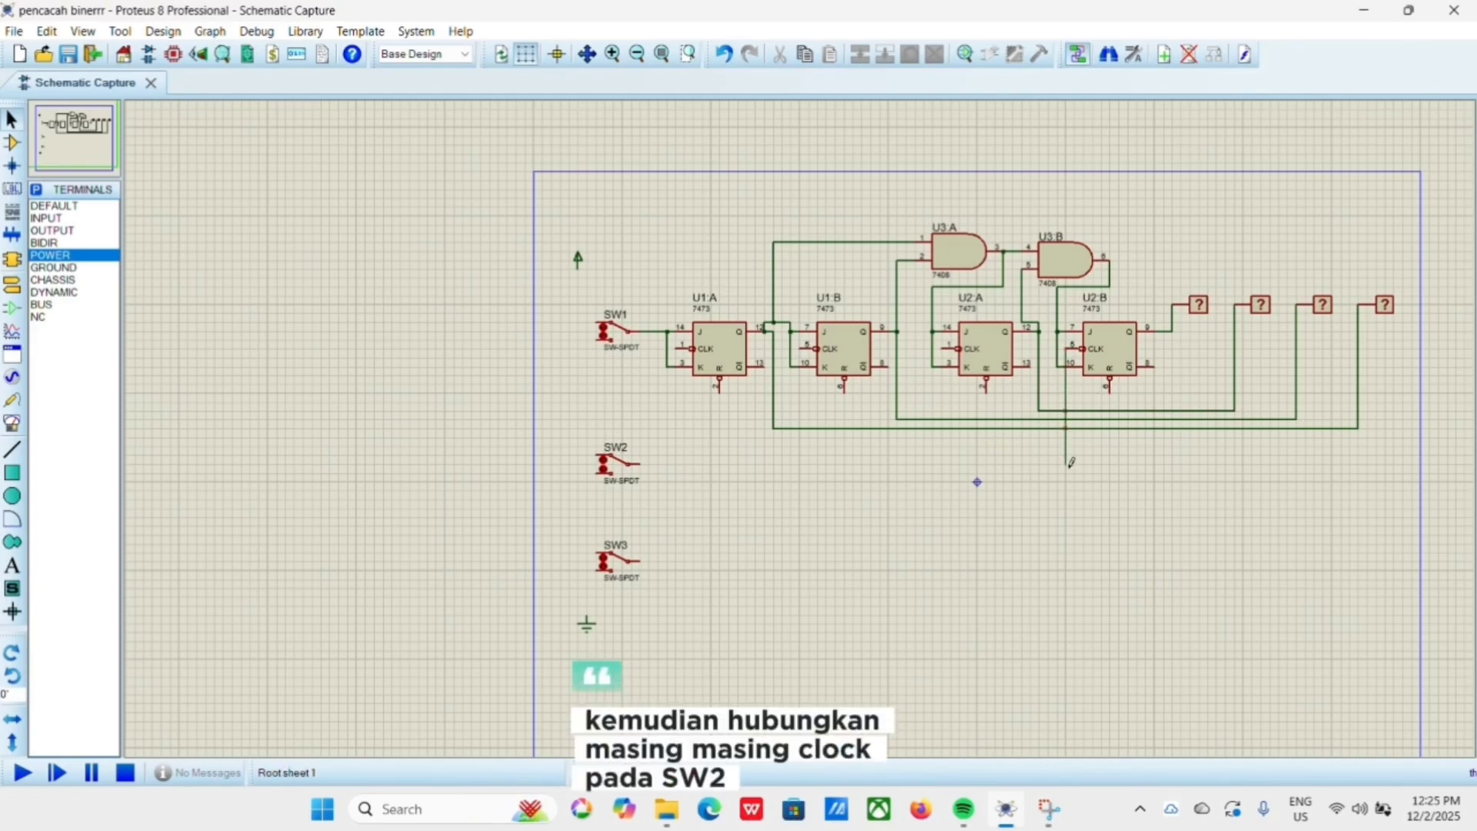
{"action": "left_click", "coordinate": [638, 464]}
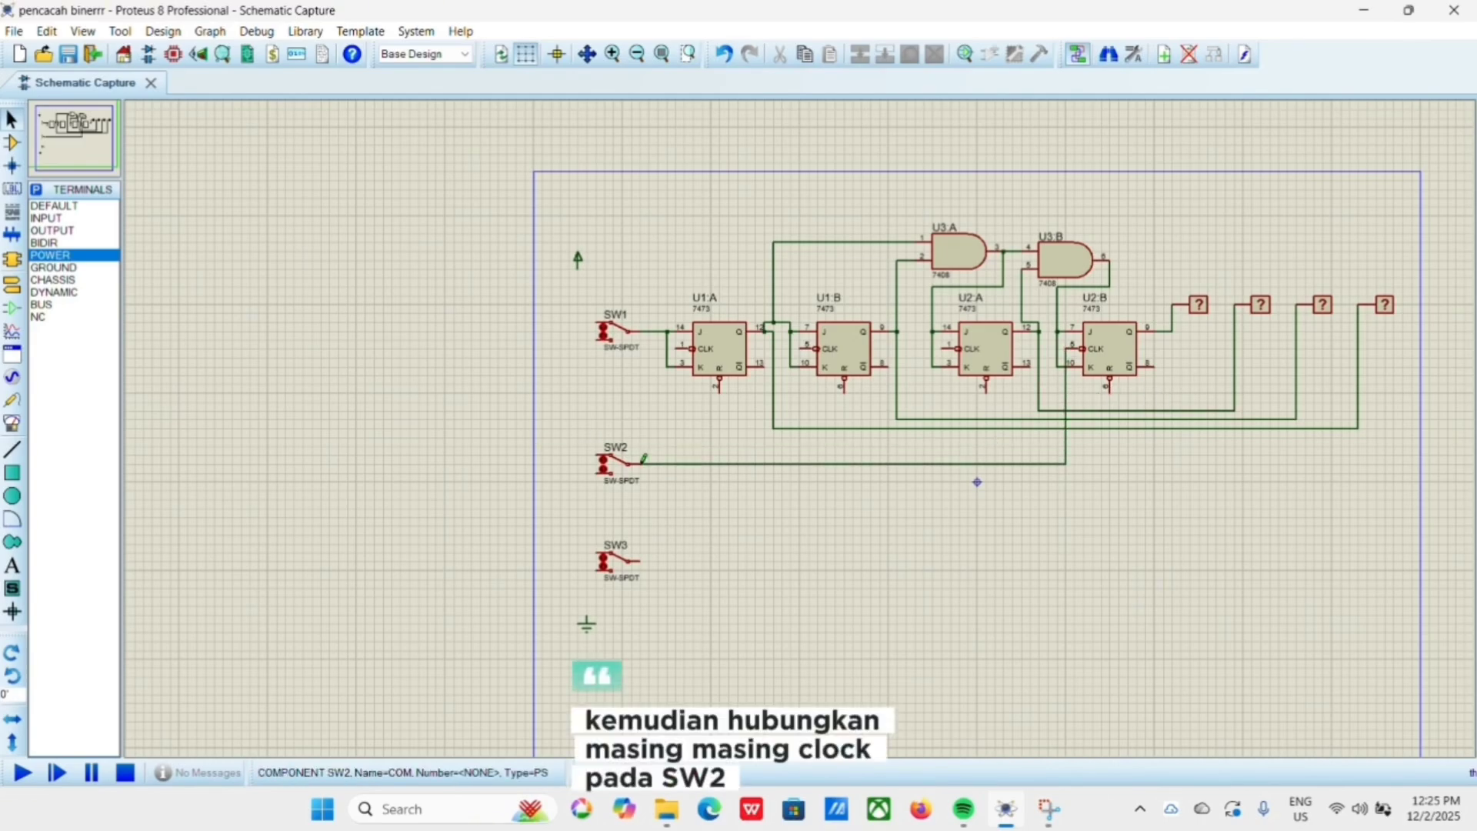
{"action": "left_click", "coordinate": [943, 349]}
{"action": "left_click", "coordinate": [942, 463]}
{"action": "left_click", "coordinate": [800, 348]}
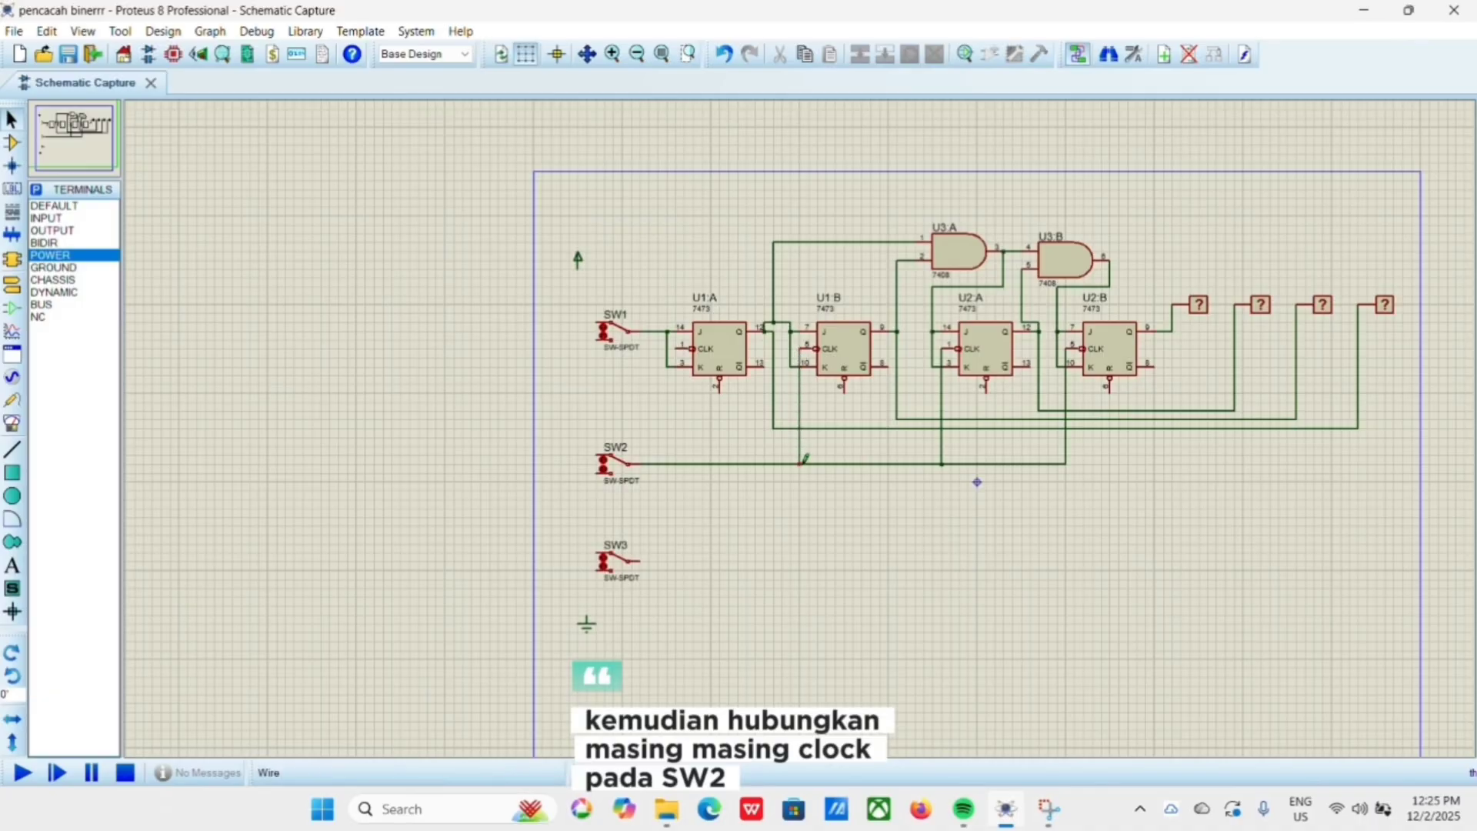
{"action": "left_click", "coordinate": [800, 464]}
{"action": "left_click", "coordinate": [677, 348]}
{"action": "left_click", "coordinate": [676, 464]}
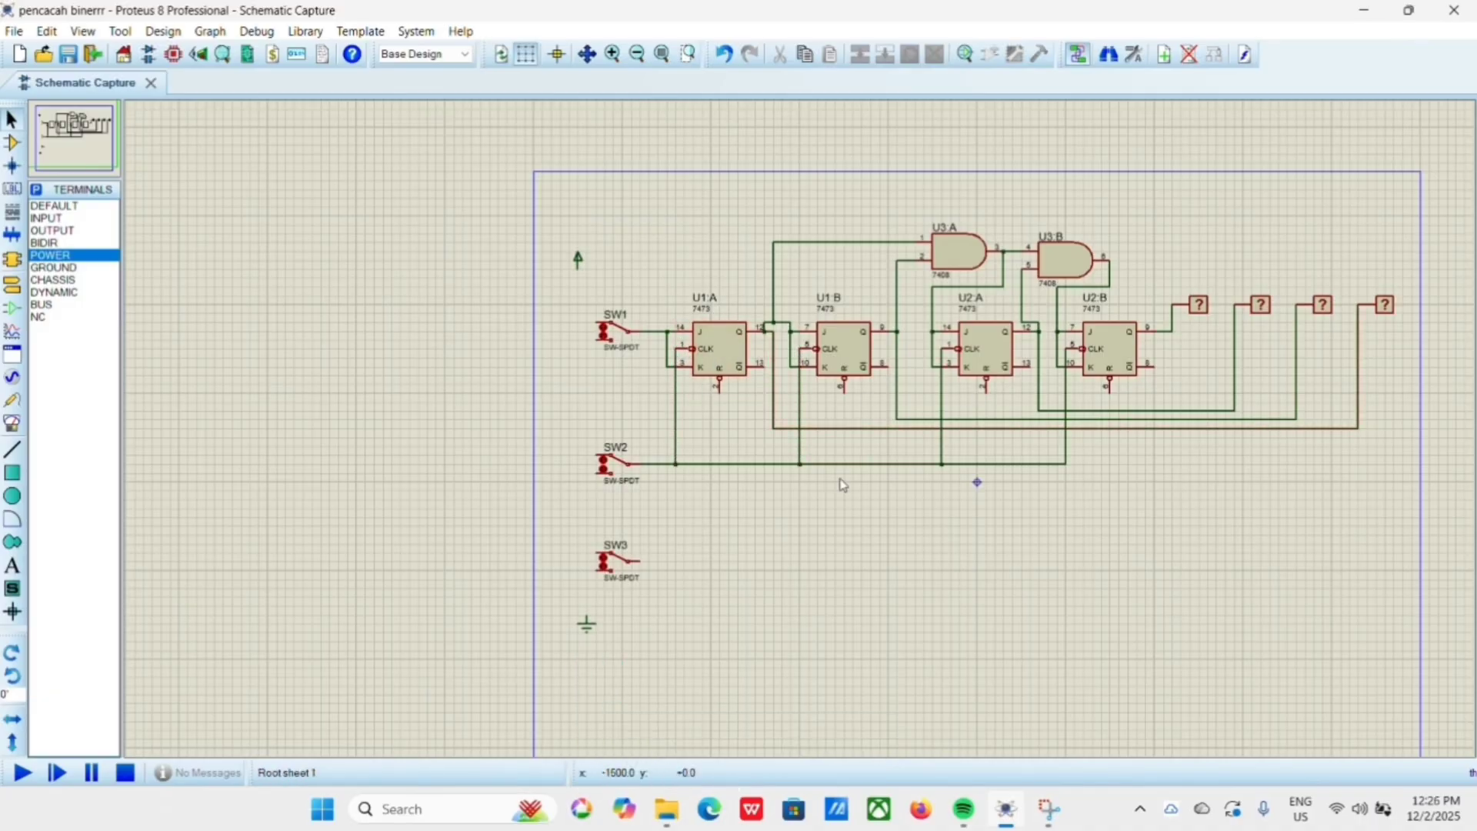
Wire the R inputs of all four flip-flops to the common terminal of SW3.
{"action": "left_click", "coordinate": [1109, 390]}
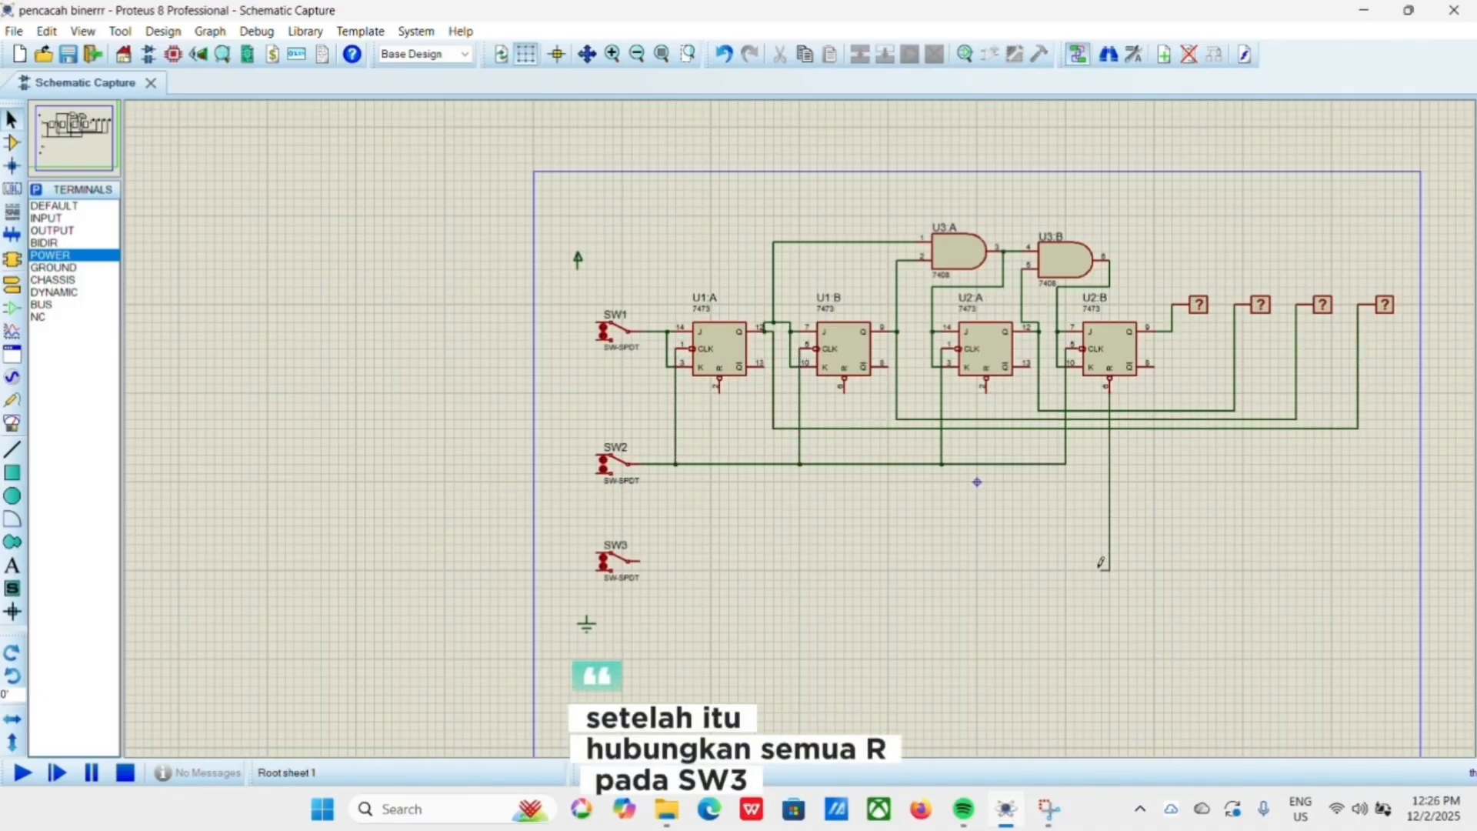
{"action": "left_click", "coordinate": [631, 561]}
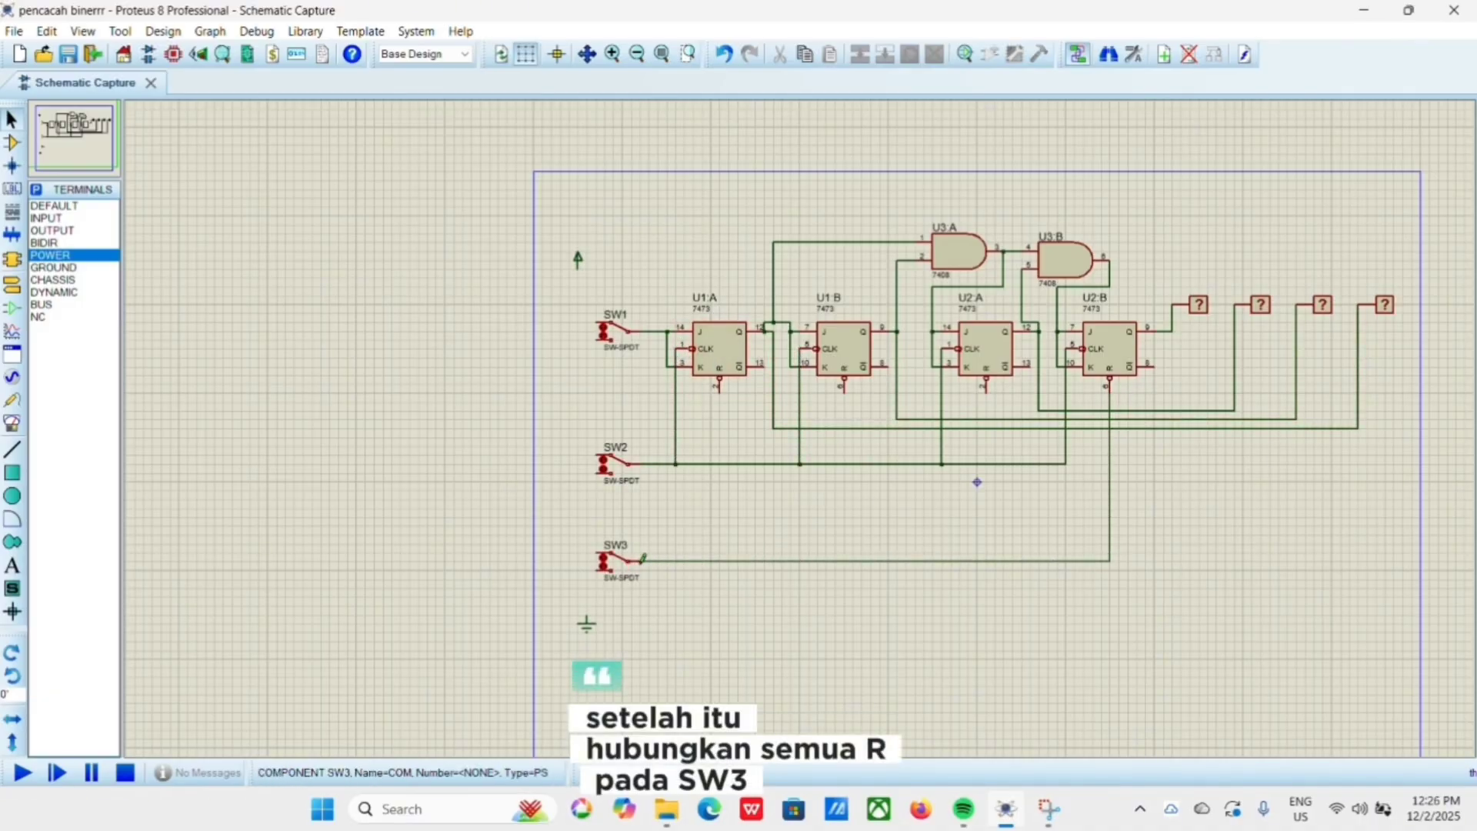
{"action": "left_click", "coordinate": [986, 388]}
{"action": "left_click", "coordinate": [986, 561]}
{"action": "left_click", "coordinate": [844, 389]}
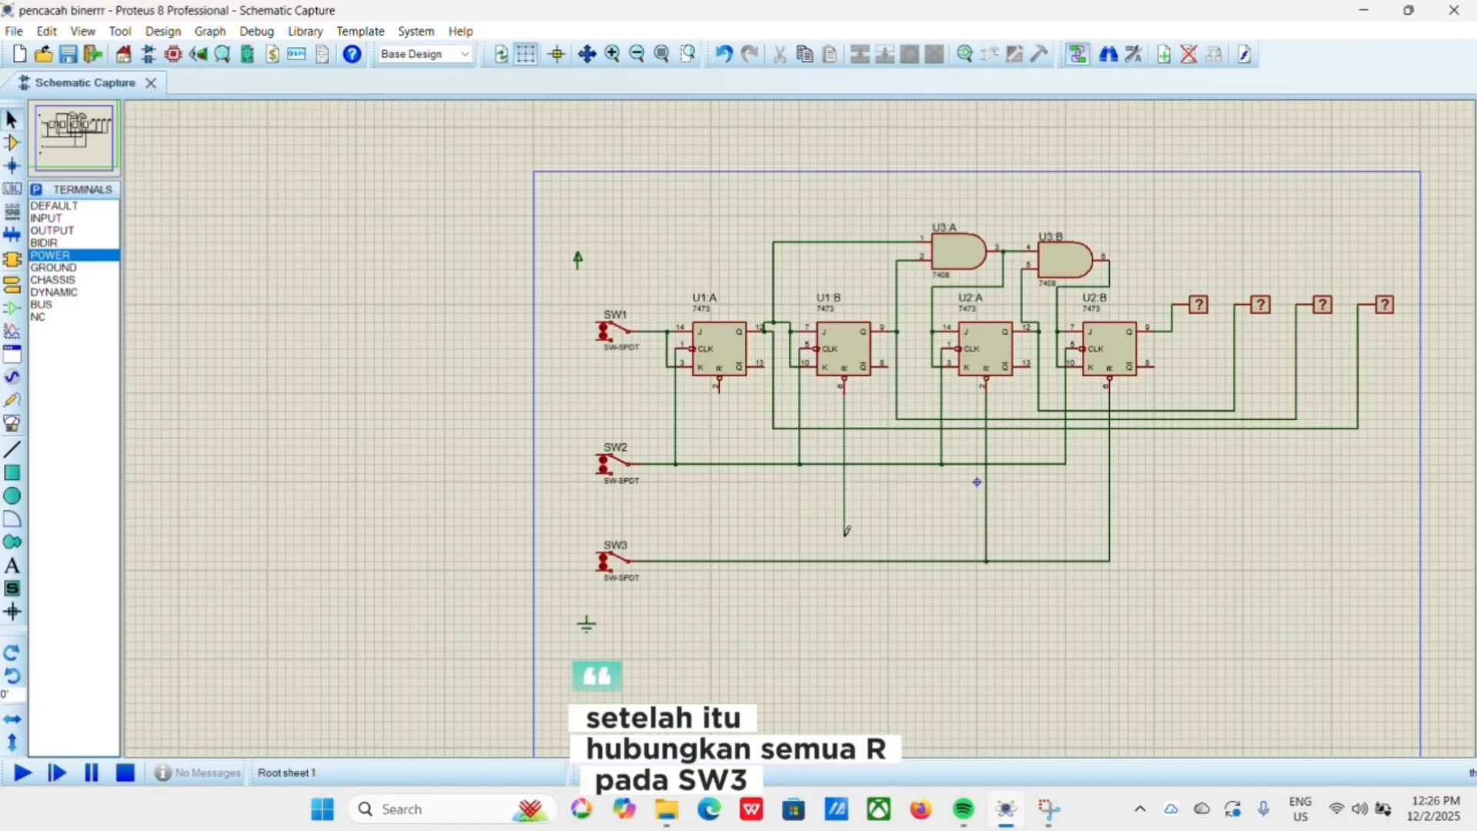
{"action": "left_click", "coordinate": [844, 561]}
{"action": "left_click", "coordinate": [720, 389]}
{"action": "left_click", "coordinate": [719, 561]}
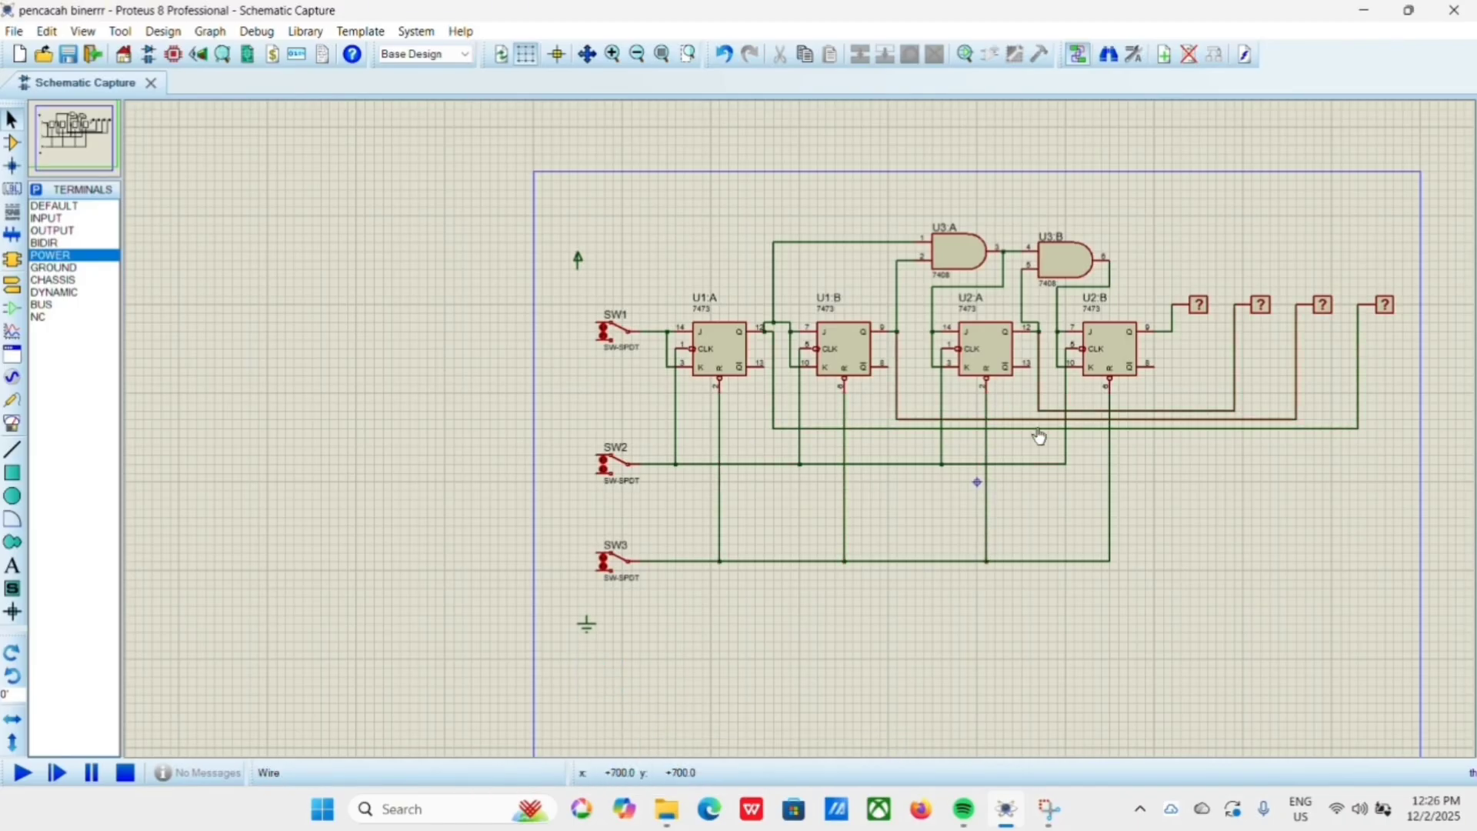
Wire the ground terminal to the lower contacts of SW1, SW2 and SW3.
{"action": "scroll", "coordinate": [654, 391], "scroll_direction": "down", "scroll_amount": 1}
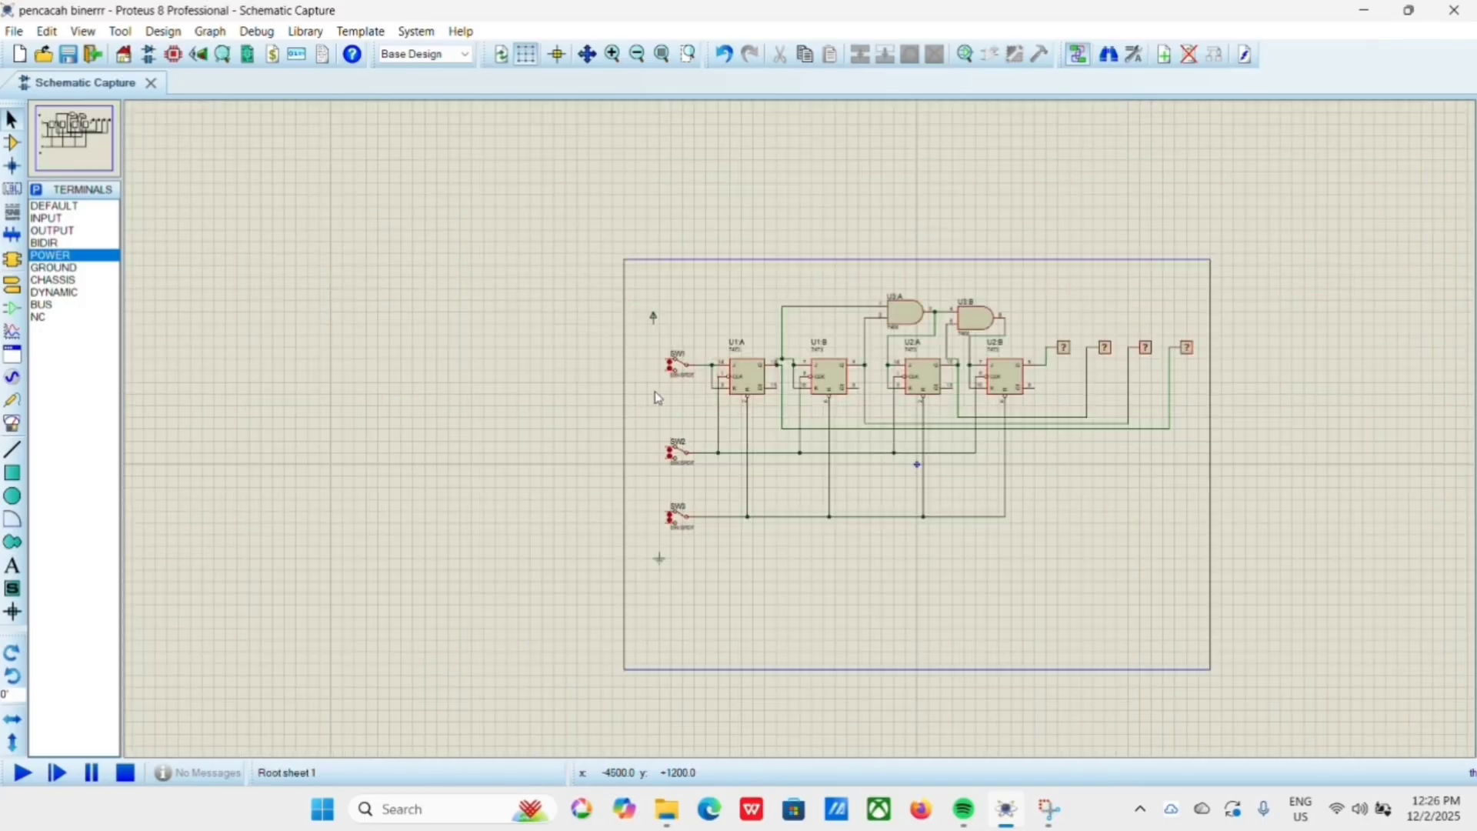
{"action": "scroll", "coordinate": [801, 437], "scroll_direction": "up", "scroll_amount": 2}
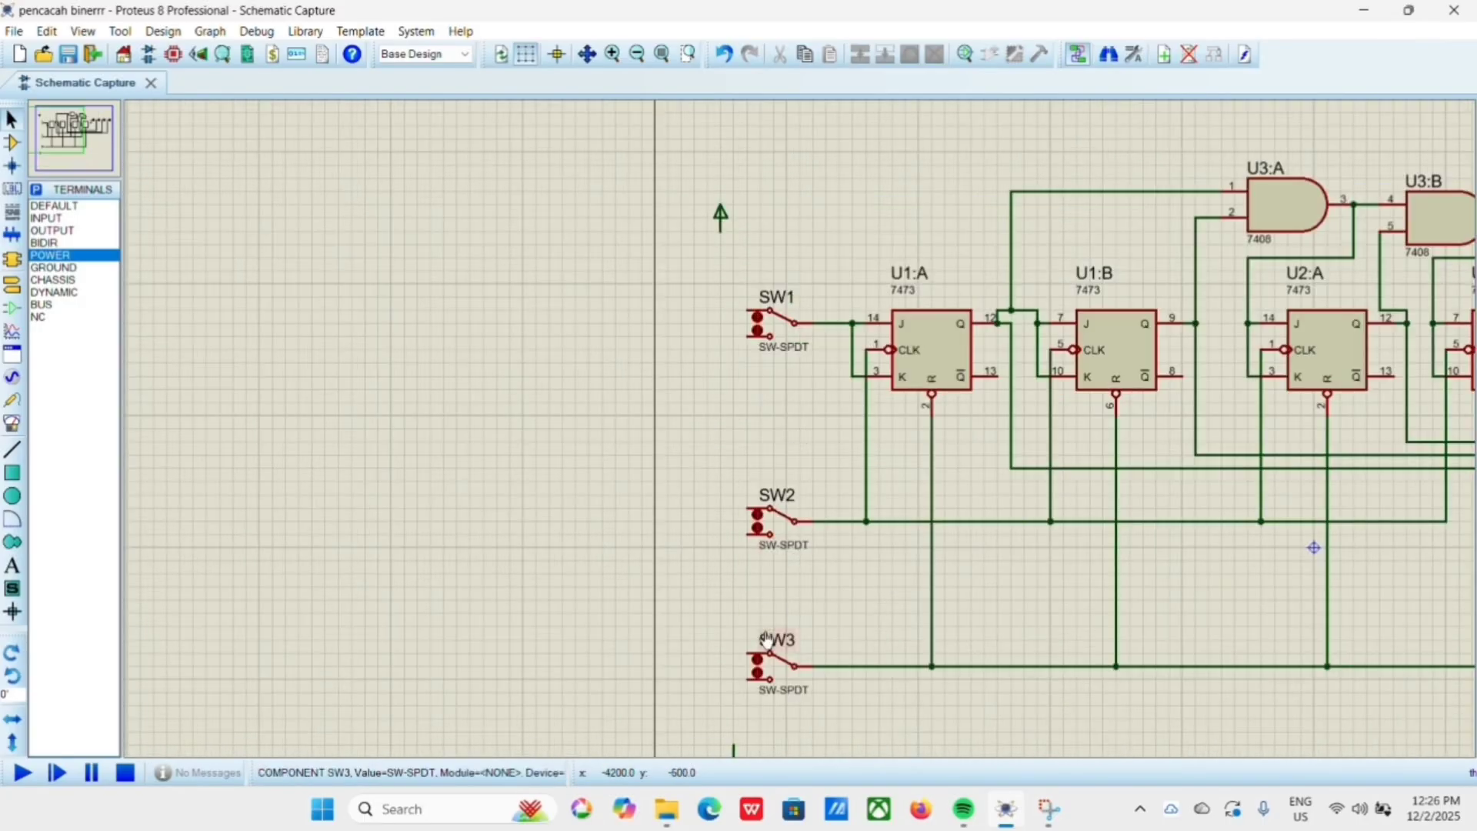
{"action": "scroll", "coordinate": [754, 646], "scroll_direction": "down", "scroll_amount": 1}
{"action": "scroll", "coordinate": [755, 646], "scroll_direction": "up", "scroll_amount": 1}
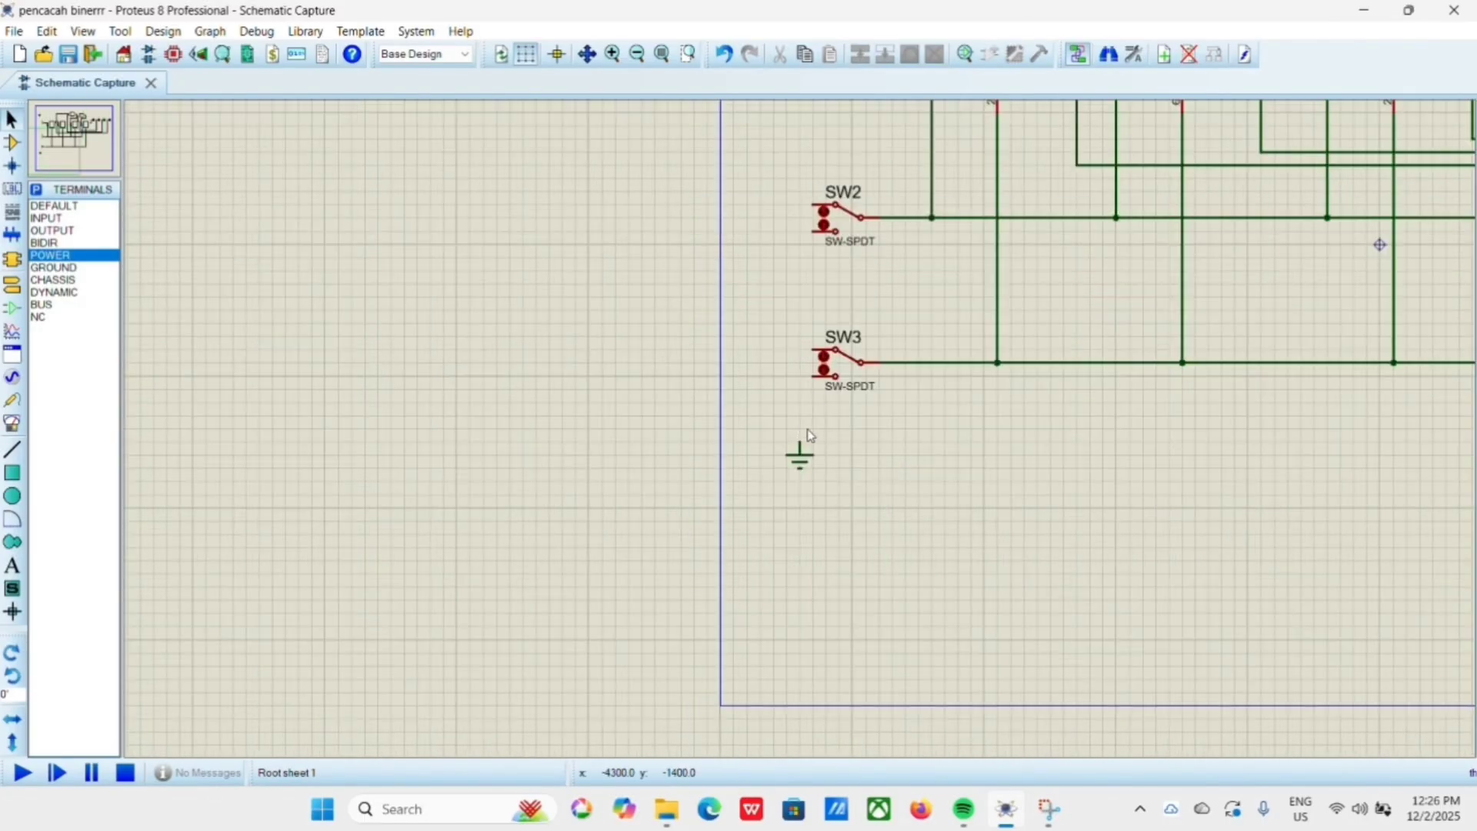
{"action": "scroll", "coordinate": [800, 445], "scroll_direction": "down", "scroll_amount": 1}
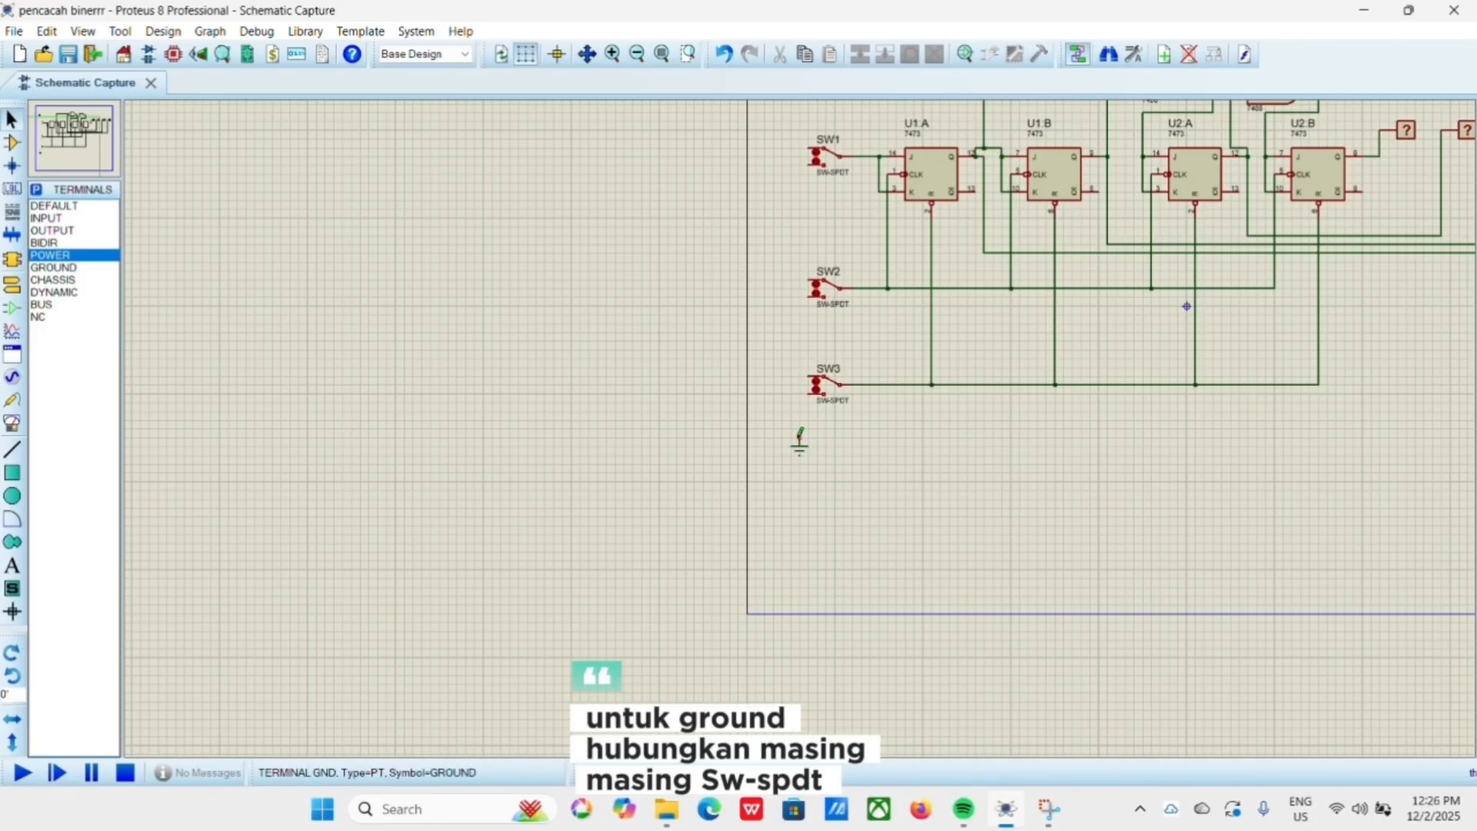
{"action": "left_click", "coordinate": [799, 437]}
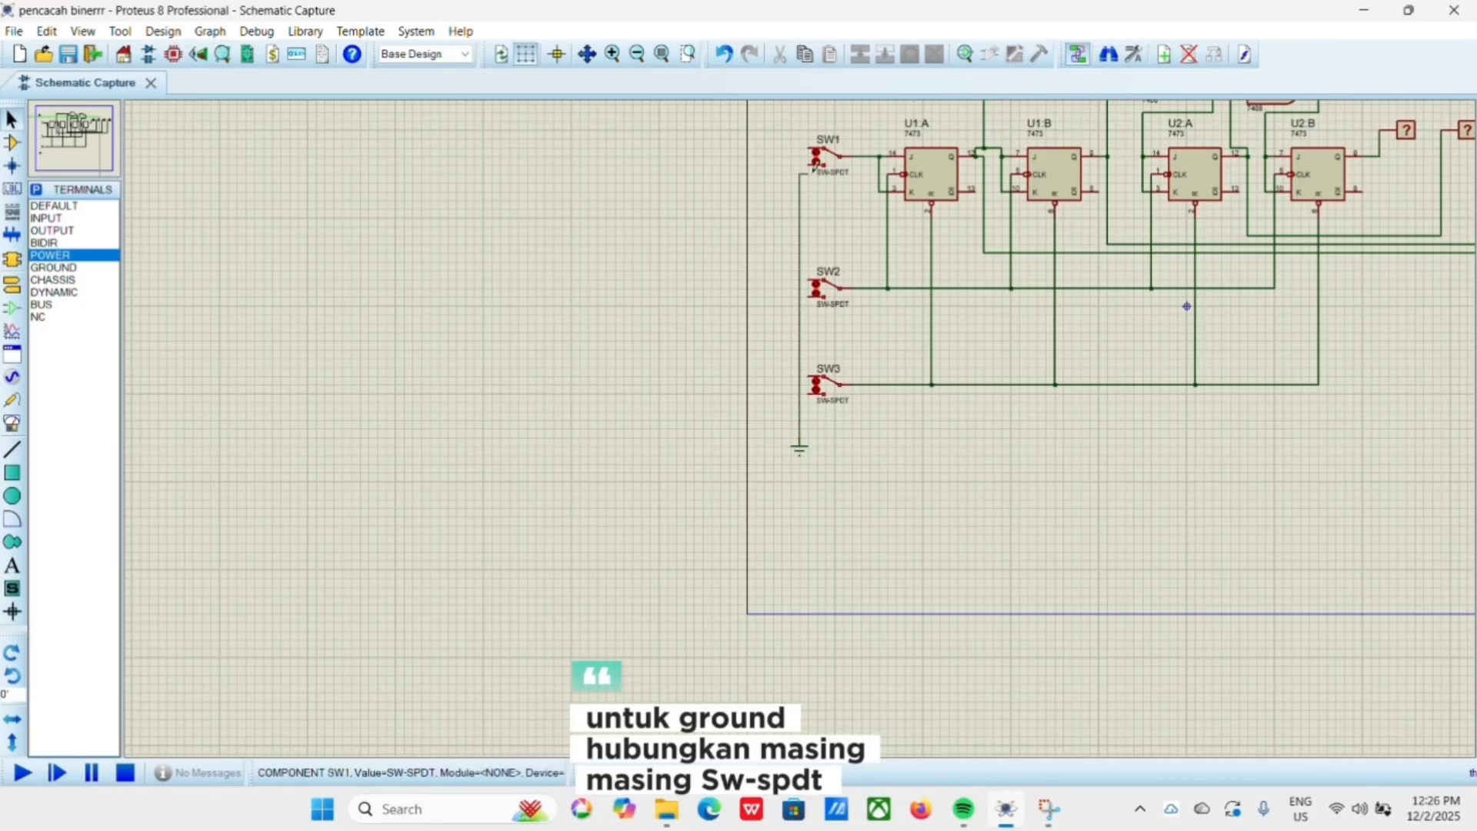
{"action": "left_click", "coordinate": [810, 165]}
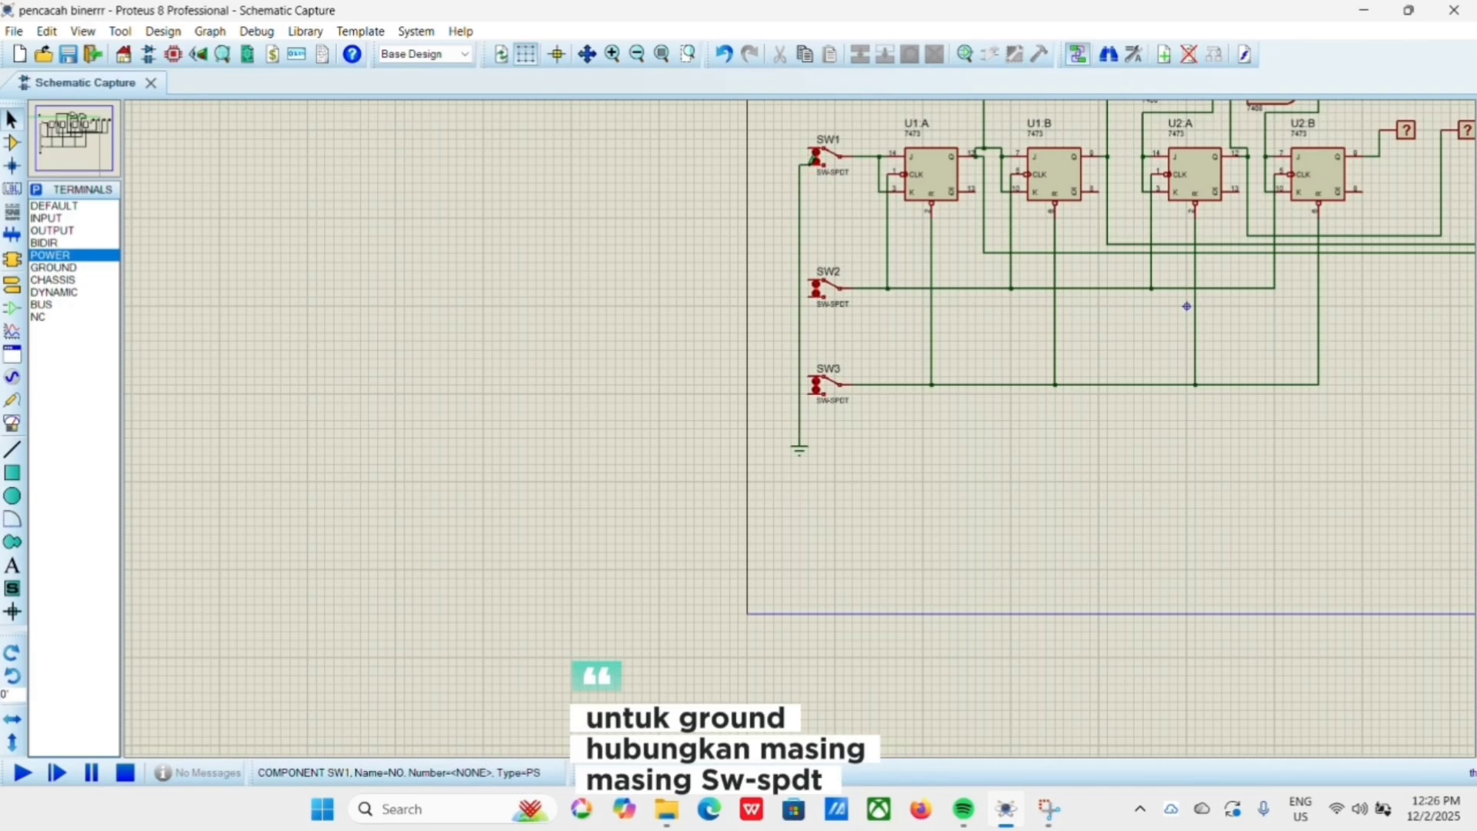
{"action": "left_click", "coordinate": [804, 293]}
{"action": "left_click", "coordinate": [809, 394]}
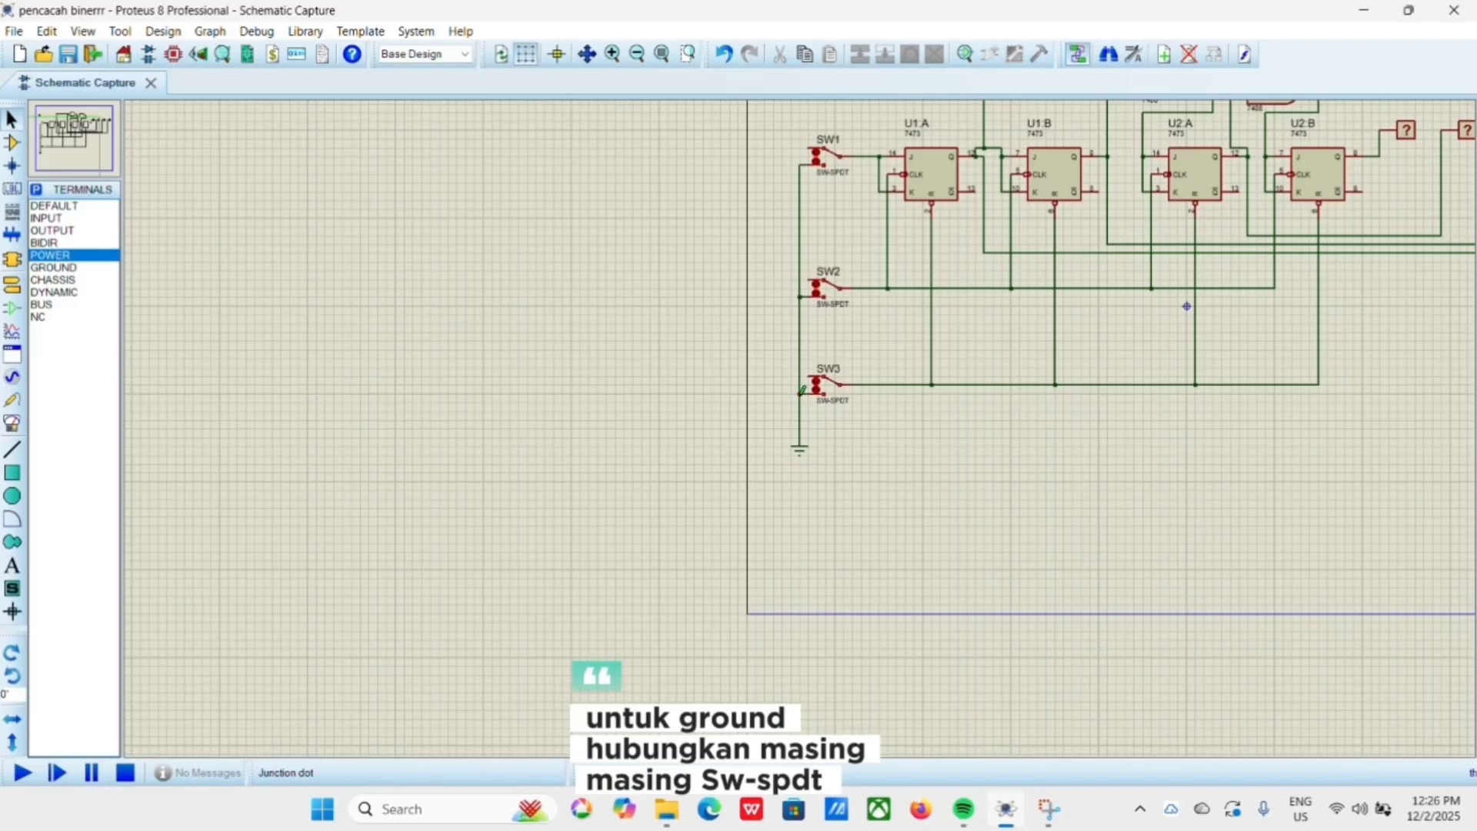
Wire the power terminal to the upper contacts of SW3, SW2 and SW1.
{"action": "scroll", "coordinate": [804, 327], "scroll_direction": "down", "scroll_amount": 2}
{"action": "scroll", "coordinate": [800, 427], "scroll_direction": "up", "scroll_amount": 2}
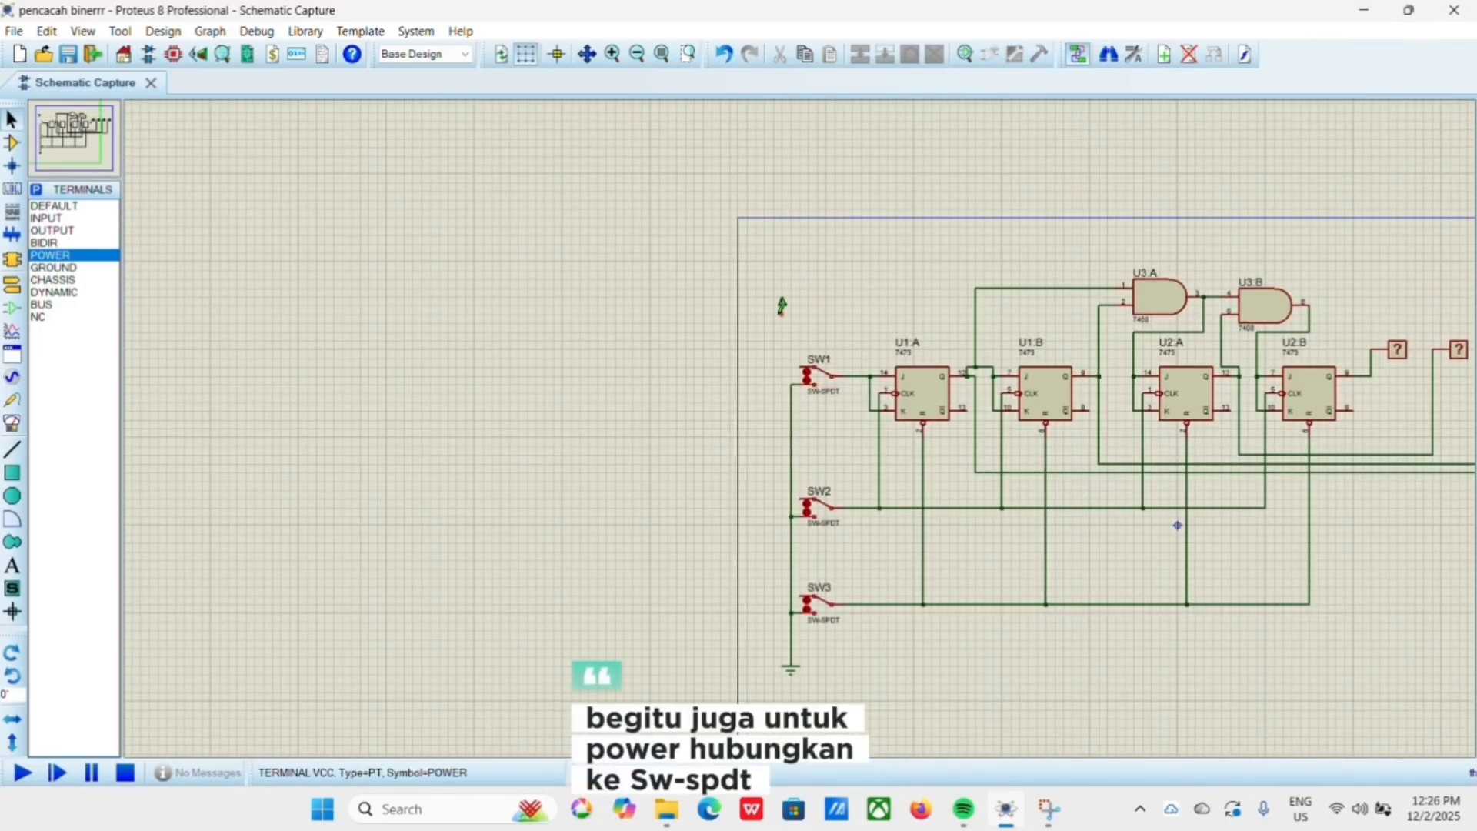
{"action": "left_click", "coordinate": [782, 316]}
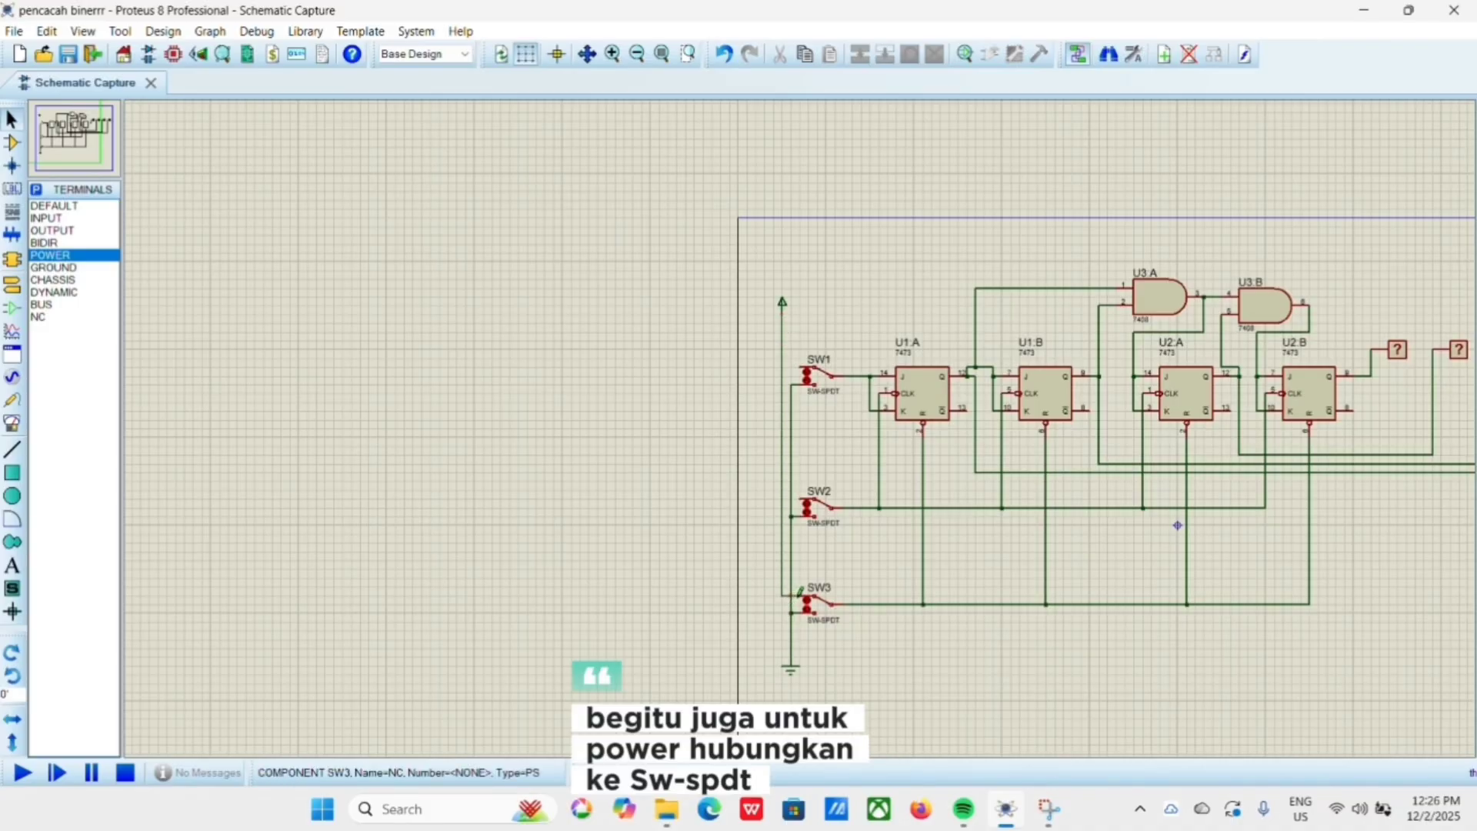
{"action": "left_click", "coordinate": [800, 593]}
{"action": "left_click", "coordinate": [782, 498]}
{"action": "left_click", "coordinate": [804, 374]}
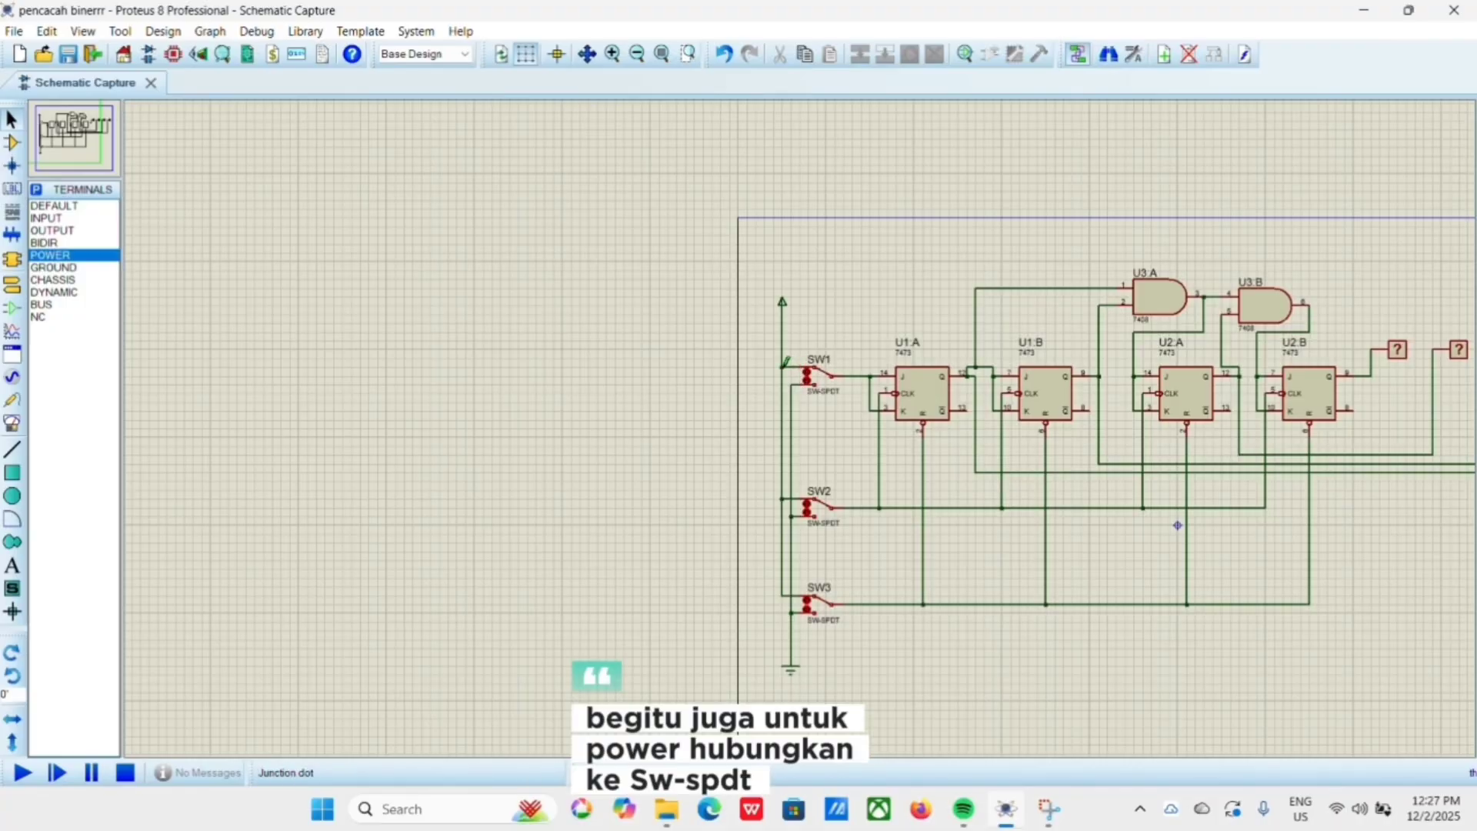
{"action": "left_click", "coordinate": [782, 367]}
Run the simulation and toggle SW2 repeatedly to clock the counter.
{"action": "scroll", "coordinate": [1154, 441], "scroll_direction": "down", "scroll_amount": 1}
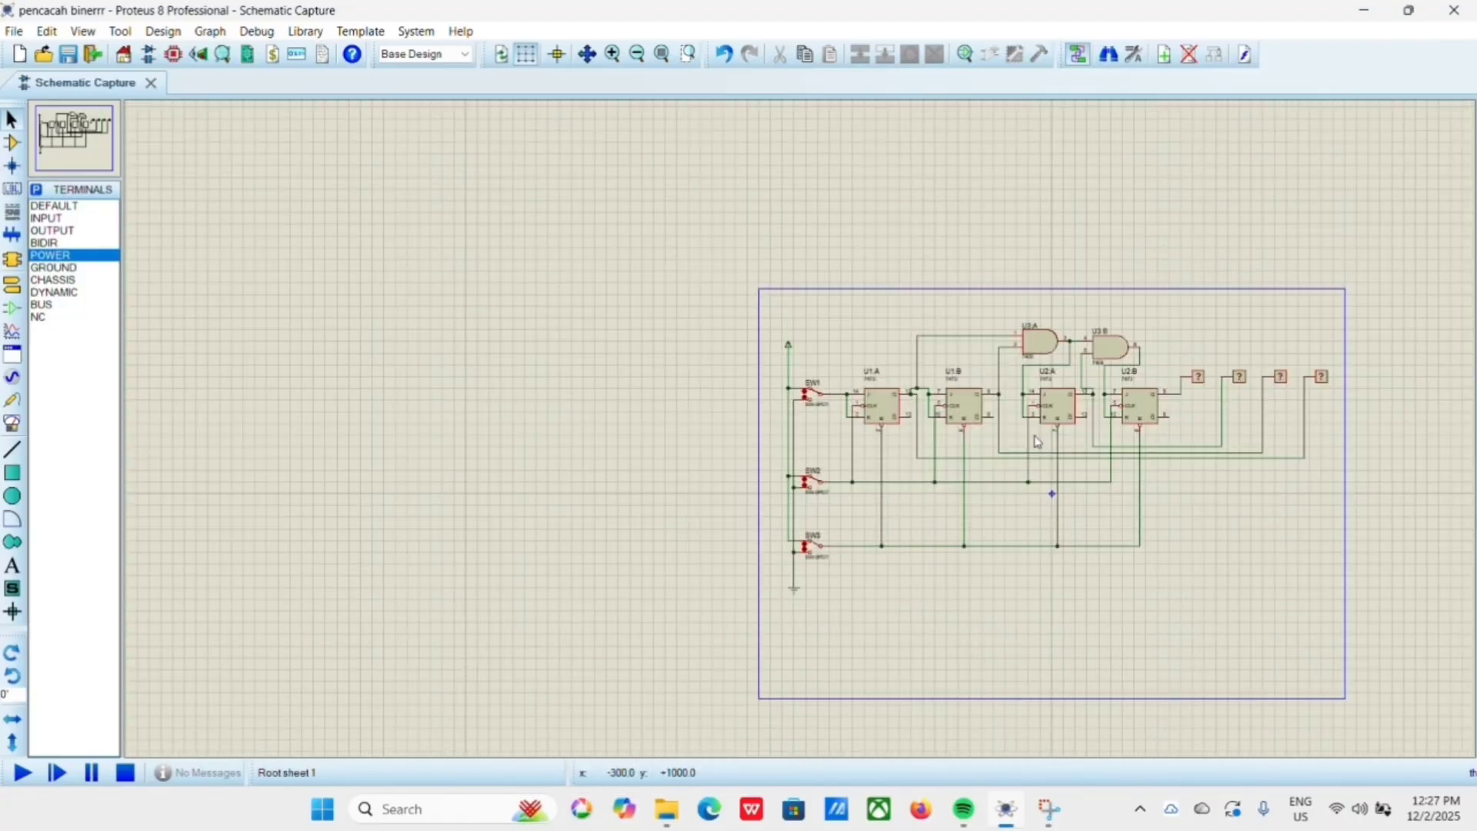
{"action": "scroll", "coordinate": [804, 434], "scroll_direction": "down", "scroll_amount": 1}
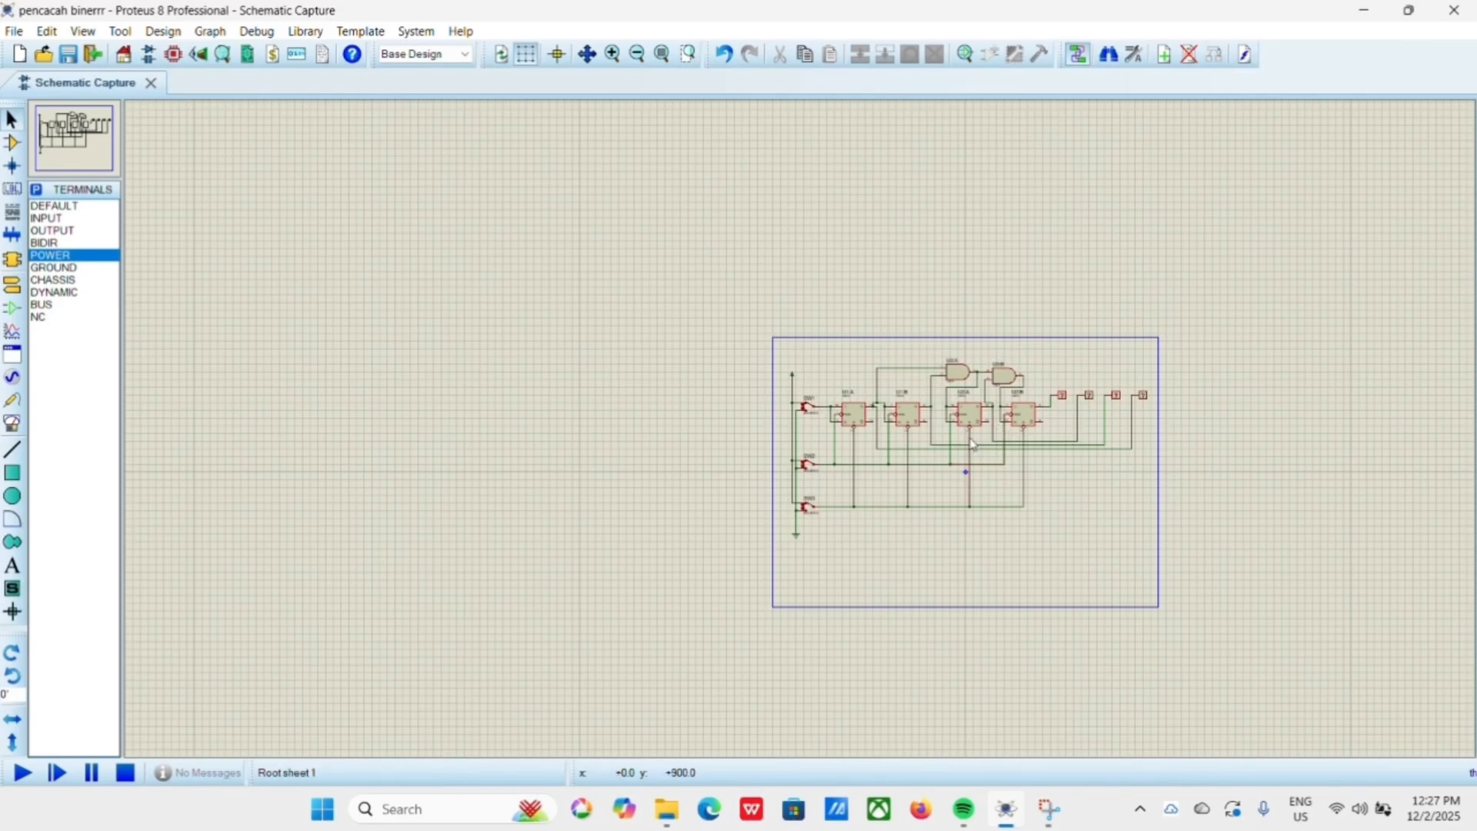
{"action": "scroll", "coordinate": [777, 438], "scroll_direction": "up", "scroll_amount": 1}
{"action": "scroll", "coordinate": [731, 440], "scroll_direction": "up", "scroll_amount": 1}
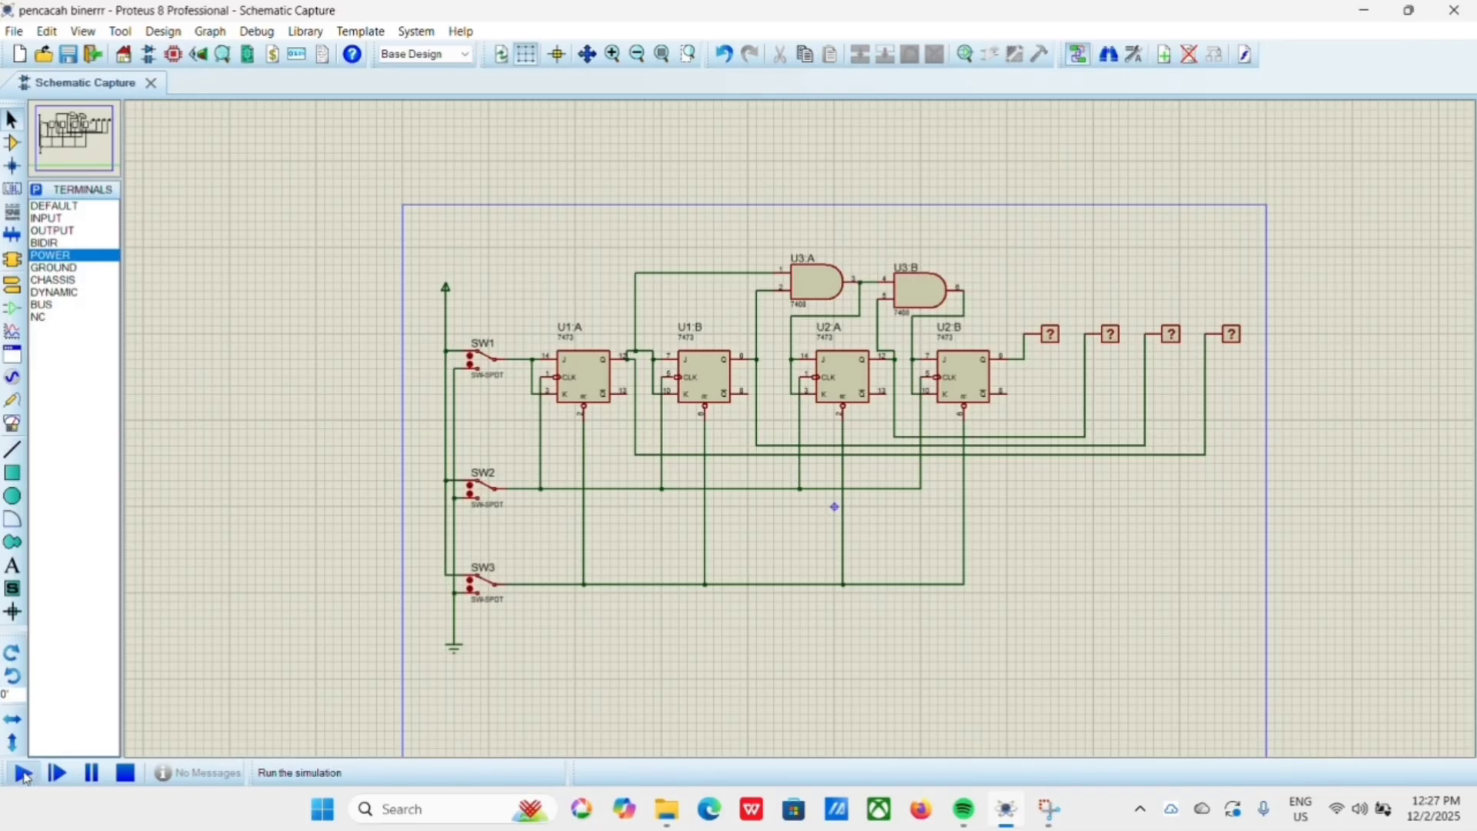
{"action": "left_click", "coordinate": [23, 773]}
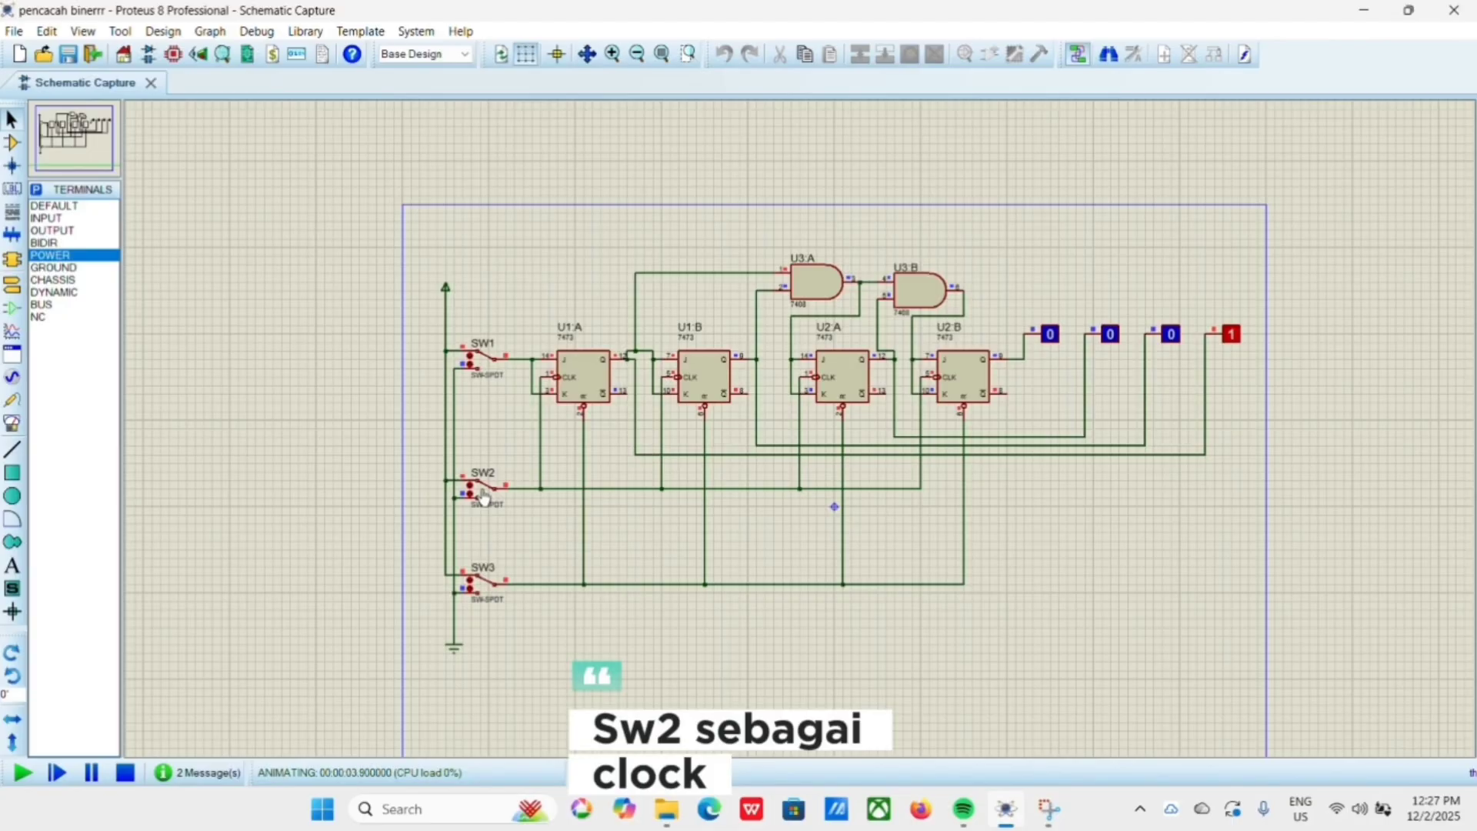
{"action": "left_click", "coordinate": [485, 498]}
{"action": "left_click", "coordinate": [484, 498]}
{"action": "left_click", "coordinate": [484, 499]}
{"action": "left_click", "coordinate": [485, 497]}
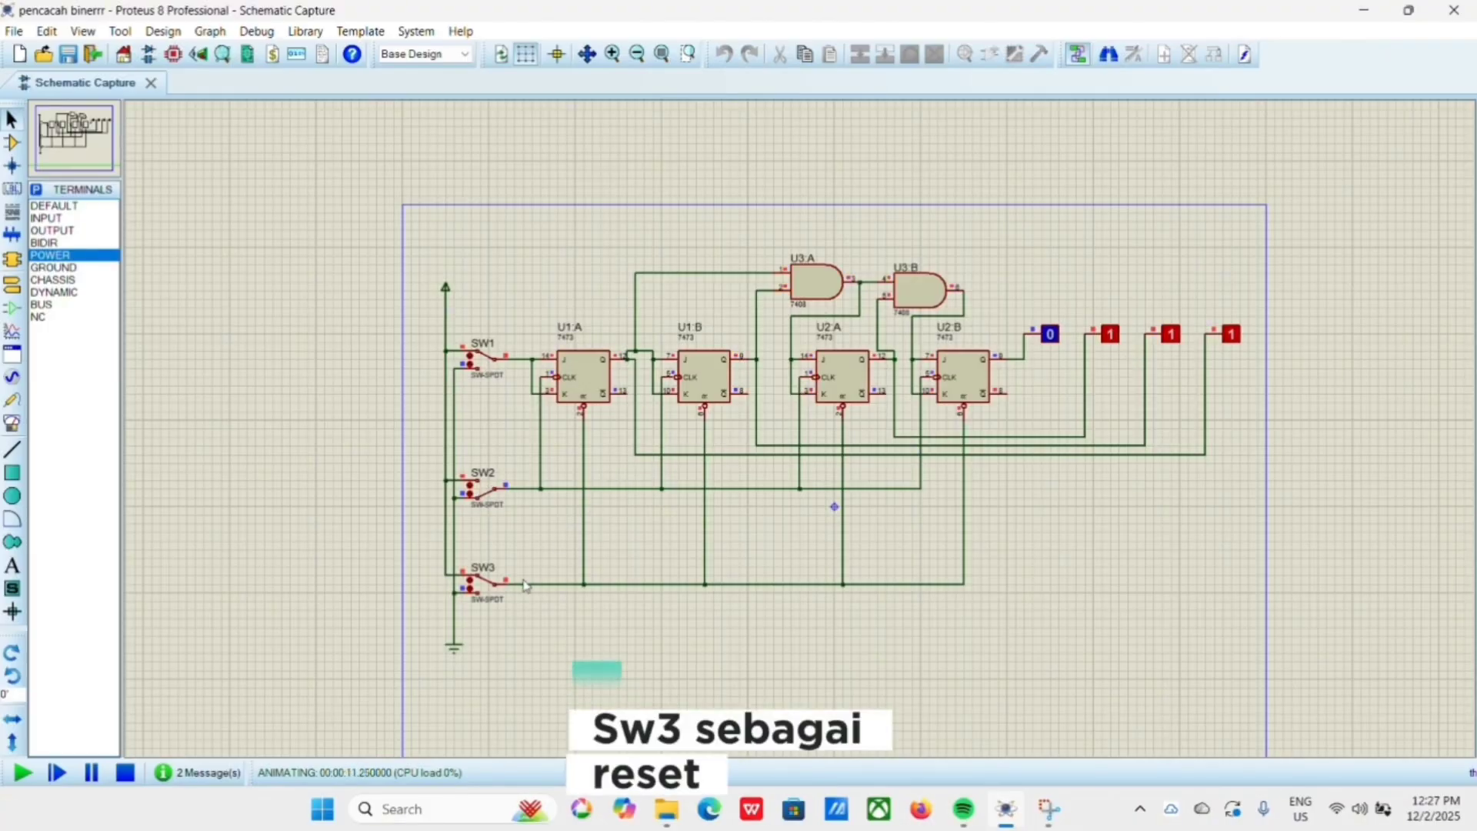
Toggle SW3 to reset the counter, and pulse SW2 to count again from zero.
{"action": "left_click", "coordinate": [487, 587]}
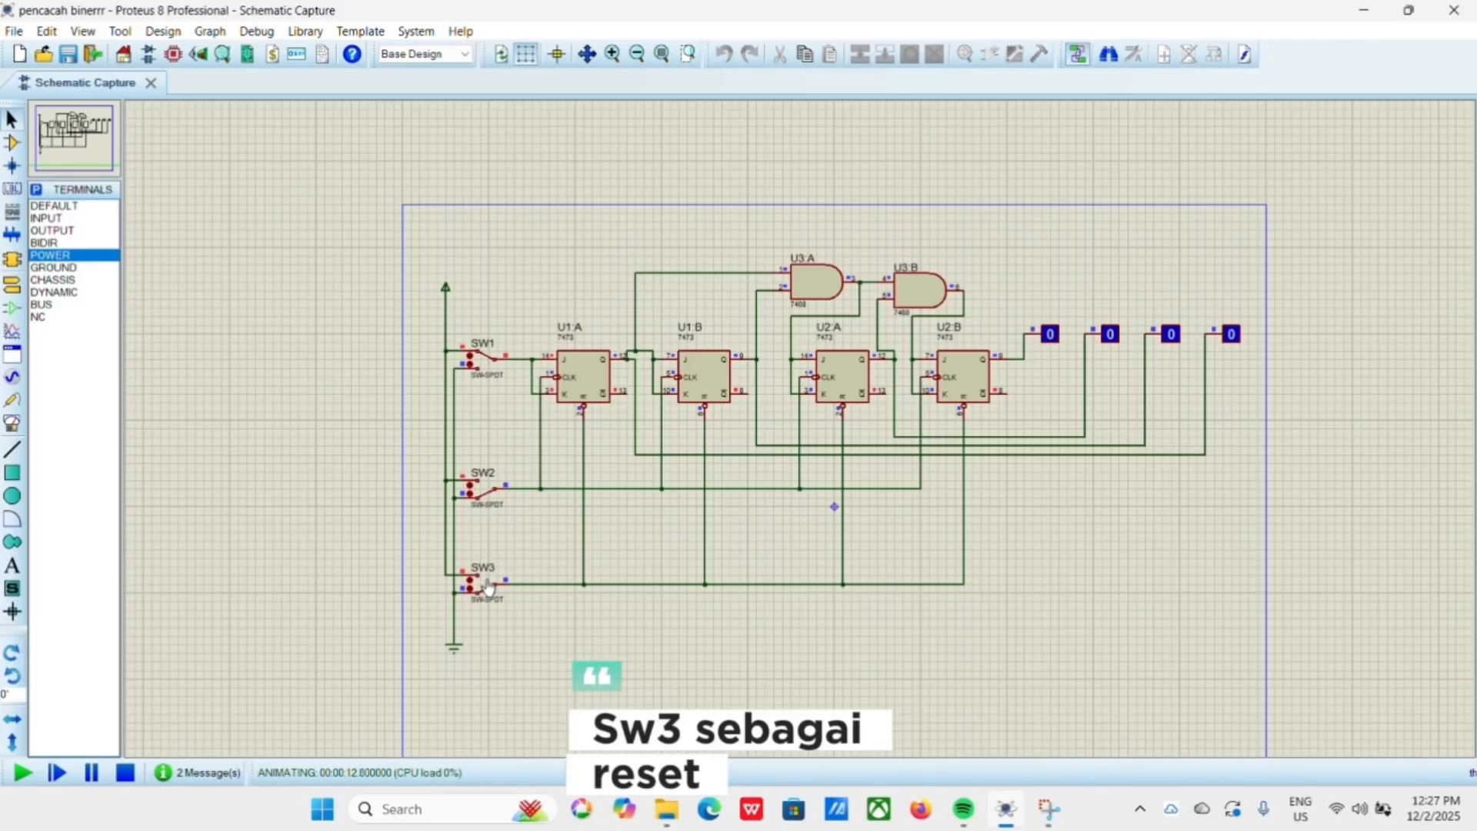
{"action": "left_click", "coordinate": [489, 501]}
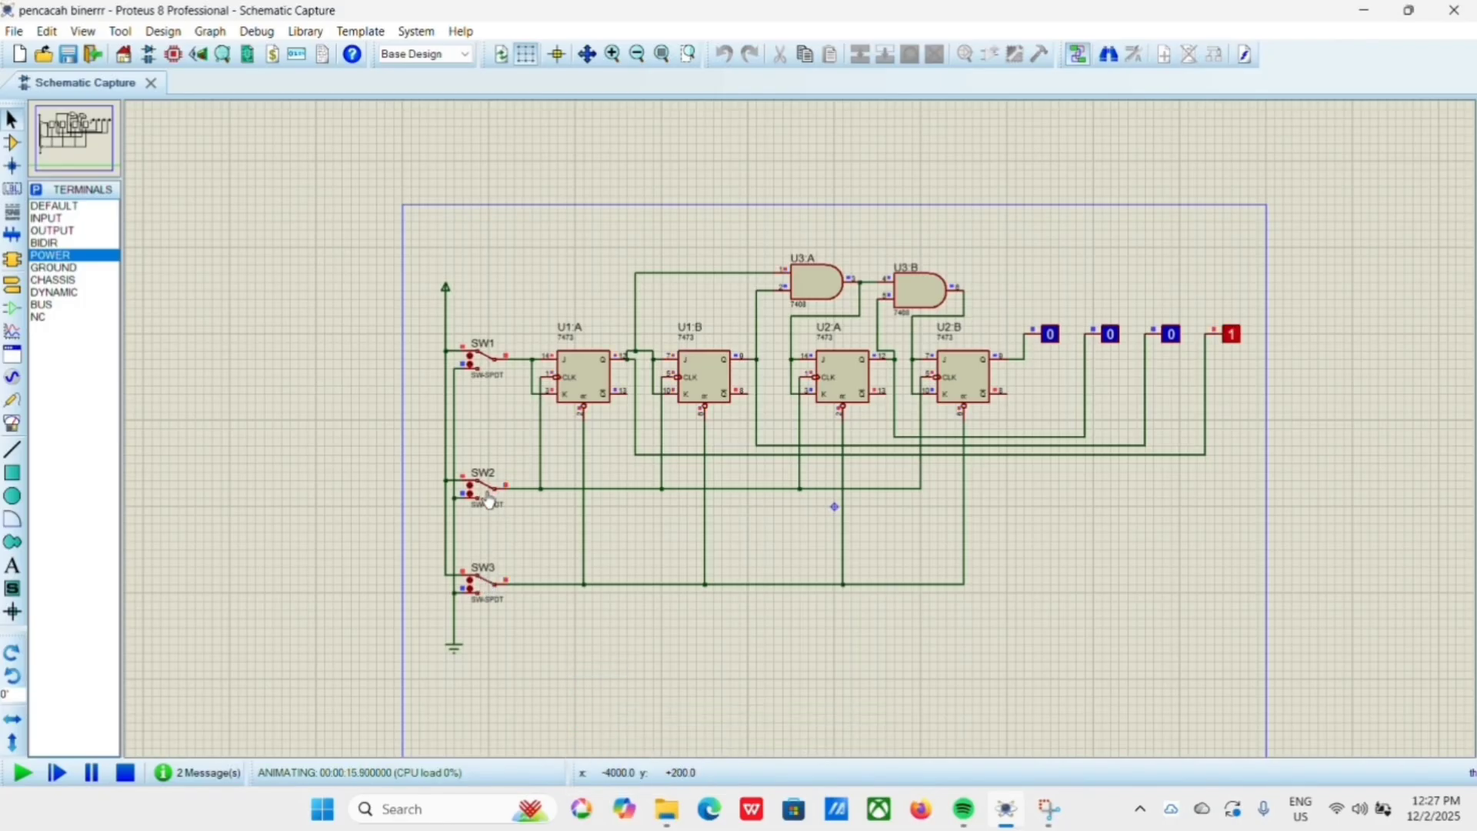